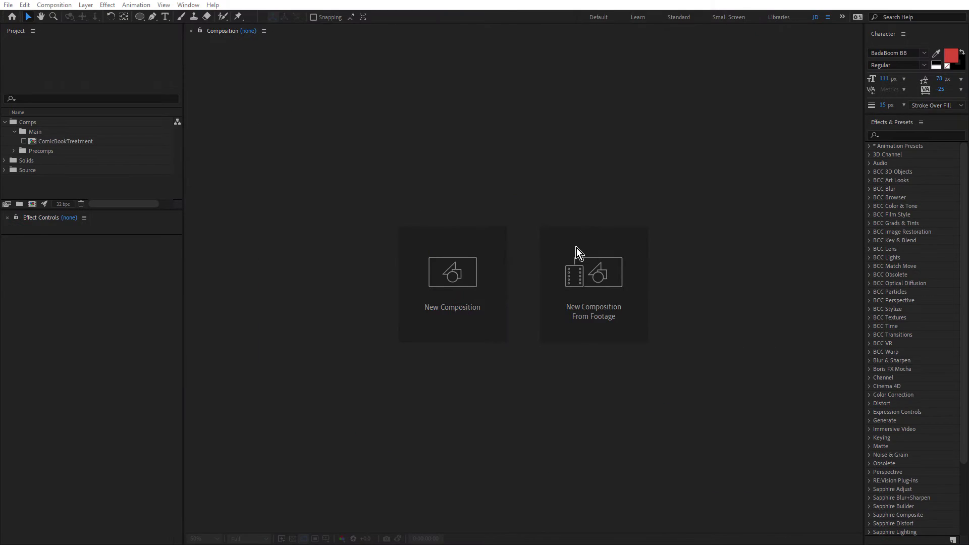
Open the ComicBookTreatment composition and select its CartoonTreatment layer.
double_click(56, 143)
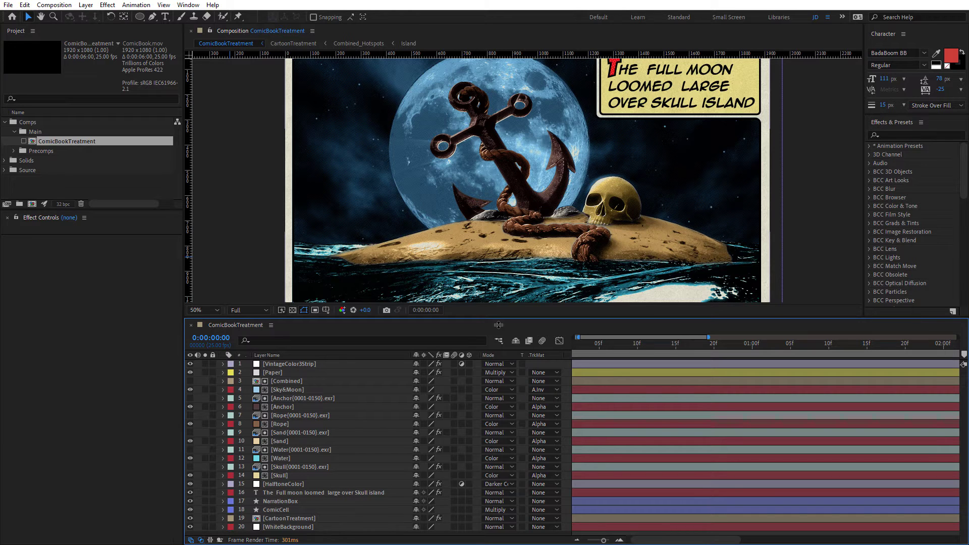
click(293, 519)
Open the CartoonTreatment precomp and solo the NightSky layer.
double_click(293, 519)
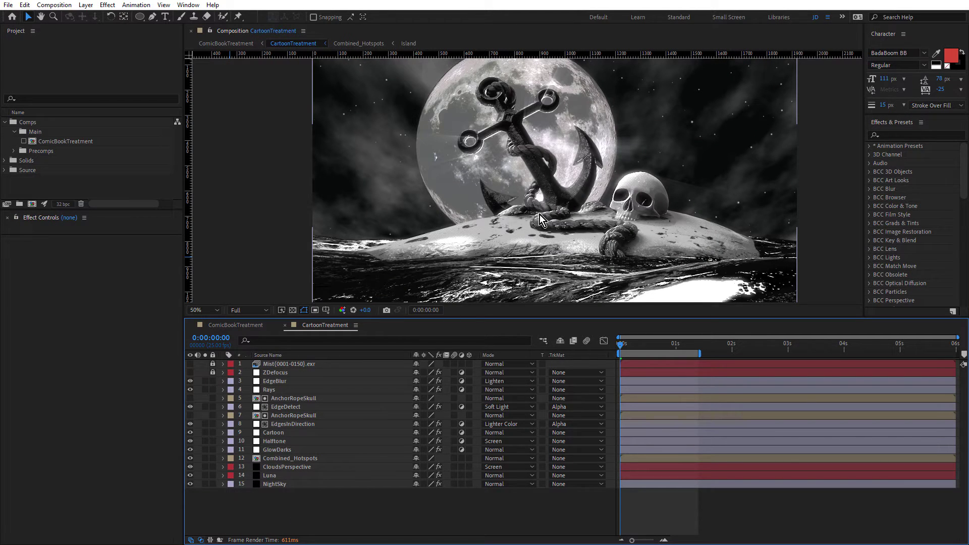
click(274, 484)
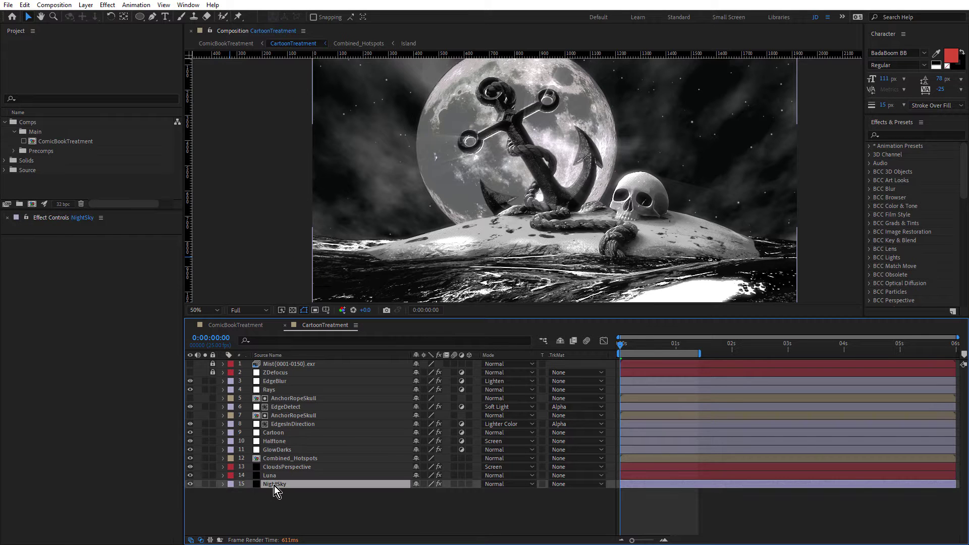
click(205, 485)
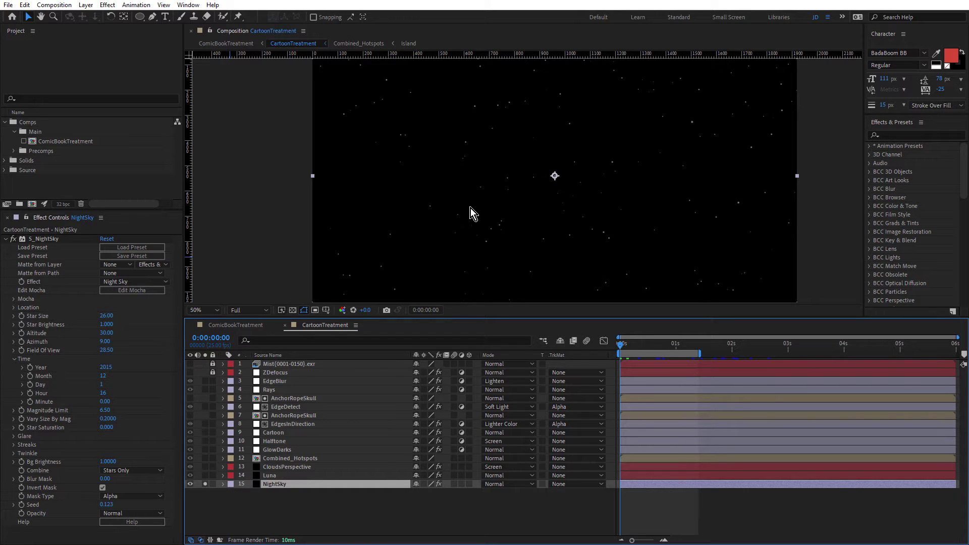
Switch the NightSky sky effect to Night Sky Locations, keeping Boston as the location.
click(165, 282)
click(76, 480)
click(134, 283)
click(143, 303)
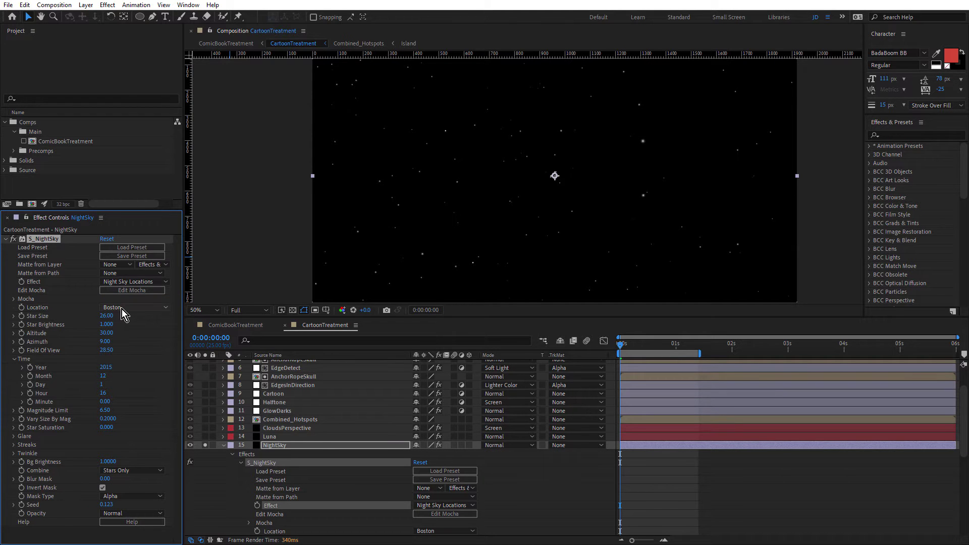
click(122, 308)
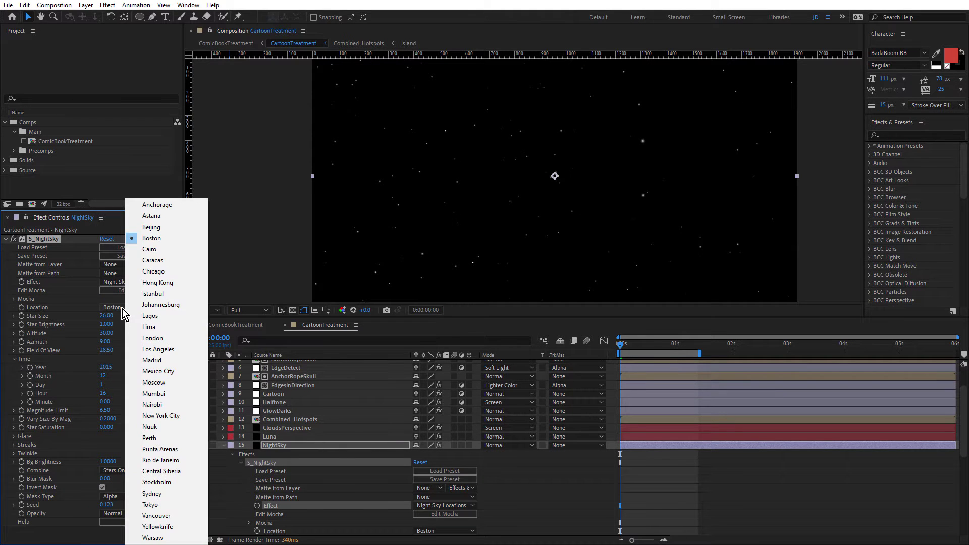
click(72, 299)
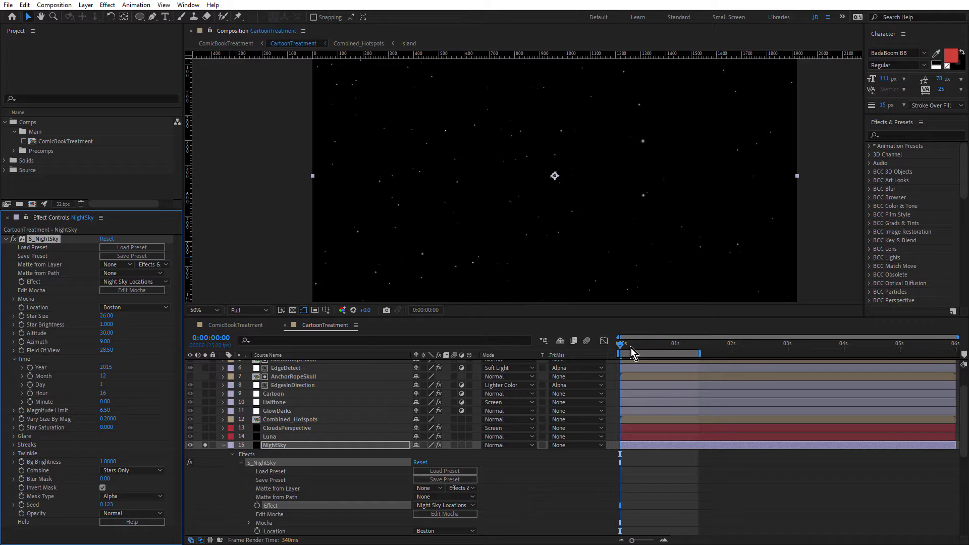
Preview the Boston starfield over the first frames and collapse NightSky's properties.
mouse_move(630, 348)
mouse_down()
mouse_move(688, 353)
mouse_move(616, 352)
mouse_up()
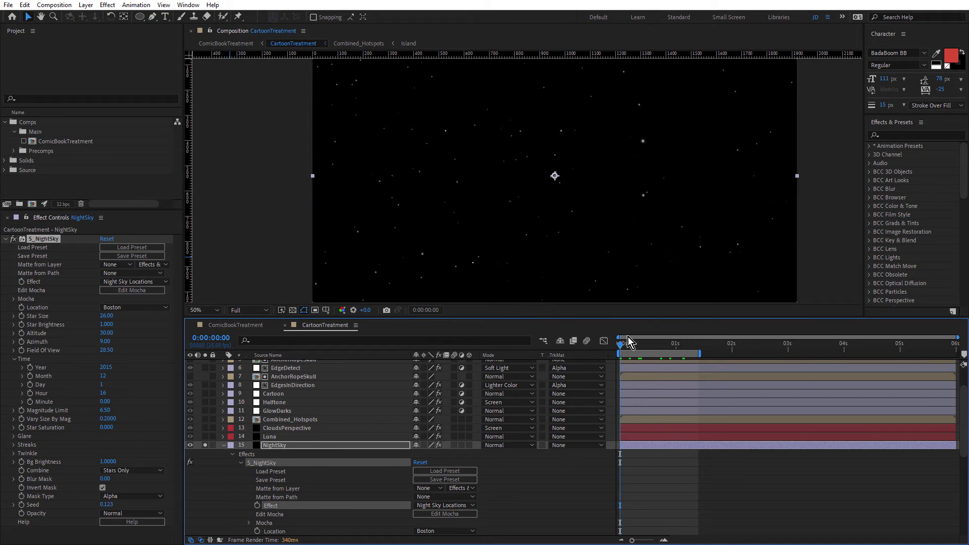
click(223, 445)
click(279, 486)
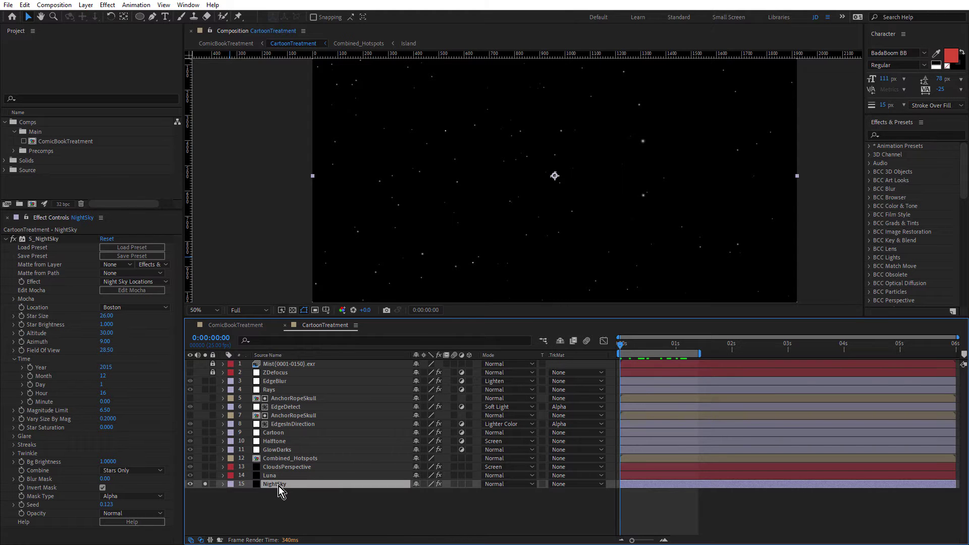
Solo the Luna moon and CloudsPerspective layers alongside NightSky.
click(275, 475)
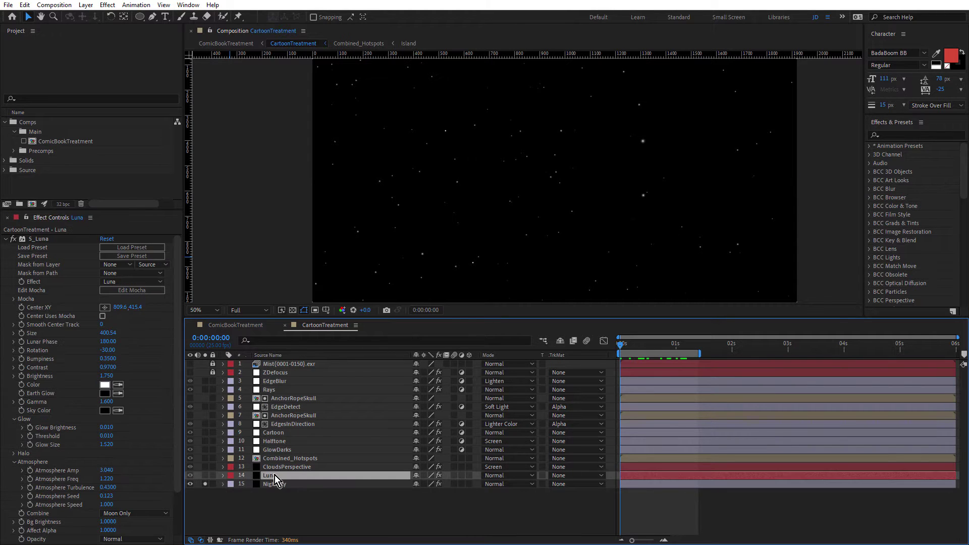
click(205, 477)
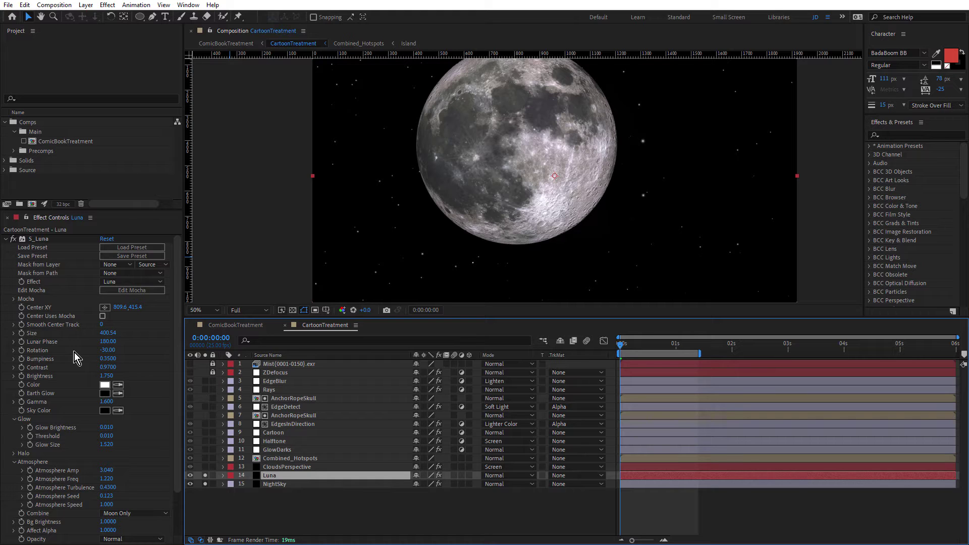
click(205, 467)
Reveal the CloudsPerspective layer's modified properties with UU and preview the clouds.
click(290, 468)
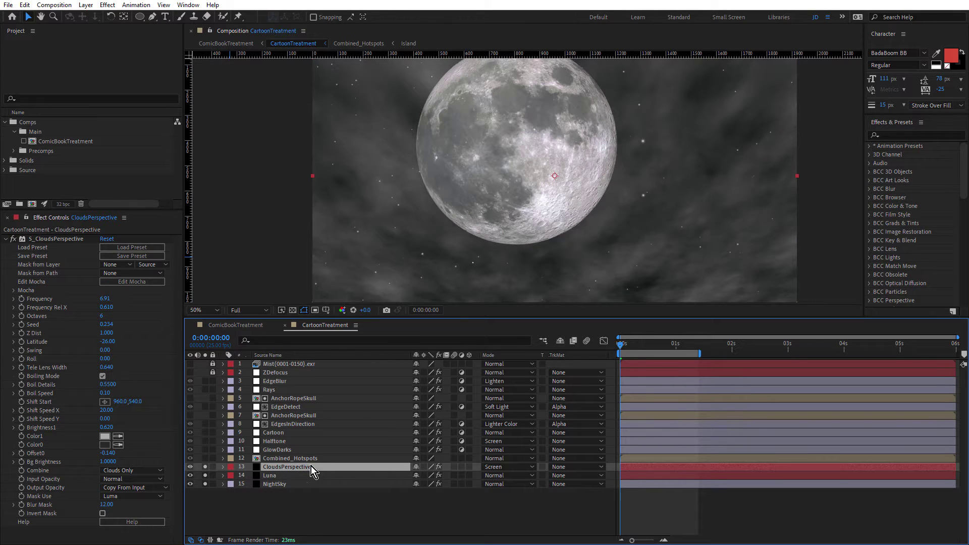
drag(629, 344, 660, 355)
key(u)
key(u)
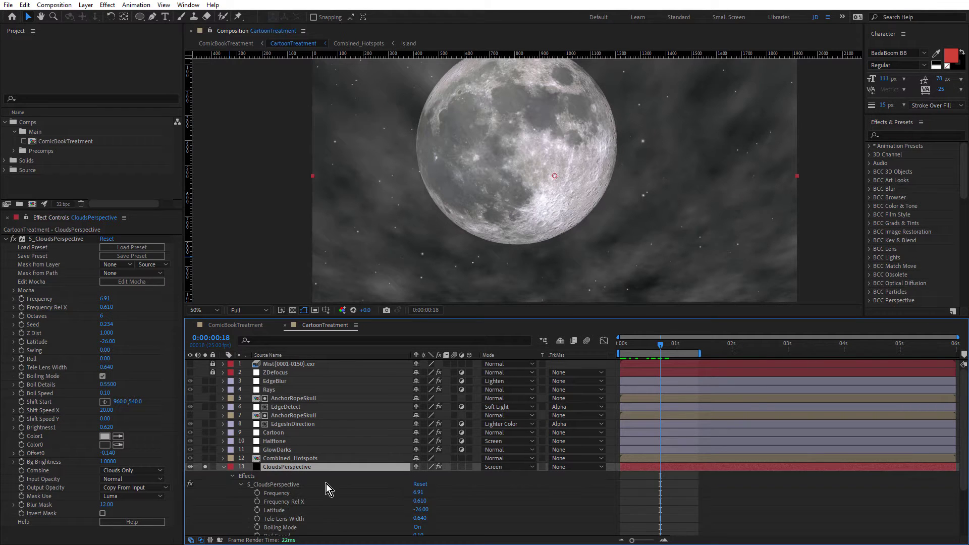
scroll(330, 487, down, 3)
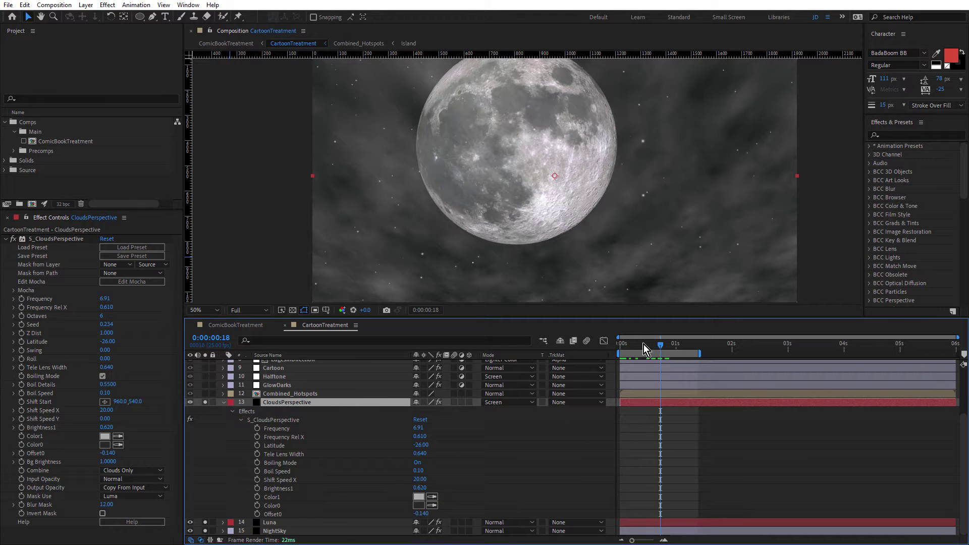
mouse_move(625, 346)
mouse_down()
mouse_move(665, 349)
mouse_move(642, 350)
mouse_up()
scroll(682, 245, up, 2)
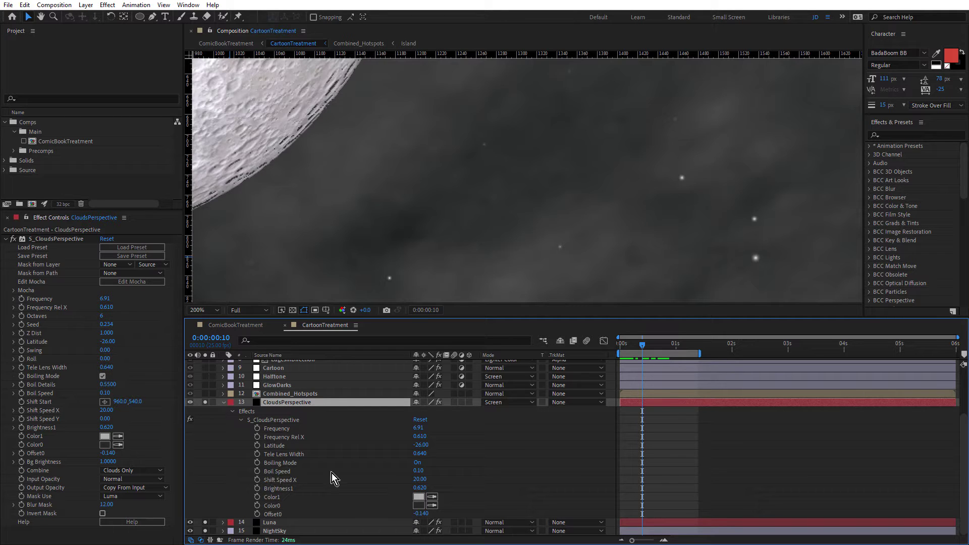
Trial a Boil Speed of 5.10, then undo back to 0.10 and preview again.
drag(418, 475, 653, 392)
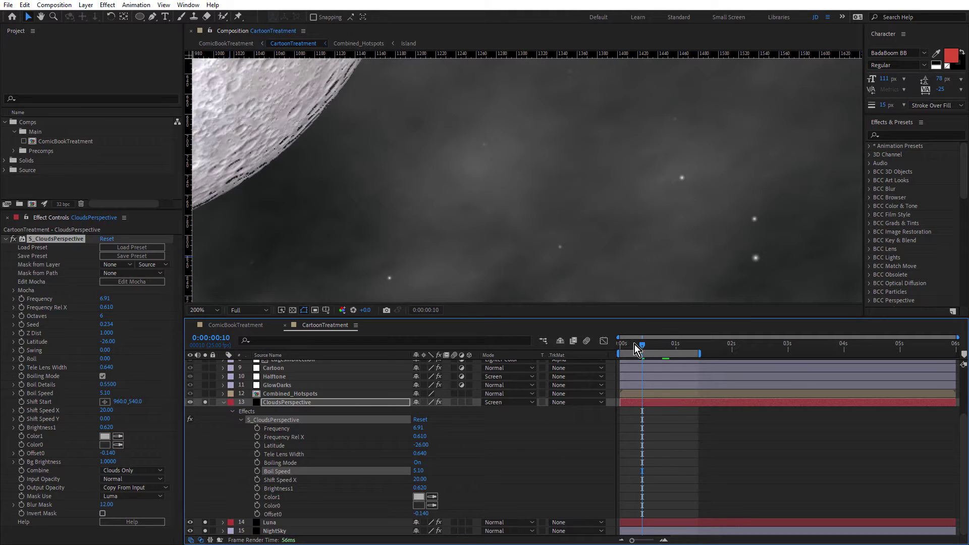
drag(635, 344, 663, 353)
key(ctrl+z)
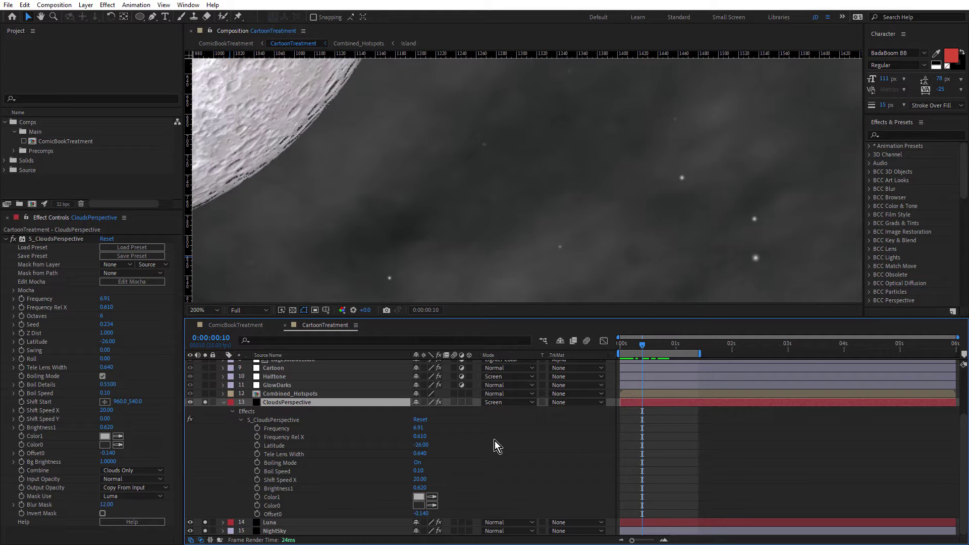
drag(628, 346, 611, 360)
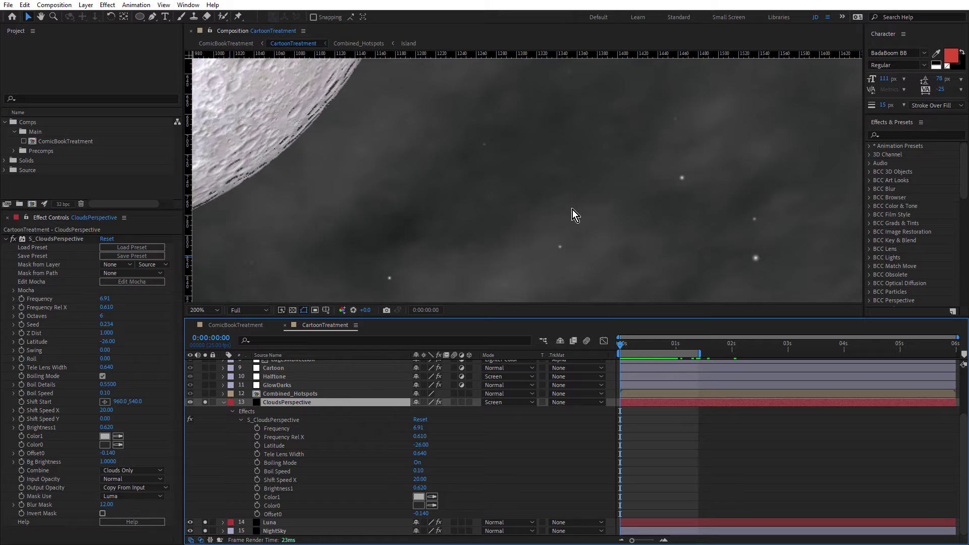
scroll(572, 210, down, 1)
scroll(572, 210, down, 1)
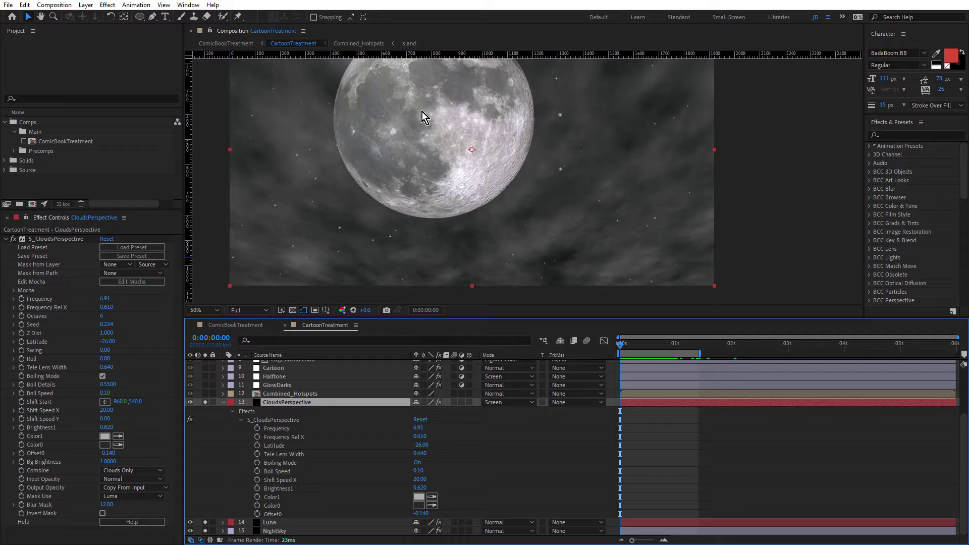
mouse_move(628, 344)
mouse_down()
mouse_move(658, 351)
mouse_move(620, 353)
mouse_move(653, 359)
mouse_move(634, 359)
mouse_up()
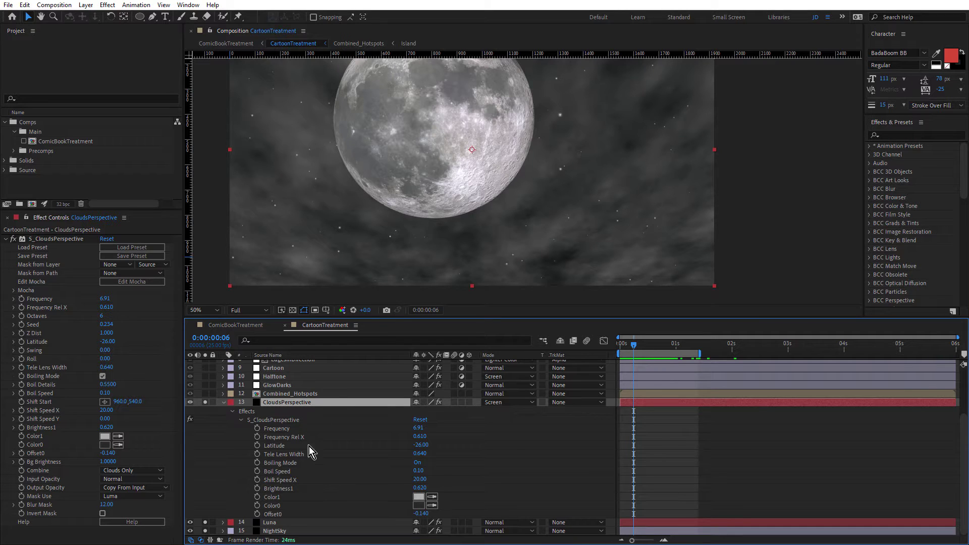
Trial a stronger Luna glow and Atmosphere Amp 3.460, then revert to 0.010 and 3.040.
click(270, 523)
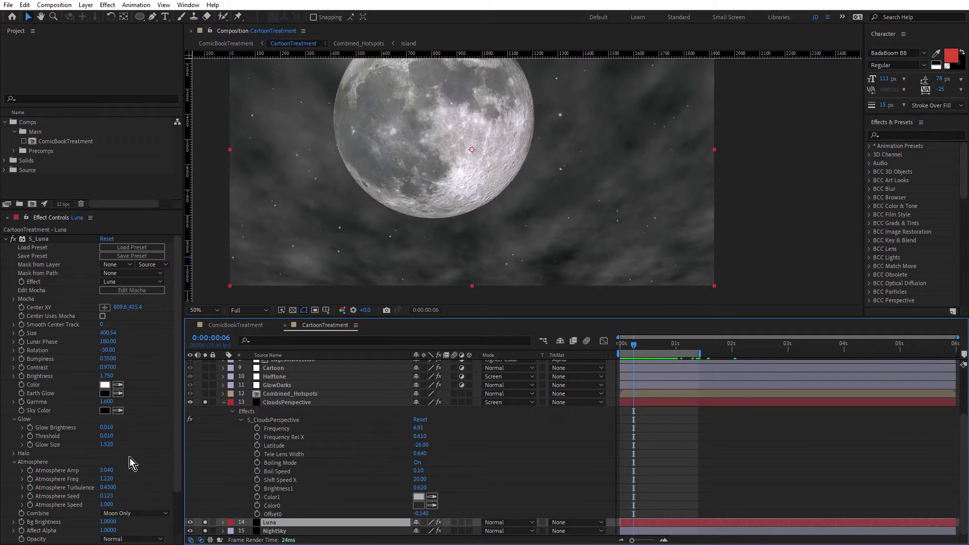
scroll(174, 422, down, 2)
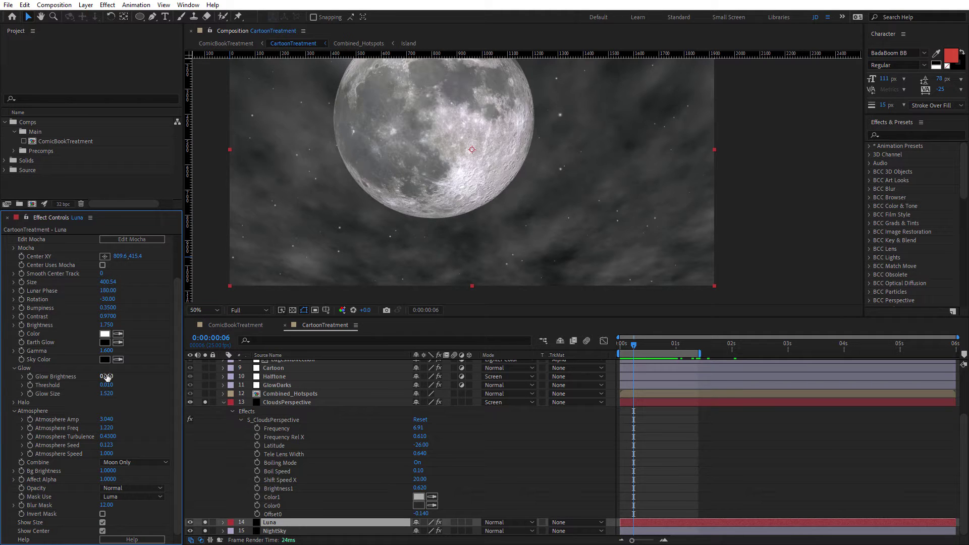
drag(106, 377, 124, 374)
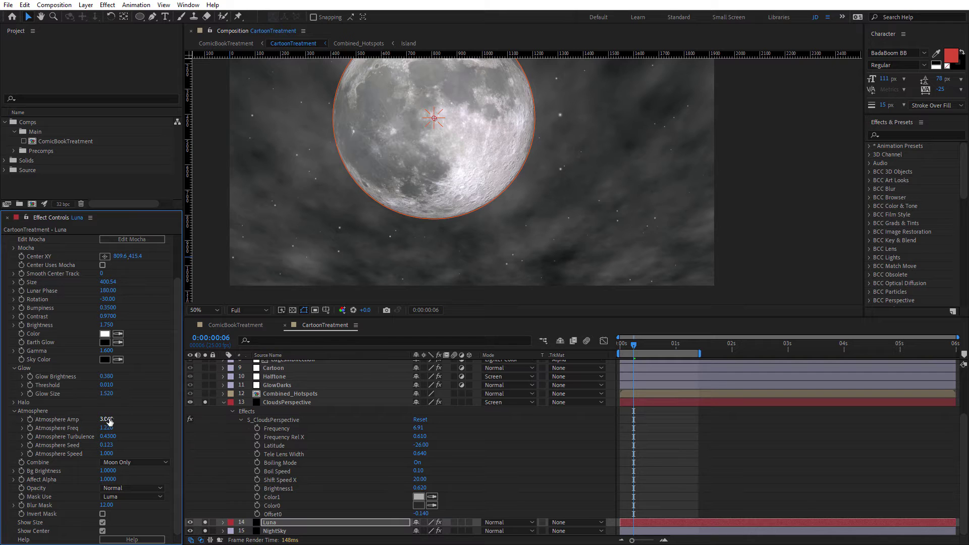
drag(107, 419, 147, 422)
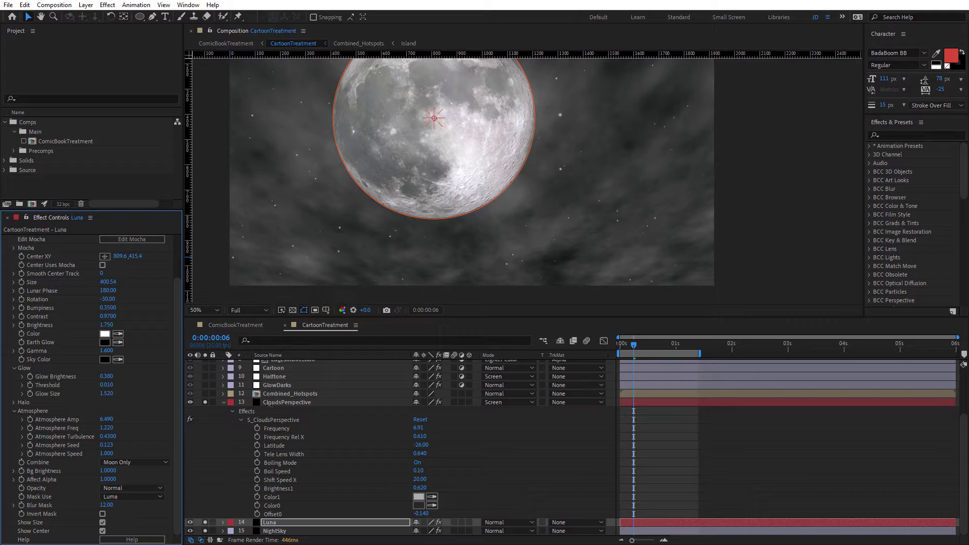
mouse_move(635, 348)
mouse_down()
mouse_move(668, 347)
mouse_move(614, 350)
mouse_move(639, 350)
mouse_up()
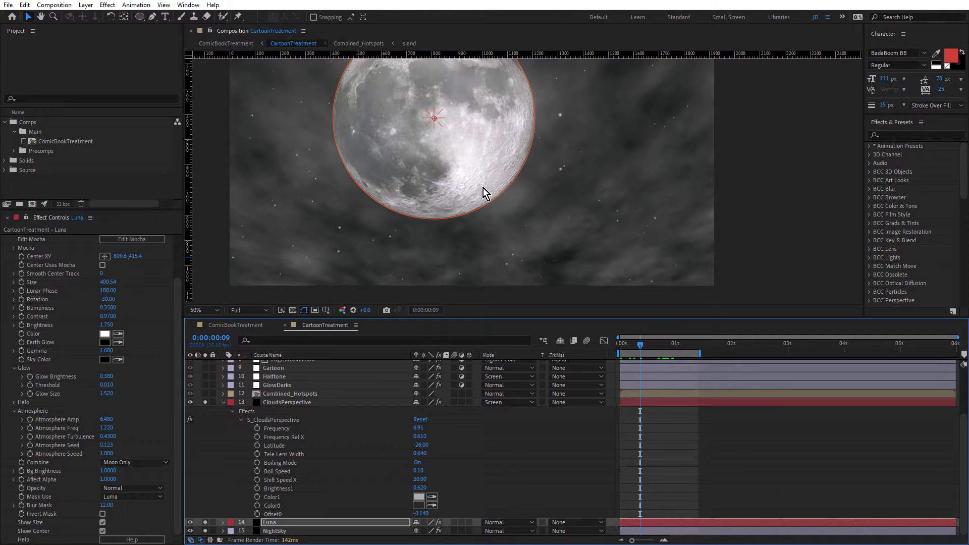
key(Page_Up)
key(Page_Up)
key(Page_Up)
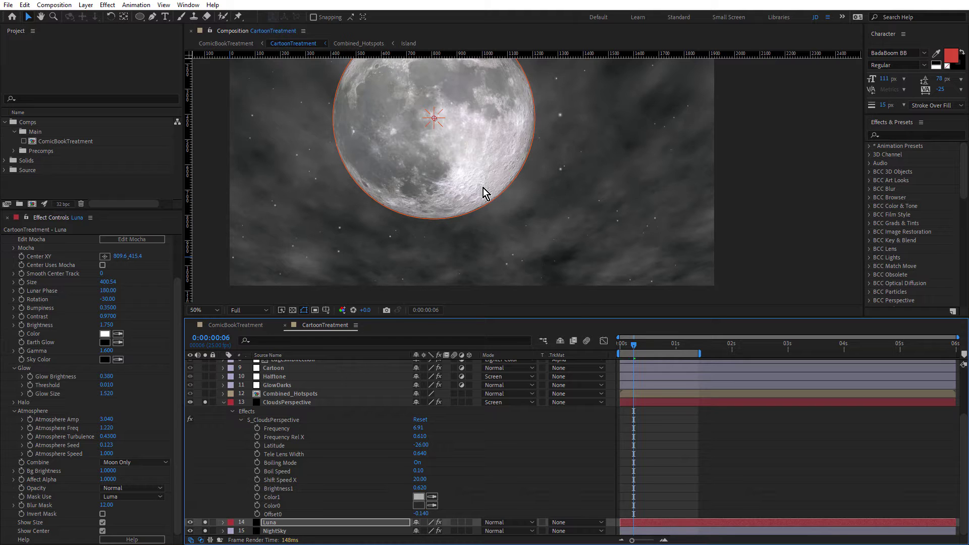
key(ctrl+z)
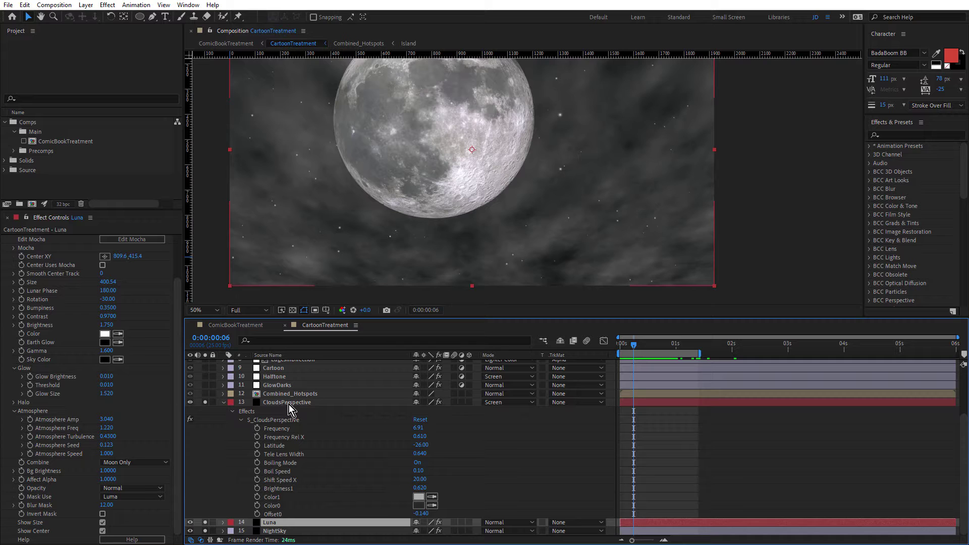
Trial CloudsPerspective Latitude -47 and Swing 14, undoing both changes.
click(288, 403)
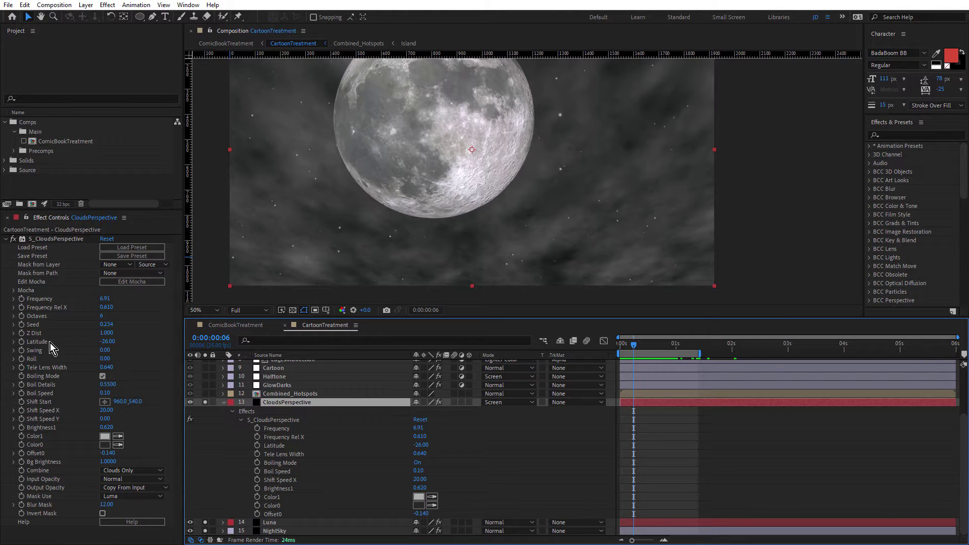
drag(108, 342, 103, 346)
key(ctrl+z)
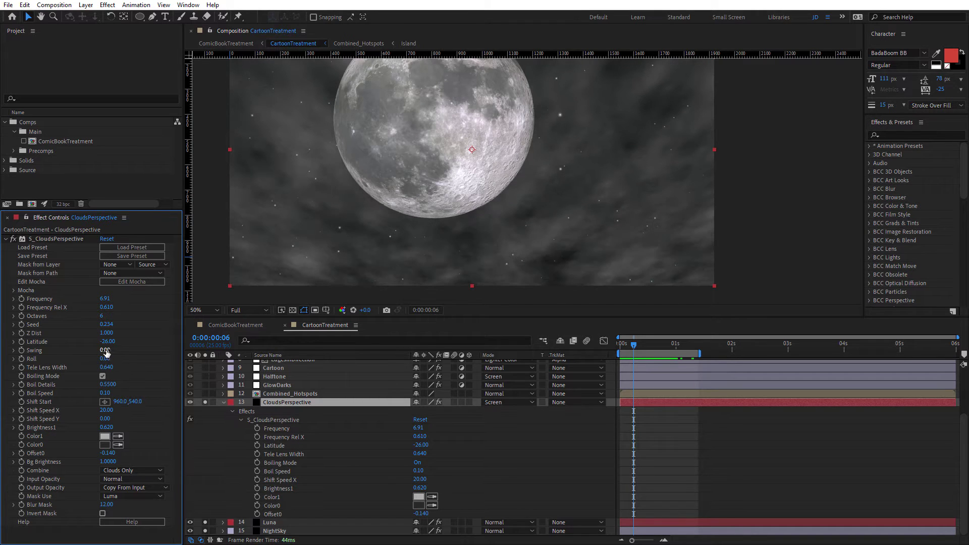
mouse_move(105, 350)
mouse_down()
mouse_move(117, 353)
mouse_move(110, 359)
mouse_up()
key(ctrl+z)
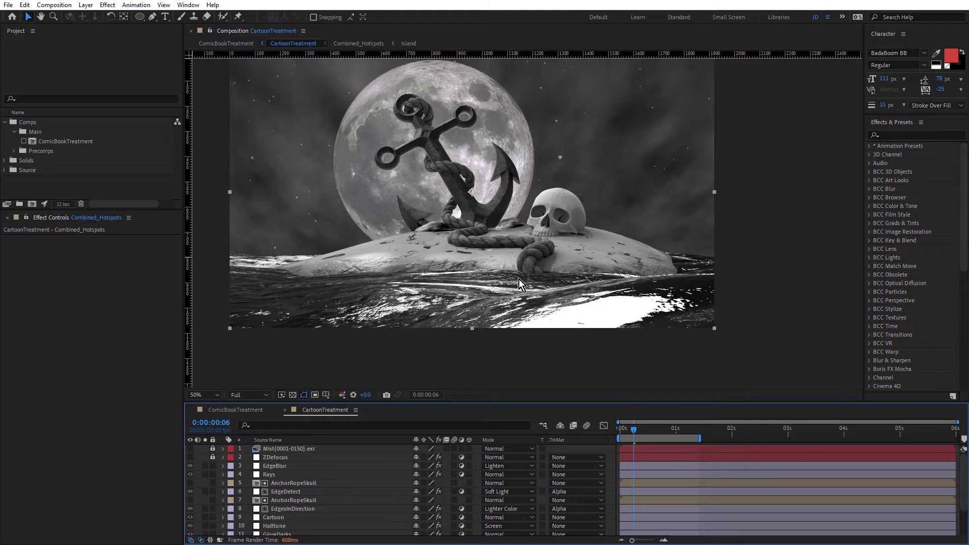
Open the Combined_Hotspots precomp and then the Island precomp nested inside it.
scroll(378, 478, down, 2)
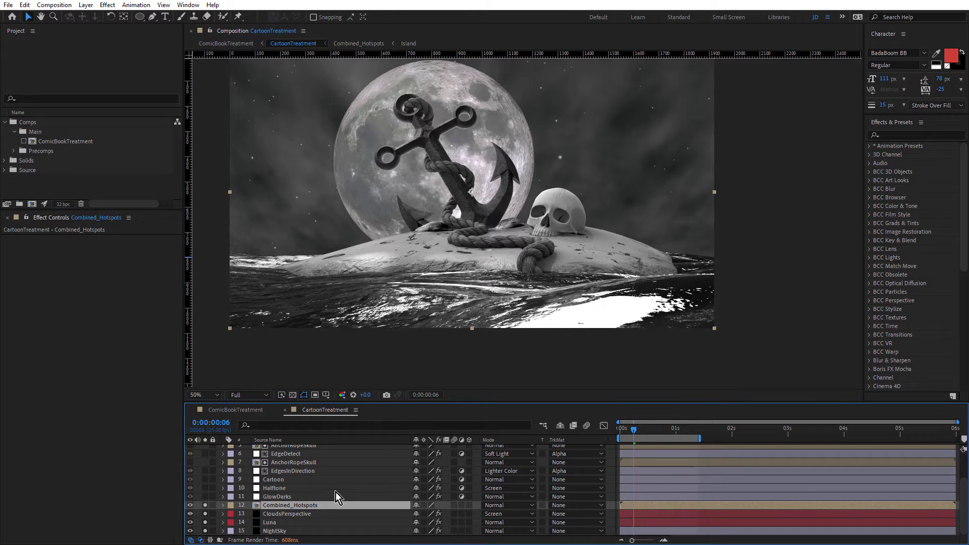
double_click(291, 507)
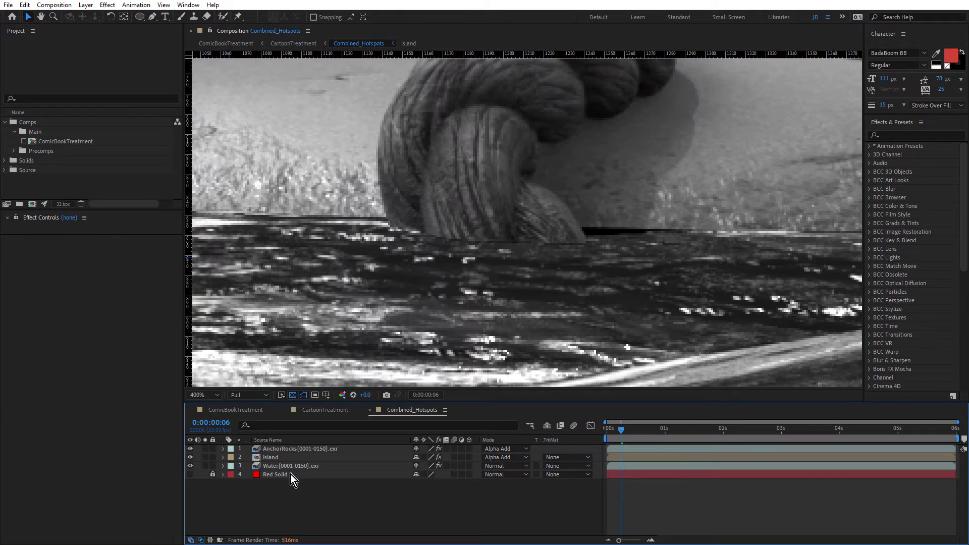
double_click(269, 457)
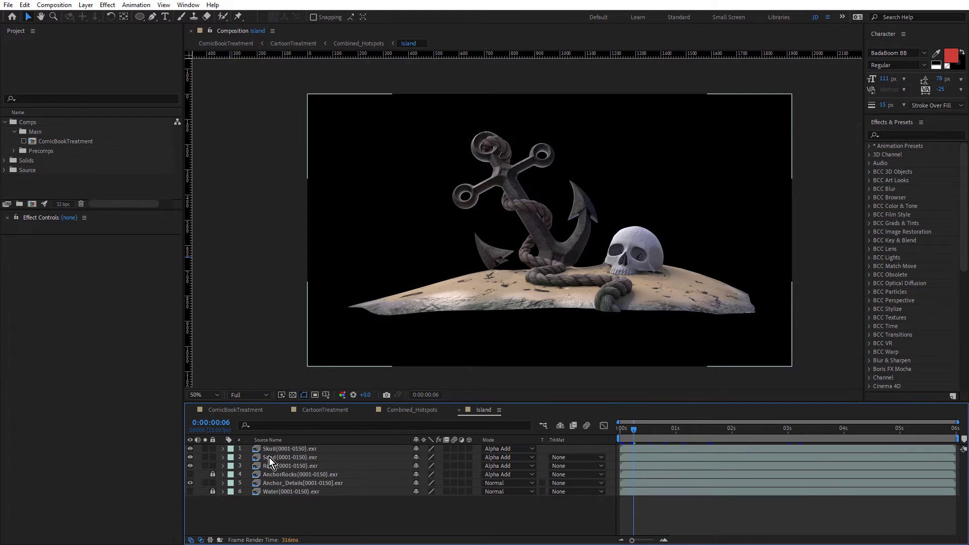
Make AnchorRocks and Anchor_Details visible, and briefly show then hide the Water layer.
click(190, 474)
click(190, 483)
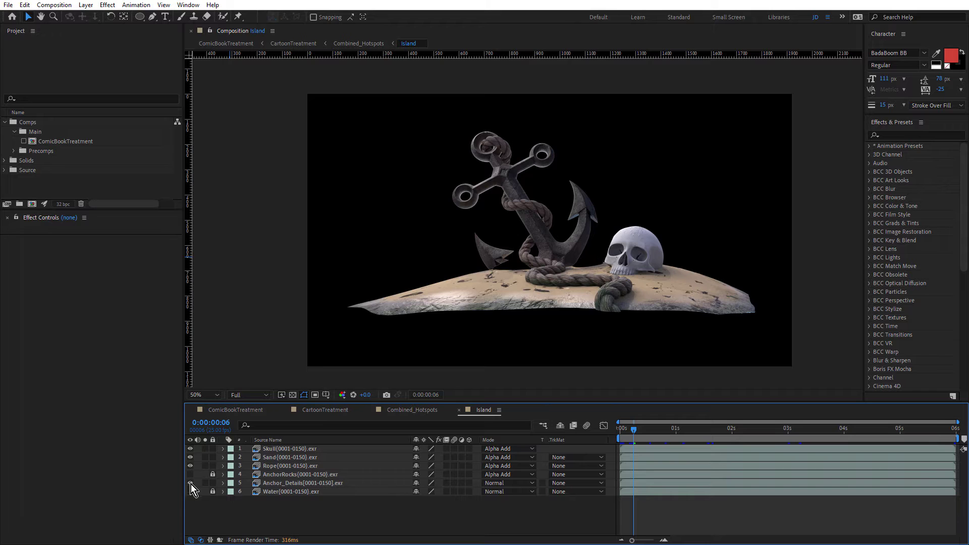
click(191, 491)
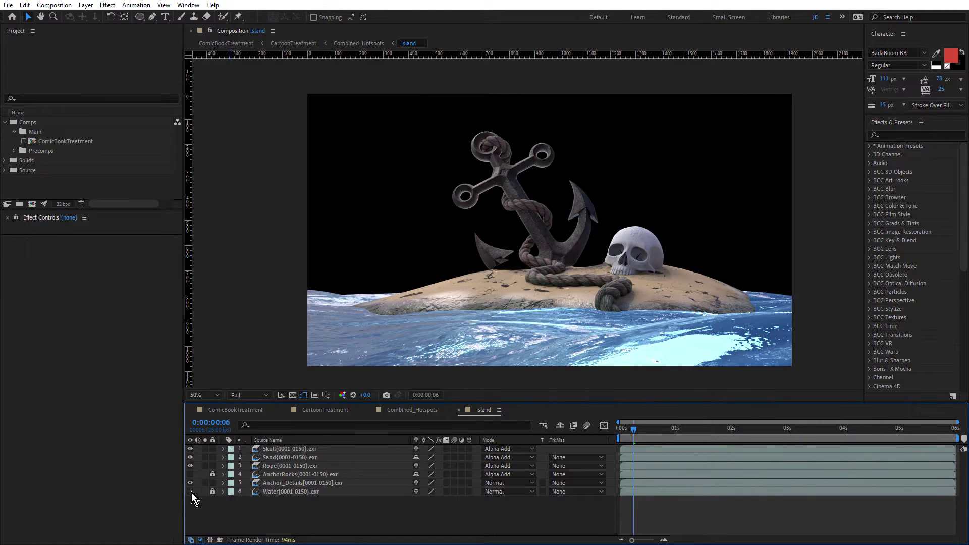
click(190, 491)
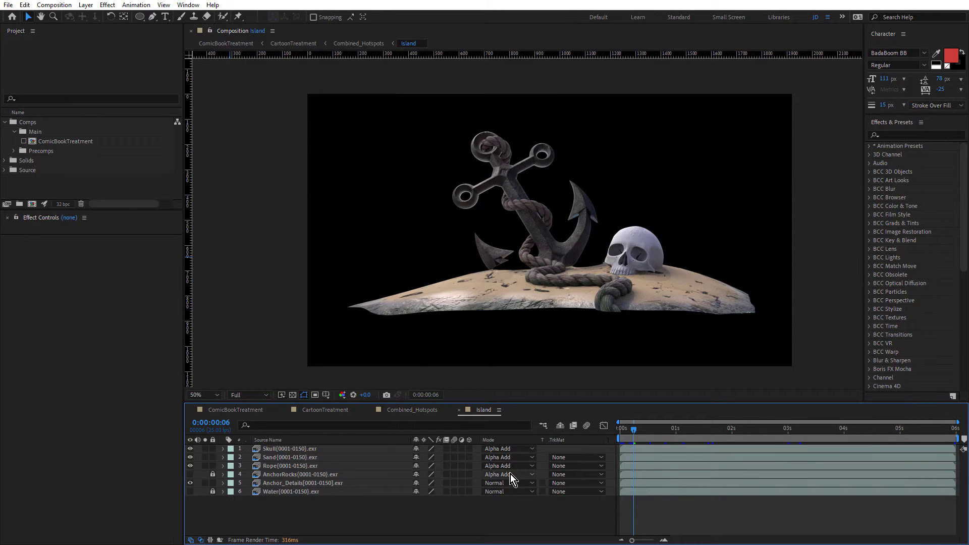
scroll(571, 271, up, 2)
Set the Skull, Sand and Rope layers to Normal blending over the transparency grid.
scroll(571, 272, up, 2)
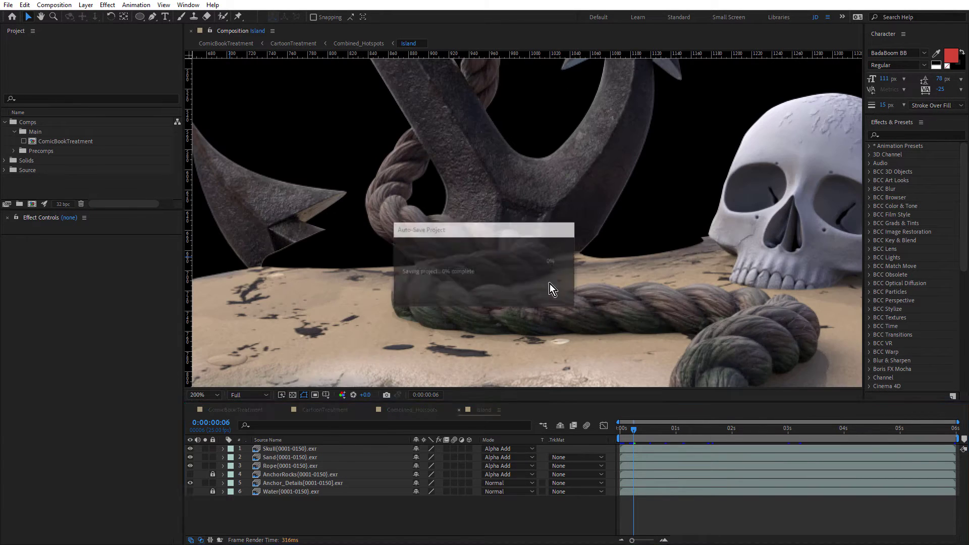
click(284, 450)
shift+click(284, 466)
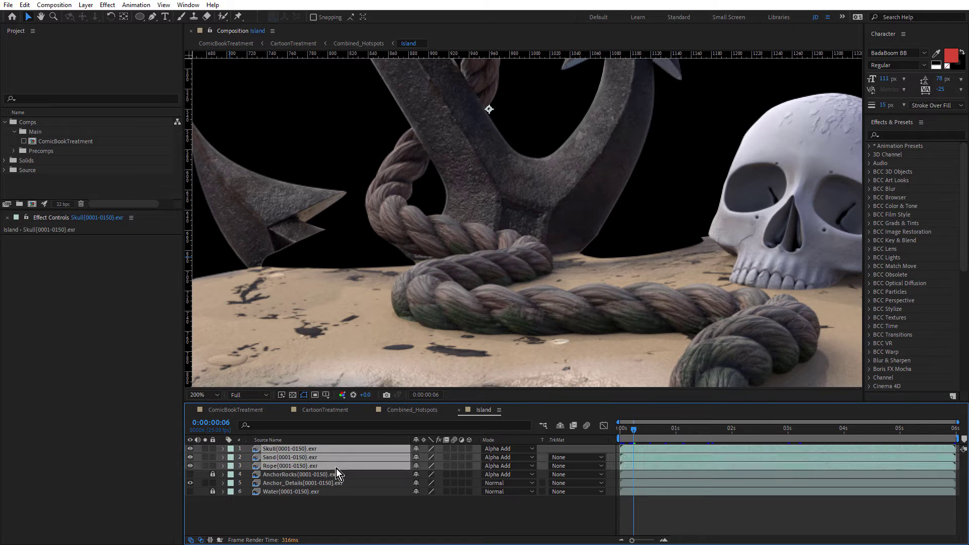
click(518, 449)
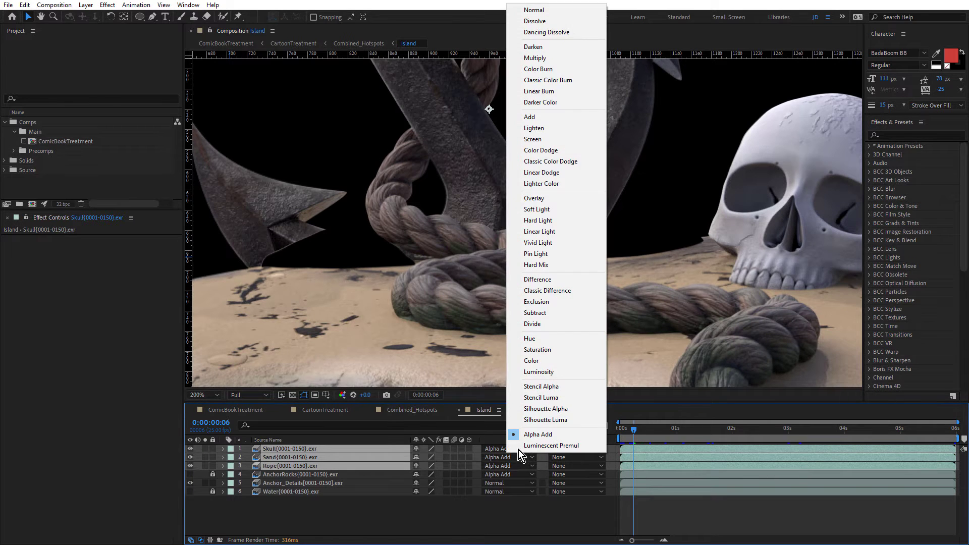
click(548, 10)
scroll(498, 237, up, 1)
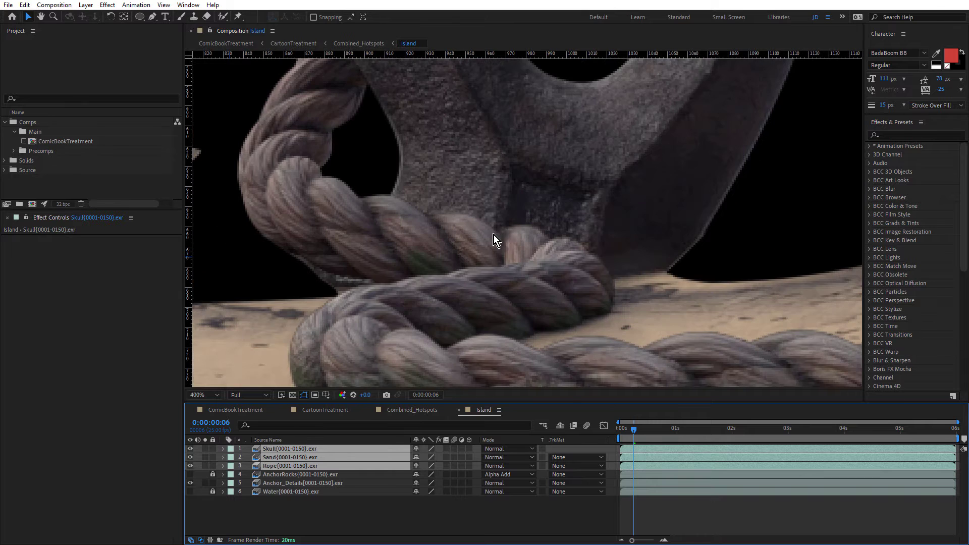
click(293, 395)
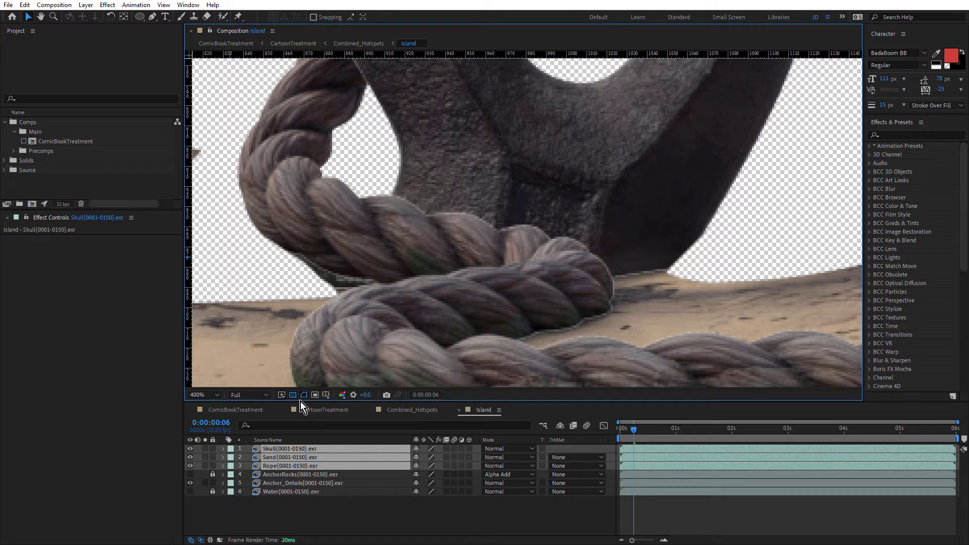
scroll(599, 311, up, 4)
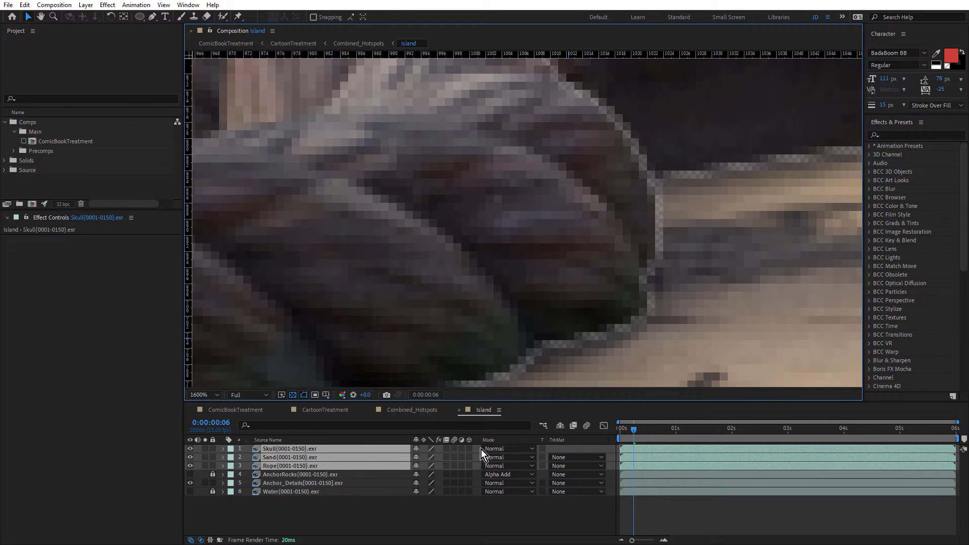
Compare Alpha Add against Normal on the three layers in the alpha channel view.
click(500, 450)
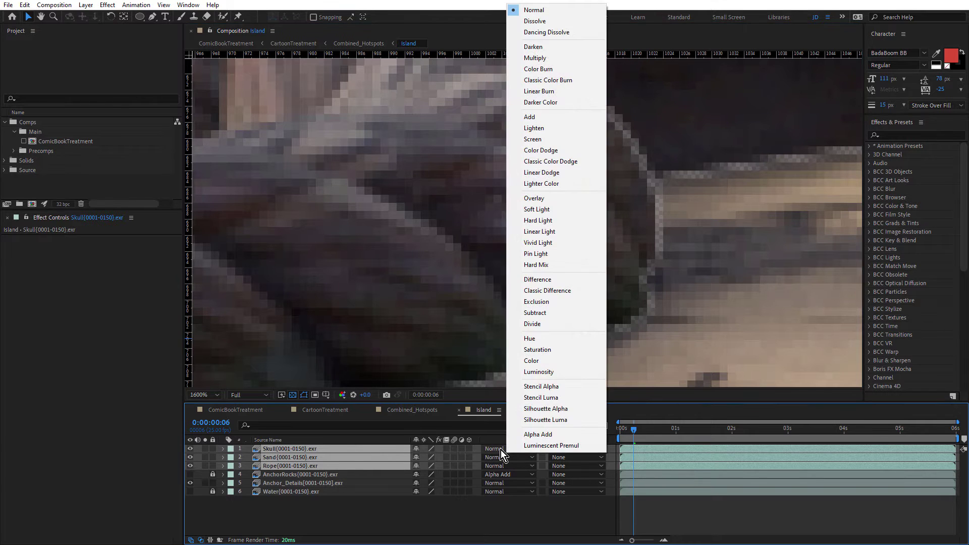
click(528, 435)
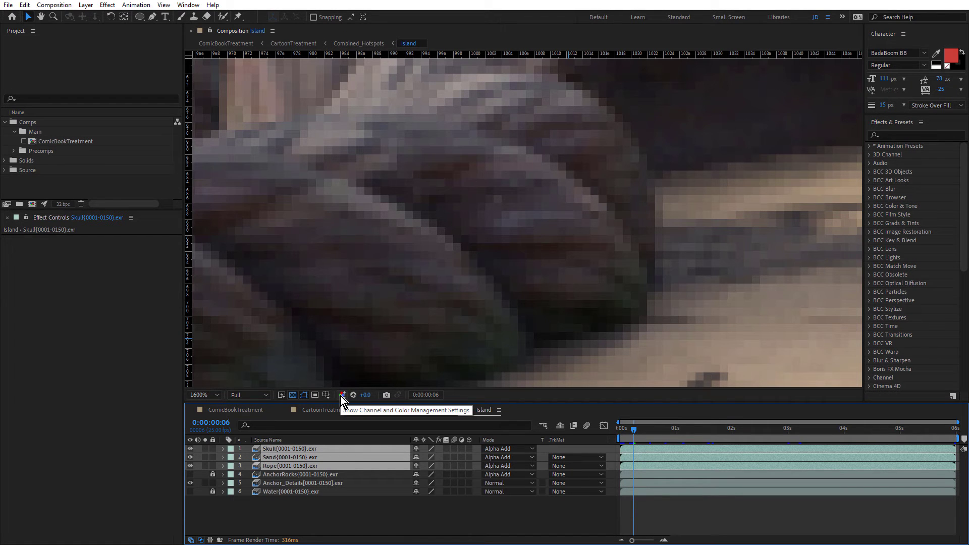
key(alt+4)
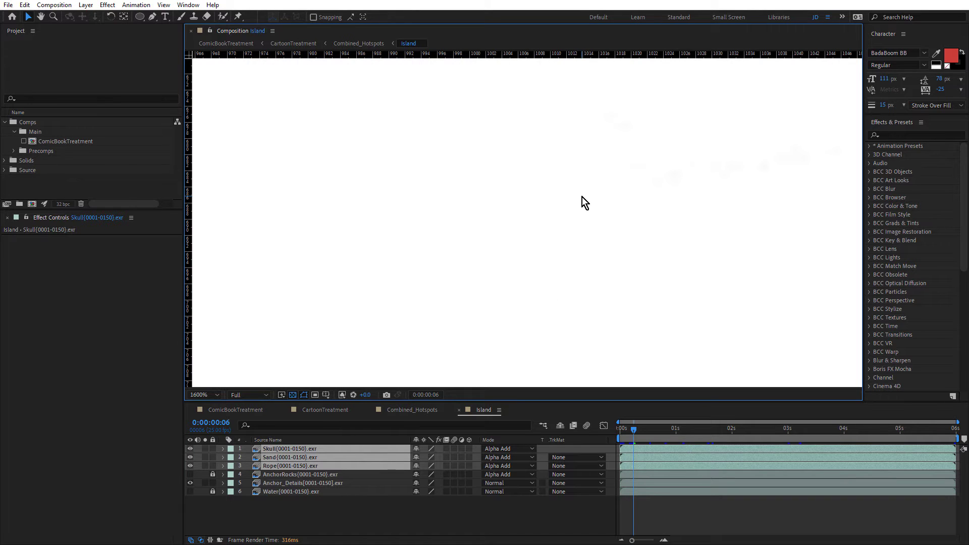
click(496, 448)
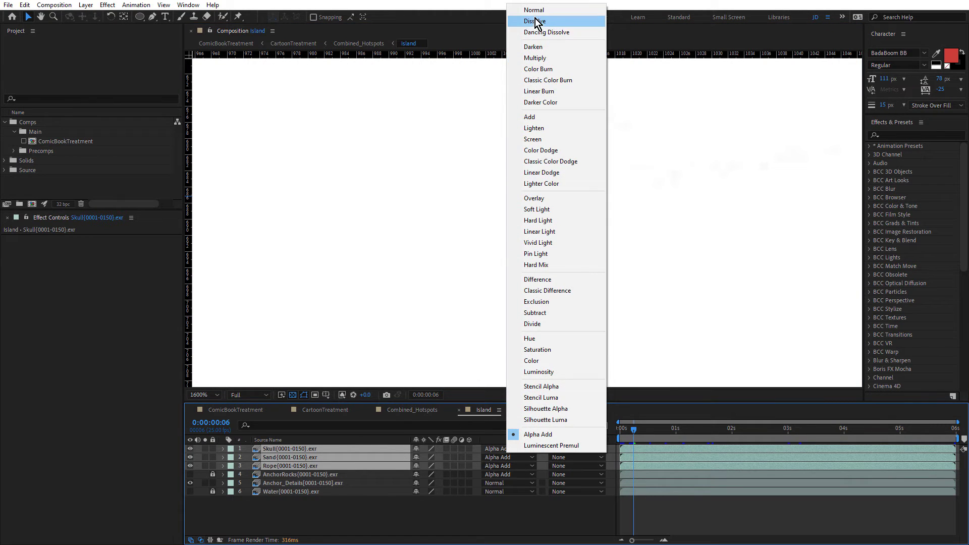
click(533, 9)
key(comma)
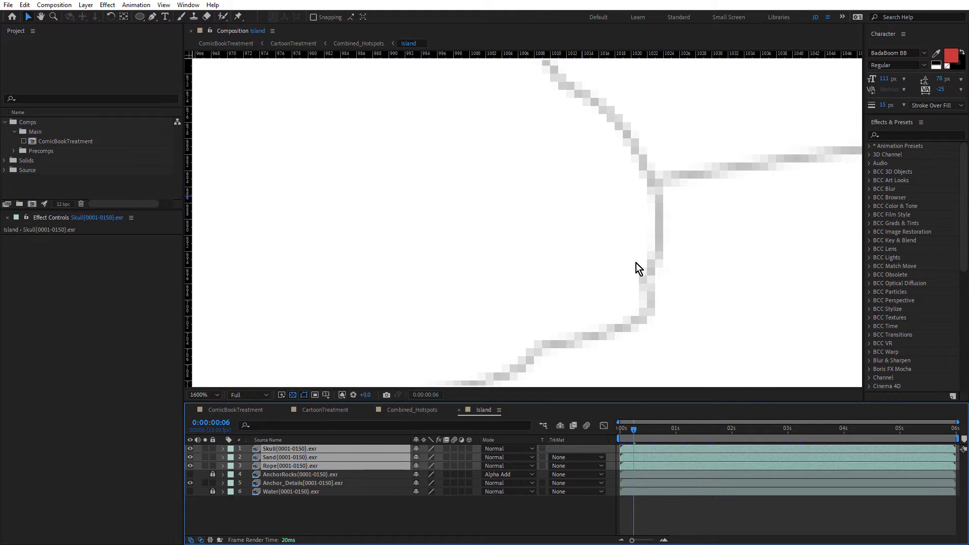
scroll(626, 252, down, 3)
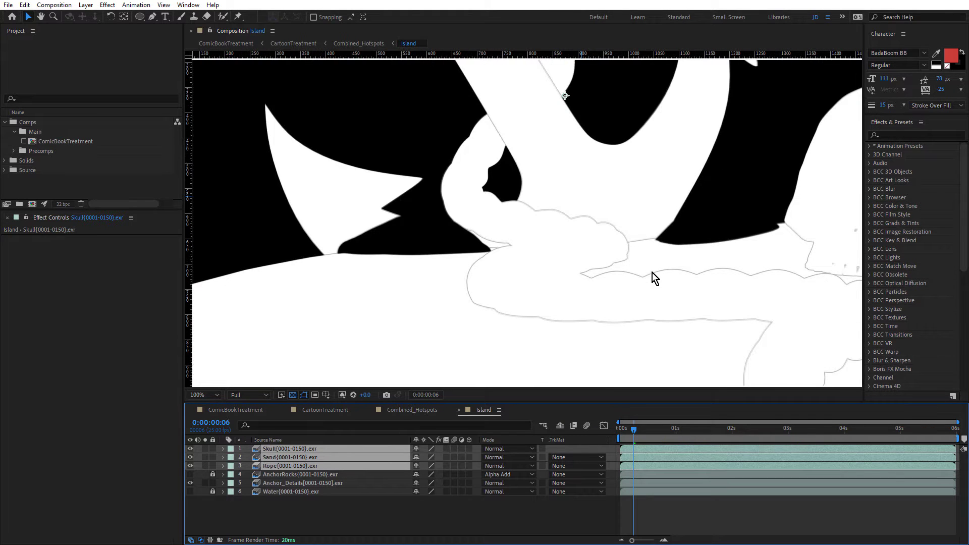
scroll(745, 292, up, 1)
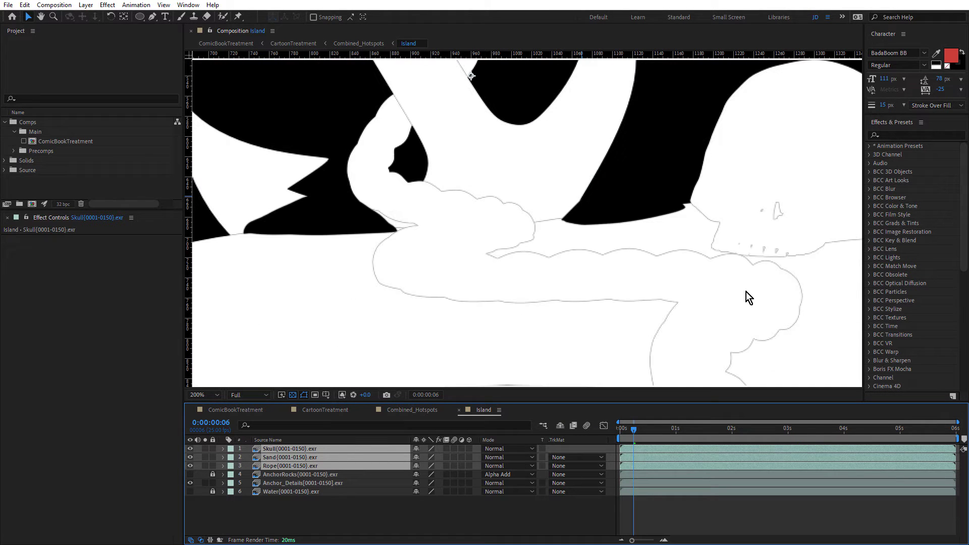
Keep Alpha Add on the three layers, restore the colour view, and return to Combined_Hotspots.
click(514, 450)
click(538, 434)
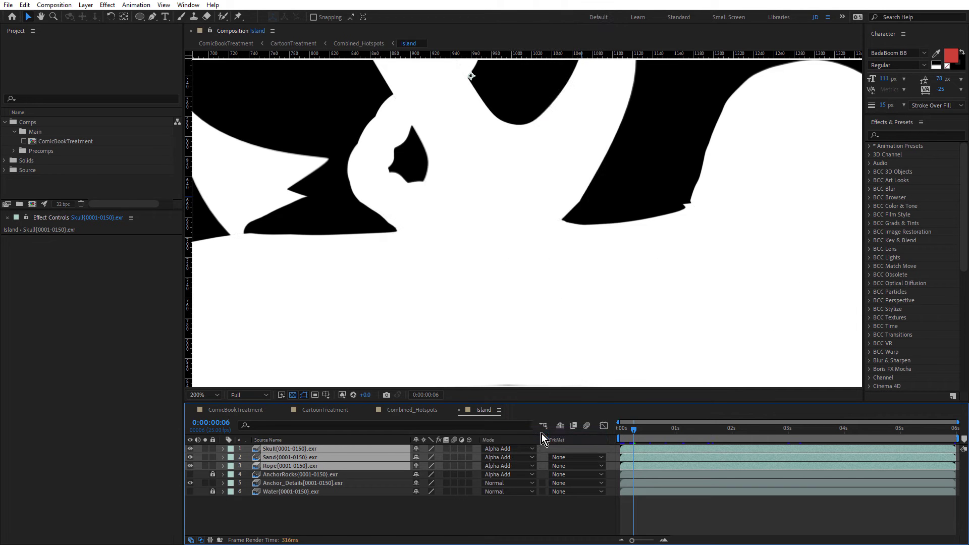
click(341, 395)
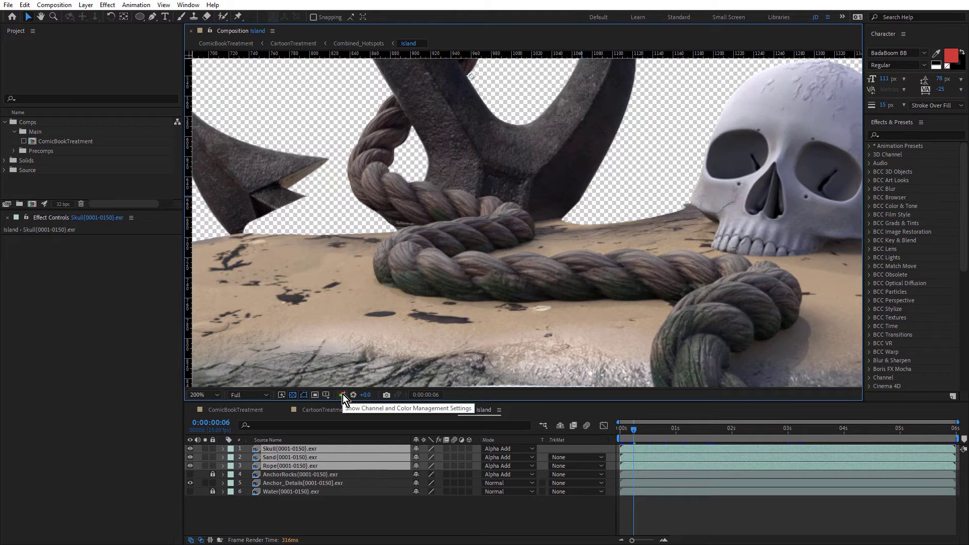
key(comma)
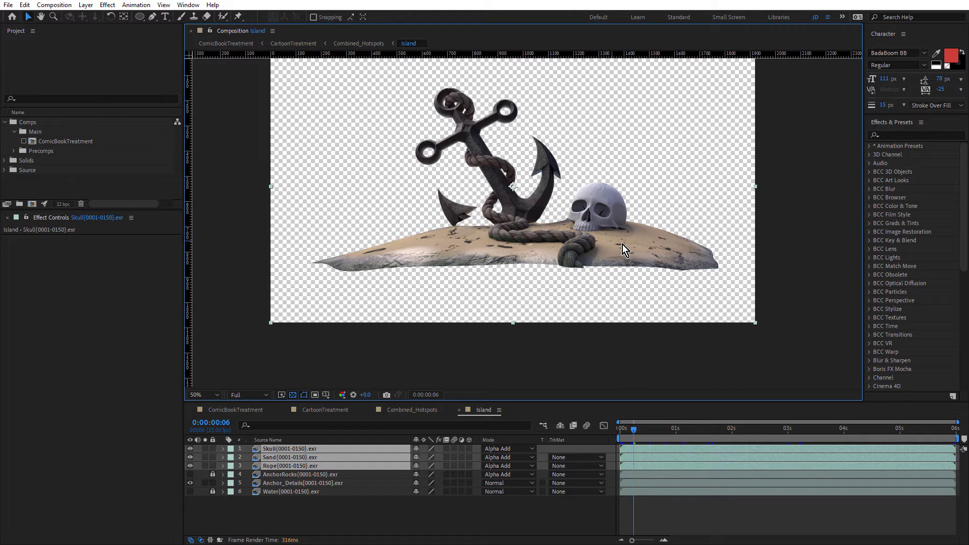
click(410, 411)
Trial a sand hotspot threshold of 0.2600 on S_Hotspots_Sand, then undo it.
scroll(520, 267, down, 6)
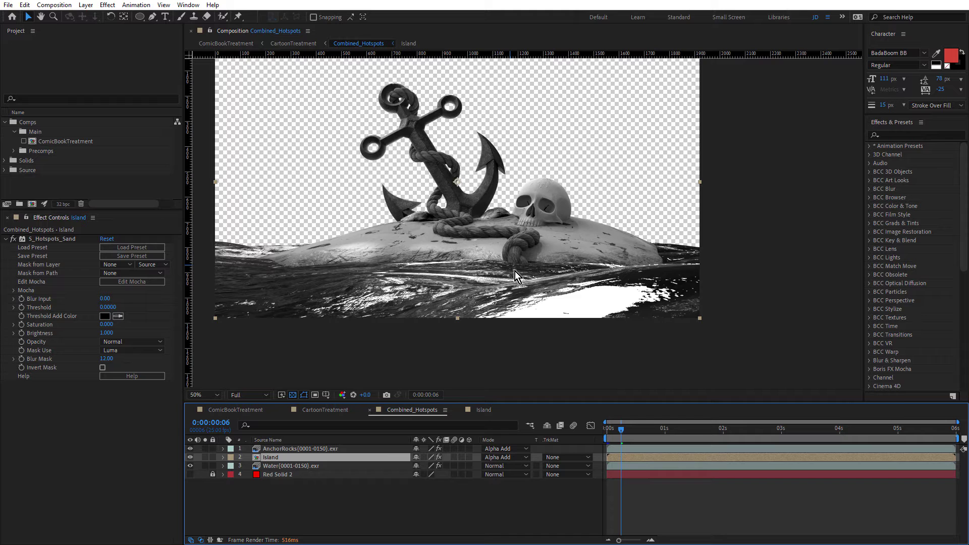
scroll(515, 256, up, 2)
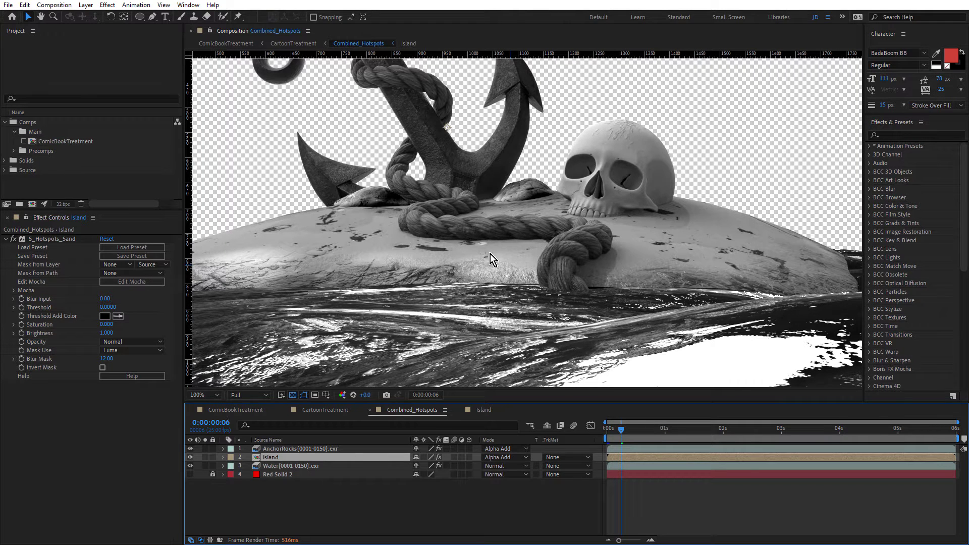
click(108, 306)
drag(108, 306, 120, 307)
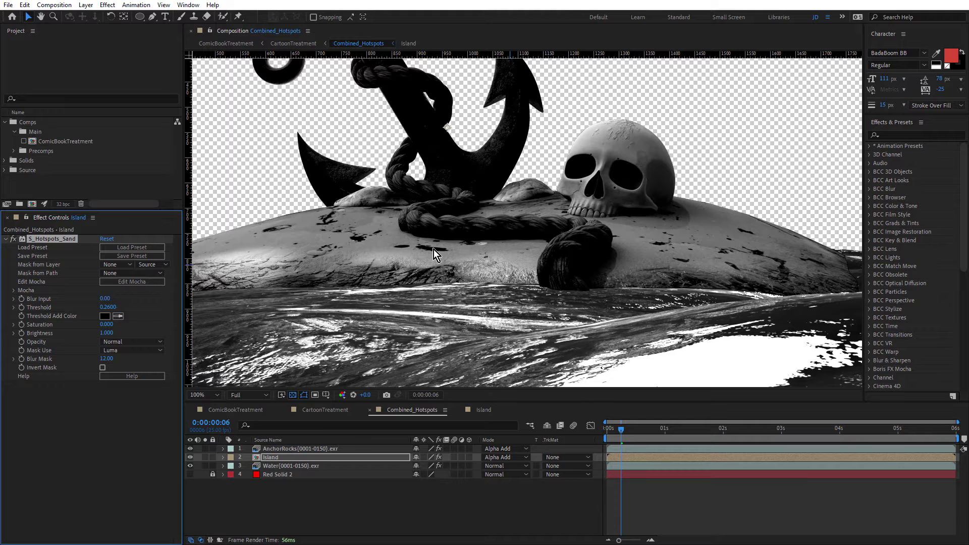
key(ctrl+z)
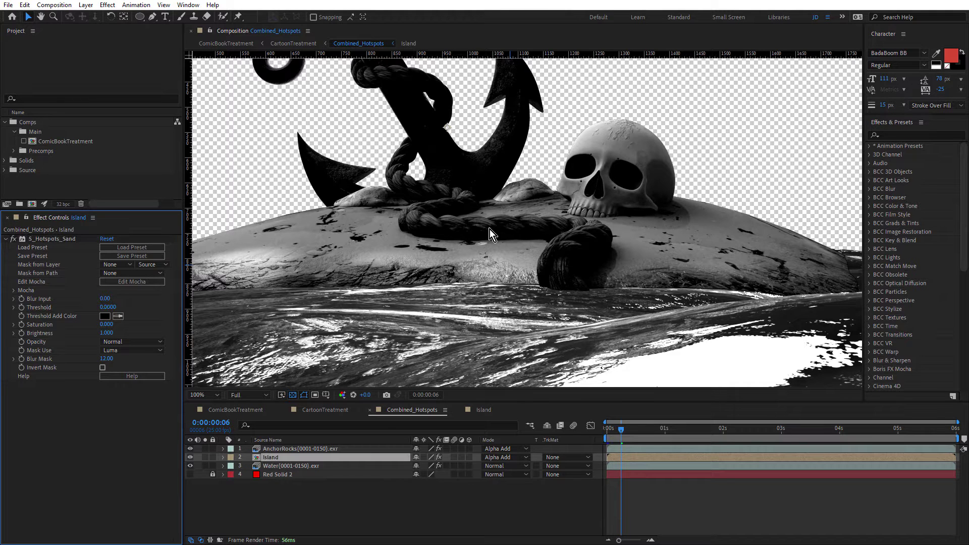
Trial water thresholds of 0.1900 and 0.7200, undoing back to 0.4200.
click(293, 467)
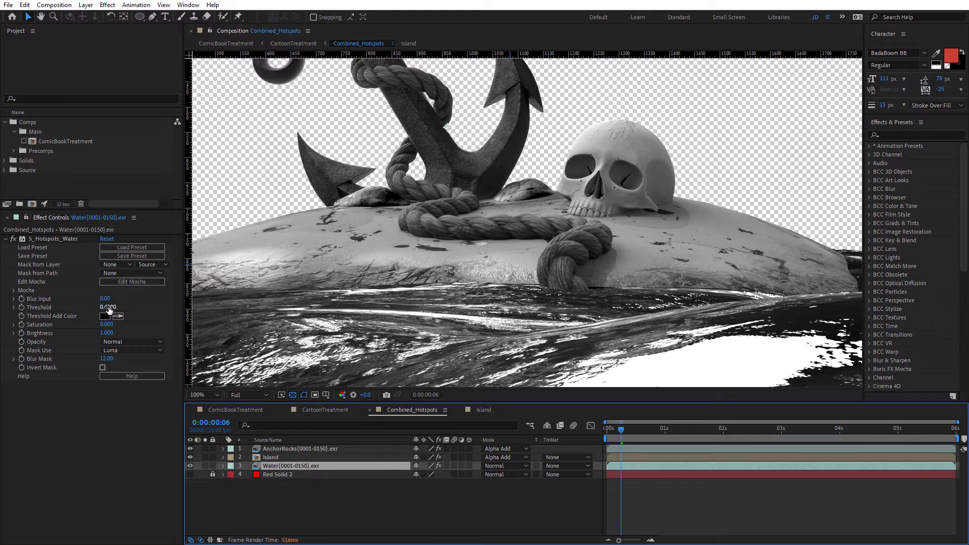
drag(109, 310, 97, 309)
scroll(495, 317, down, 2)
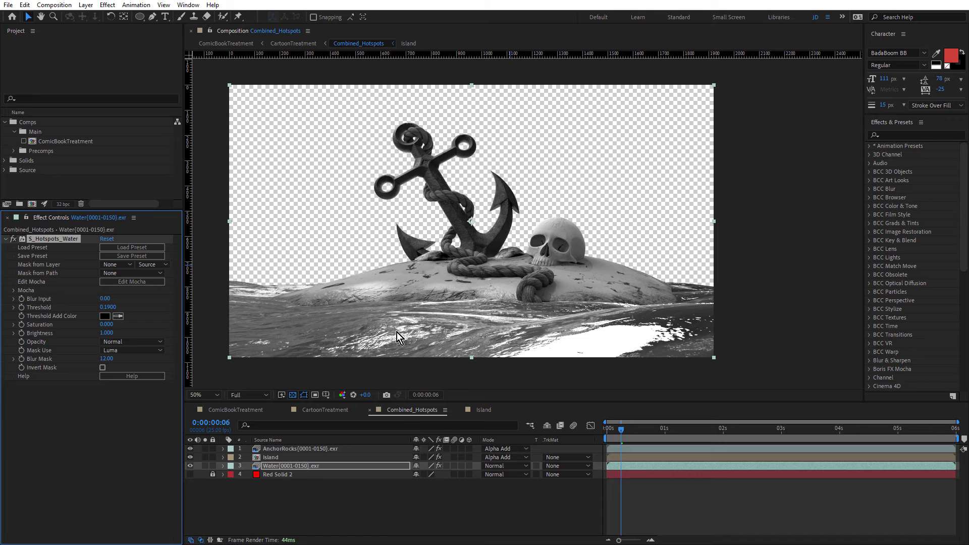
key(ctrl+z)
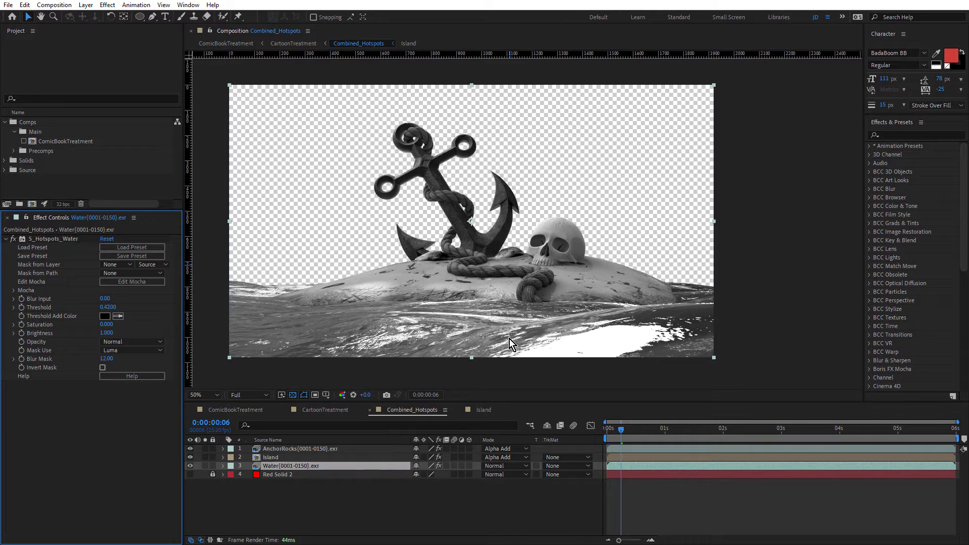
drag(109, 308, 343, 378)
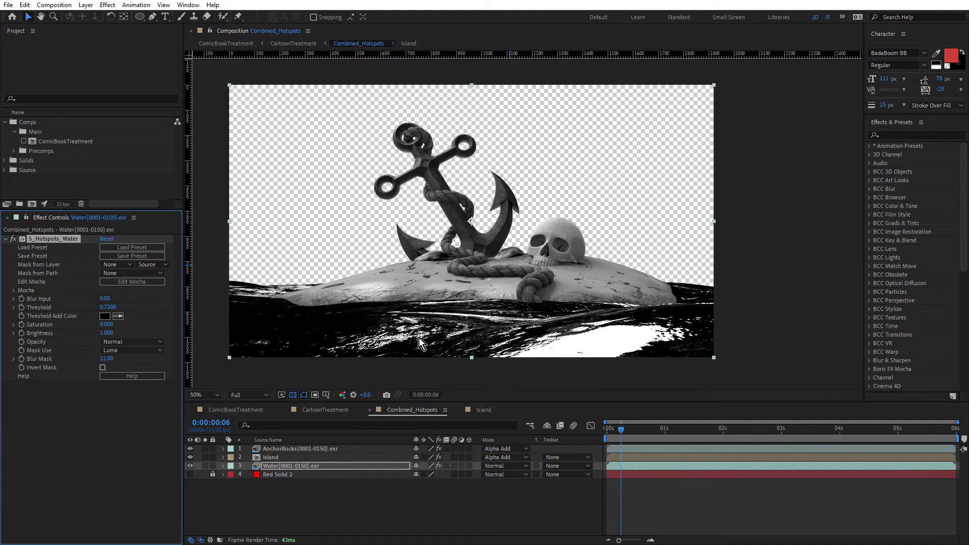
scroll(419, 338, up, 2)
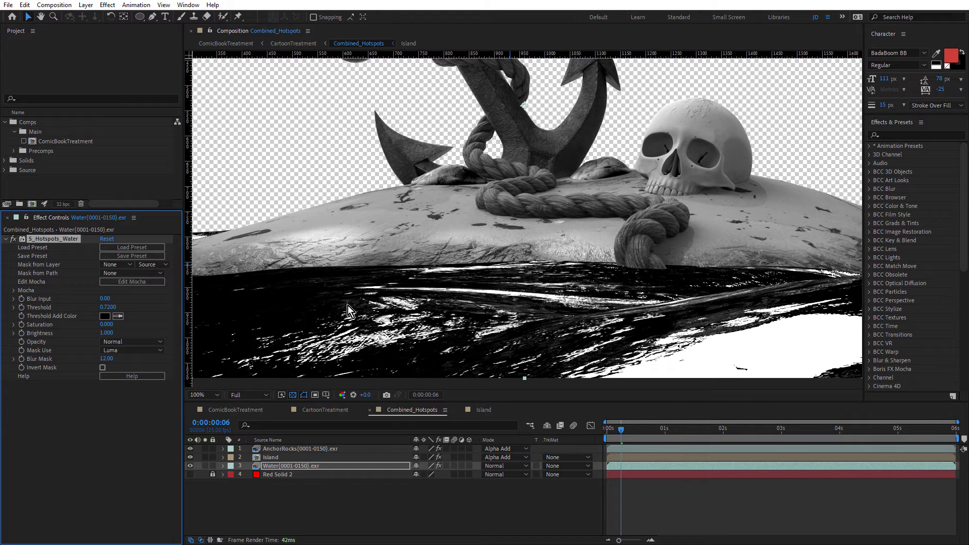
key(ctrl+z)
scroll(583, 279, down, 2)
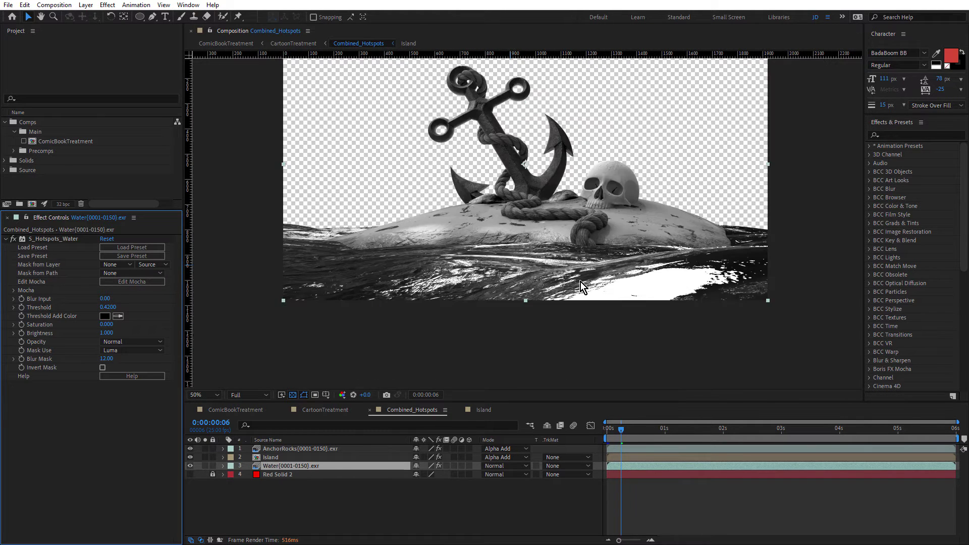
scroll(558, 195, up, 3)
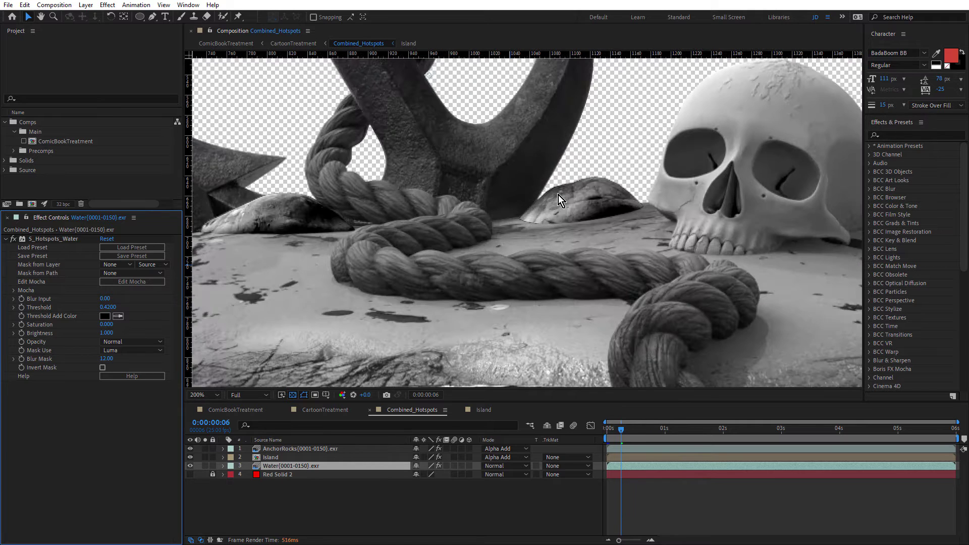
Toggle the S_Hotspots_Rocks effect off and on, then lower the AnchorRocks threshold.
click(285, 448)
click(13, 240)
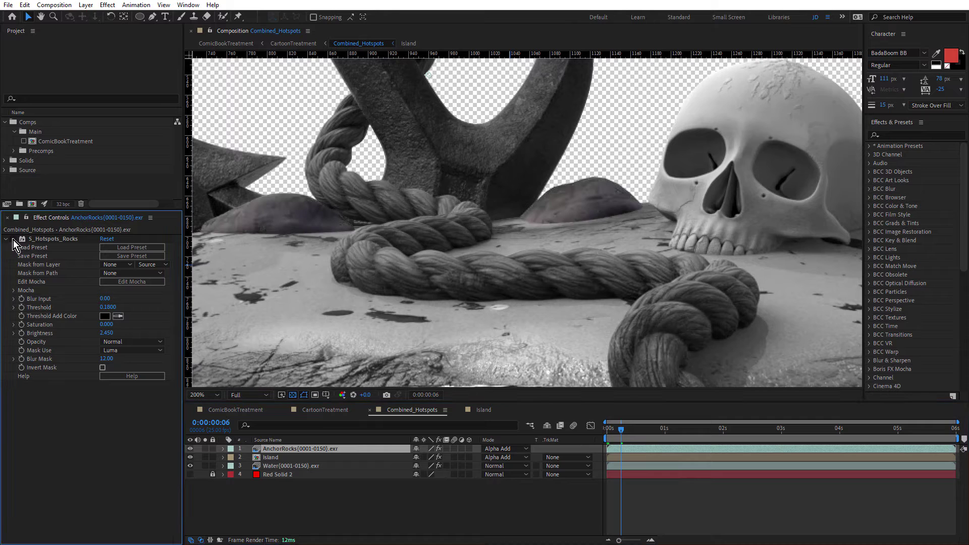
click(13, 240)
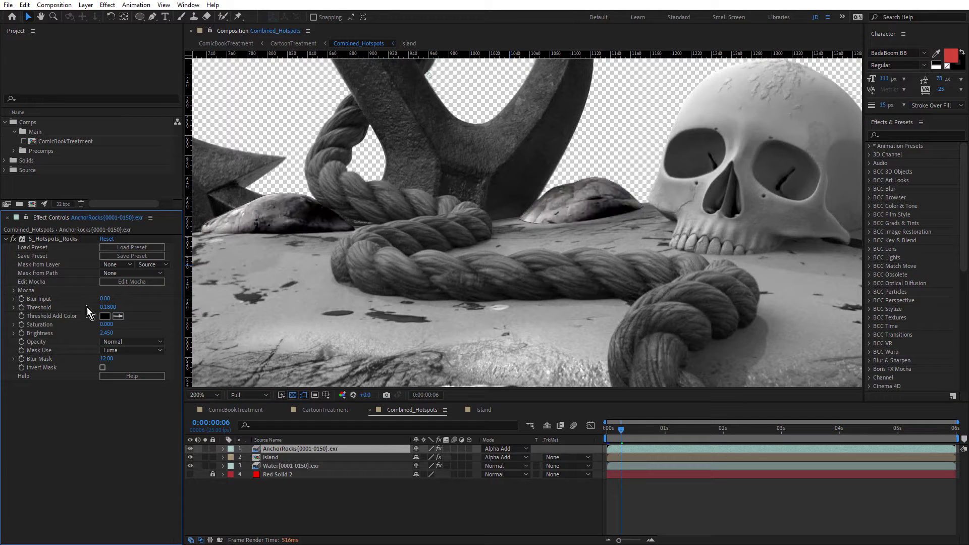
mouse_move(106, 309)
mouse_down()
mouse_move(124, 314)
mouse_move(100, 312)
mouse_move(107, 307)
mouse_up()
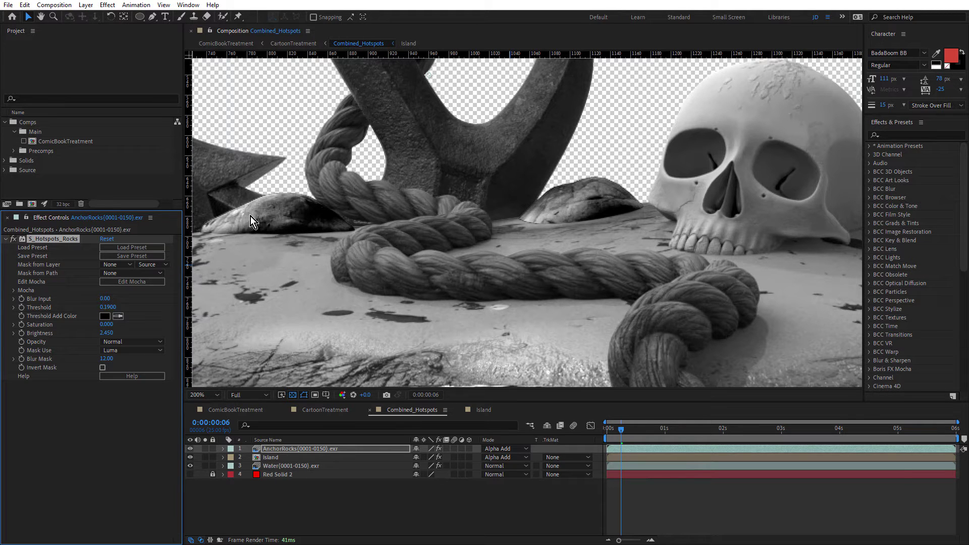
scroll(237, 217, up, 3)
scroll(252, 199, down, 3)
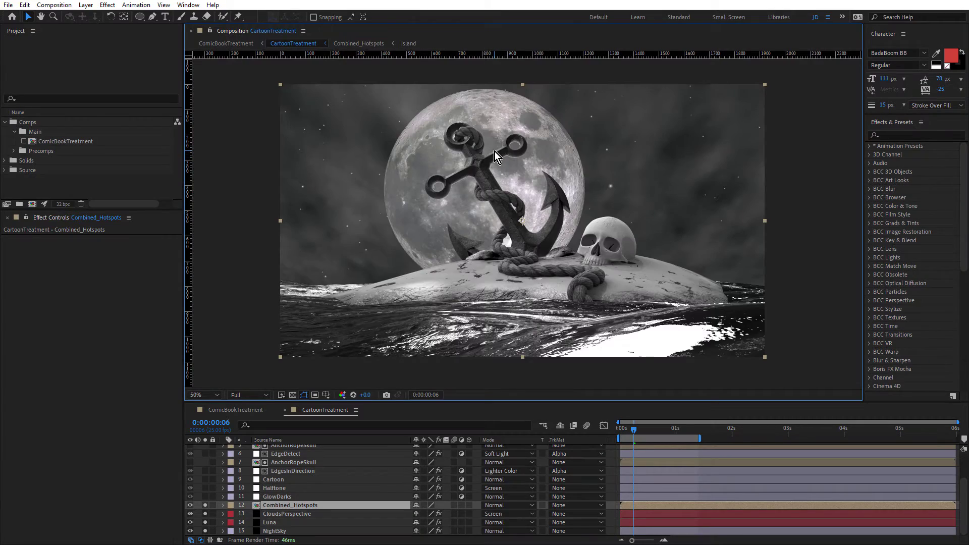
scroll(495, 151, up, 2)
key(h)
drag(389, 104, 444, 177)
key(v)
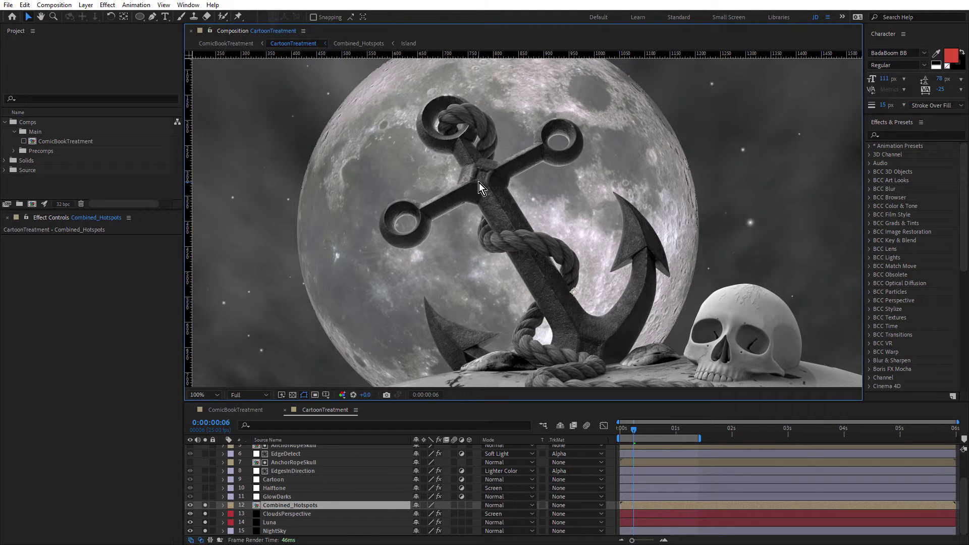
scroll(479, 200, up, 2)
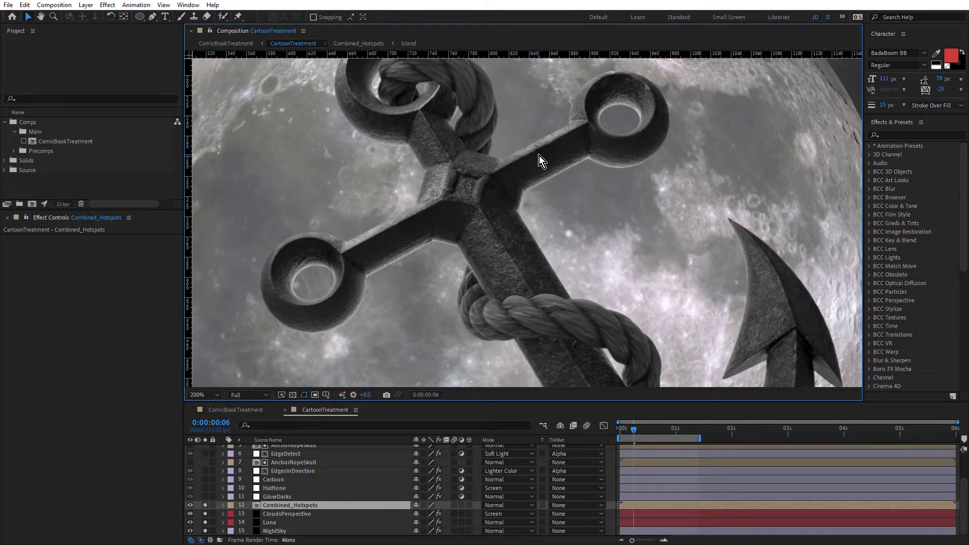
scroll(539, 157, down, 2)
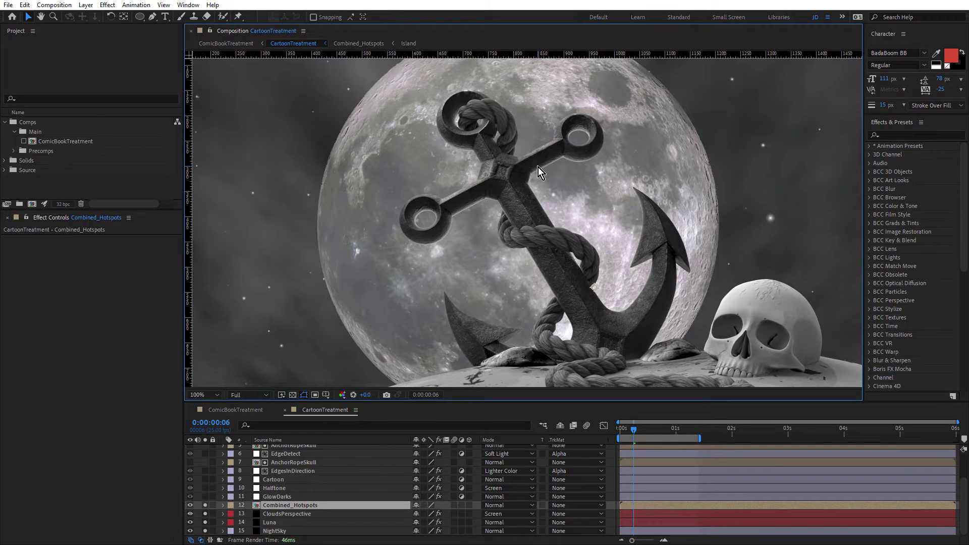
scroll(538, 168, down, 1)
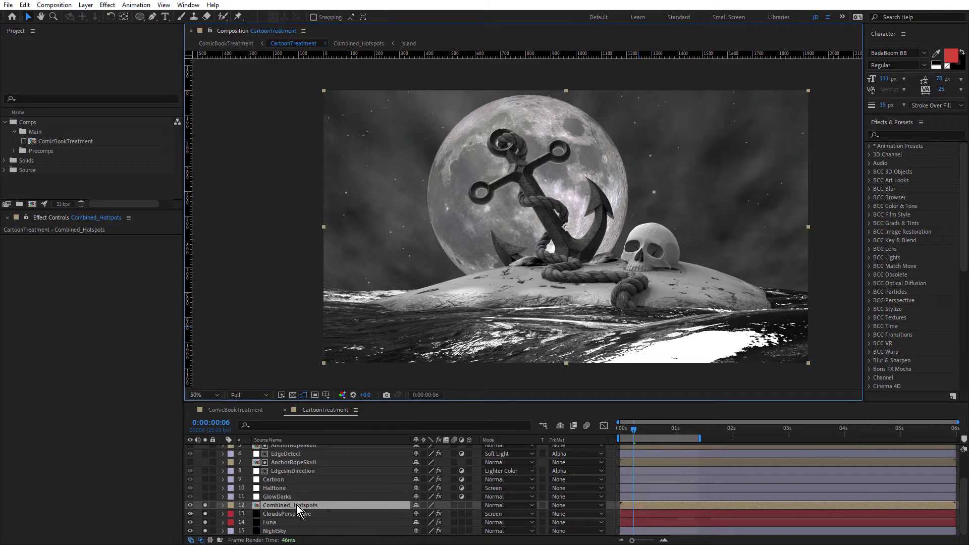
Select the Halftone layer and solo it so it shows on its own.
click(275, 496)
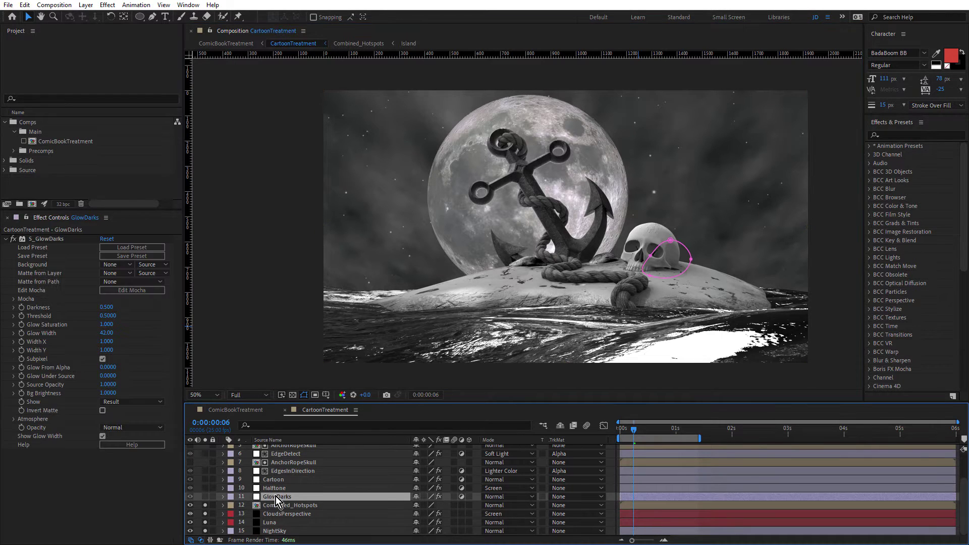
click(276, 487)
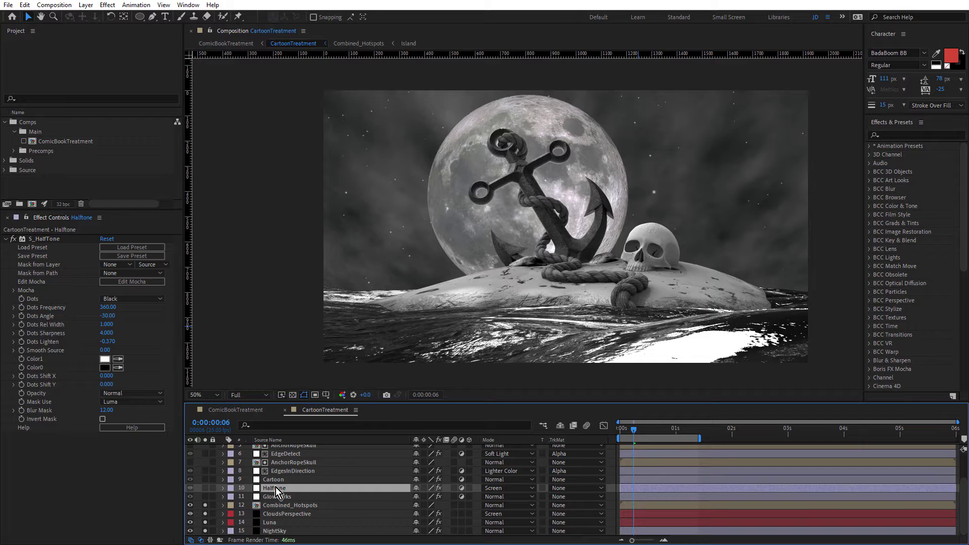
click(205, 488)
click(205, 488)
click(206, 488)
scroll(642, 228, up, 4)
scroll(641, 228, down, 2)
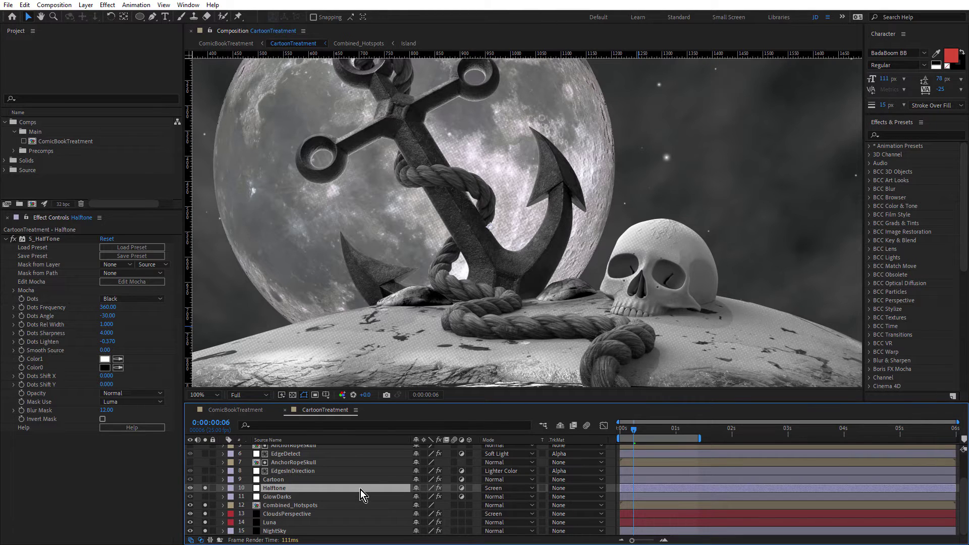
Try the halftone at 100% opacity in Normal mode, then revert to 30% Screen.
key(t)
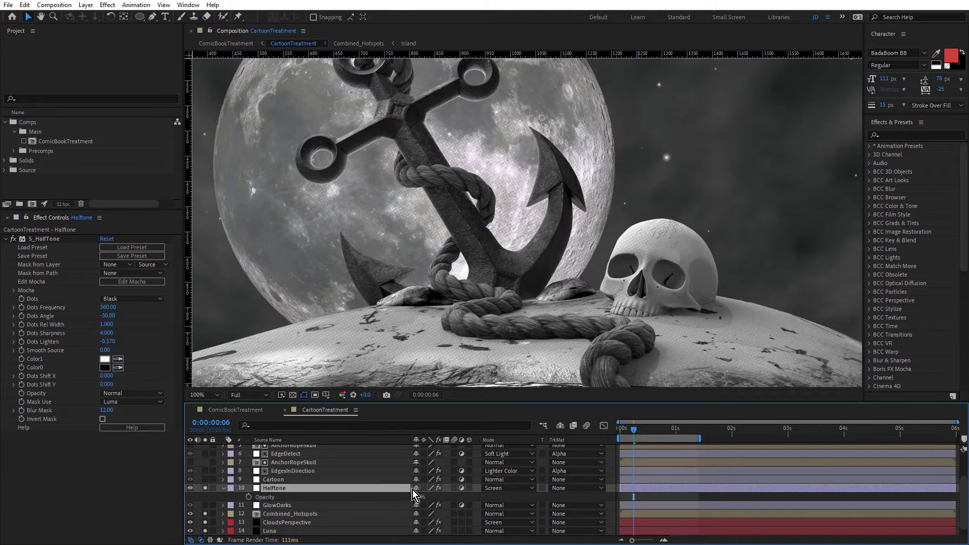
drag(416, 497, 529, 497)
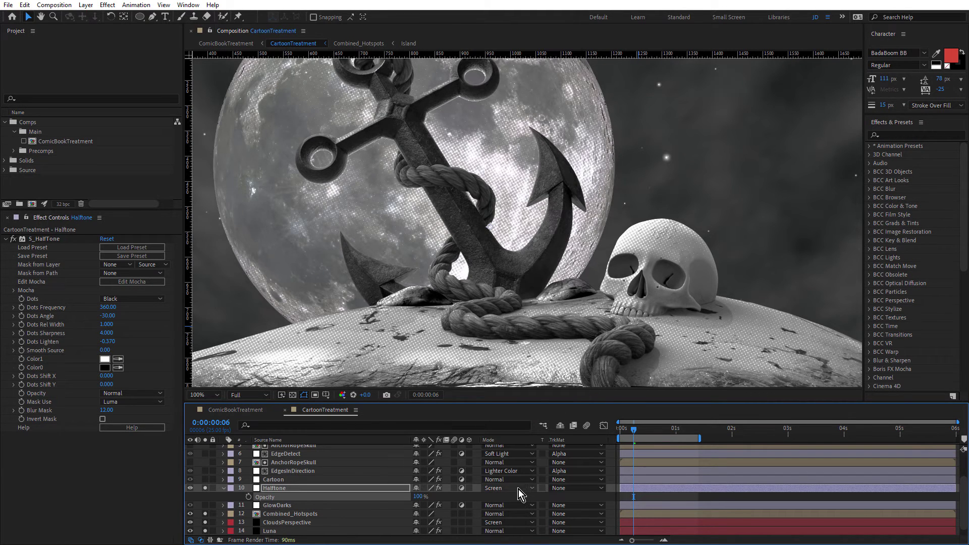
click(519, 489)
click(536, 39)
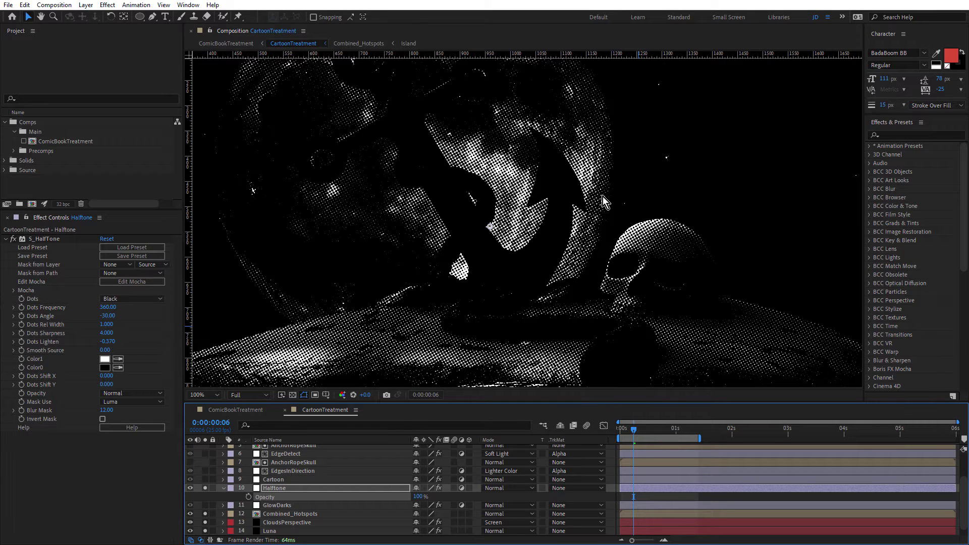
key(ctrl+z)
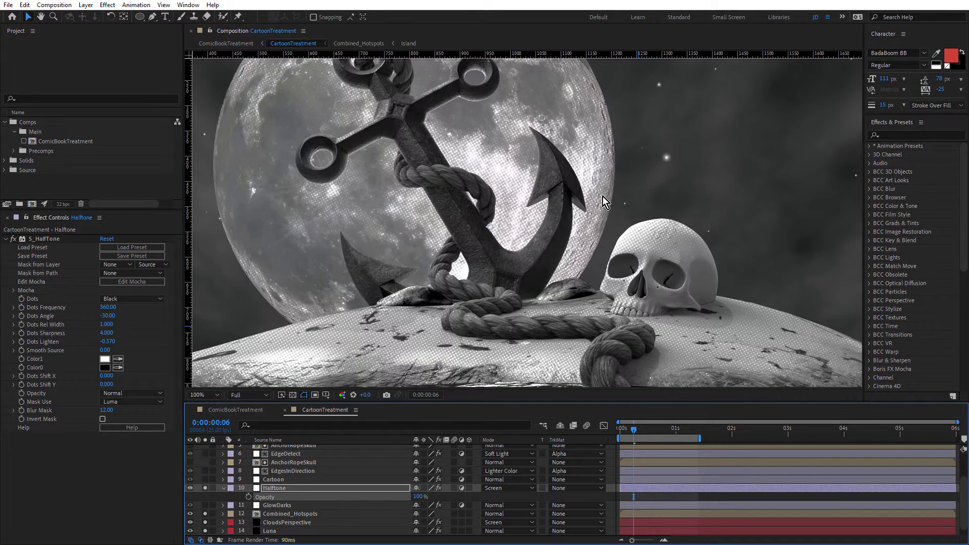
key(ctrl+z)
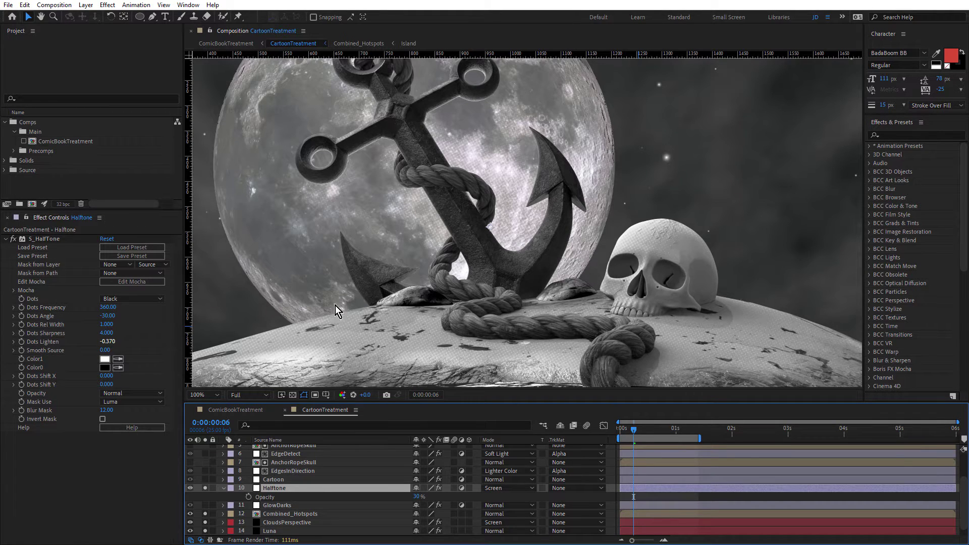
Scrub S_HalfTone's Dots Lighten to -0.330.
scroll(658, 244, up, 2)
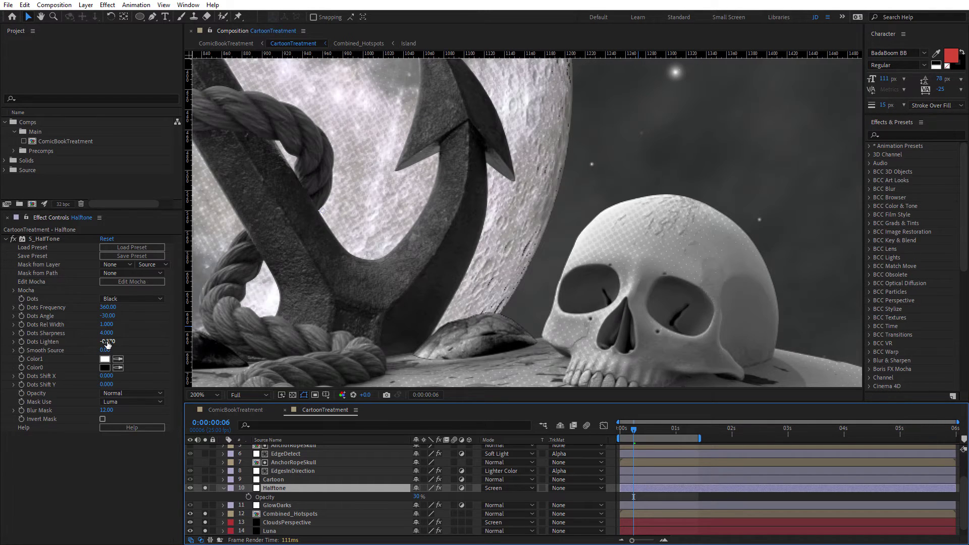
mouse_move(107, 341)
mouse_down()
mouse_move(115, 342)
mouse_move(102, 348)
mouse_move(113, 346)
mouse_up()
scroll(685, 216, down, 2)
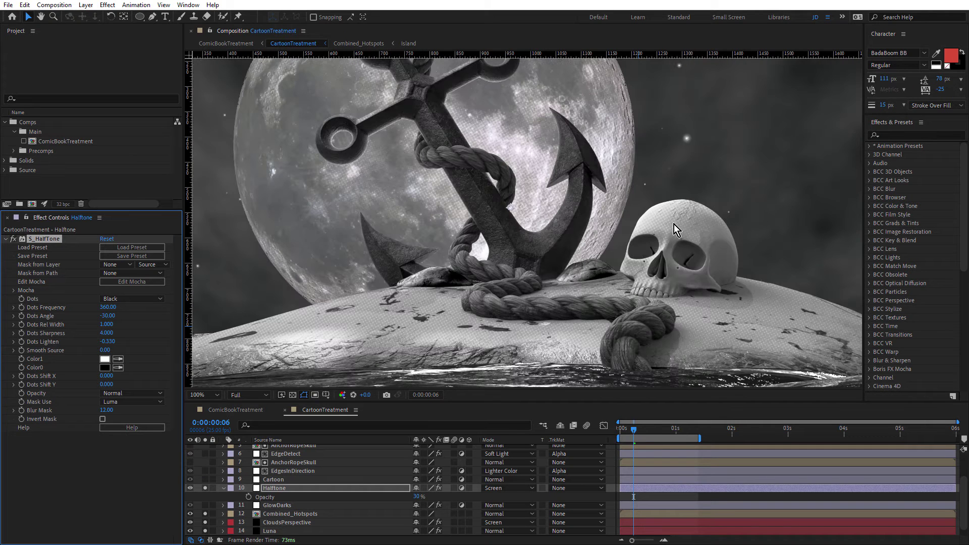
scroll(680, 226, down, 2)
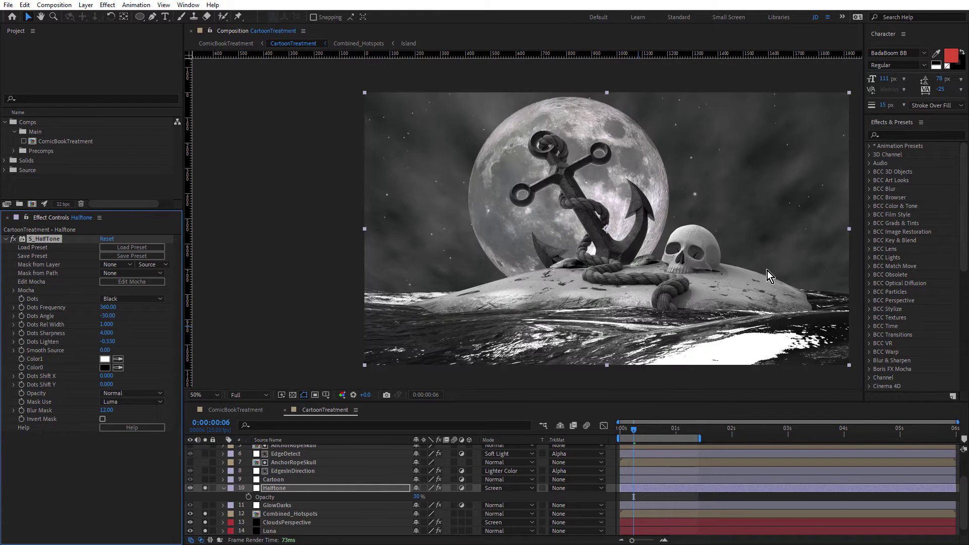
scroll(767, 270, up, 2)
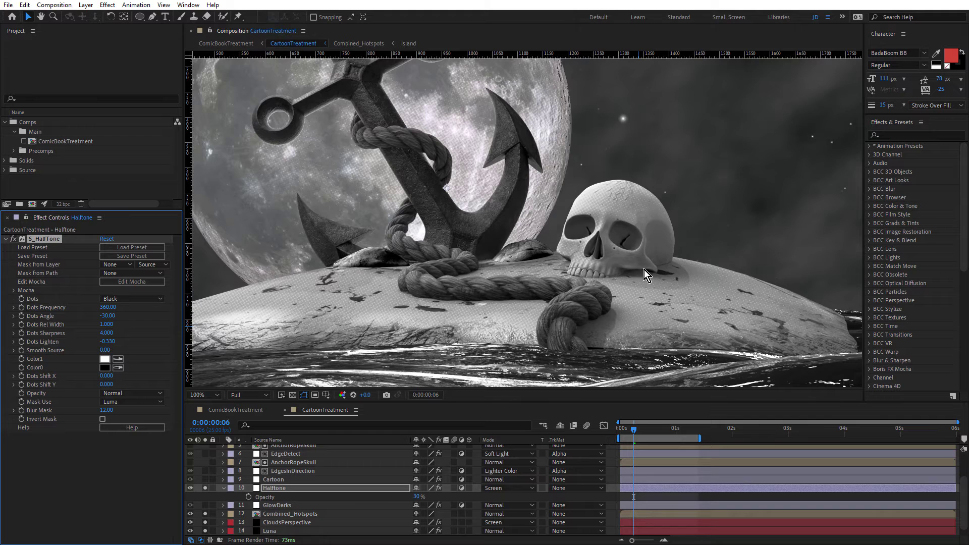
Select the Cartoon layer and solo it together with the Halftone layer.
click(271, 480)
drag(205, 480, 205, 488)
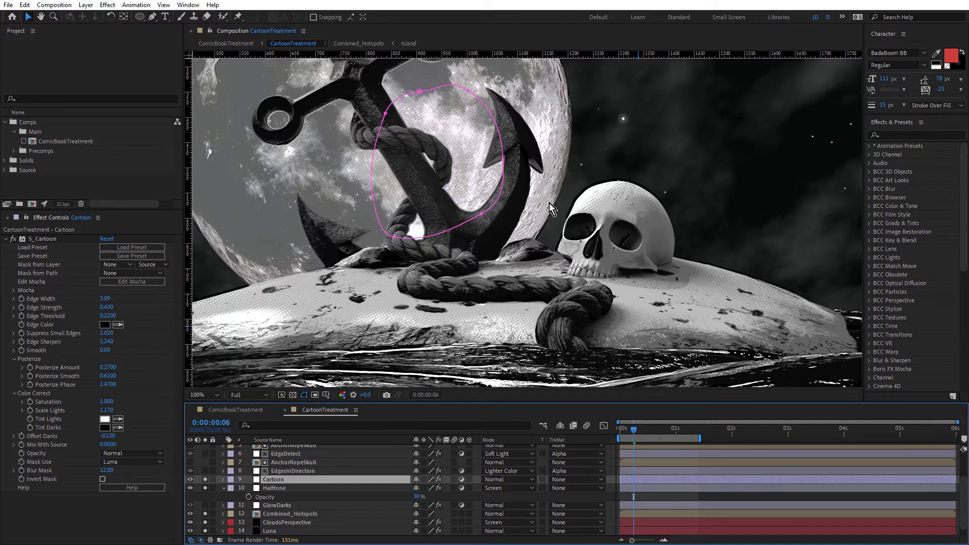
scroll(505, 267, up, 4)
scroll(508, 302, down, 4)
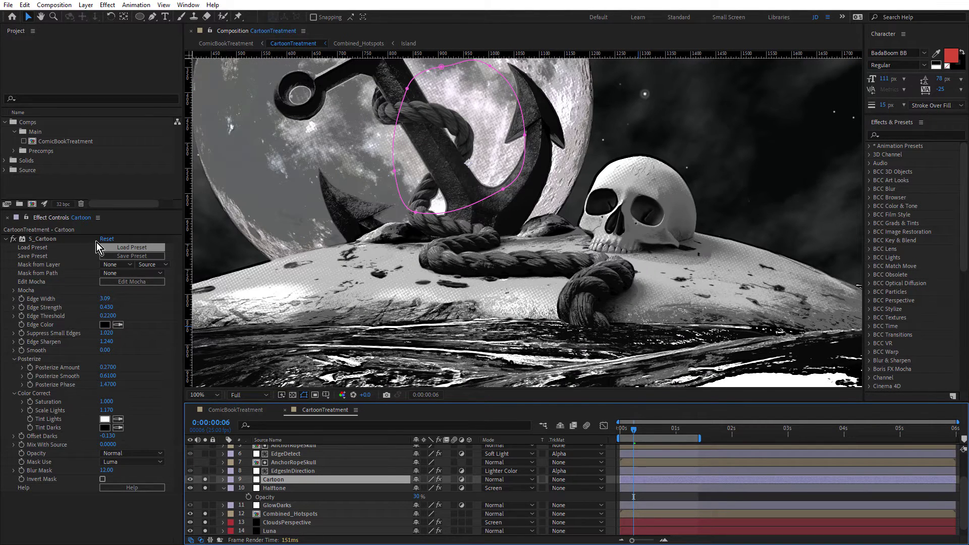
Reset S_Cartoon and undo it, then preview the Cartoon Strip preset from the preset library.
click(105, 239)
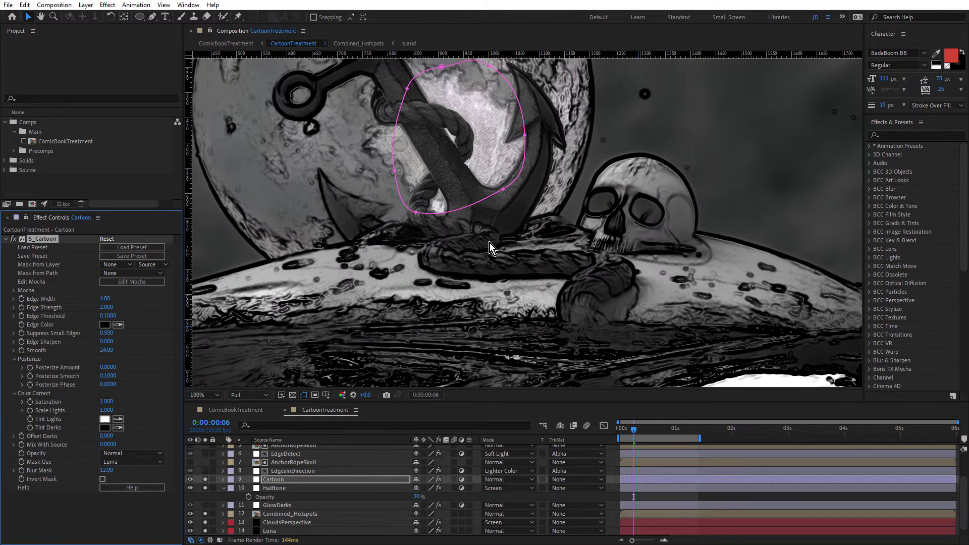
scroll(619, 213, down, 2)
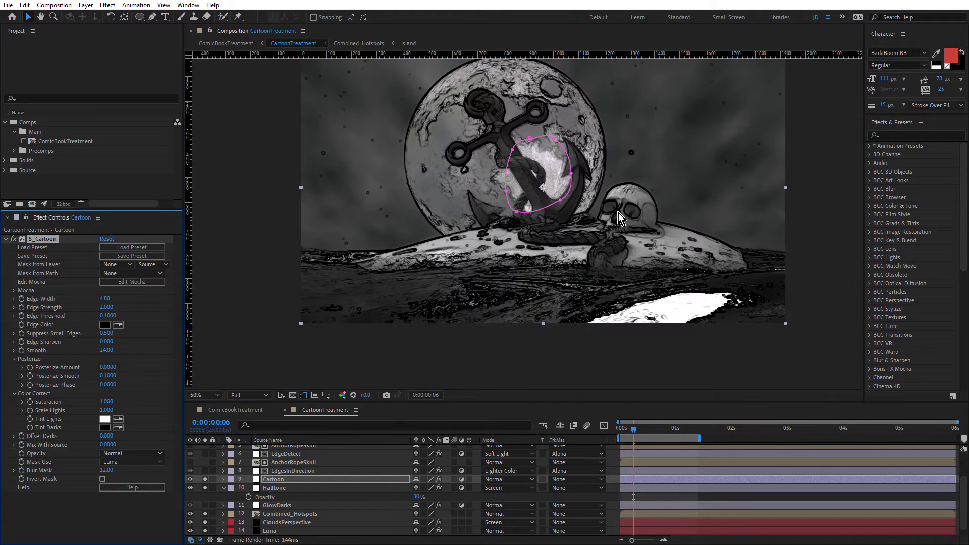
key(ctrl+z)
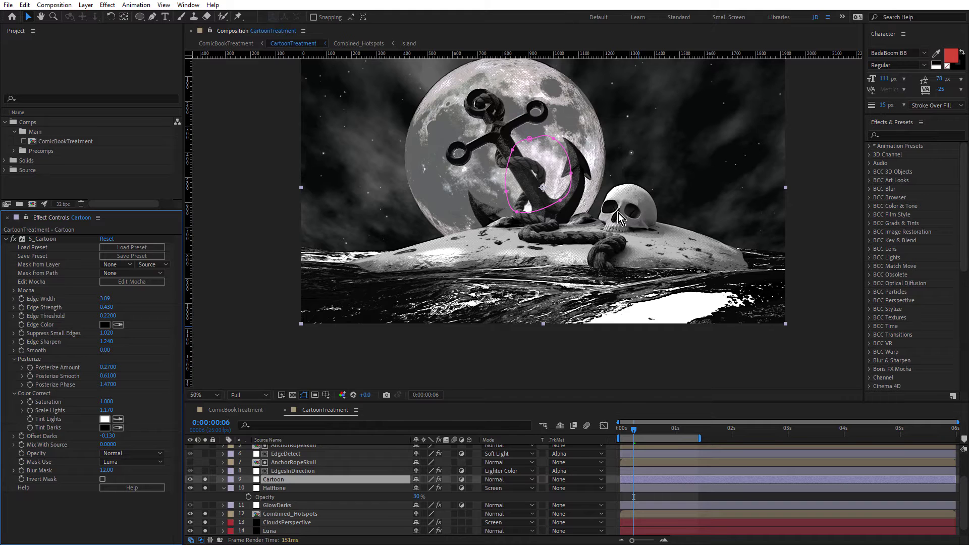
click(132, 247)
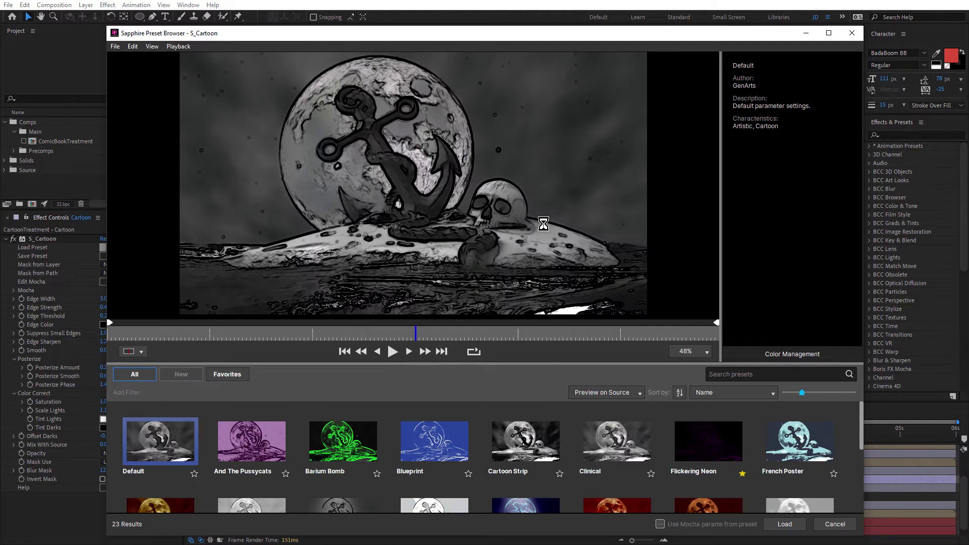
click(516, 442)
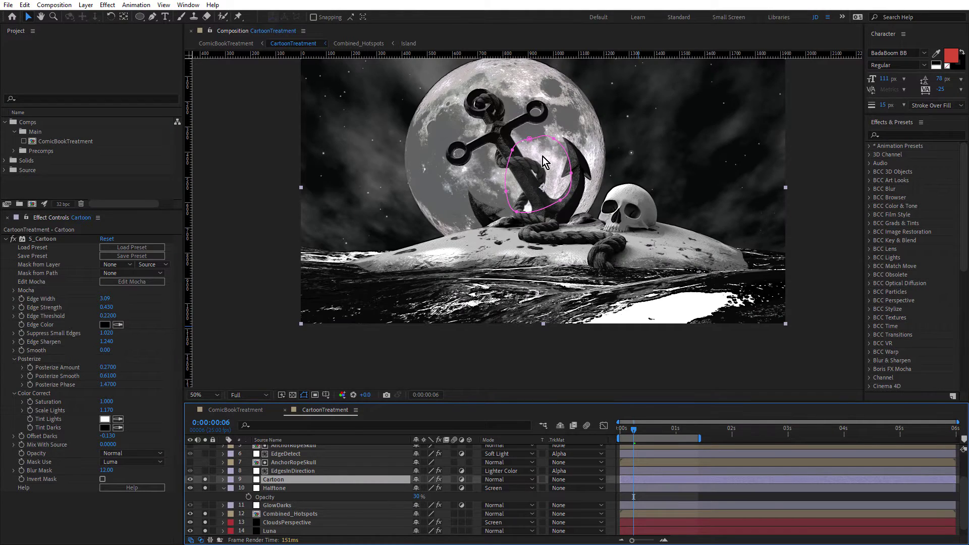
Reveal the Cartoon layer's Mask 1 and switch its mode from None to Subtract.
scroll(541, 155, up, 2)
key(m)
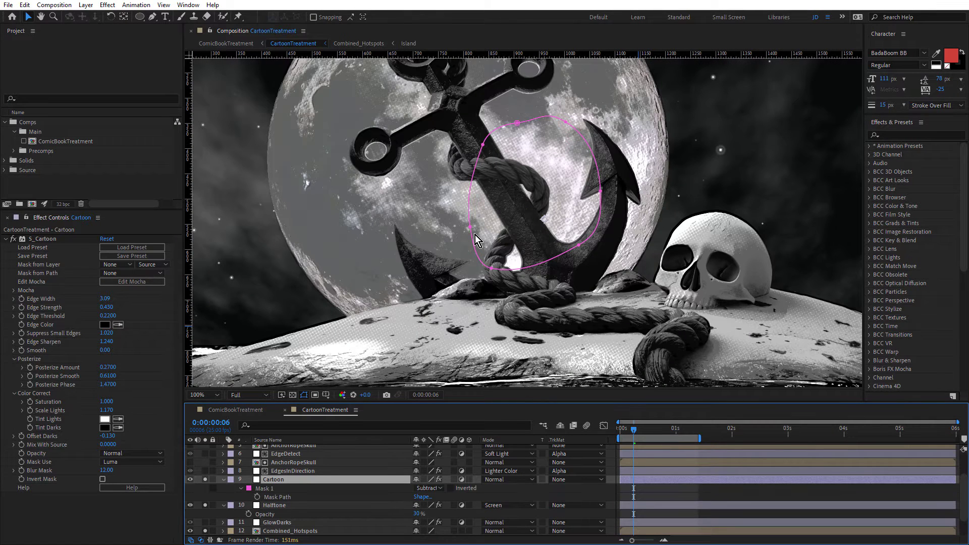
click(435, 488)
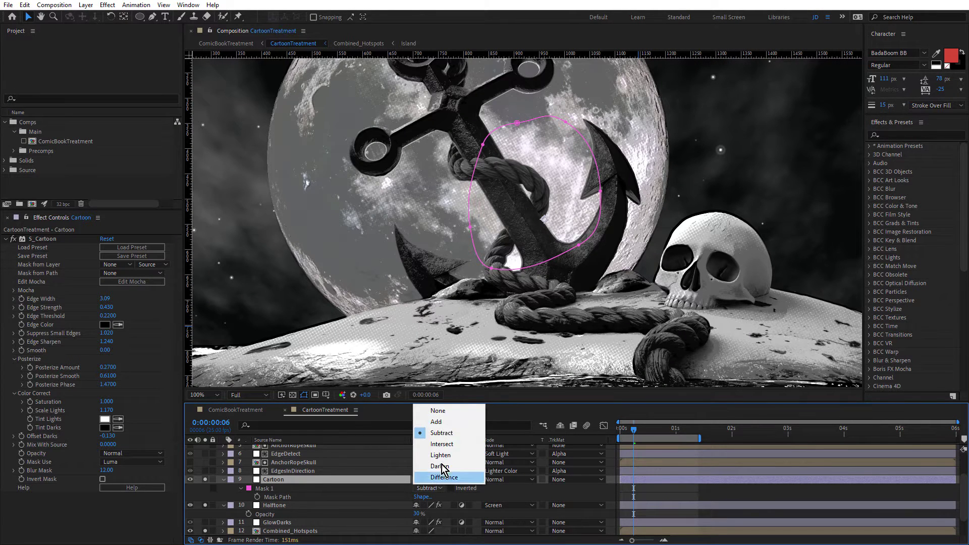
click(443, 408)
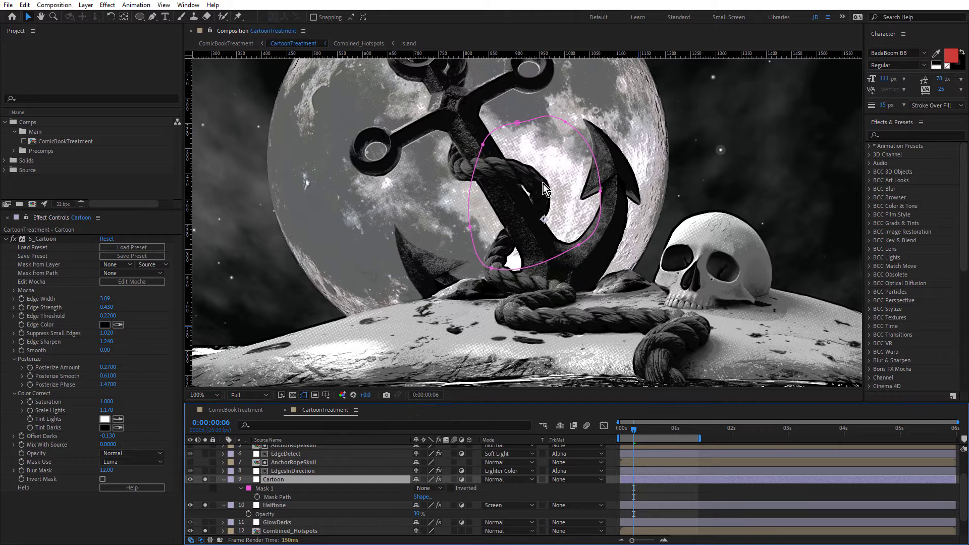
scroll(543, 182, up, 1)
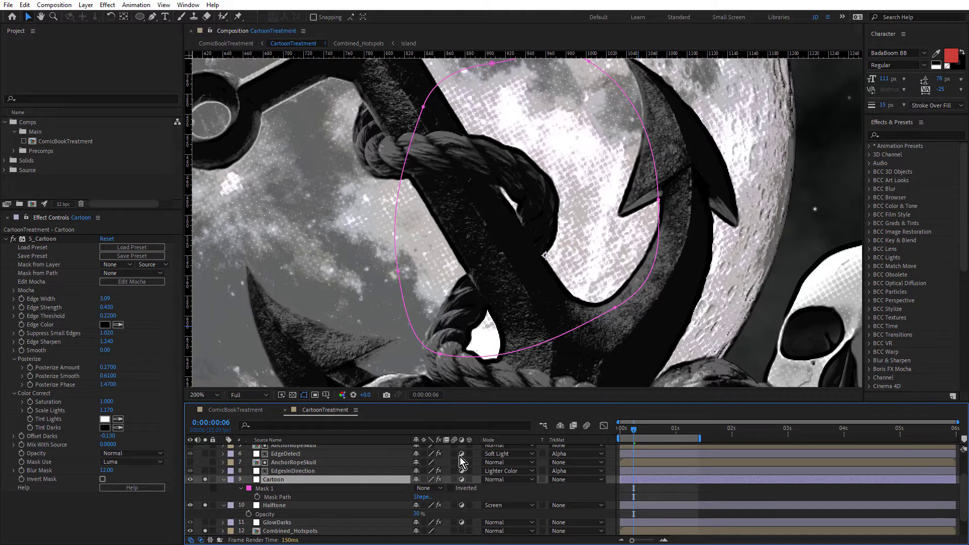
click(439, 487)
click(444, 434)
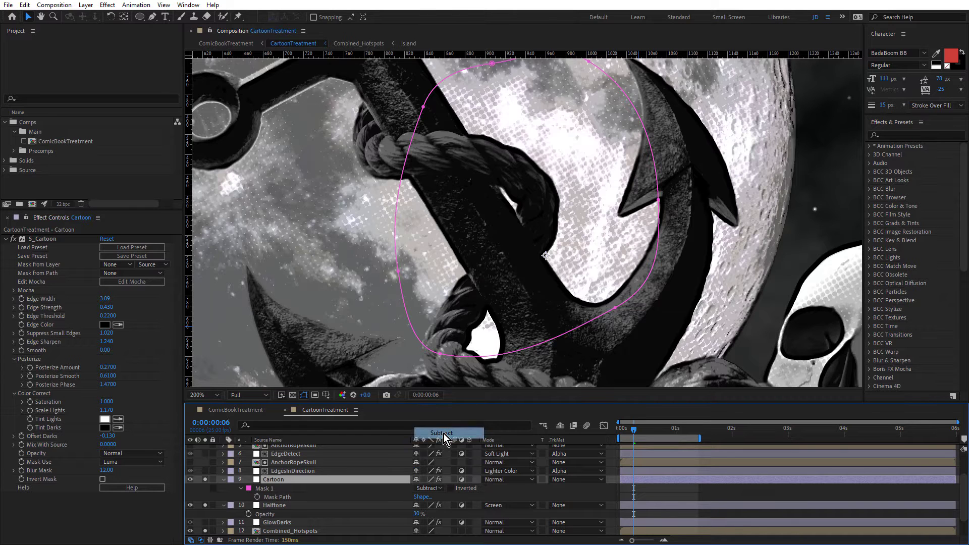
scroll(517, 239, down, 1)
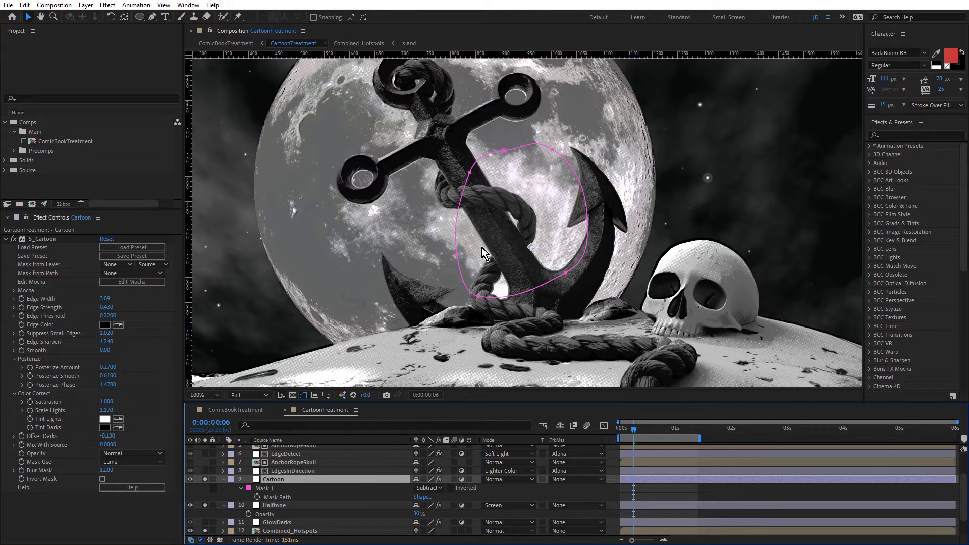
scroll(518, 229, up, 1)
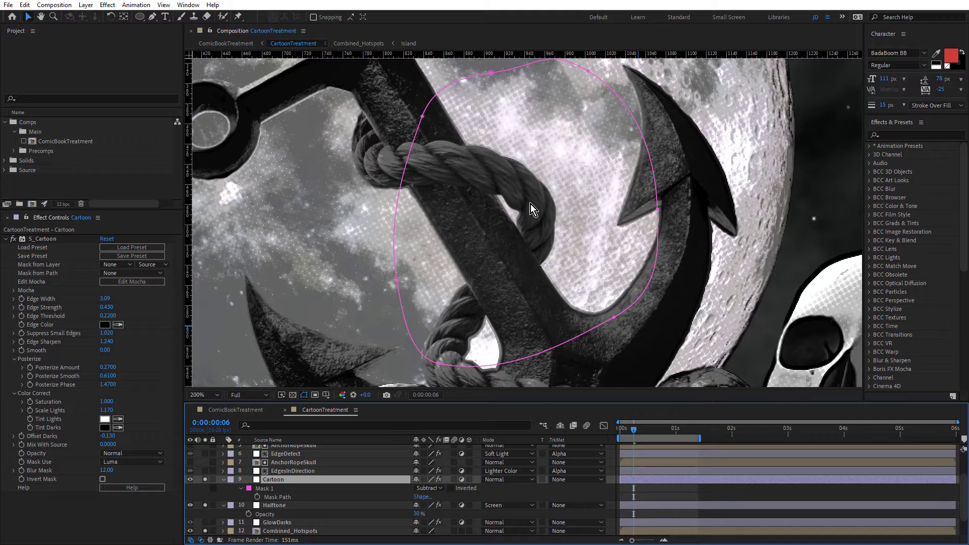
Compare with the mask off, restore Subtract, and nudge the top-left mask point down.
click(437, 488)
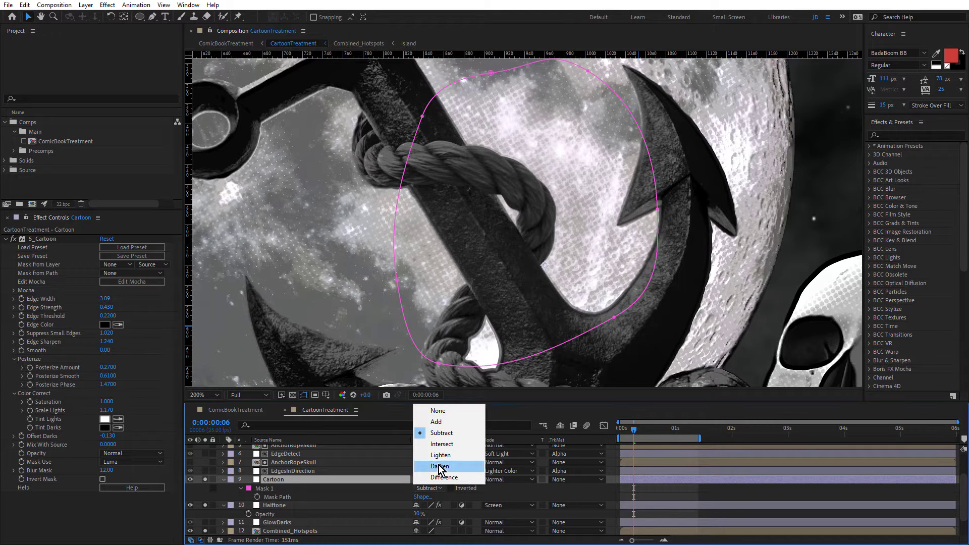
click(446, 410)
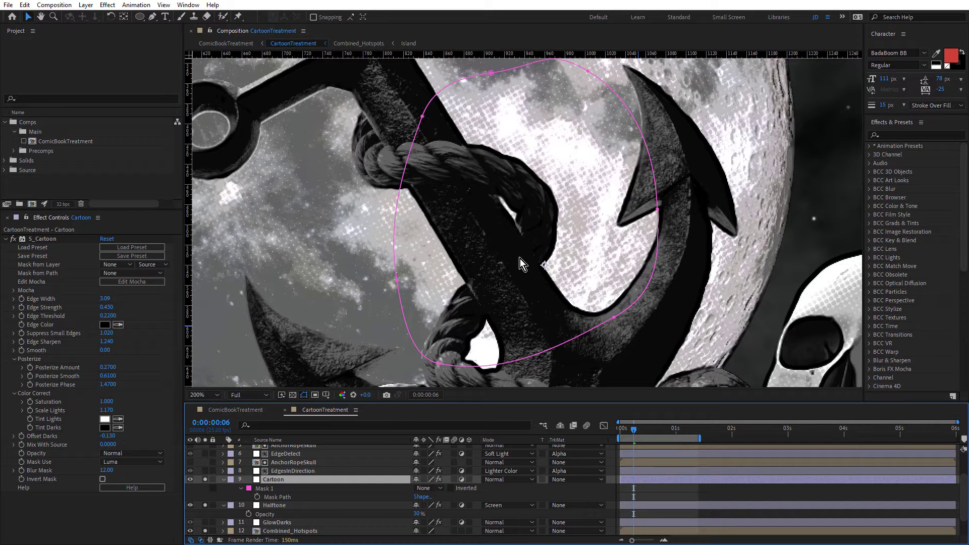
key(ctrl+z)
scroll(531, 230, down, 2)
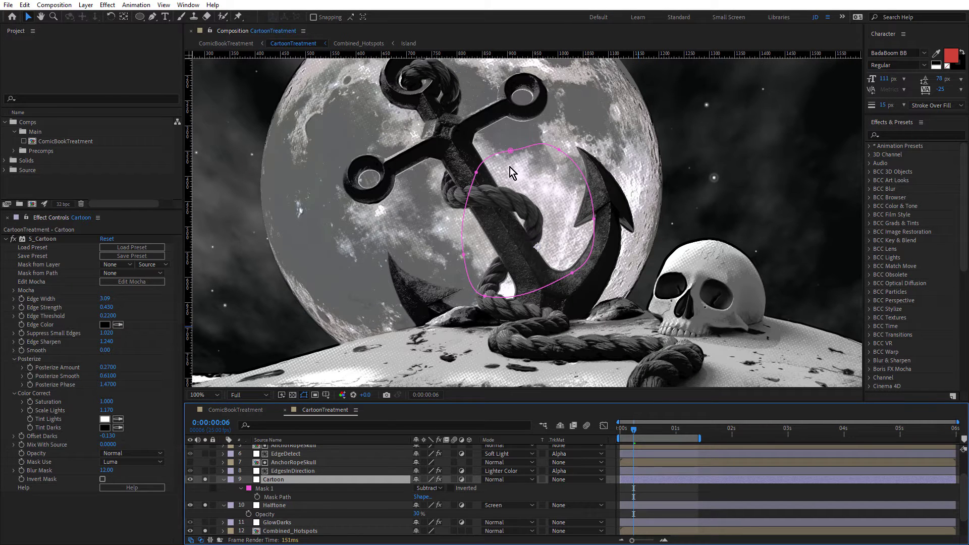
drag(477, 173, 475, 187)
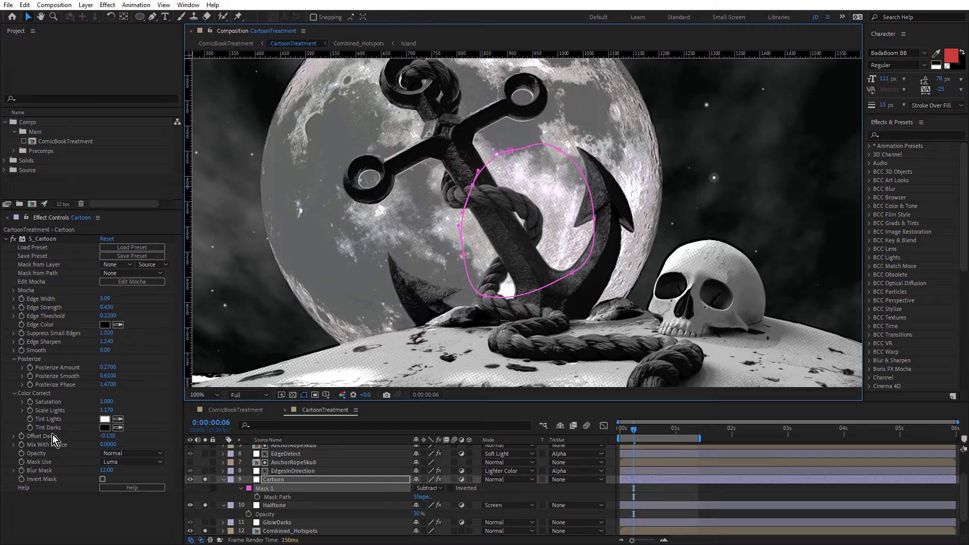
drag(109, 440, 99, 442)
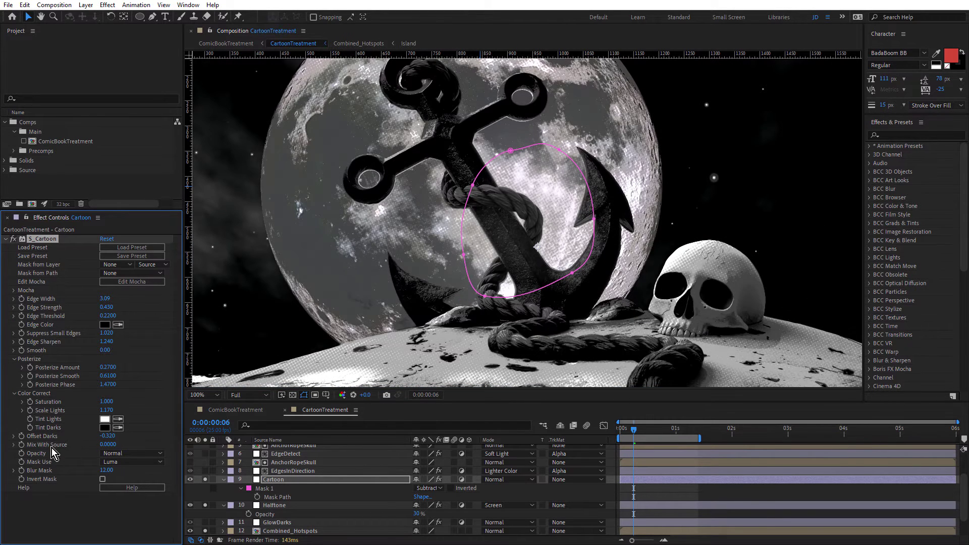
key(ctrl+z)
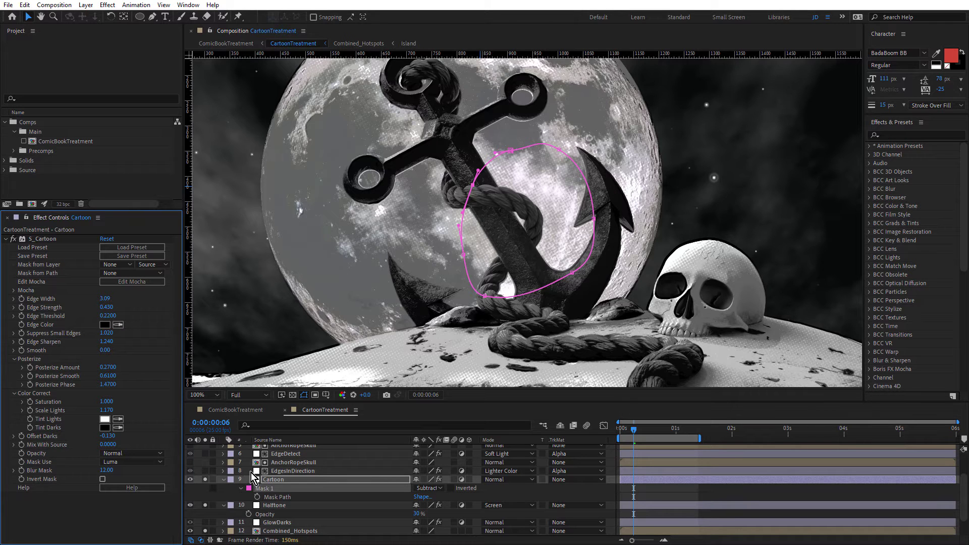
Collapse the Cartoon and Halftone layers, select GlowDarks and pan the zoomed view over the skull.
click(224, 480)
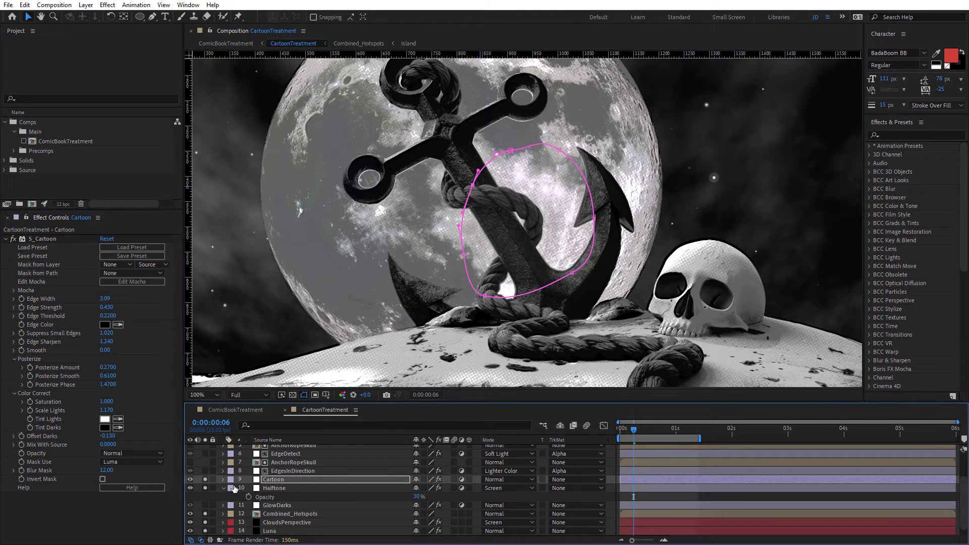
click(224, 488)
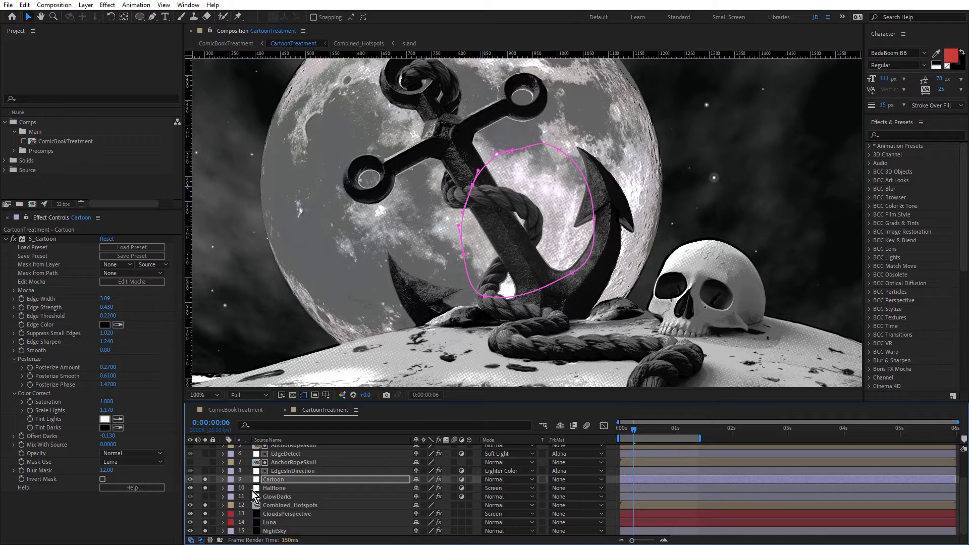
click(280, 498)
scroll(763, 314, up, 4)
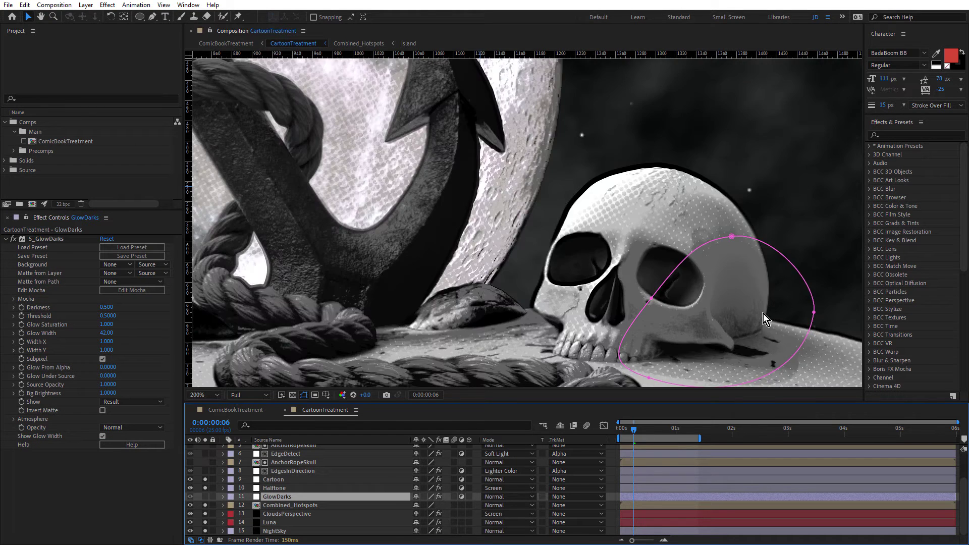
scroll(747, 297, down, 2)
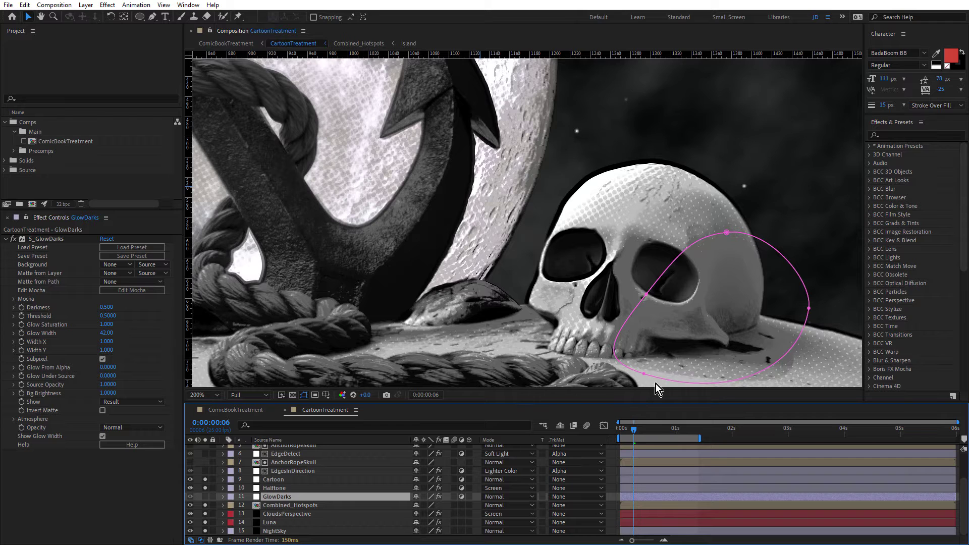
drag(703, 306, 640, 247)
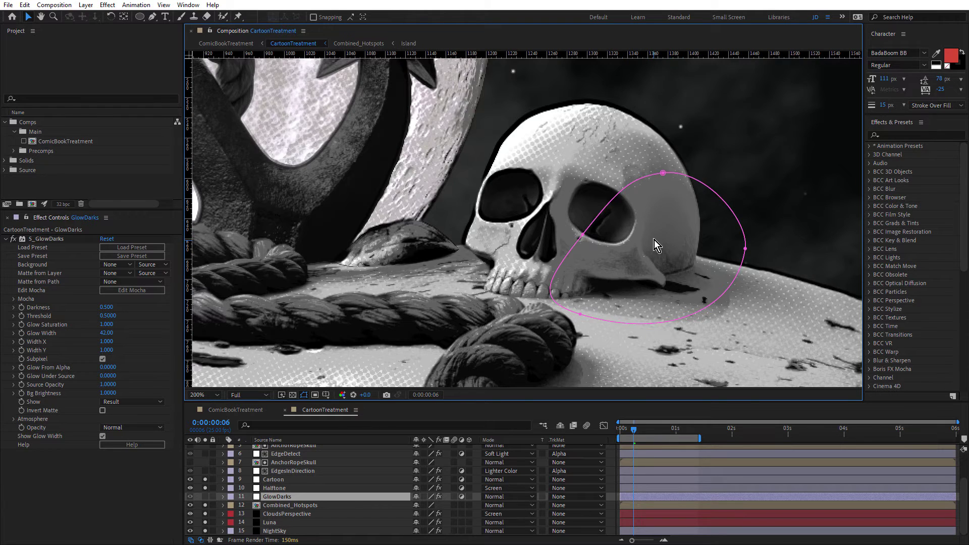
scroll(654, 240, down, 2)
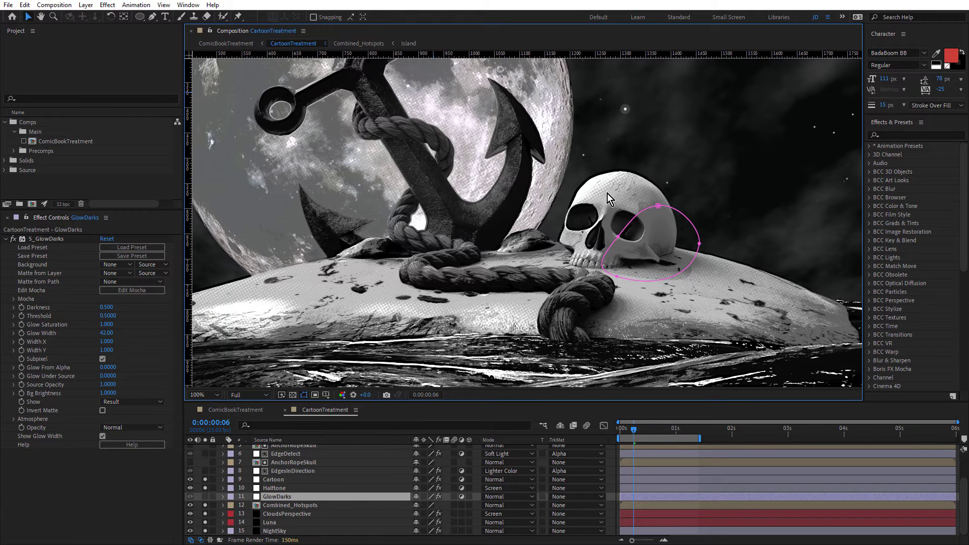
scroll(623, 197, up, 2)
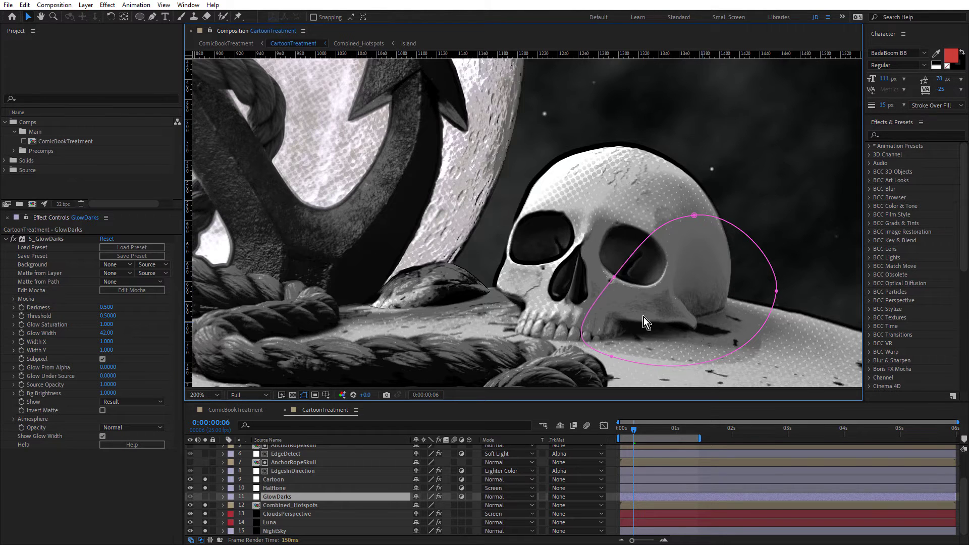
scroll(615, 278, down, 2)
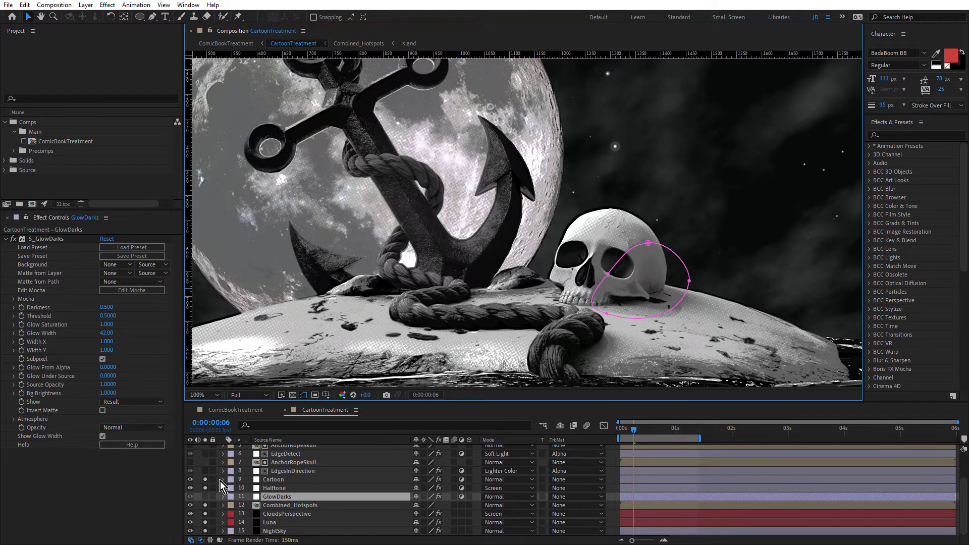
Twirl open GlowDarks' Mask 1 and toggle its effect off and on to compare the skull.
click(205, 497)
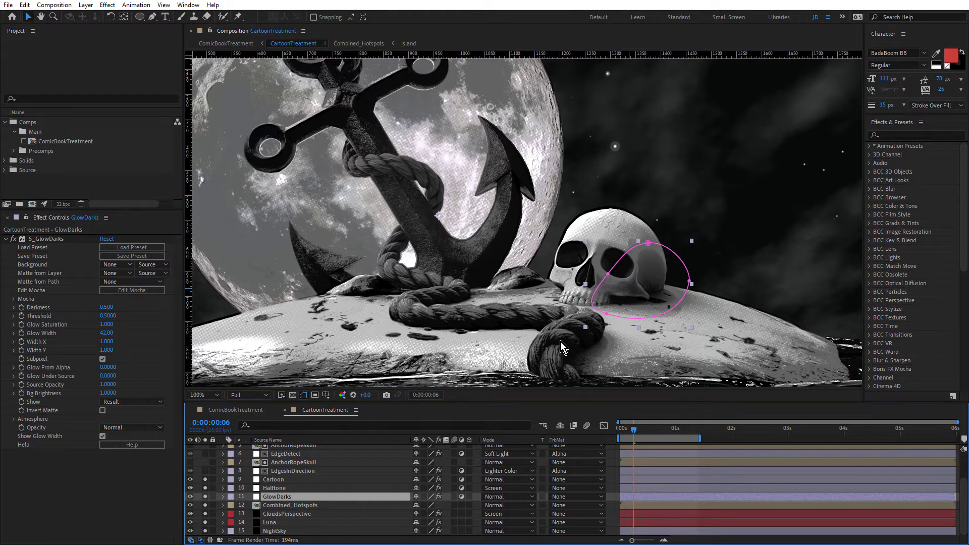
scroll(639, 280, up, 2)
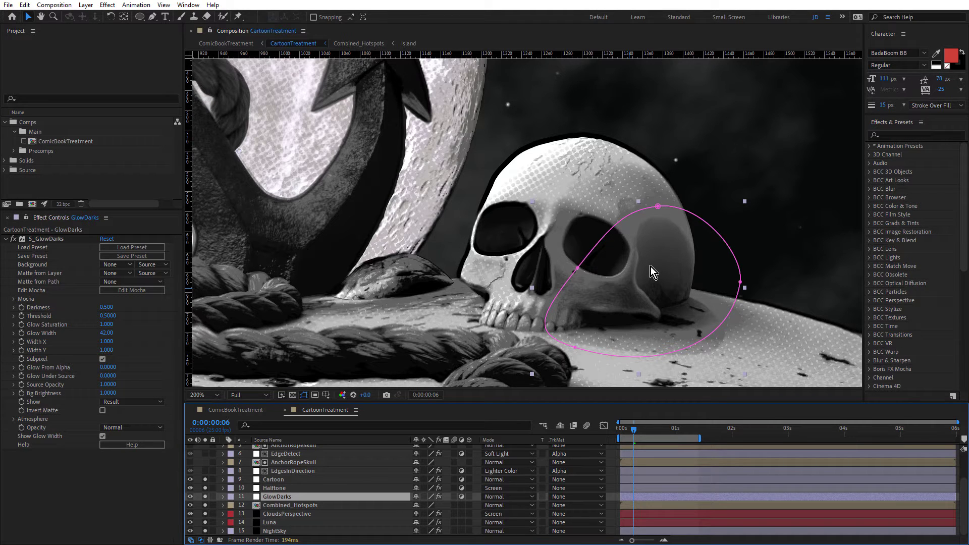
click(13, 239)
click(13, 239)
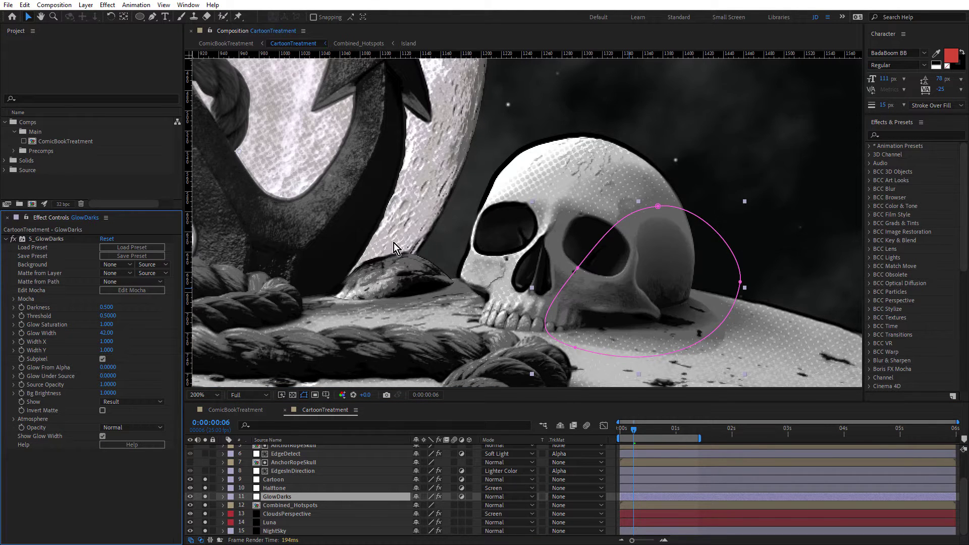
scroll(629, 249, up, 2)
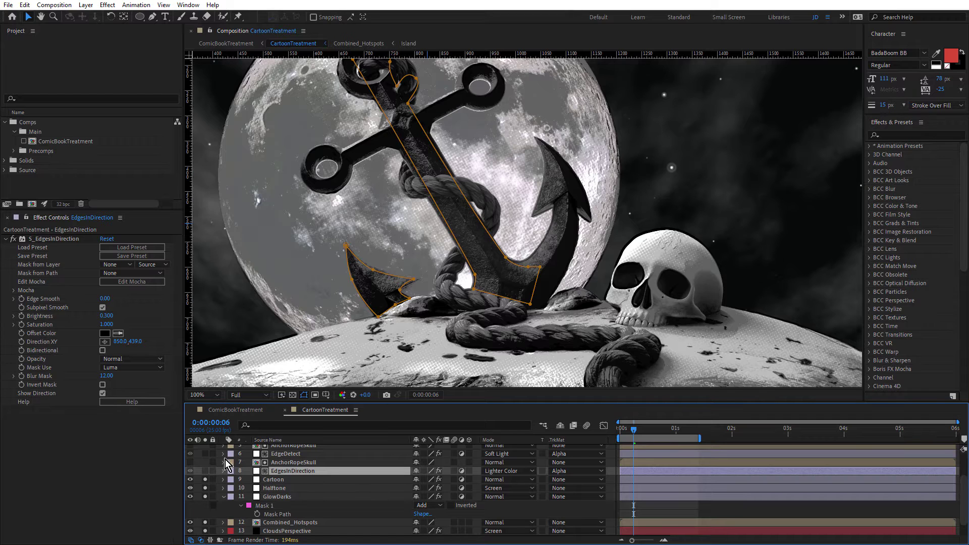
Pan the composition view and enable layer 8, EdgesInDirection.
key(h)
drag(462, 247, 499, 272)
key(v)
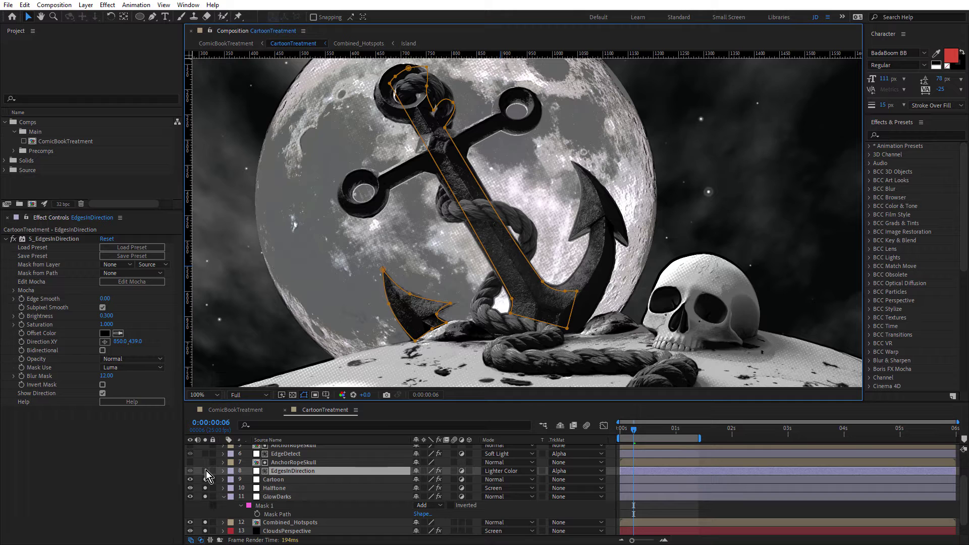
click(206, 470)
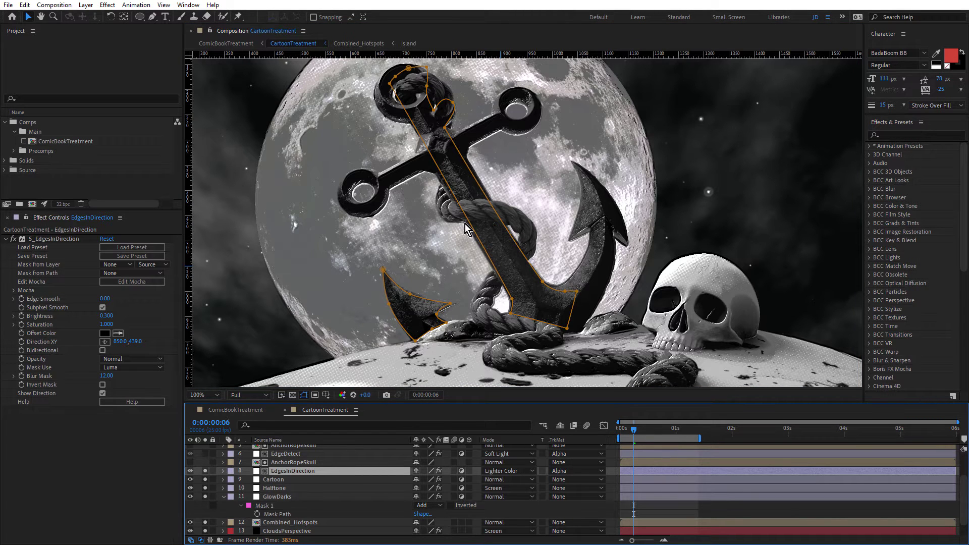
Select S_EdgesInDirection and drag its Direction XY point to 814.0, 465.0.
scroll(489, 291, up, 4)
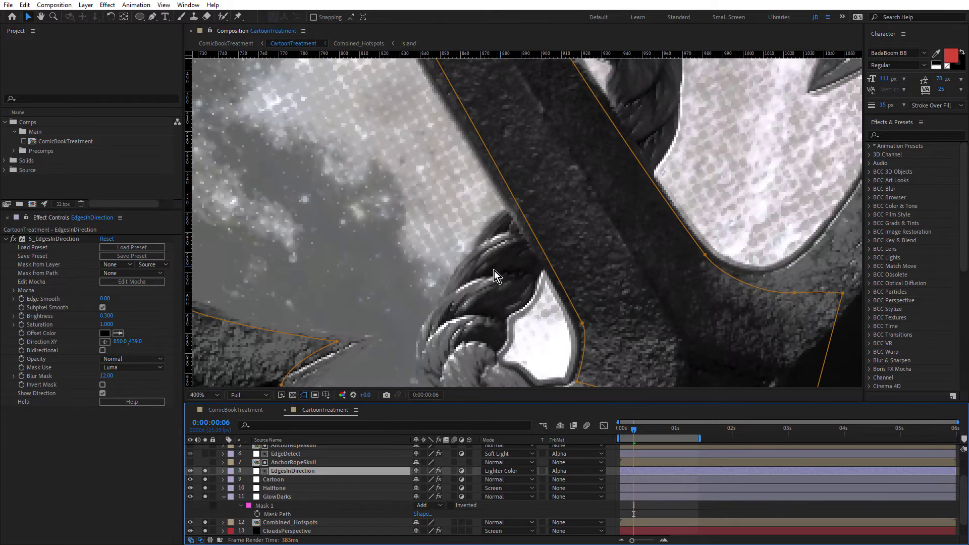
scroll(499, 262, down, 4)
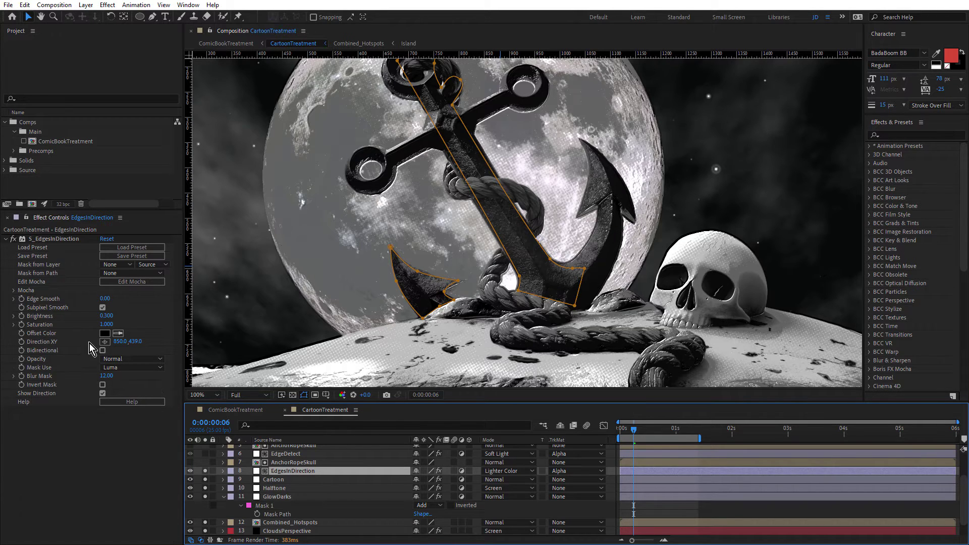
click(49, 237)
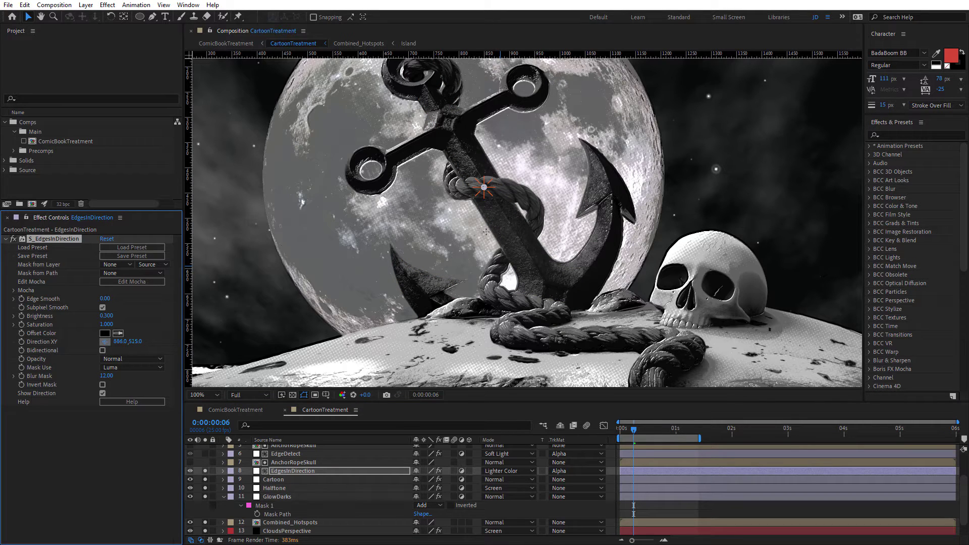
drag(483, 233, 467, 203)
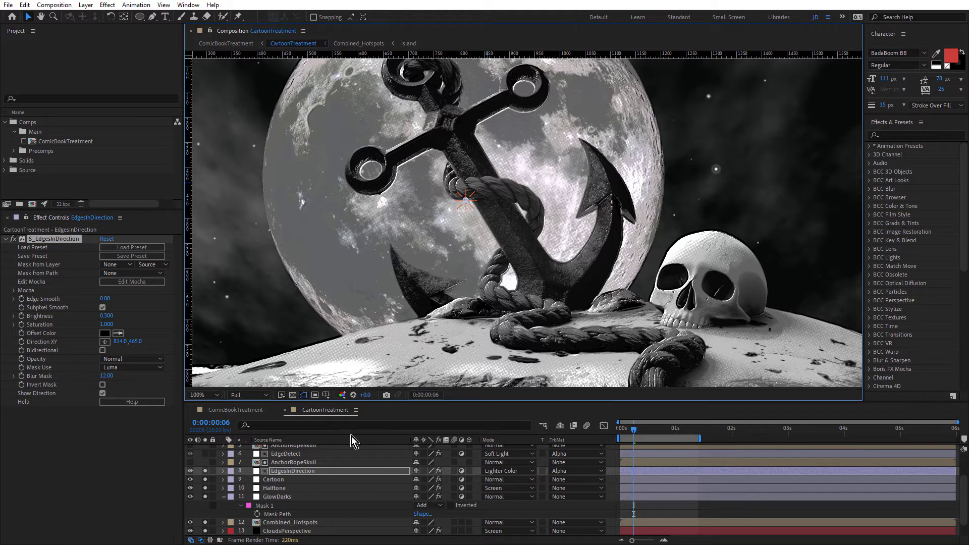
Open the AnchorRopeSkull precomp, then return to the CartoonTreatment composition.
double_click(293, 462)
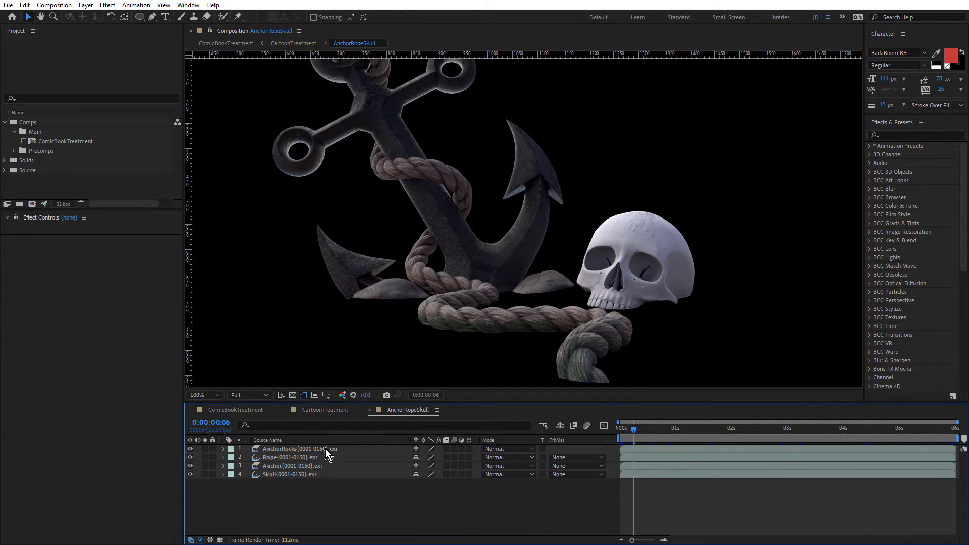
scroll(531, 262, down, 2)
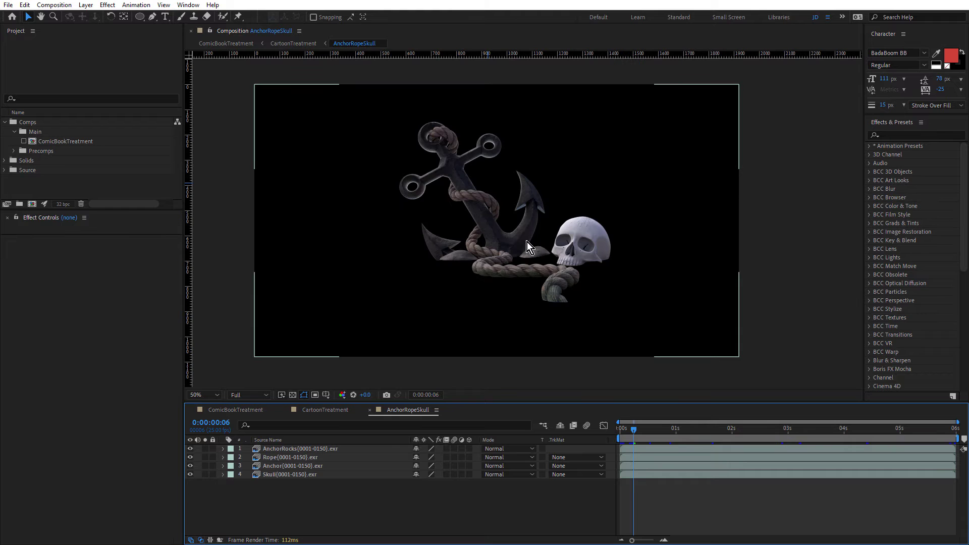
scroll(538, 251, up, 2)
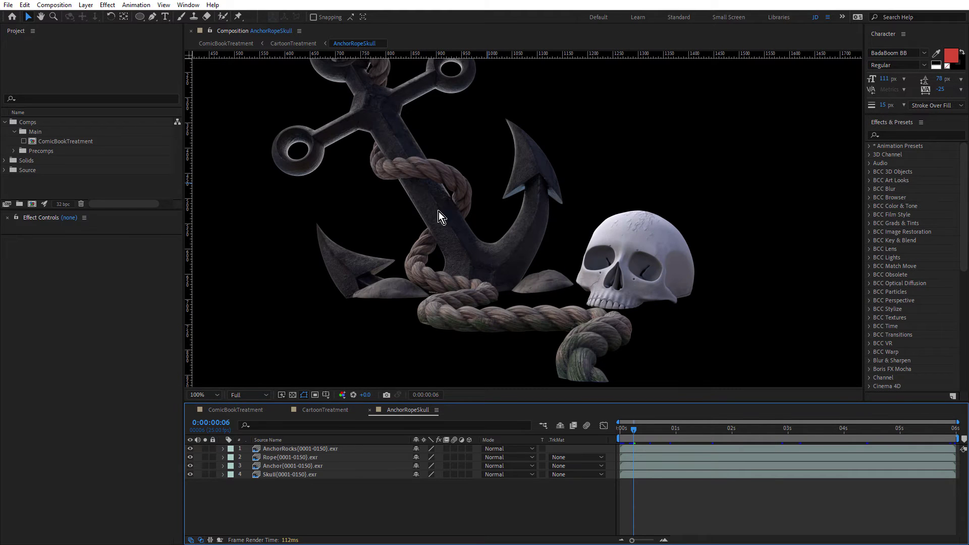
click(317, 412)
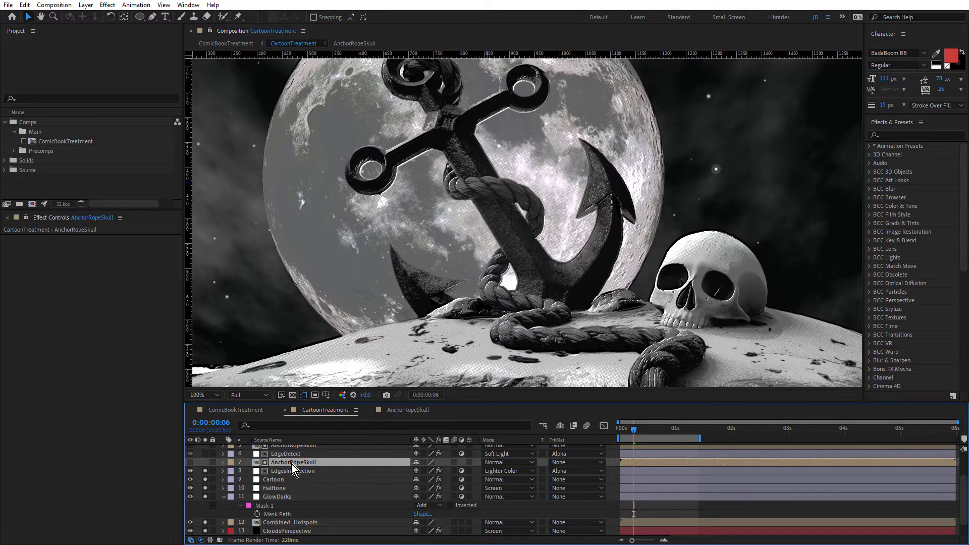
Show EdgesInDirection's effect settings, toggle its fx off and on to compare, and select the layer.
click(566, 473)
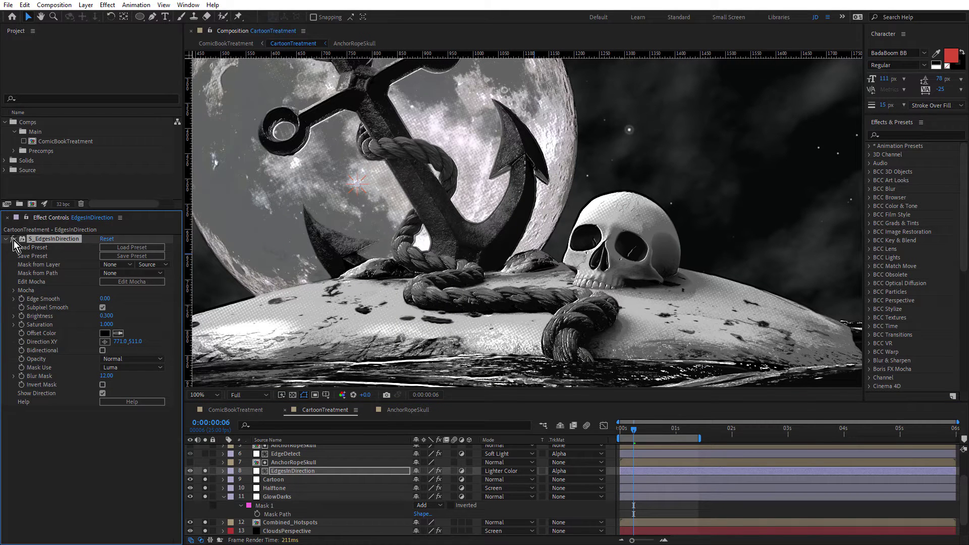
click(14, 239)
click(13, 239)
click(13, 238)
click(14, 239)
click(13, 238)
click(281, 471)
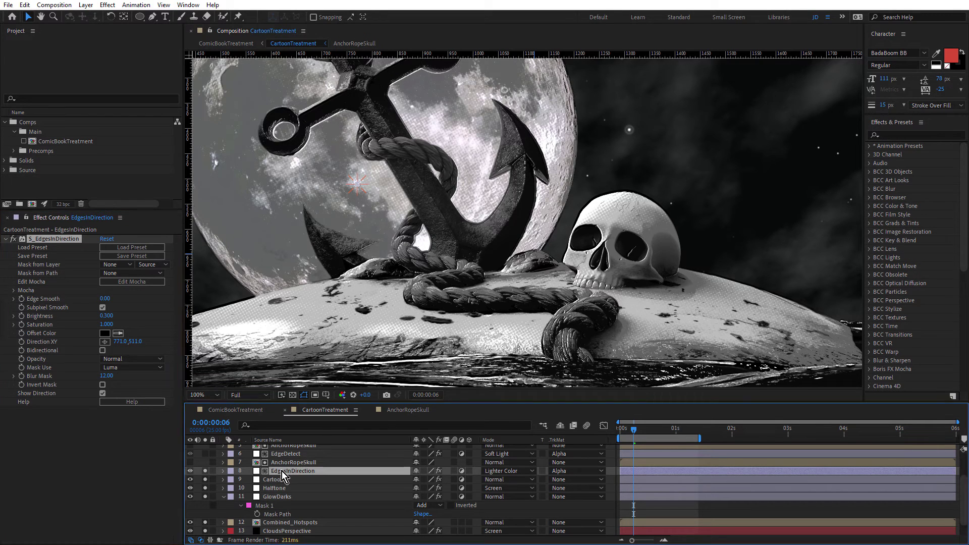
key(m)
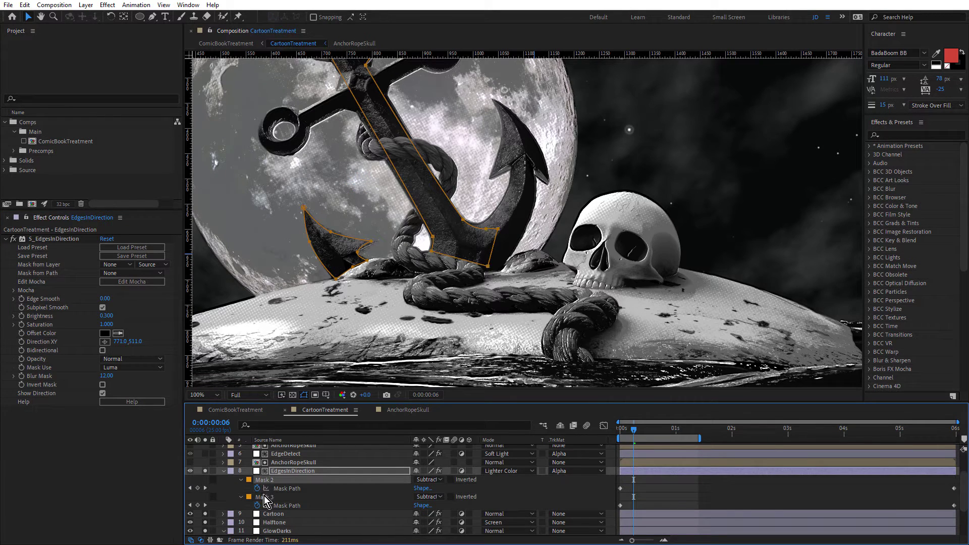
shift+click(263, 497)
click(438, 480)
click(433, 400)
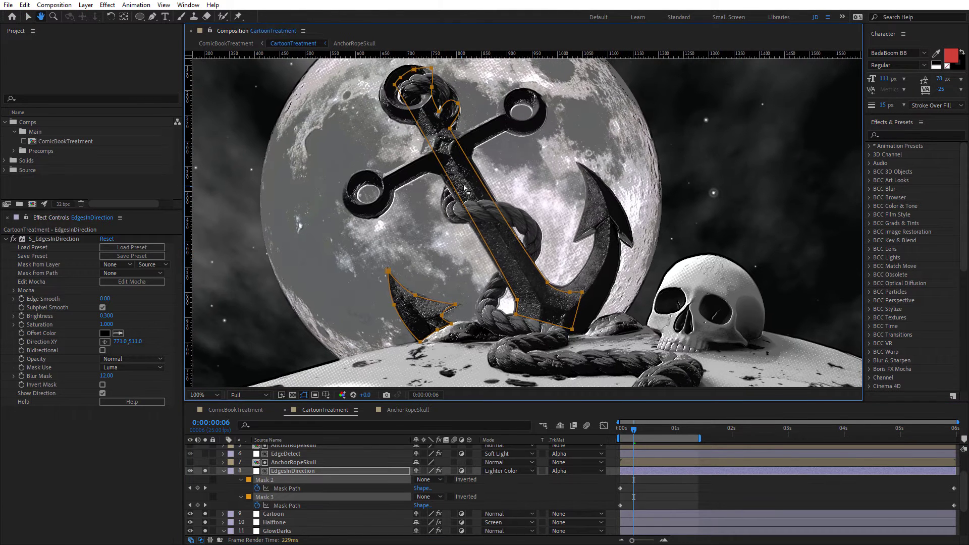
scroll(438, 174, up, 1)
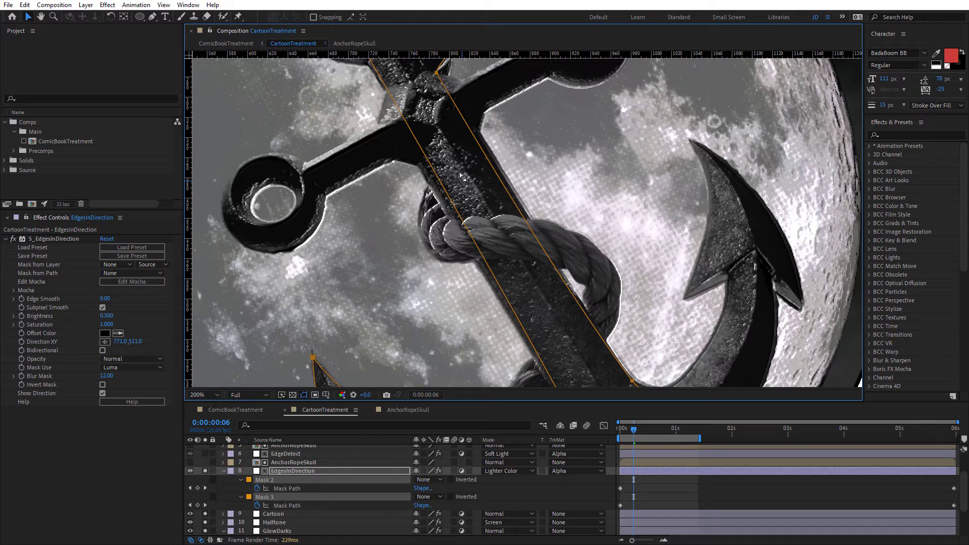
scroll(458, 165, down, 1)
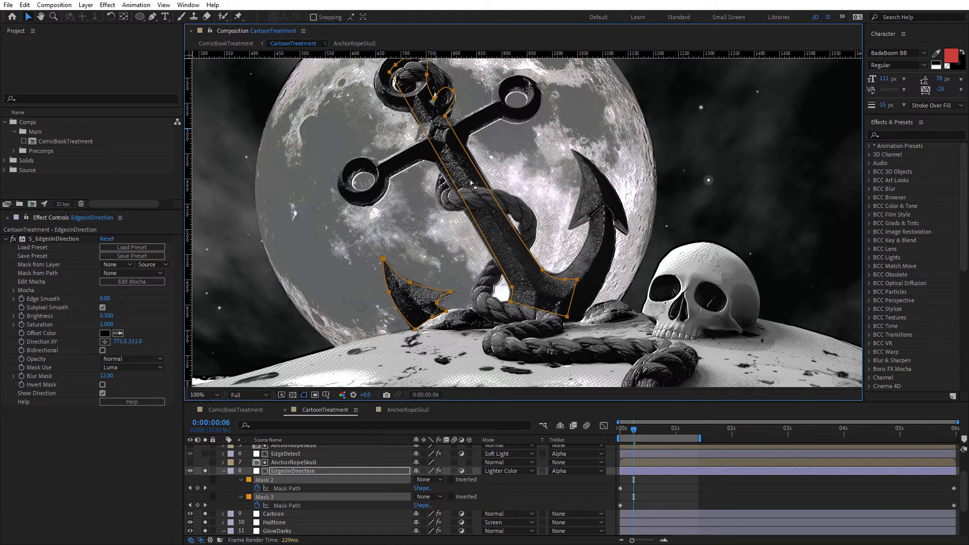
click(426, 479)
click(417, 484)
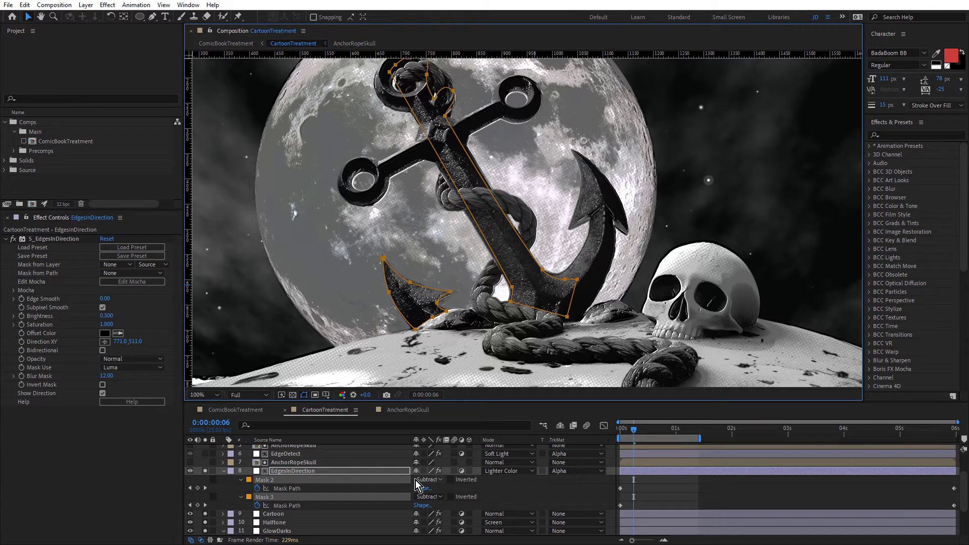
click(647, 472)
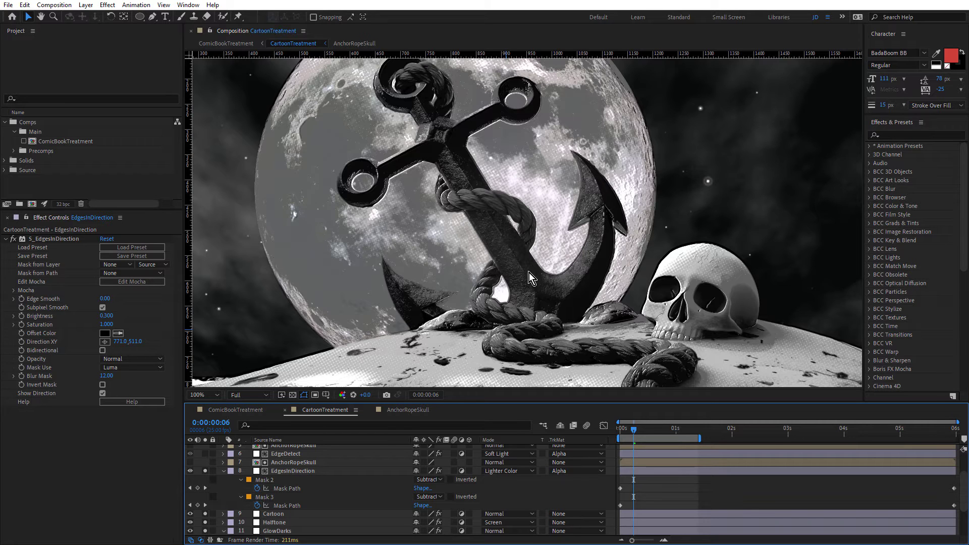
scroll(592, 251, up, 2)
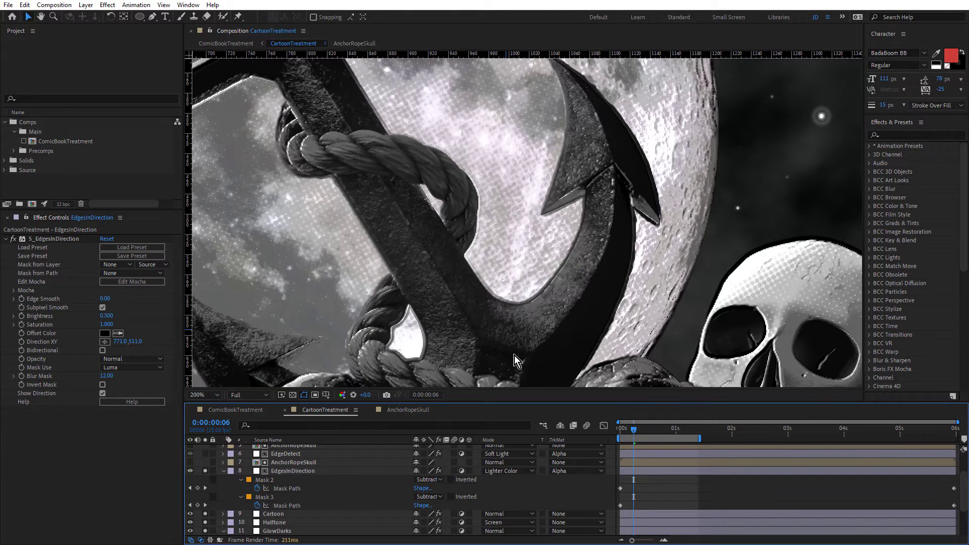
scroll(527, 340, down, 4)
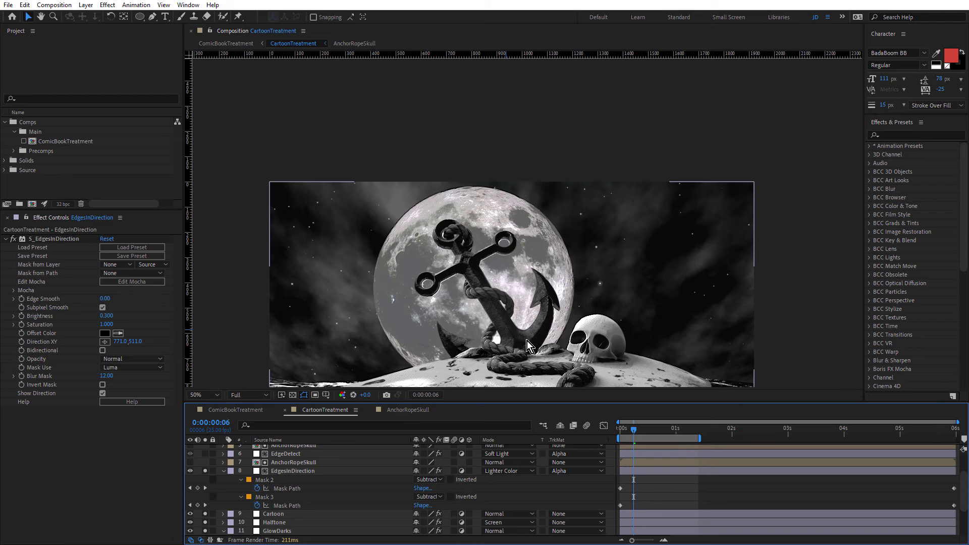
scroll(498, 307, up, 2)
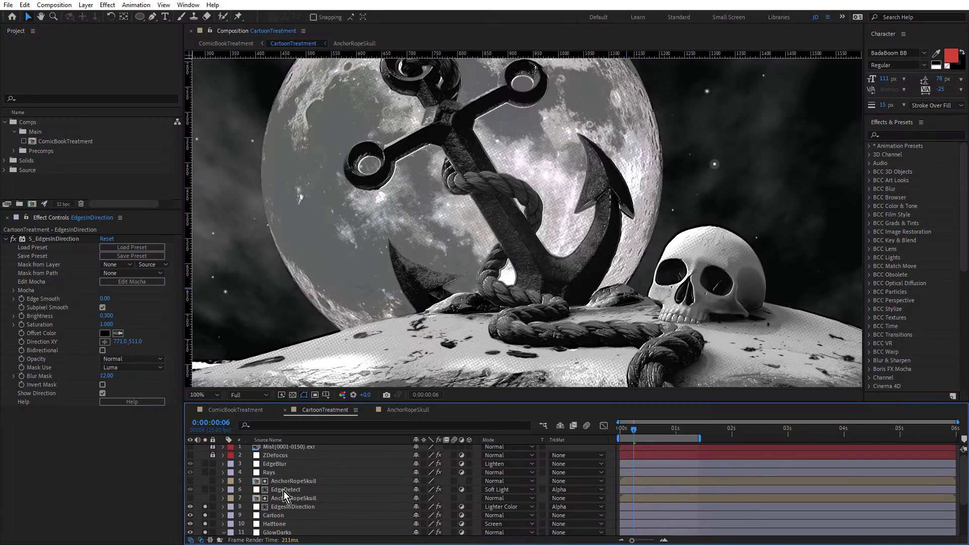
Select layer 6 EdgeDetect and toggle its switch repeatedly to compare the rope detail.
click(284, 491)
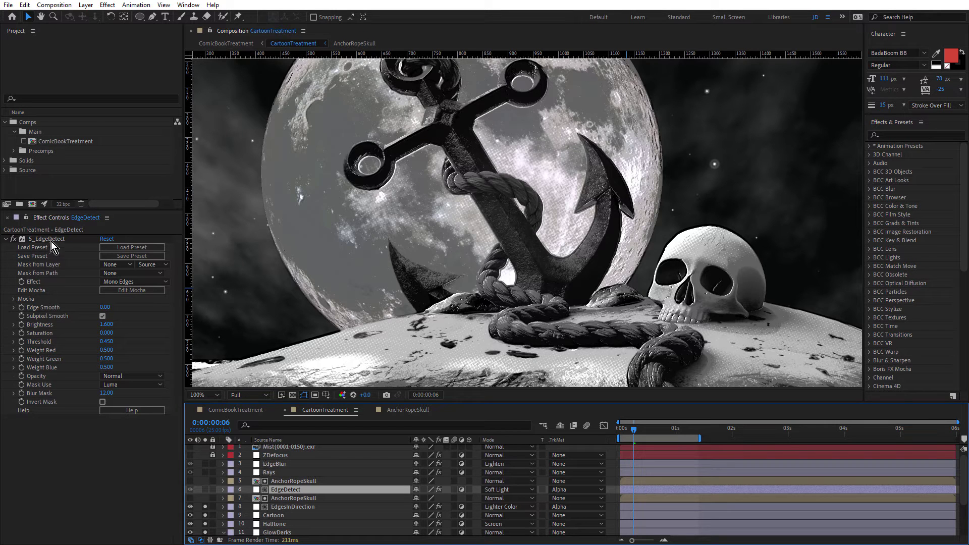
click(205, 490)
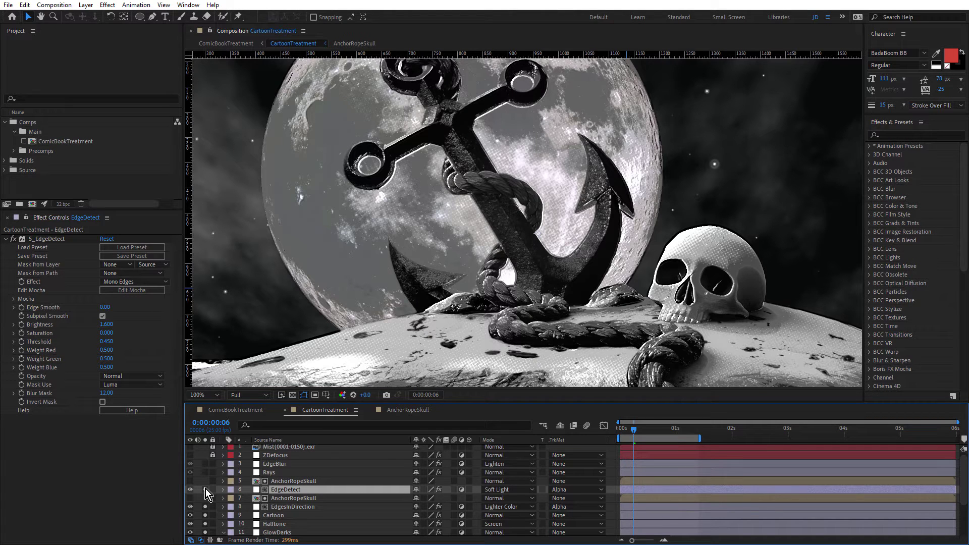
click(205, 489)
click(205, 489)
click(205, 489)
click(205, 489)
scroll(515, 308, up, 4)
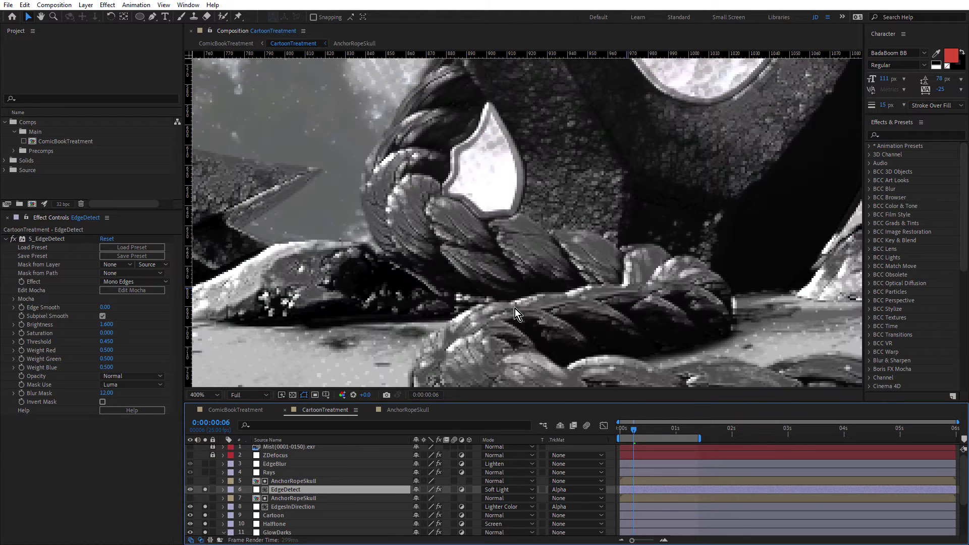
click(207, 489)
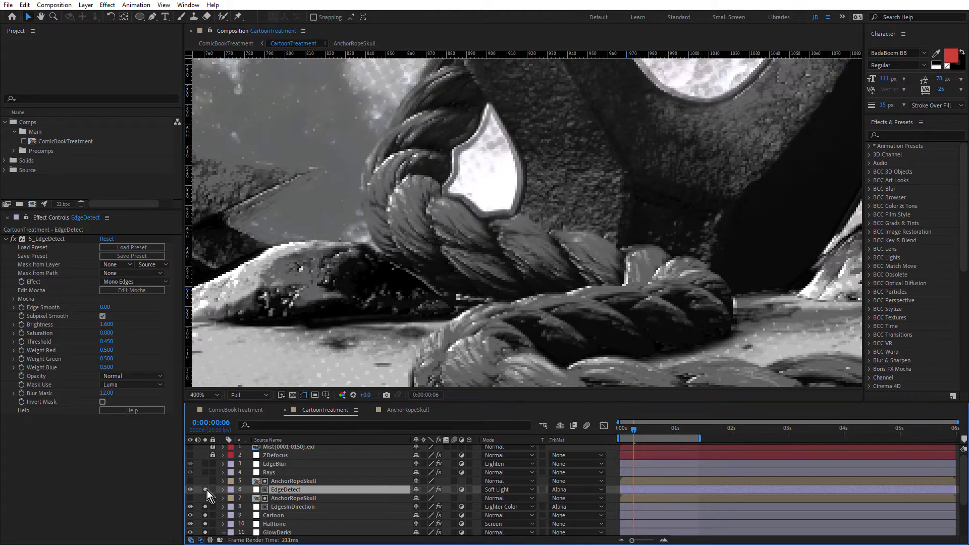
click(207, 489)
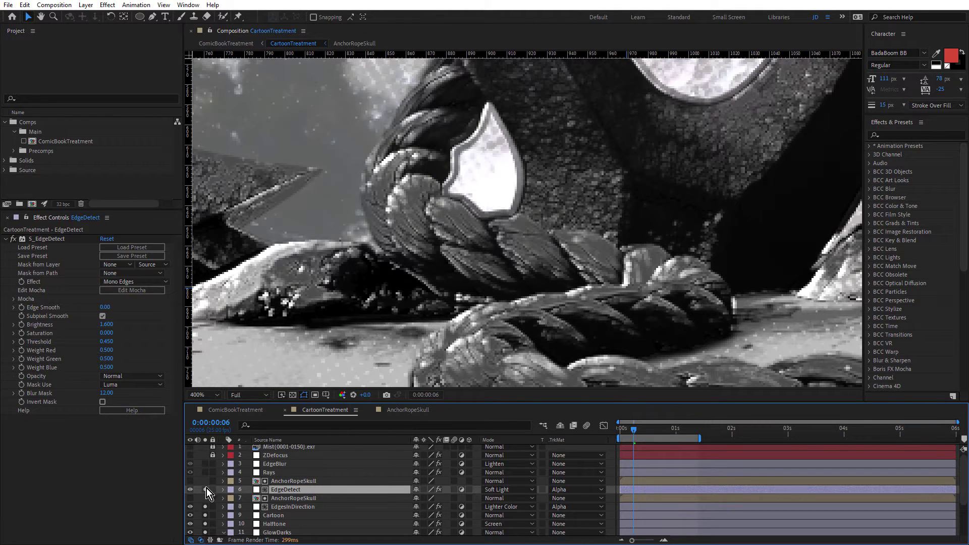
Try EdgeDetect in Normal mode and a reset of S_EdgeDetect, then undo the reset.
click(509, 492)
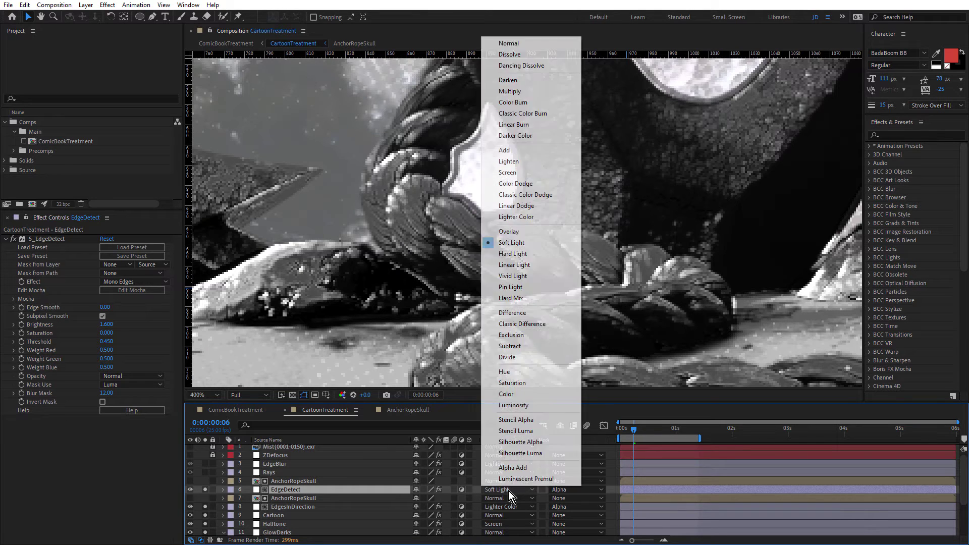
click(522, 46)
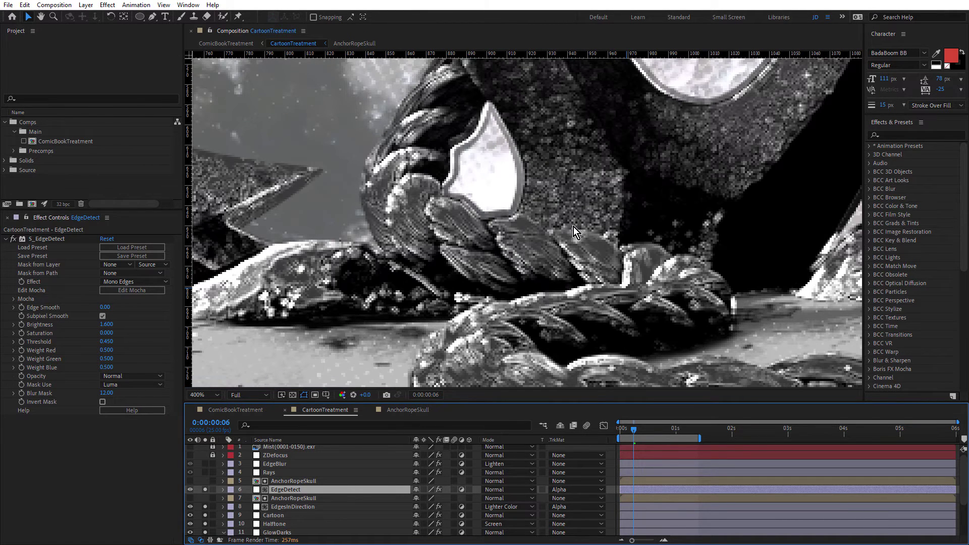
scroll(565, 240, down, 2)
scroll(561, 246, down, 2)
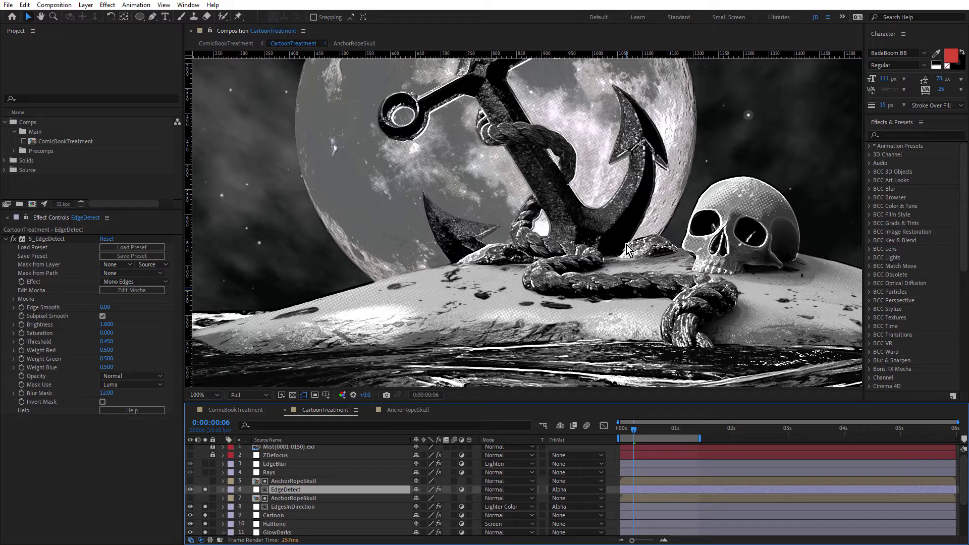
click(108, 240)
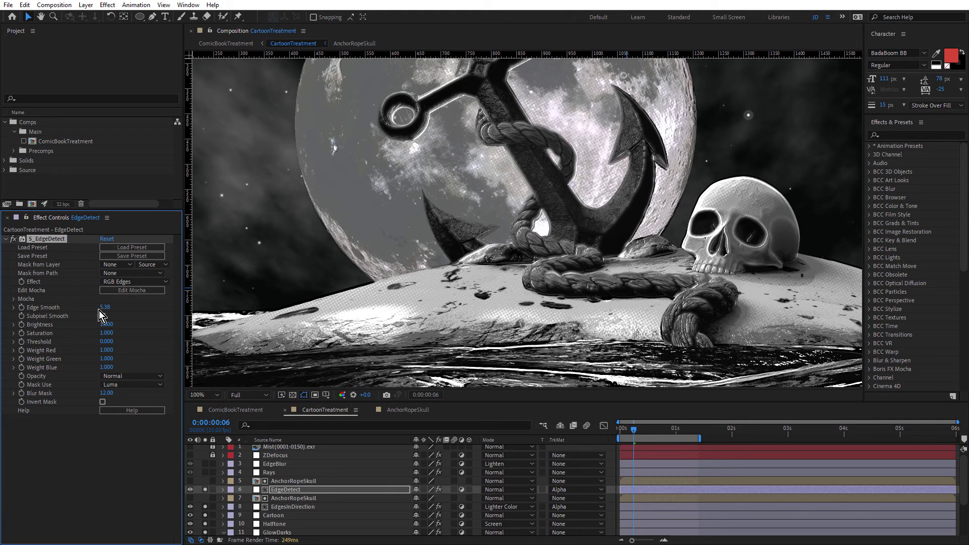
drag(101, 313, 103, 312)
key(ctrl+z)
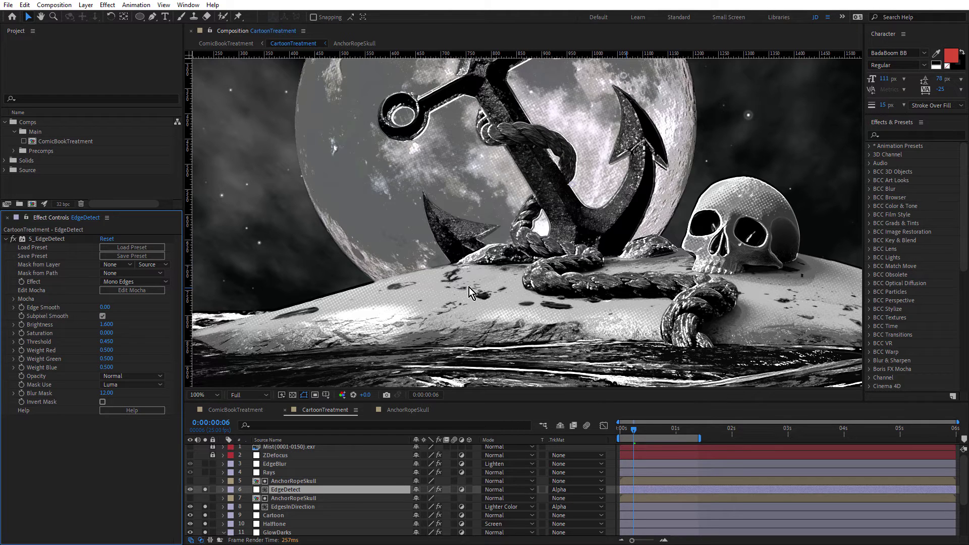
Restore Soft Light blending and switch the S_EdgeDetect effect off.
scroll(583, 250, up, 2)
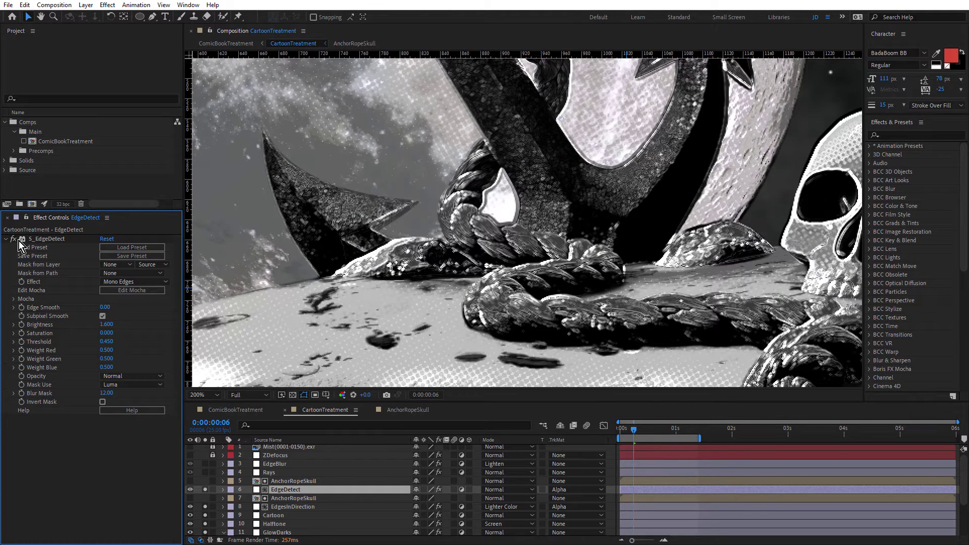
key(shift+equal)
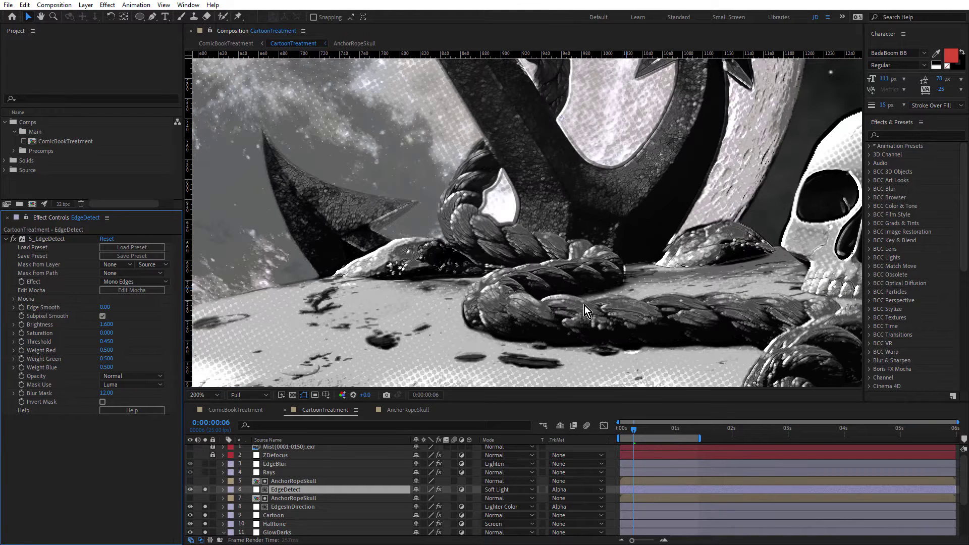
click(16, 241)
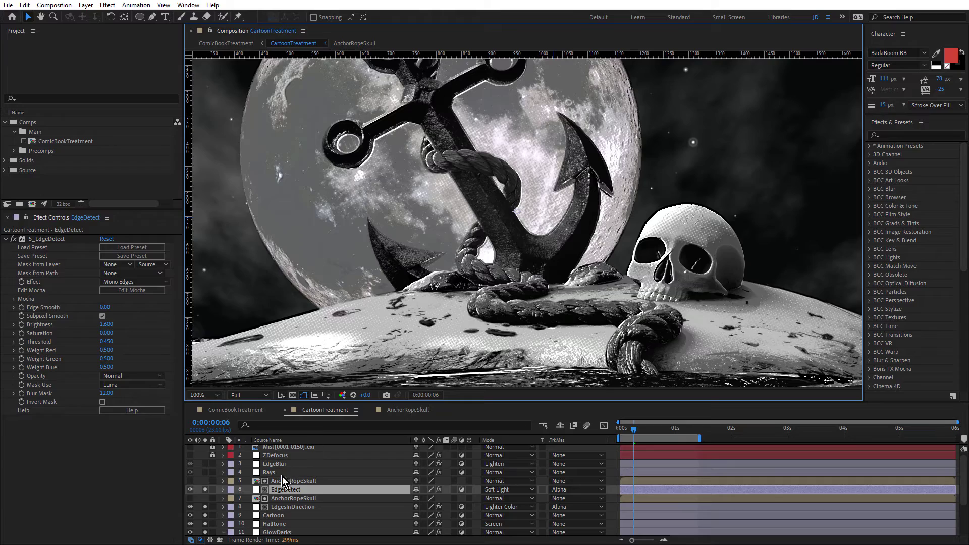
Lower the Rays layer's S_Rays Atmosphere Amp to 1.930 and scrub the playhead to frame 21.
click(272, 473)
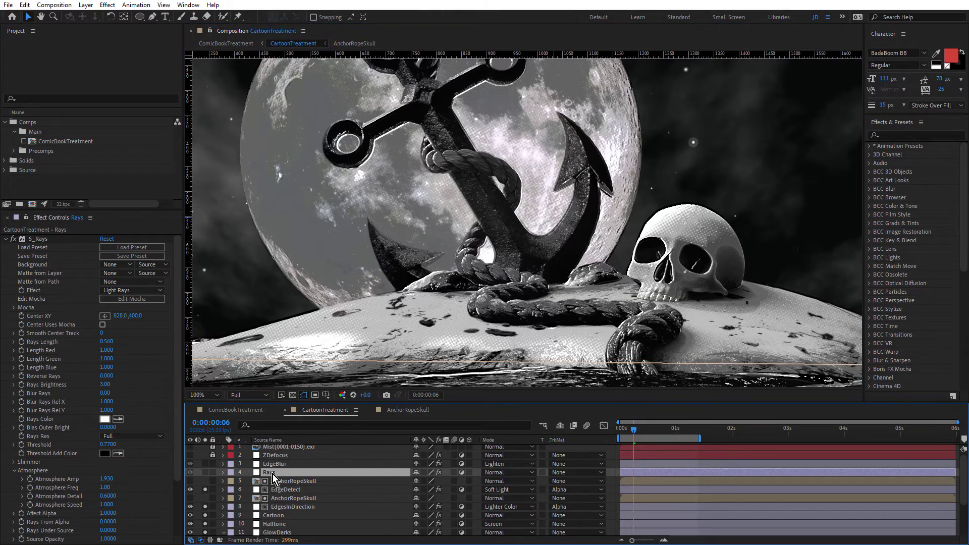
key(grave)
key(space)
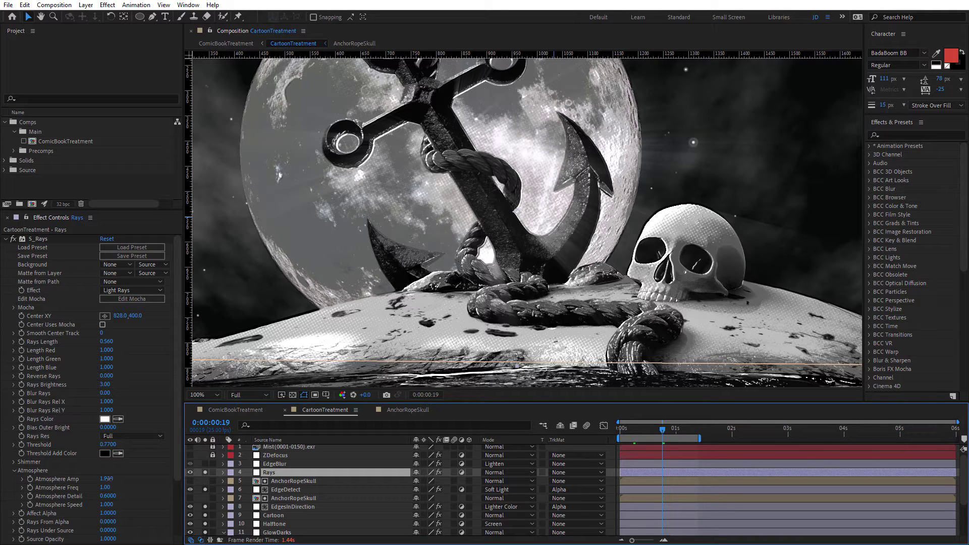
drag(107, 479, 333, 479)
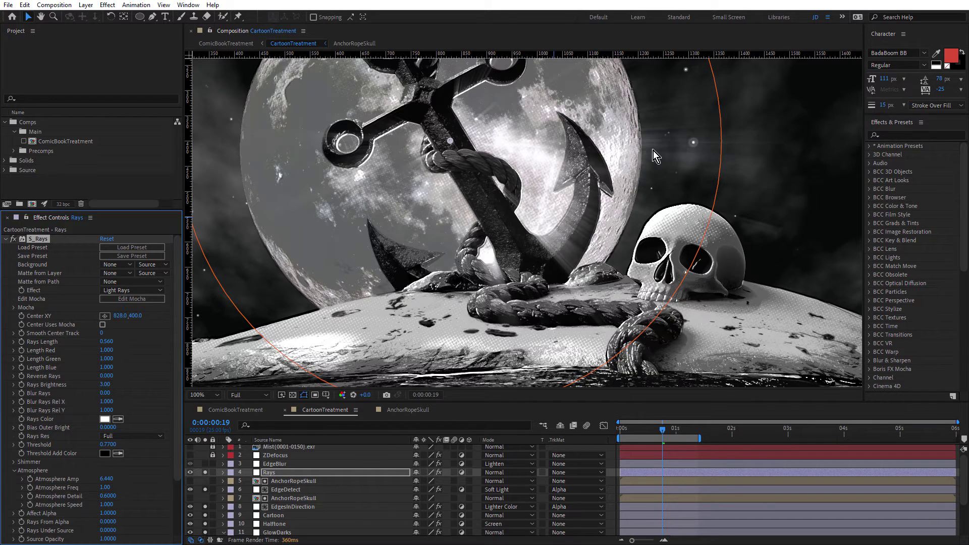
scroll(653, 150, up, 1)
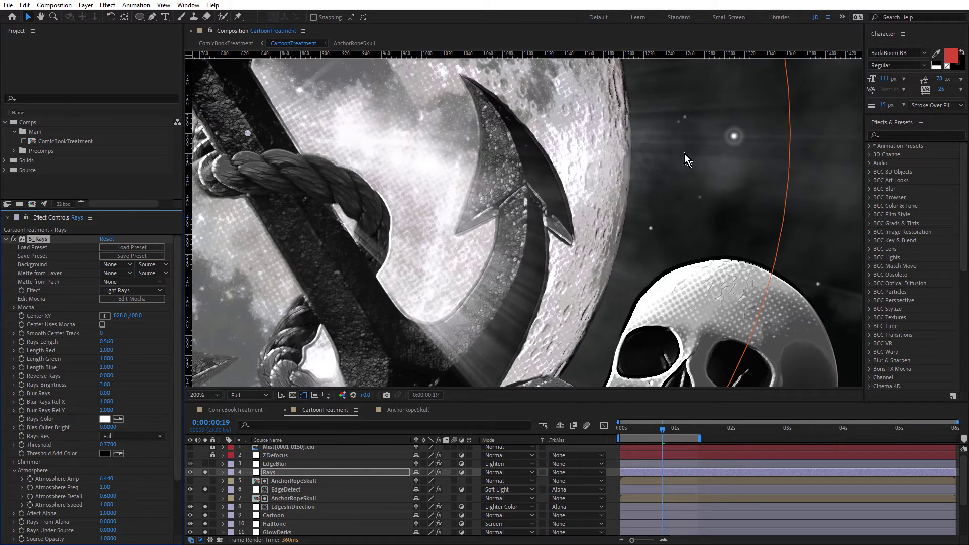
scroll(693, 155, down, 1)
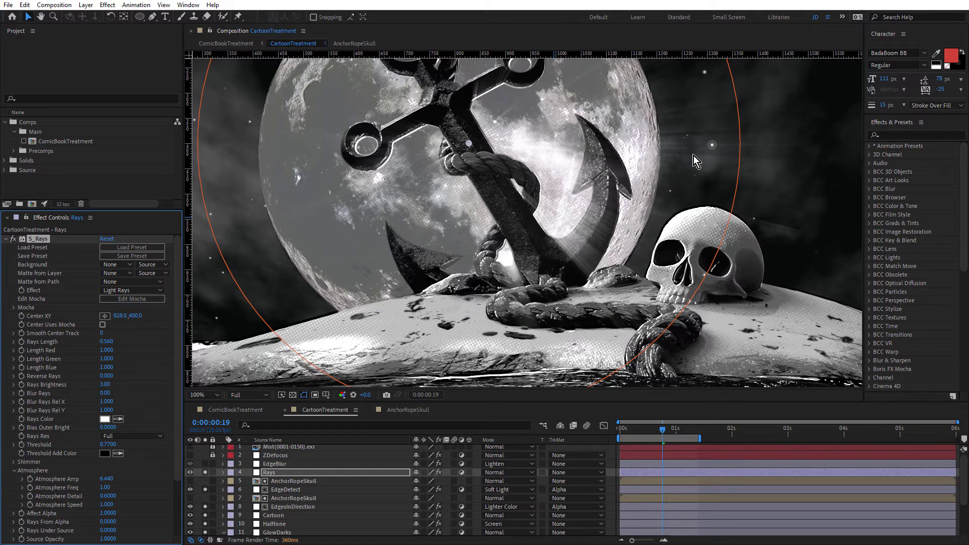
key(ctrl+z)
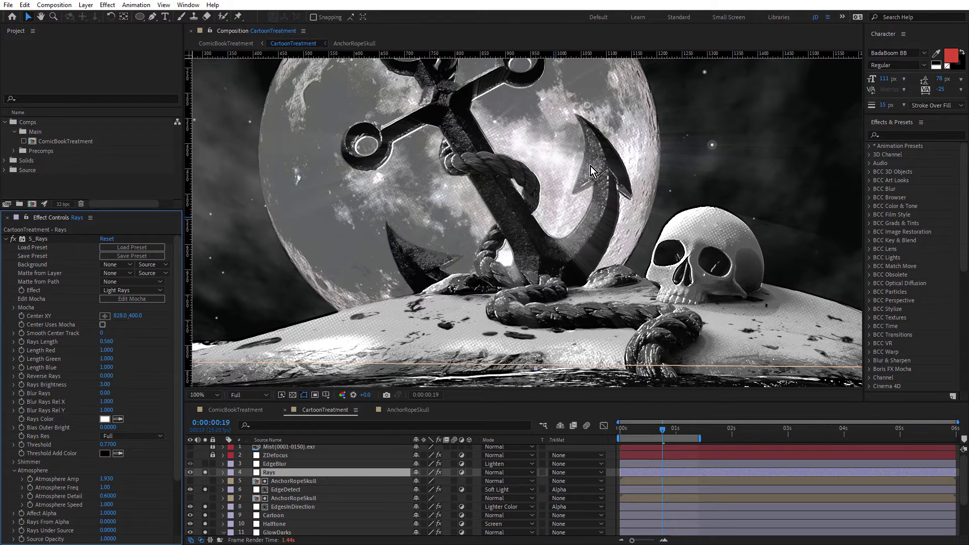
scroll(590, 166, down, 1)
click(642, 429)
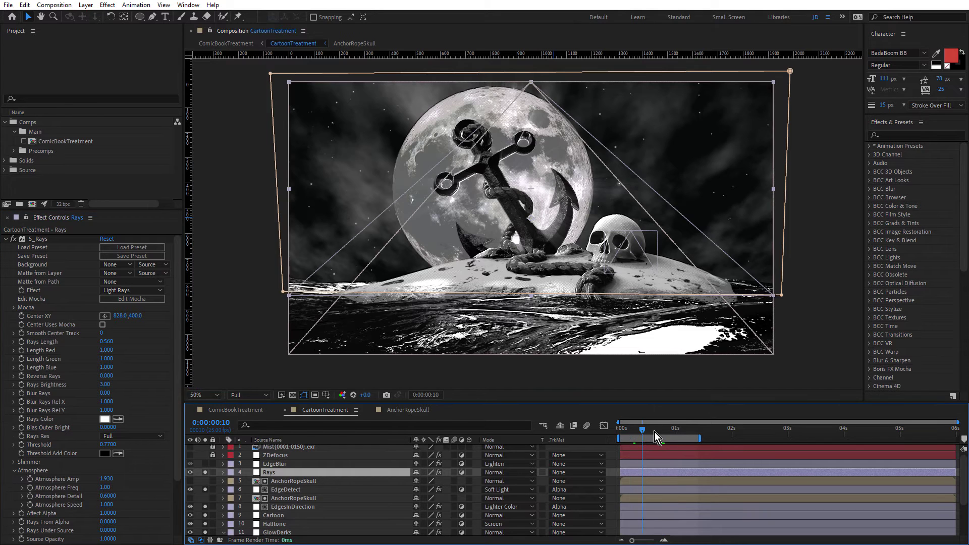
drag(641, 437, 669, 438)
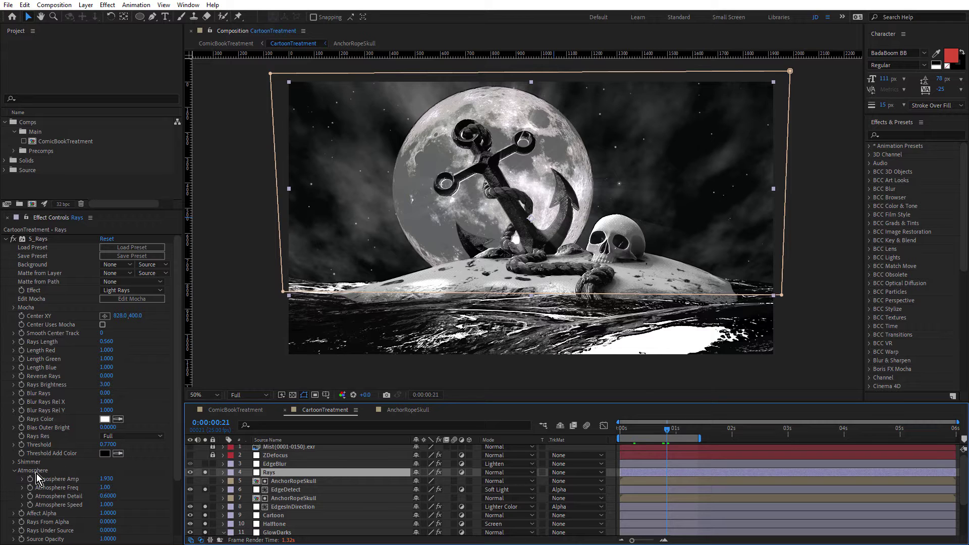
Select EdgeBlur, solo it and zoom in on its glowing skull and anchor edges.
click(278, 464)
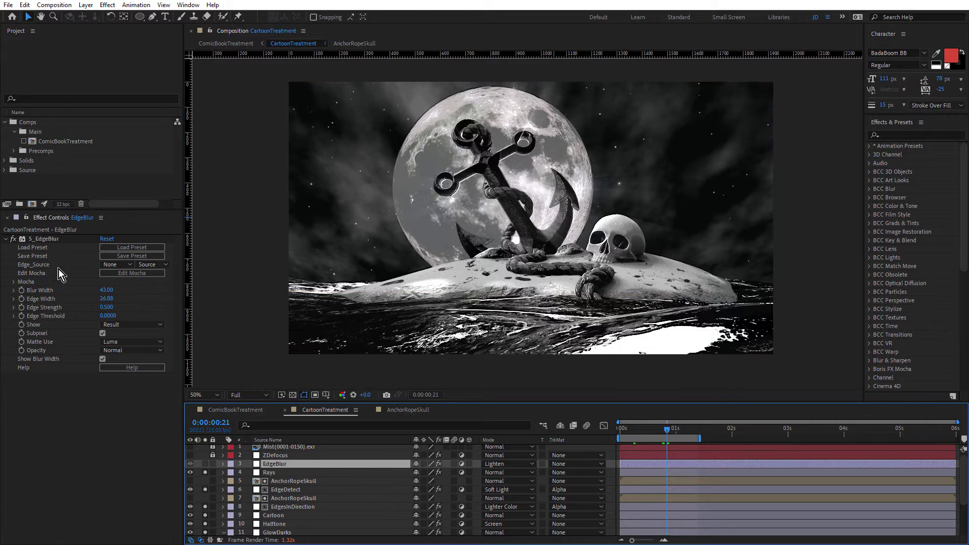
scroll(608, 213, up, 1)
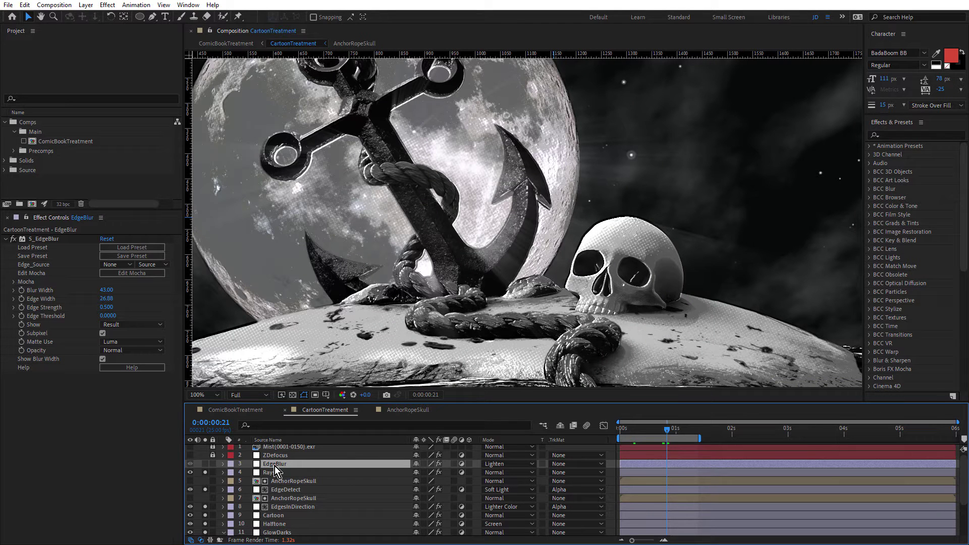
click(205, 463)
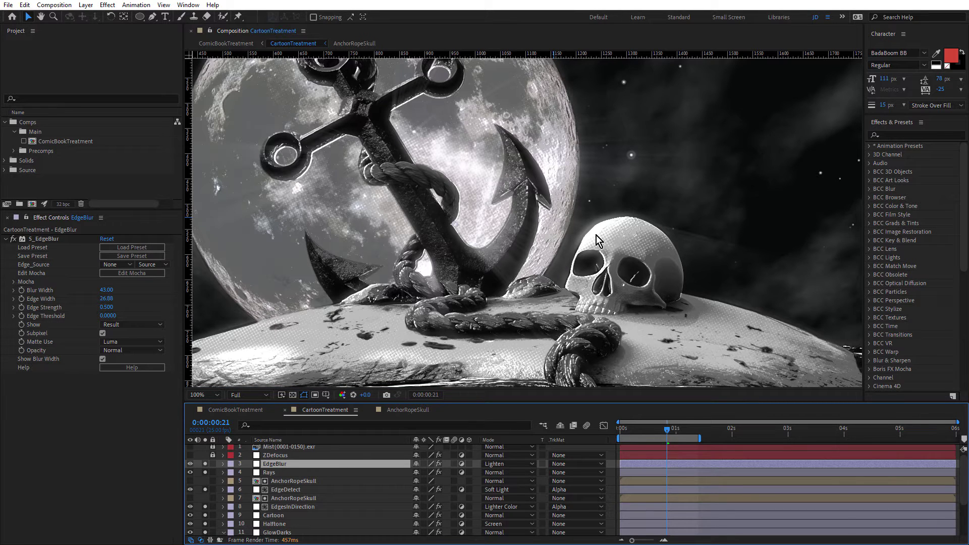
scroll(604, 226, up, 1)
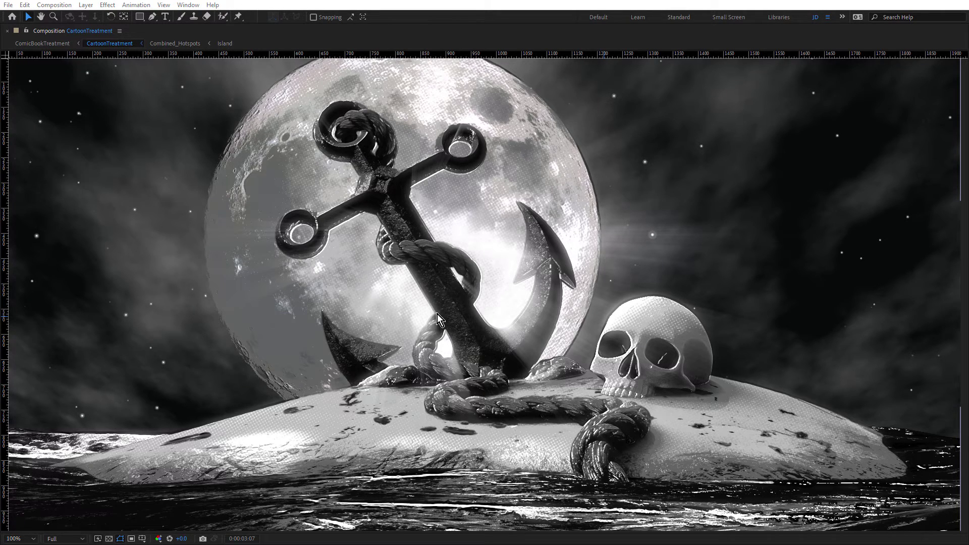
scroll(461, 301, up, 1)
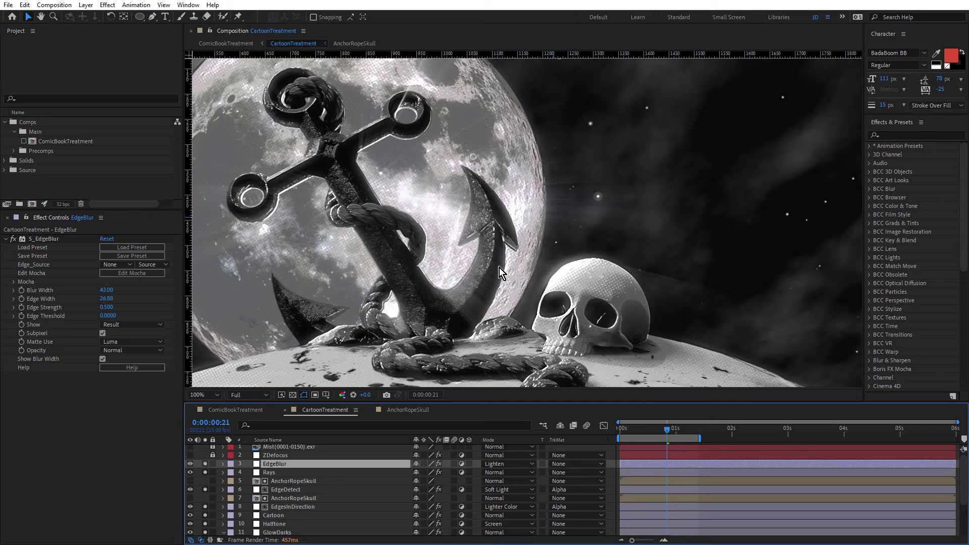
Unlock the Mist layer and solo it to inspect its grey depth pass, then unsolo it.
scroll(516, 235, down, 2)
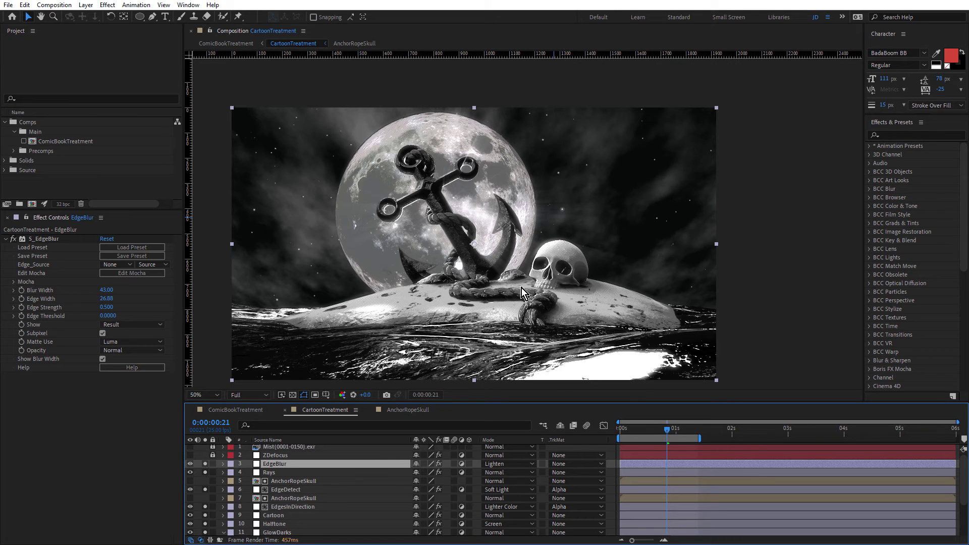
key(h)
drag(520, 281, 572, 253)
key(v)
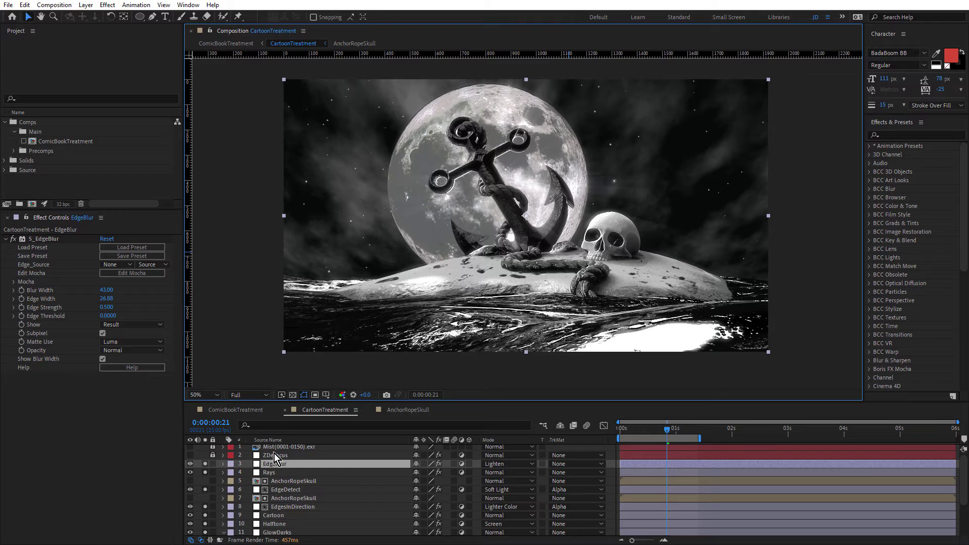
scroll(275, 458, up, 1)
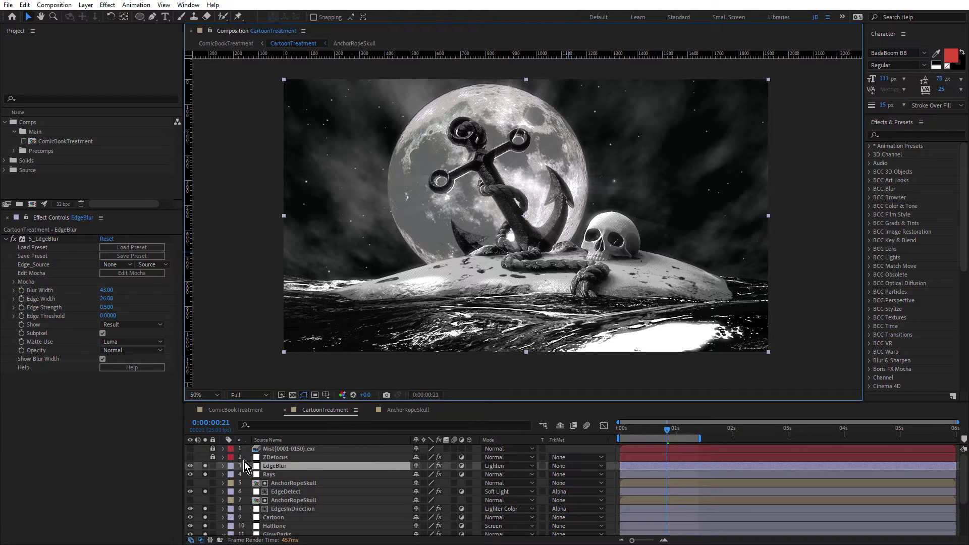
click(213, 448)
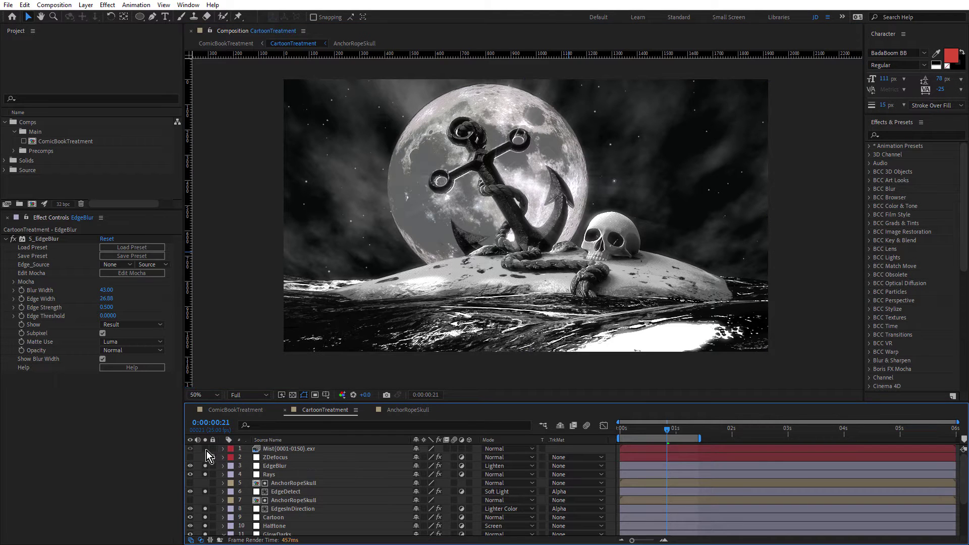
click(206, 449)
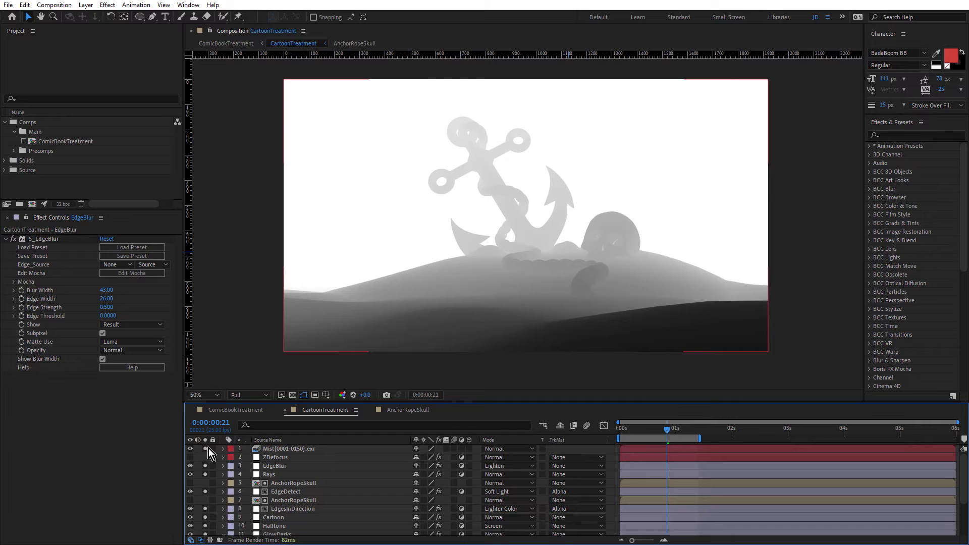
click(212, 458)
click(206, 449)
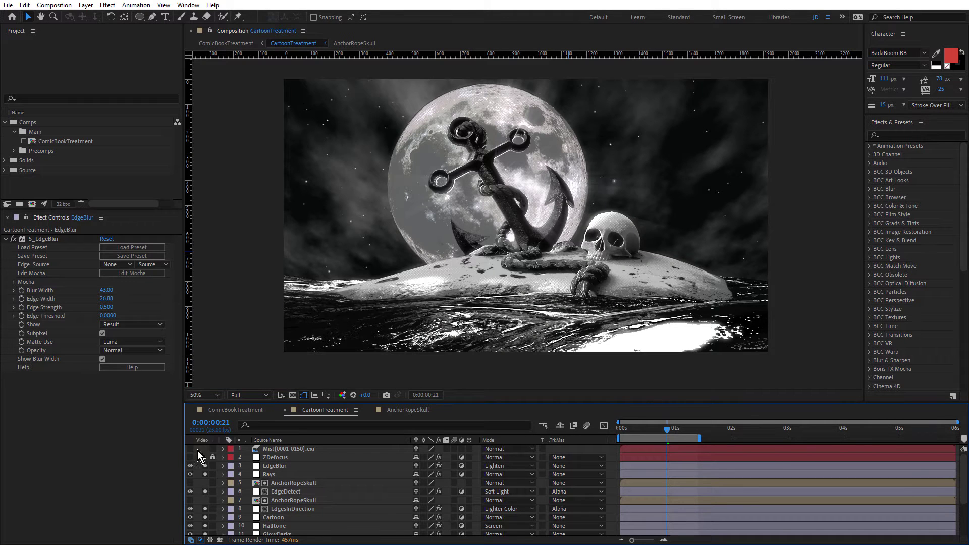
Unlock the ZDefocus layer and turn on its visibility to apply the depth blur.
click(213, 457)
click(271, 458)
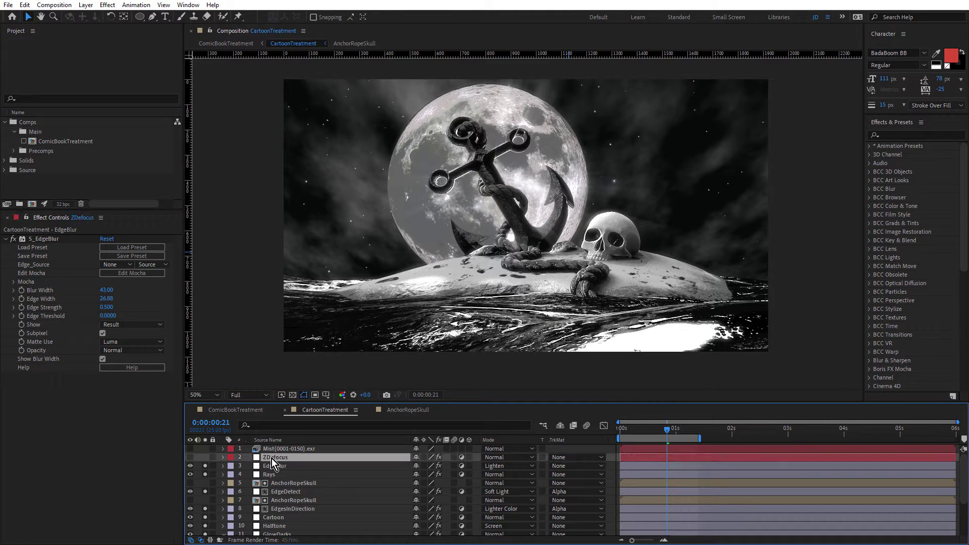
click(190, 458)
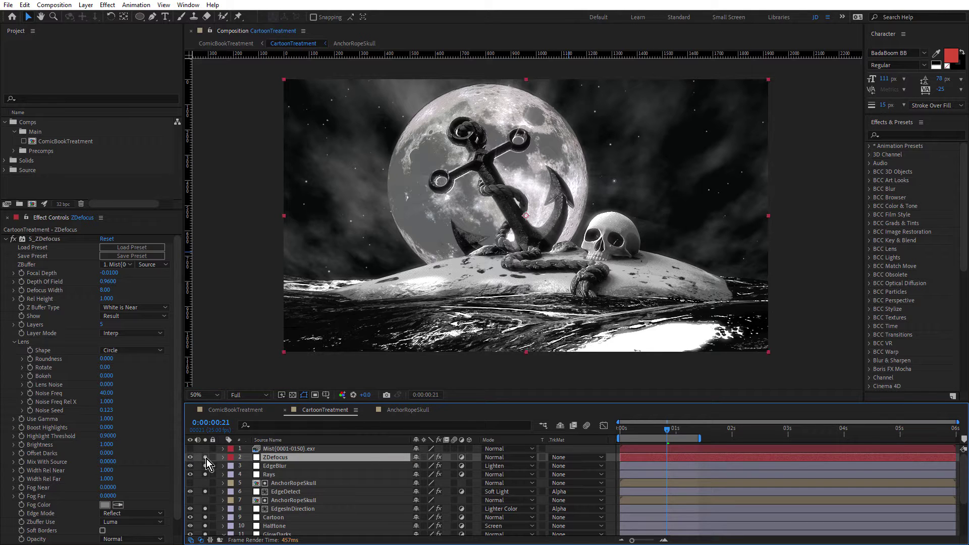
scroll(656, 341, up, 2)
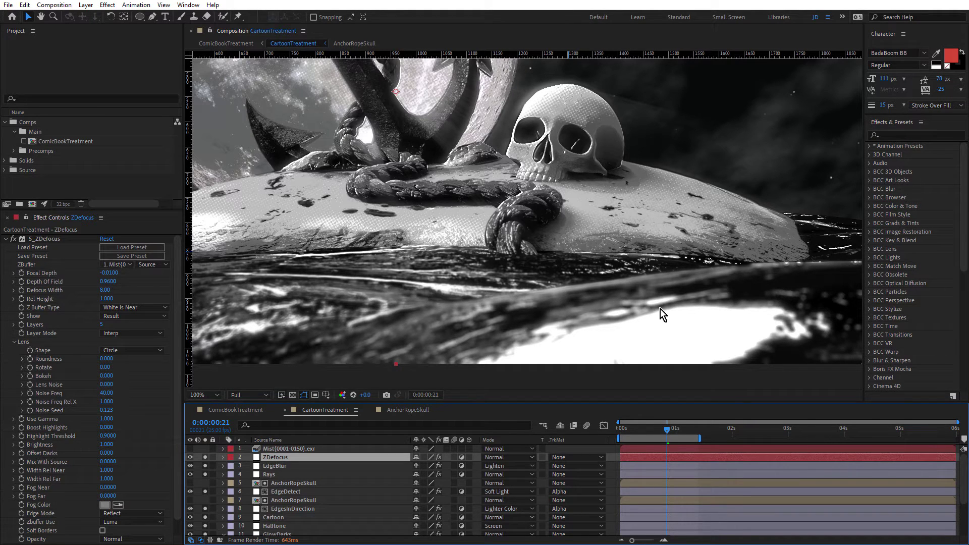
scroll(697, 301, down, 2)
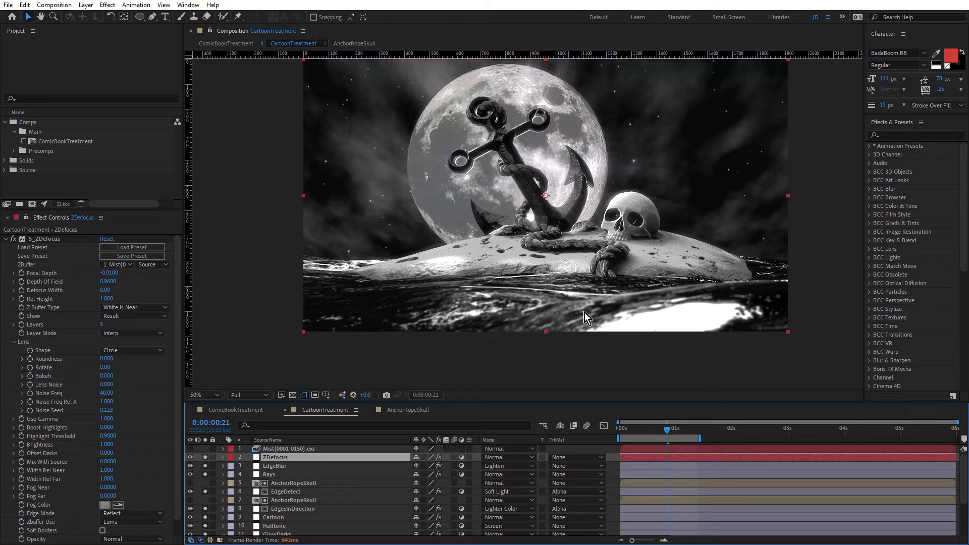
scroll(680, 323, up, 2)
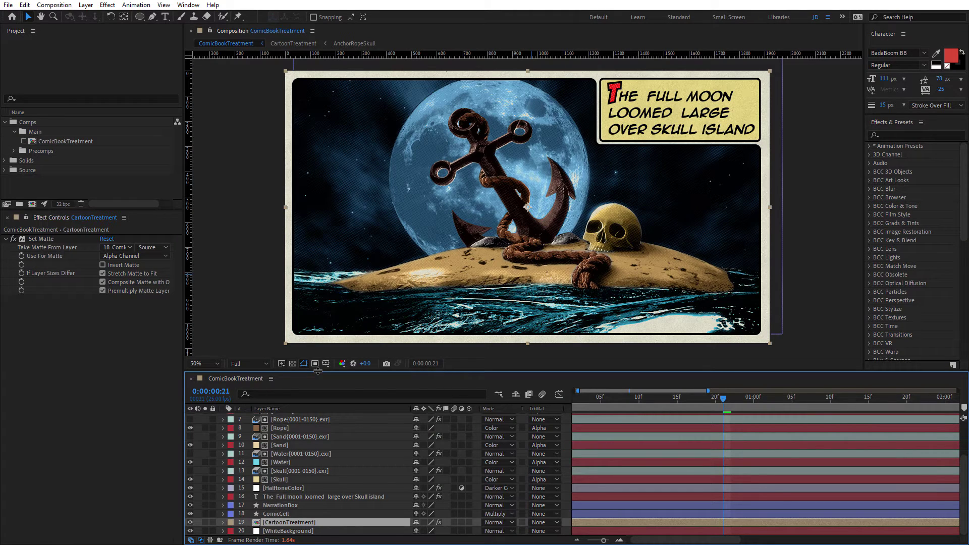
Solo the ComicCell shape layer over a transparency grid and expand its Contents.
click(278, 514)
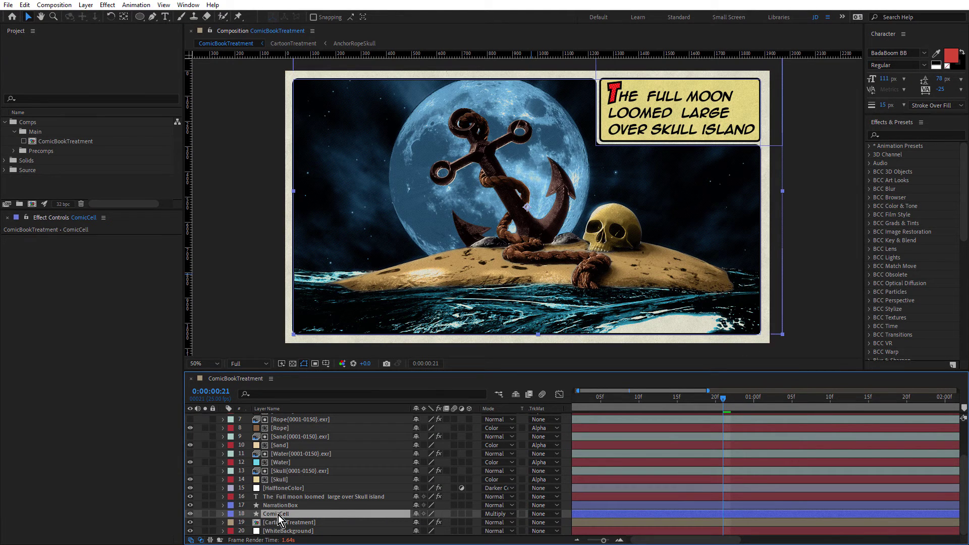
click(205, 514)
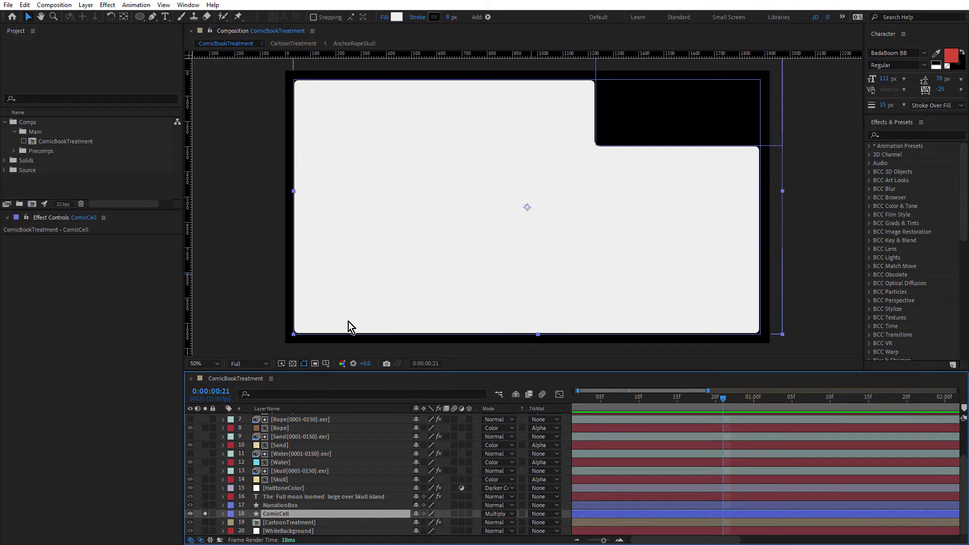
click(293, 363)
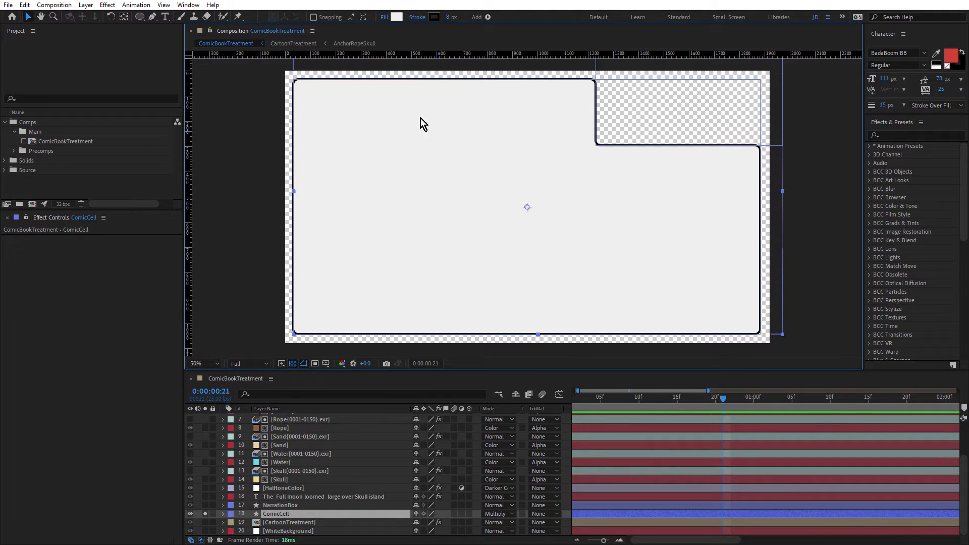
click(271, 515)
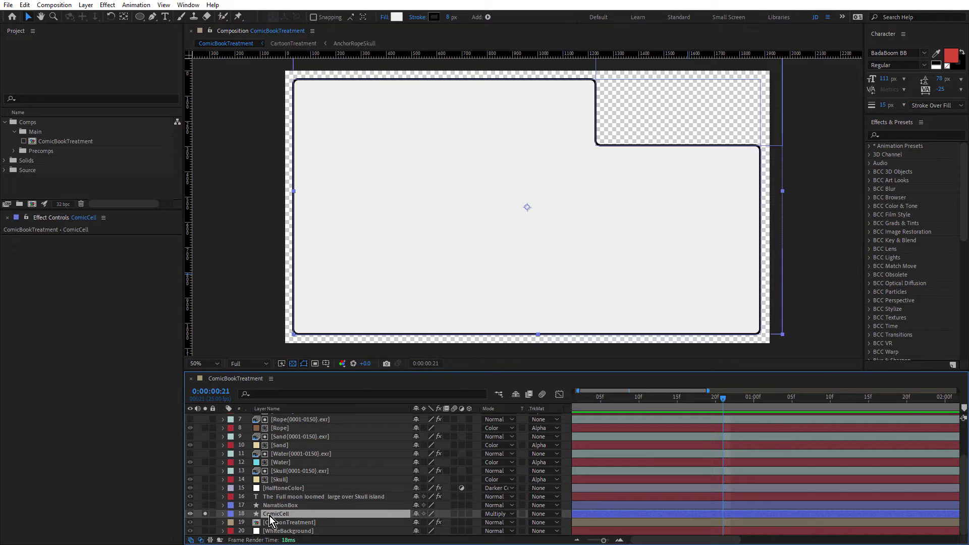
key(u)
key(u)
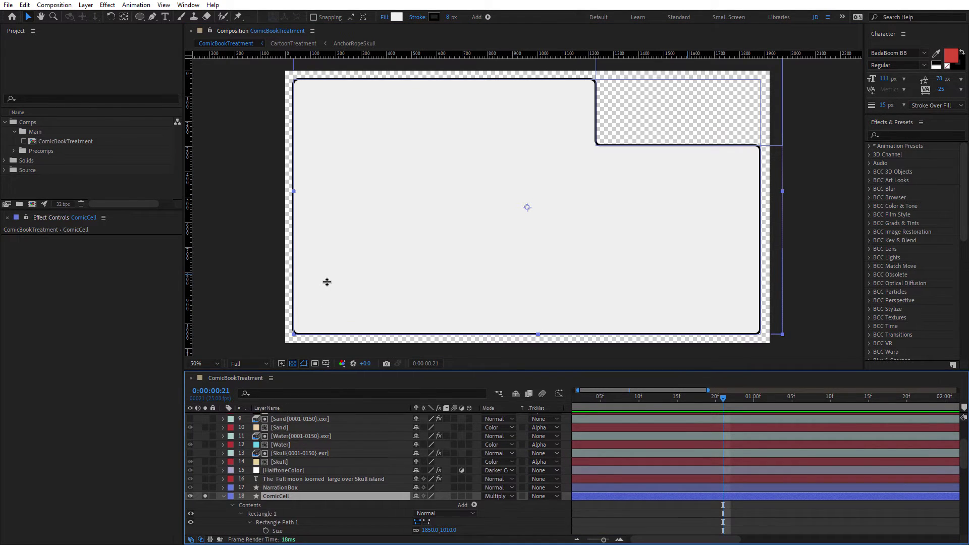
drag(328, 267, 349, 199)
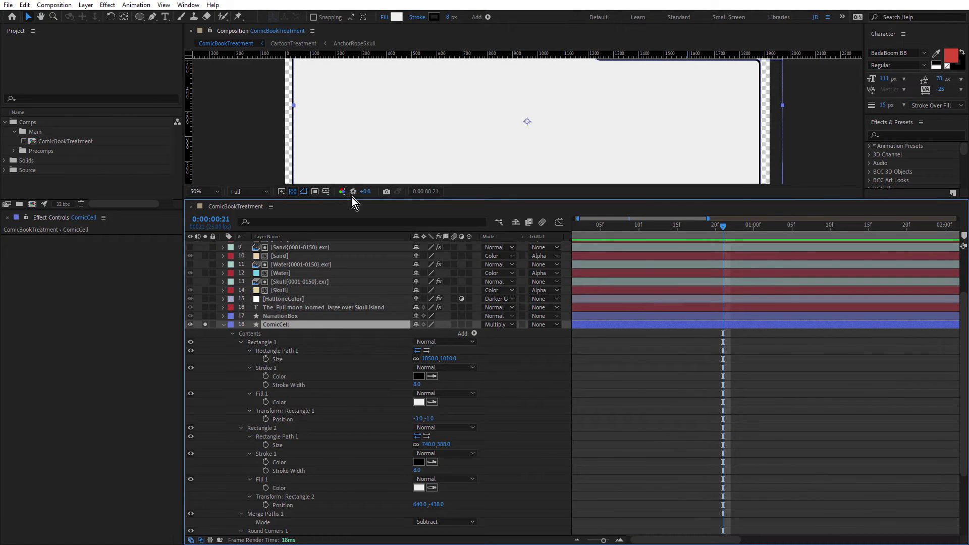
click(232, 337)
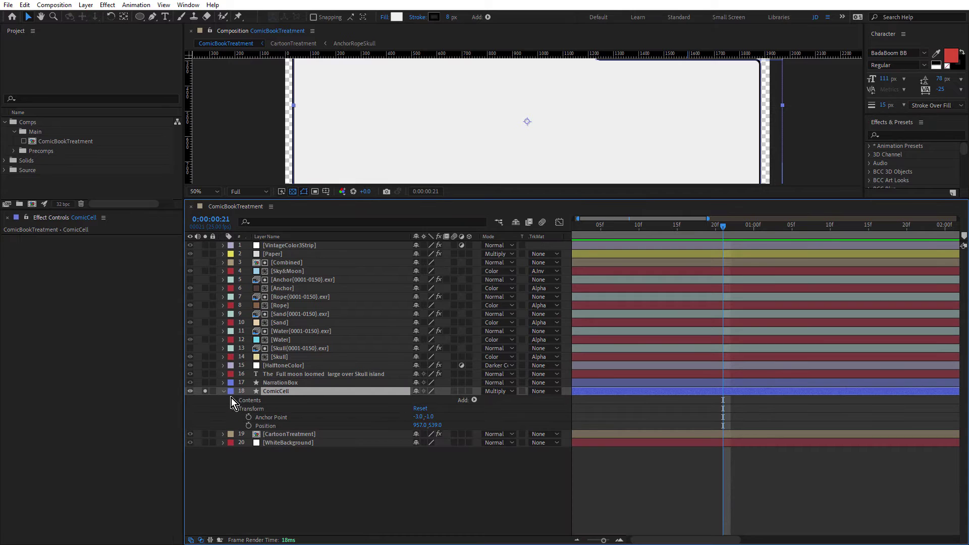
click(231, 401)
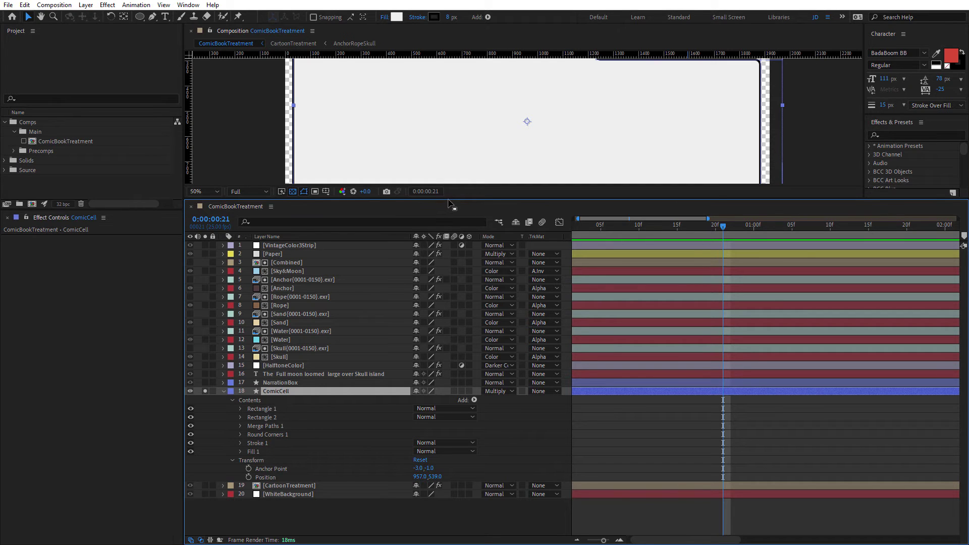
drag(450, 199, 468, 262)
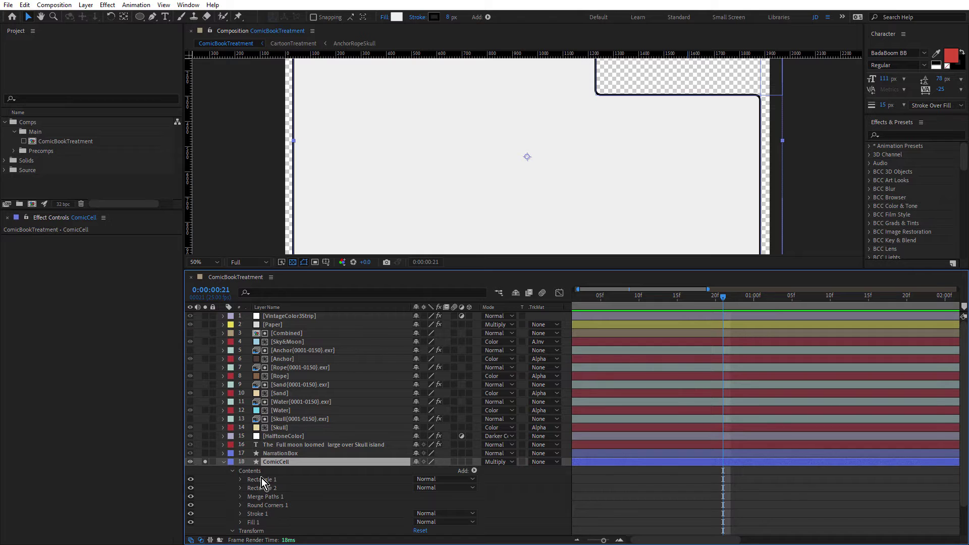
Toggle Rectangle 2 off and back on so it shows in the ComicCell shape.
click(474, 470)
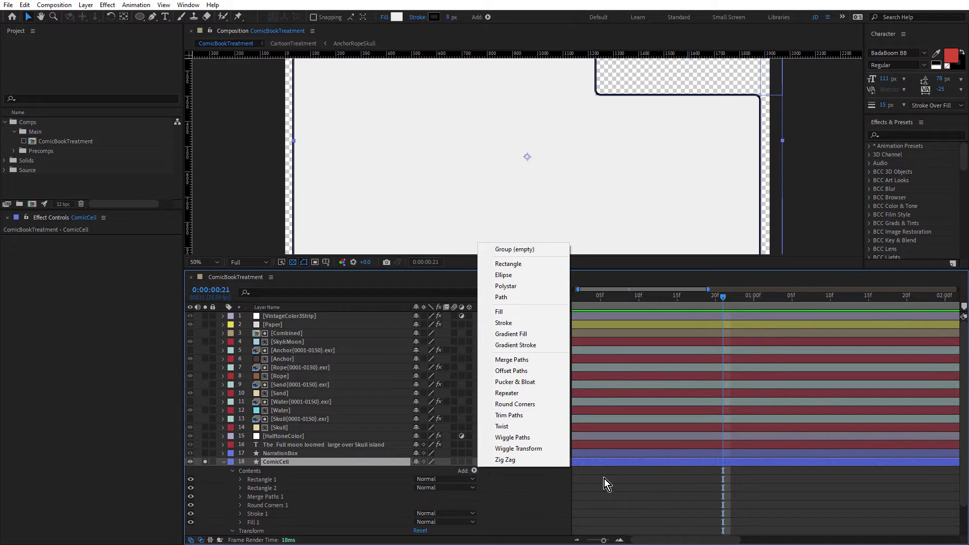
click(266, 462)
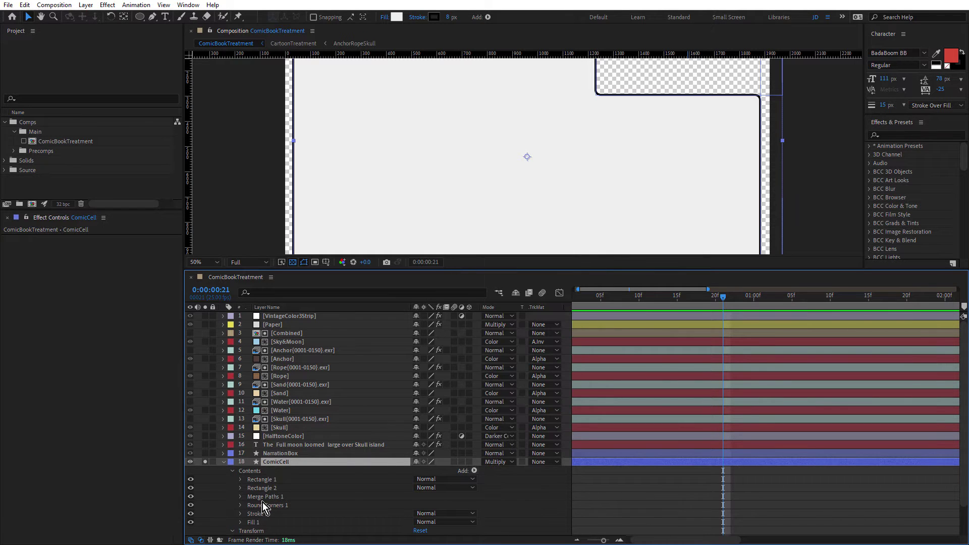
click(192, 487)
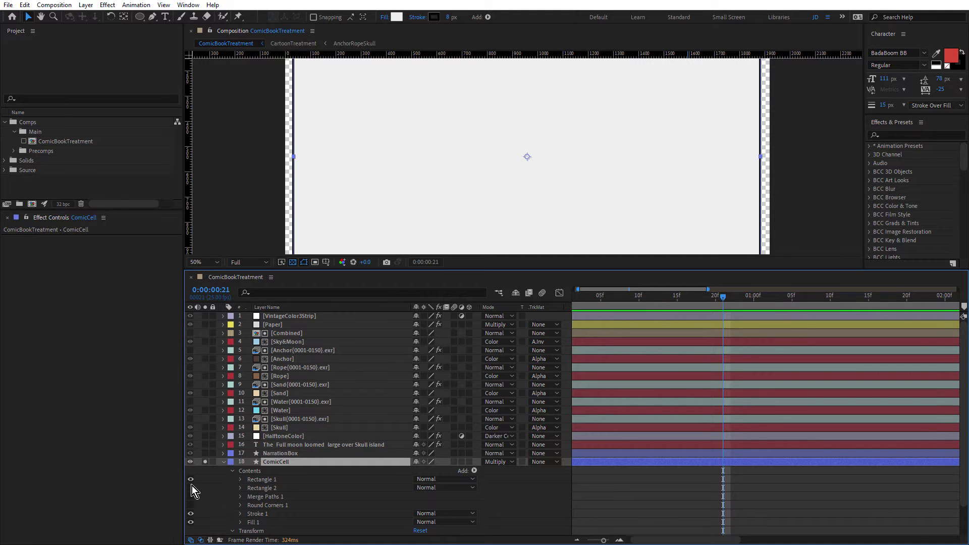
click(264, 479)
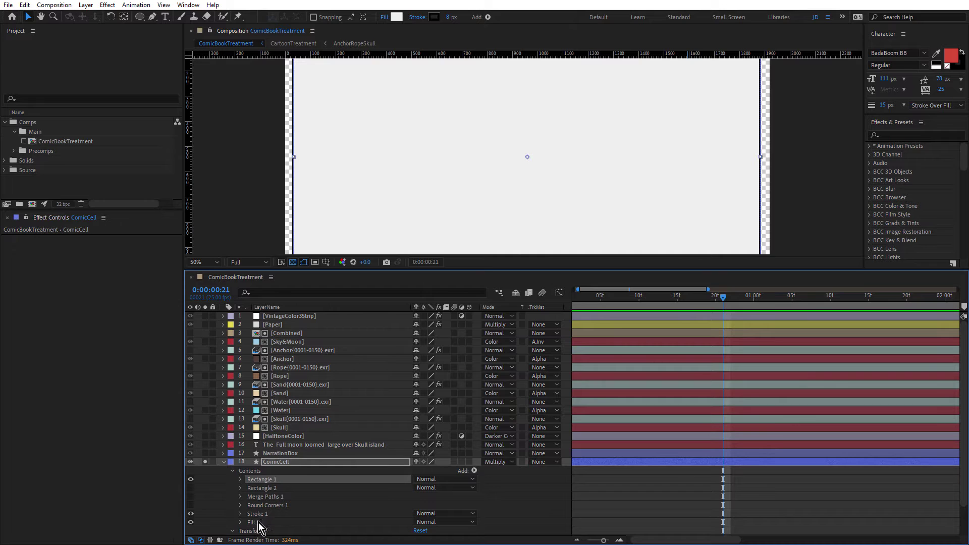
scroll(559, 173, down, 1)
scroll(580, 159, up, 1)
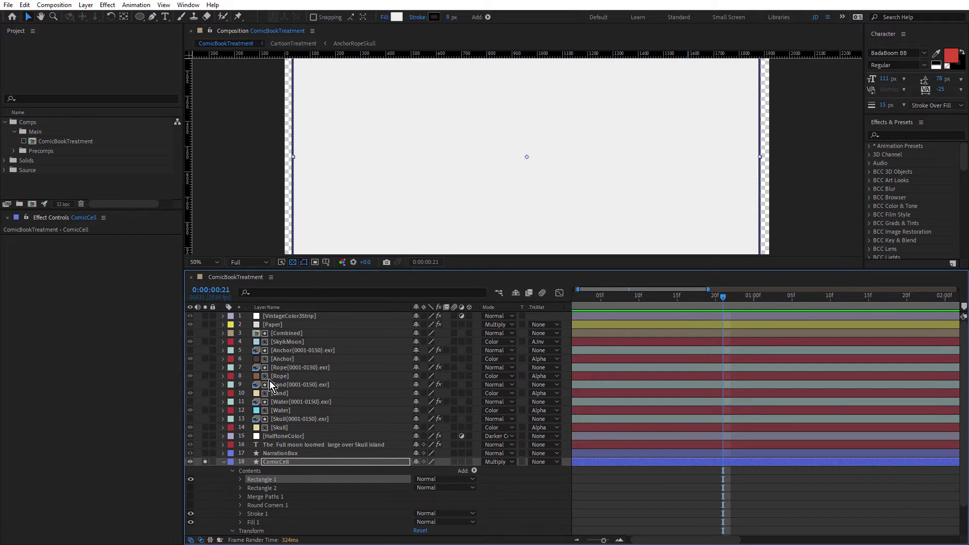
click(259, 488)
click(191, 487)
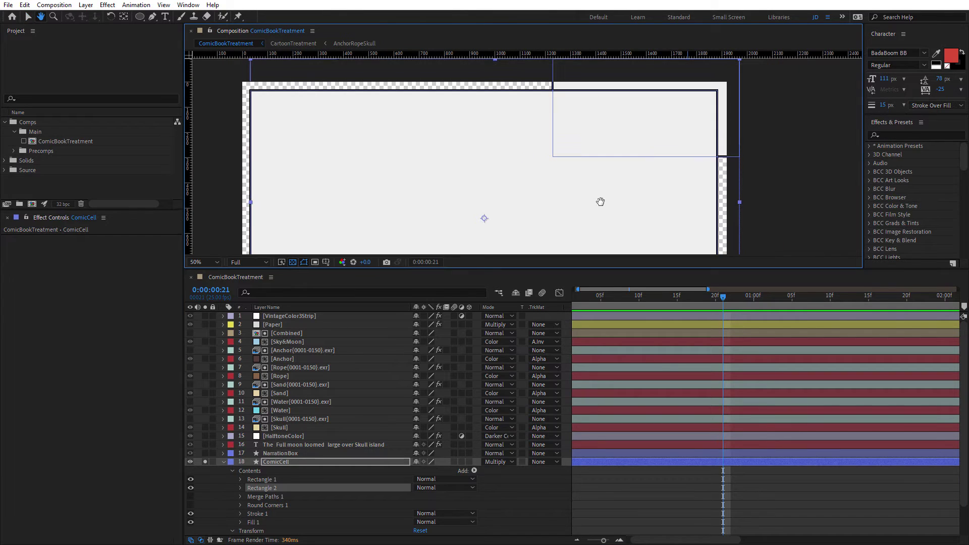
Enable Merge Paths 1 in Subtract mode to cut the top-right notch from the panel.
click(140, 16)
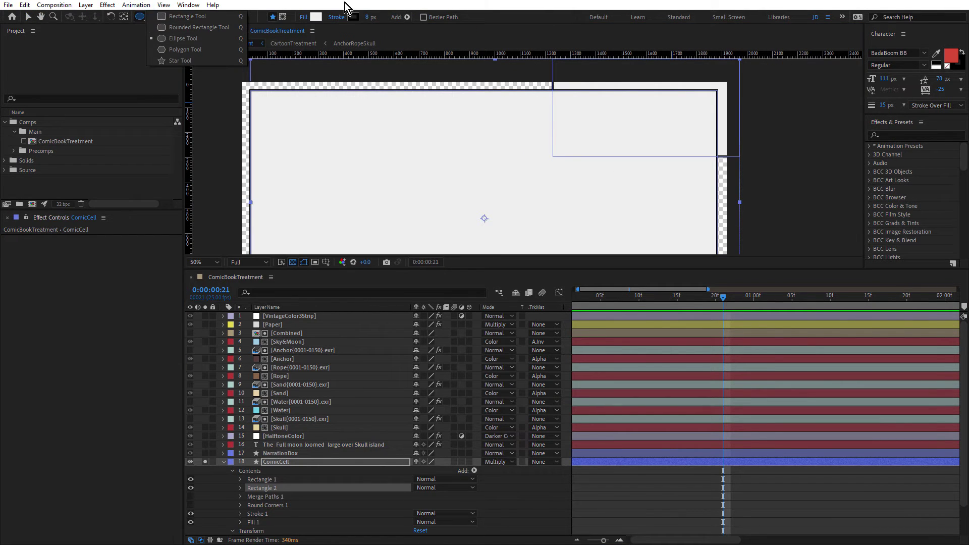
click(264, 496)
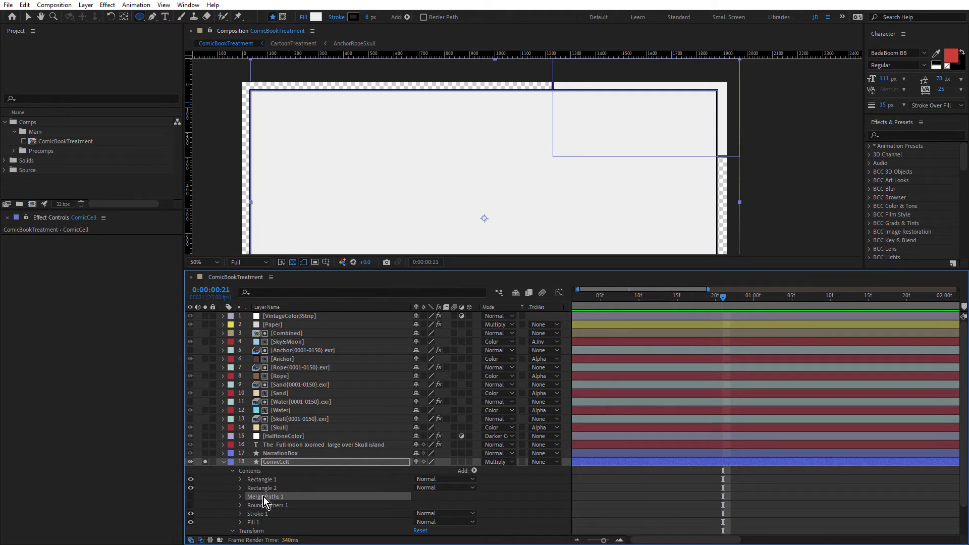
click(190, 497)
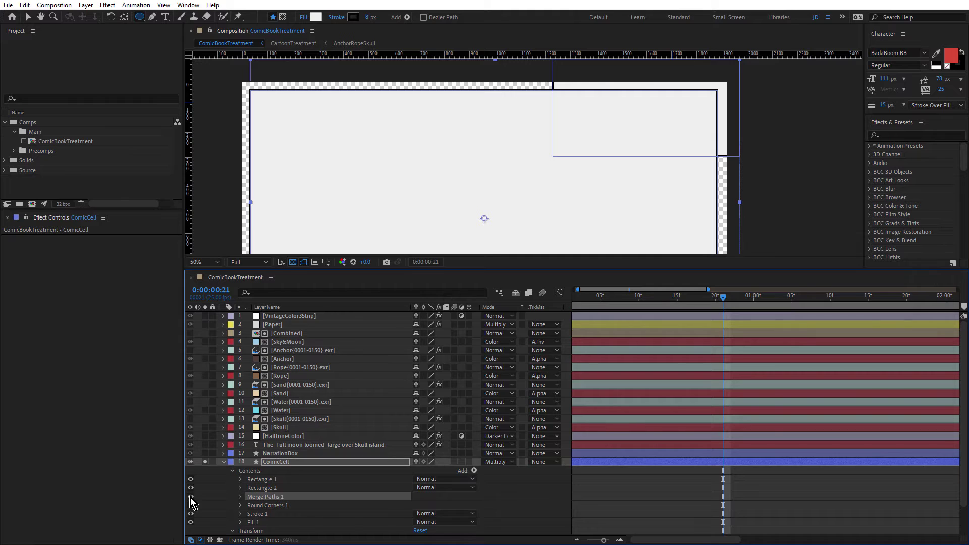
click(239, 497)
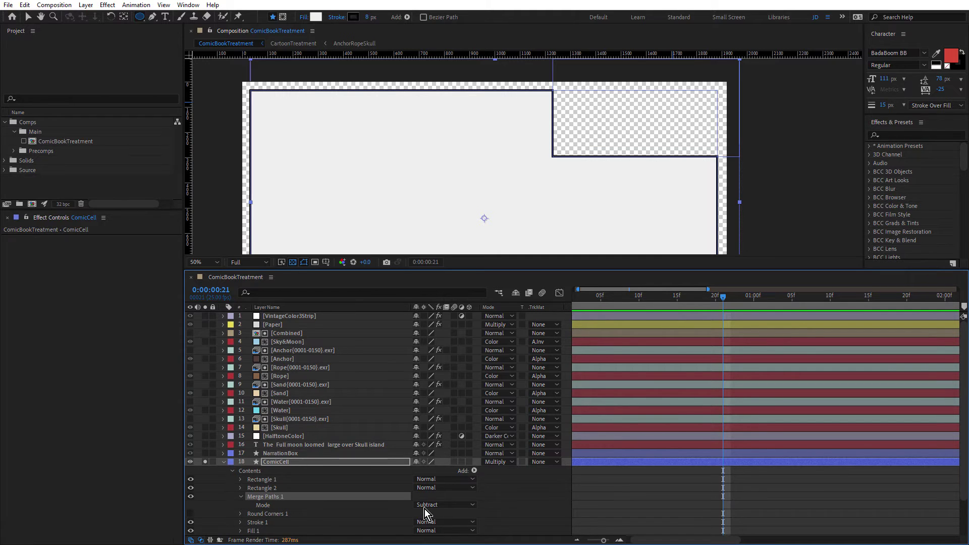
click(241, 495)
Enable Round Corners 1 and keep its Radius at 20 after a test change.
click(262, 506)
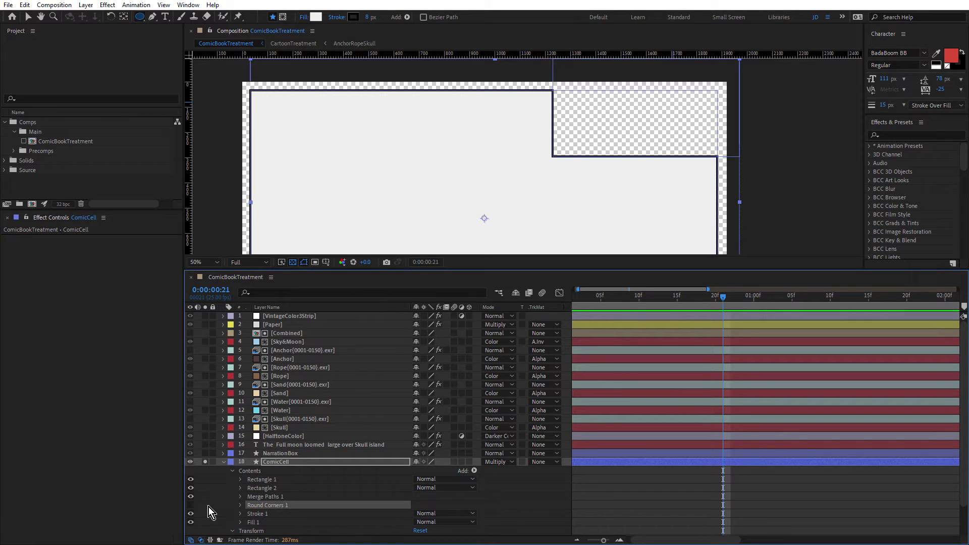
click(190, 505)
scroll(551, 96, up, 2)
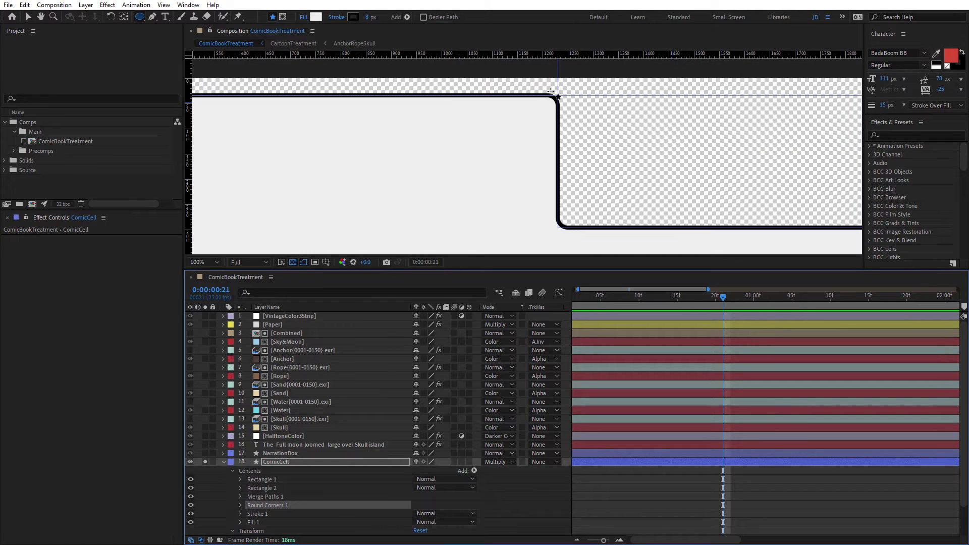
click(240, 506)
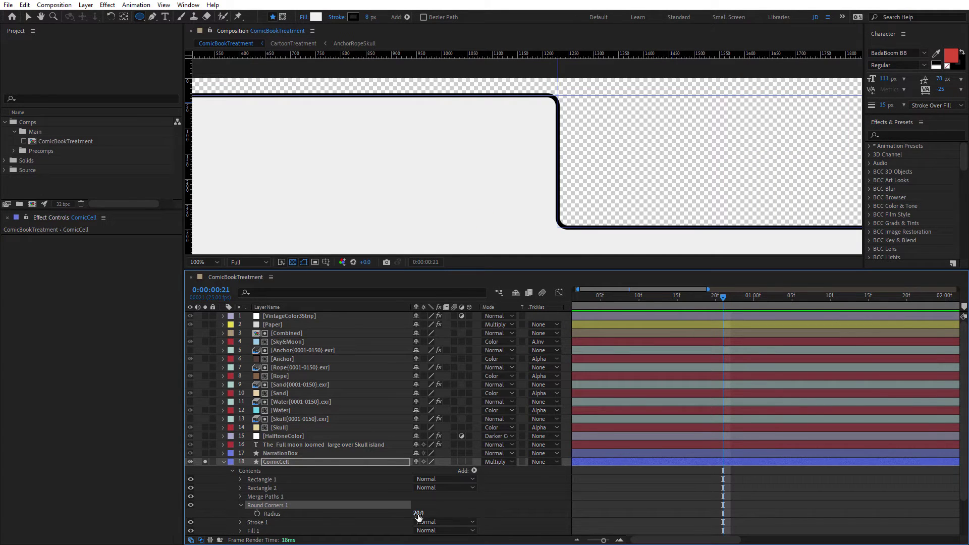
drag(417, 513, 424, 514)
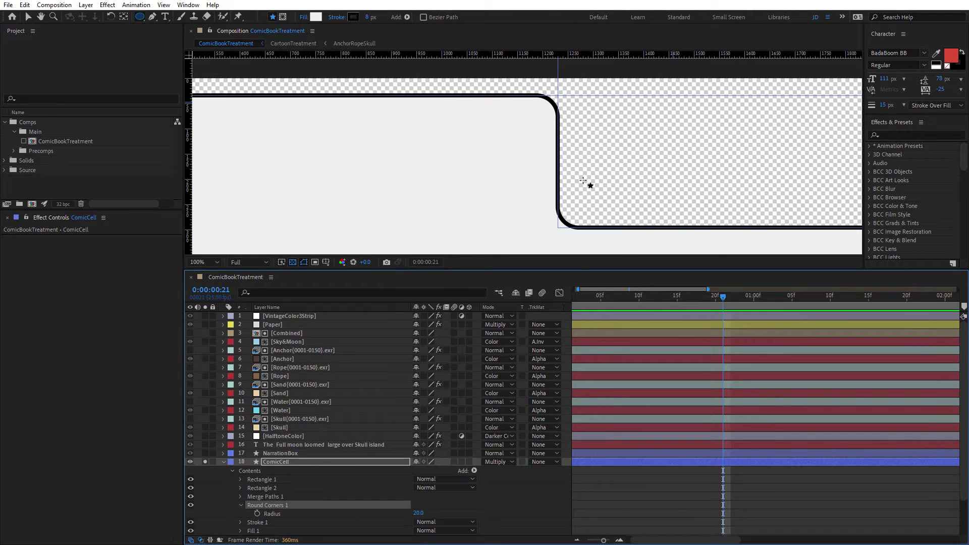
key(ctrl+z)
scroll(589, 184, down, 2)
drag(563, 214, 580, 158)
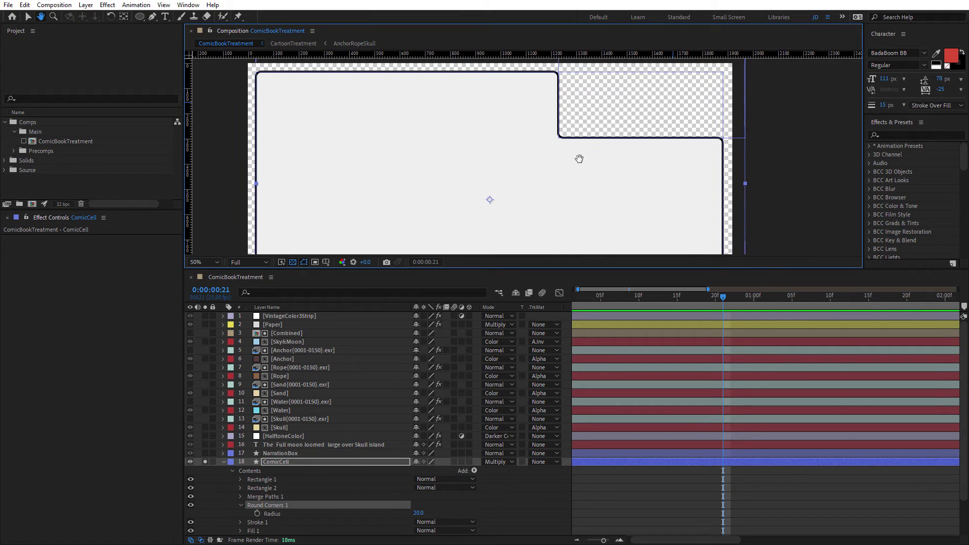
Solo CartoonTreatment and keep its Set Matte source as layer 18 ComicCell.
click(241, 505)
click(223, 462)
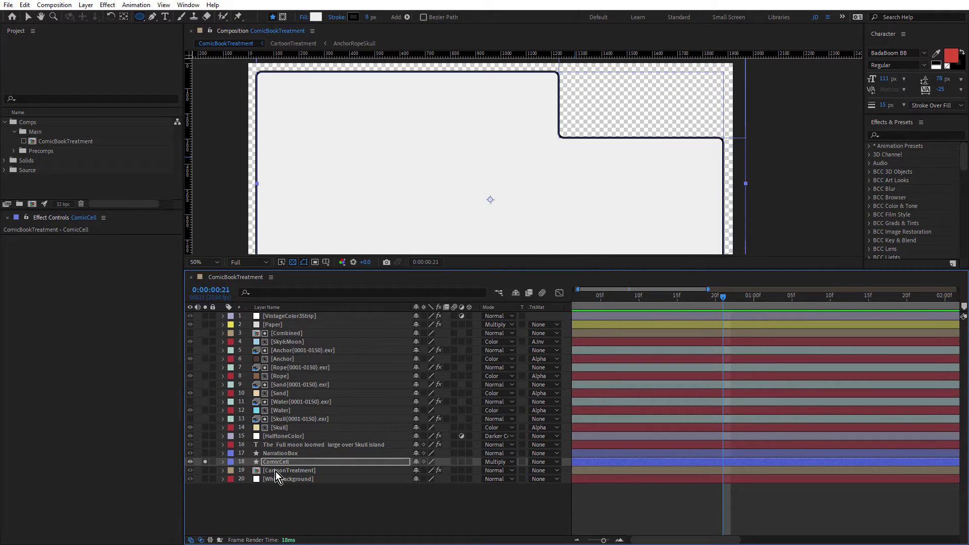
click(274, 472)
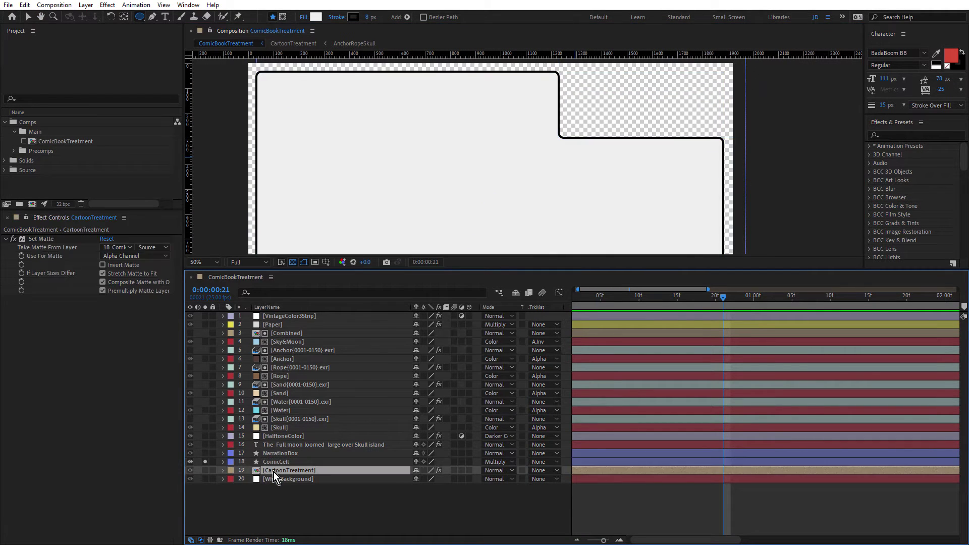
click(205, 470)
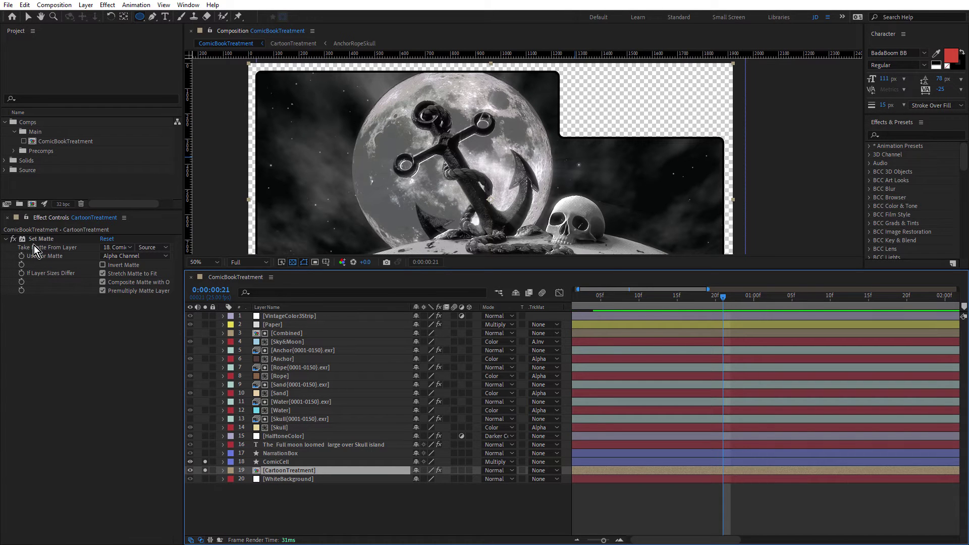
click(127, 247)
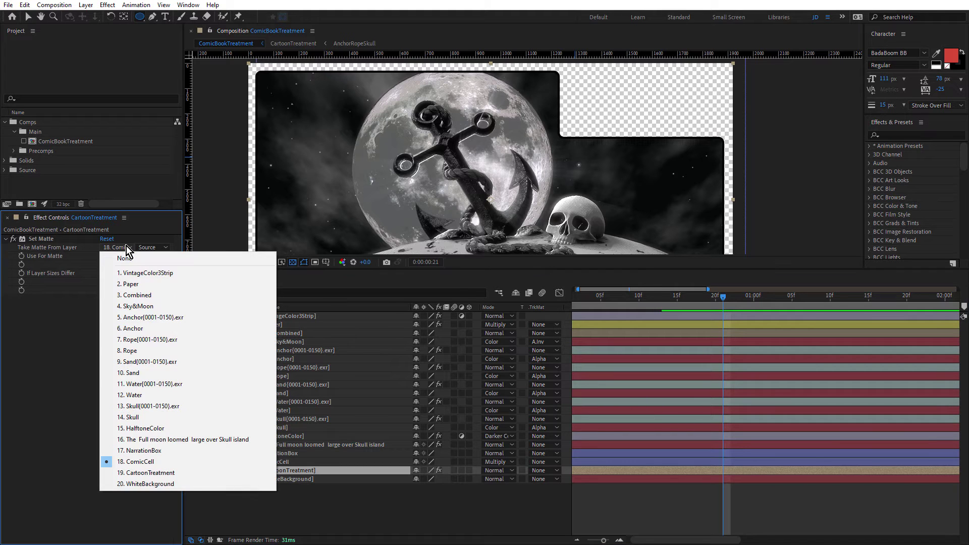
click(51, 357)
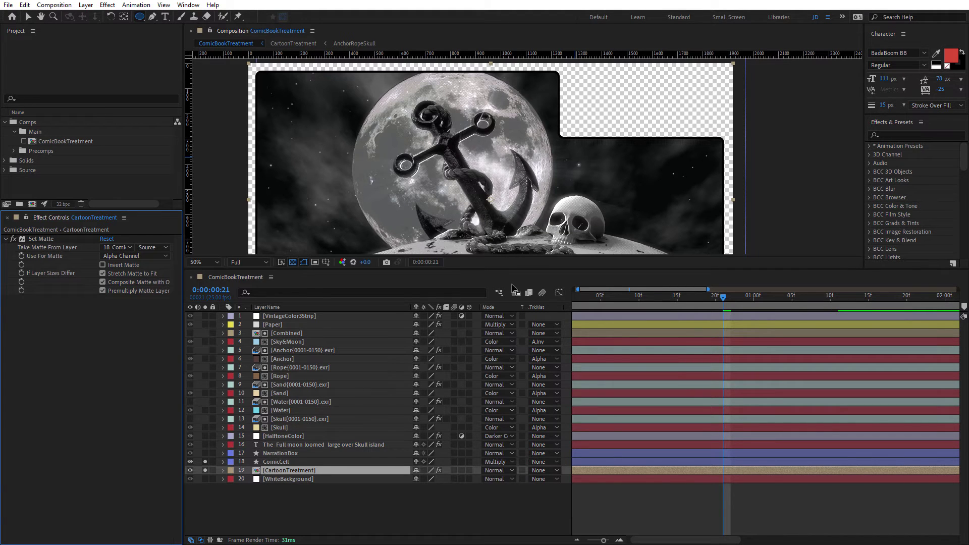
Select ComicCell and pan the view to inspect the panel's right edge.
click(273, 462)
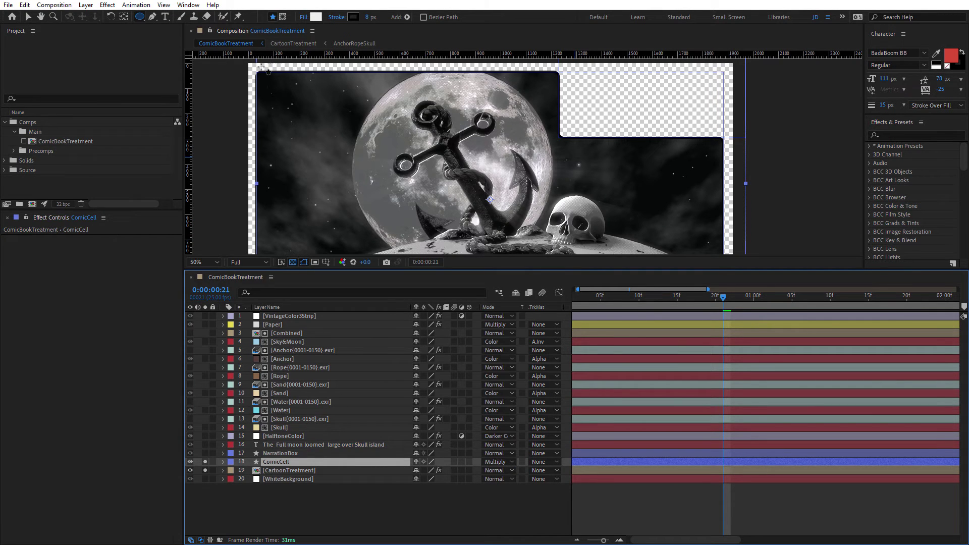
scroll(483, 73, up, 4)
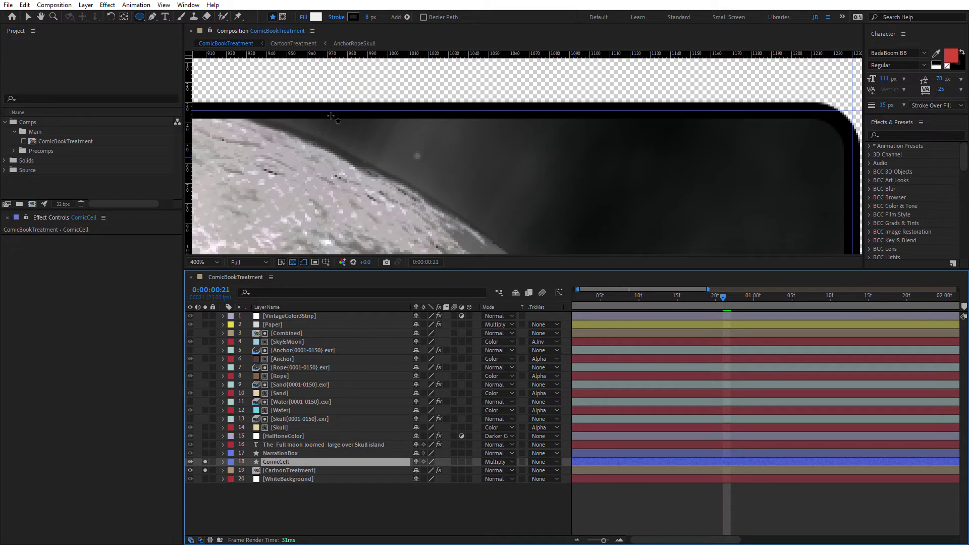
scroll(400, 122, down, 2)
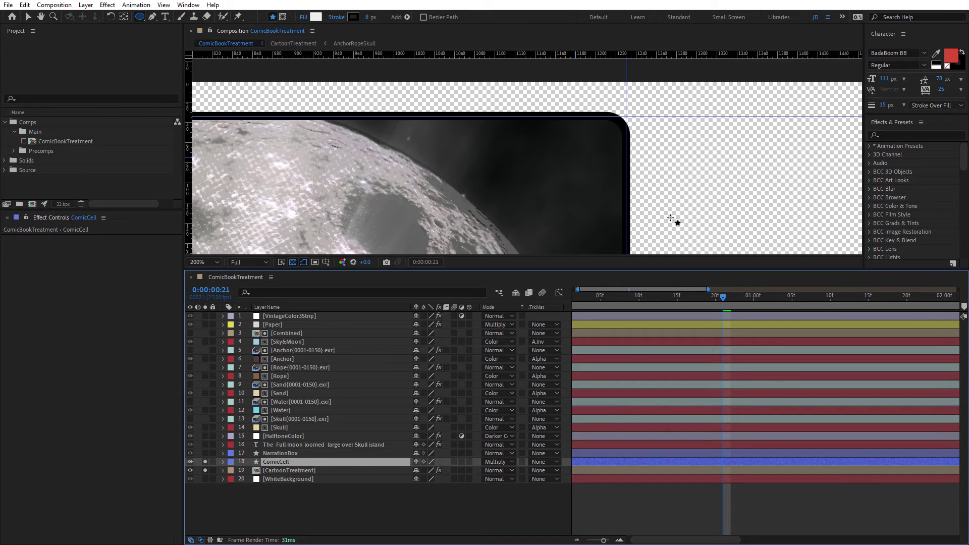
key(h)
drag(666, 210, 505, 141)
scroll(502, 147, down, 1)
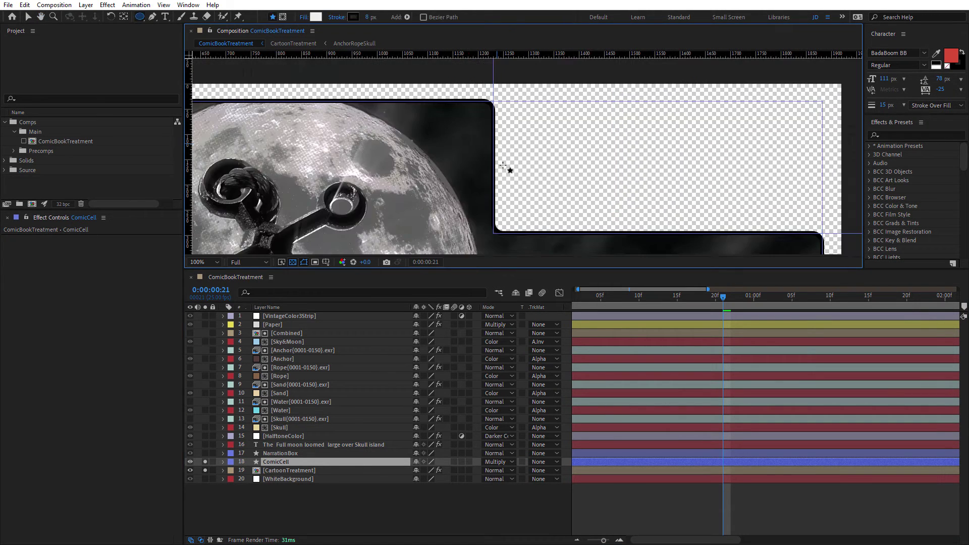
Solo NarrationBox, expand its shape properties, and switch to 'comic book narration' image results.
click(283, 453)
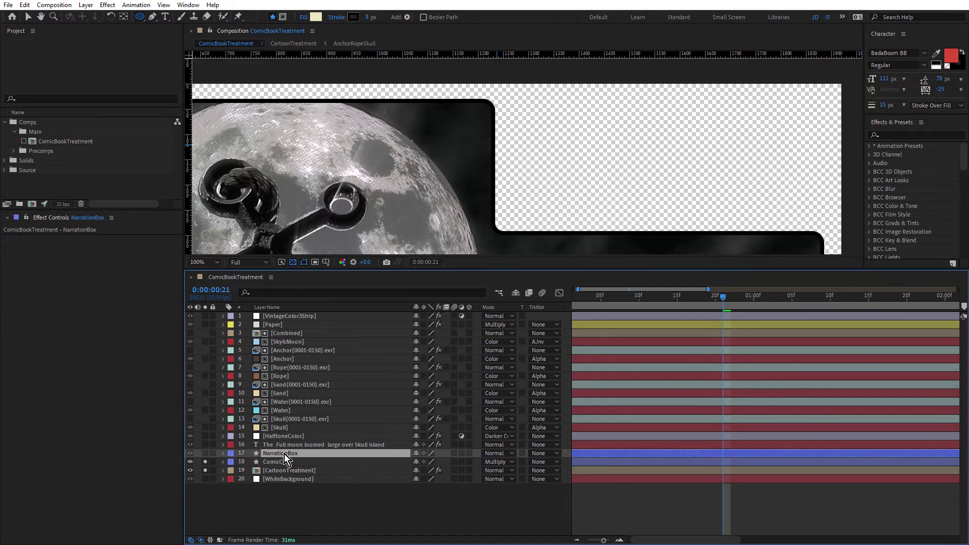
click(206, 453)
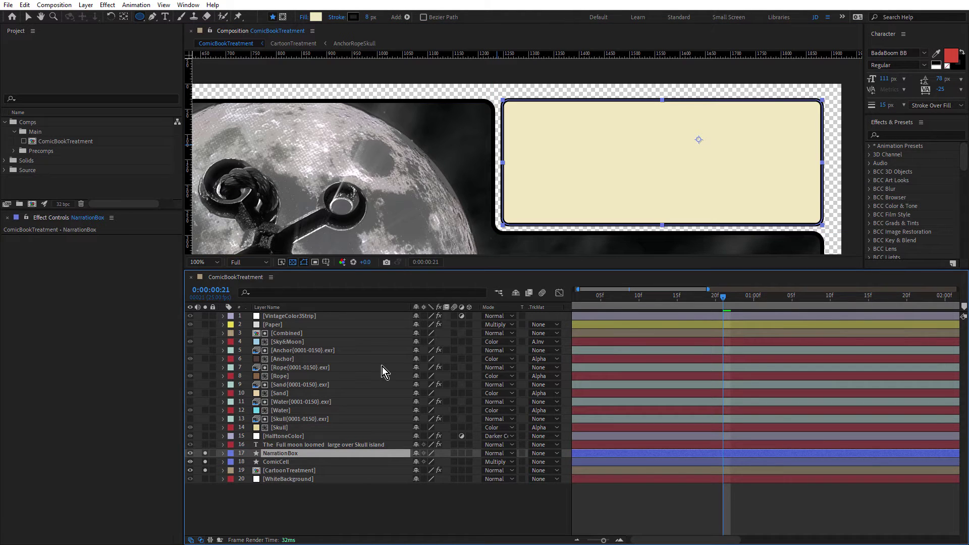
key(u)
key(u)
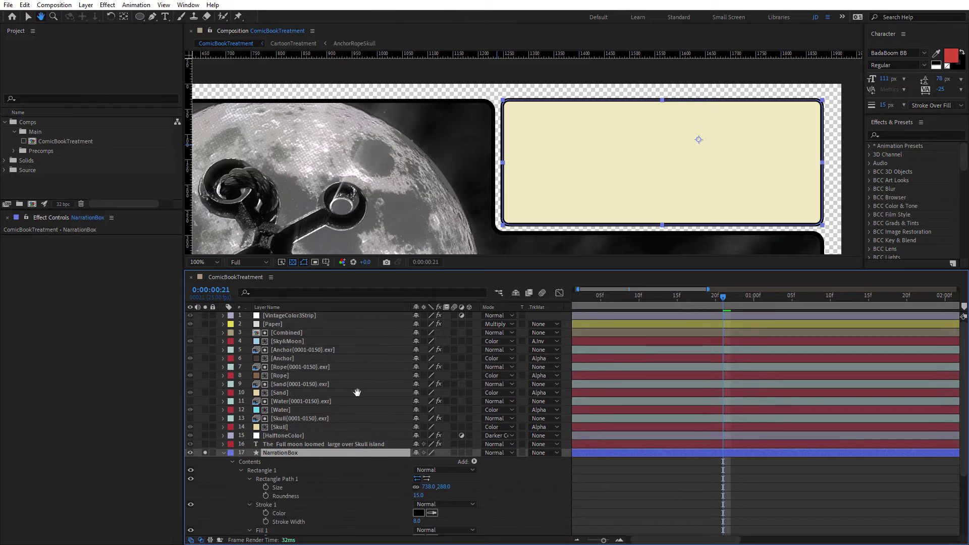
scroll(354, 487, down, 5)
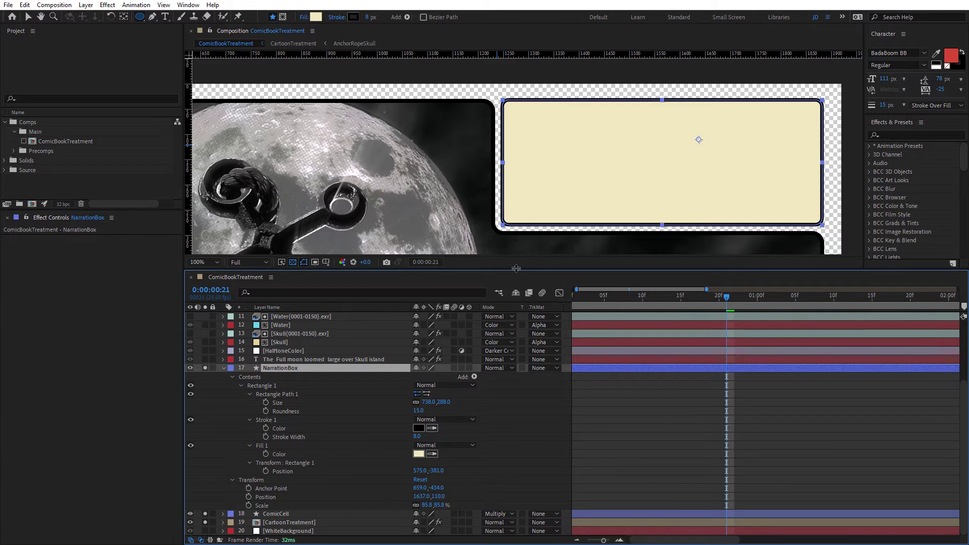
key(alt+Tab)
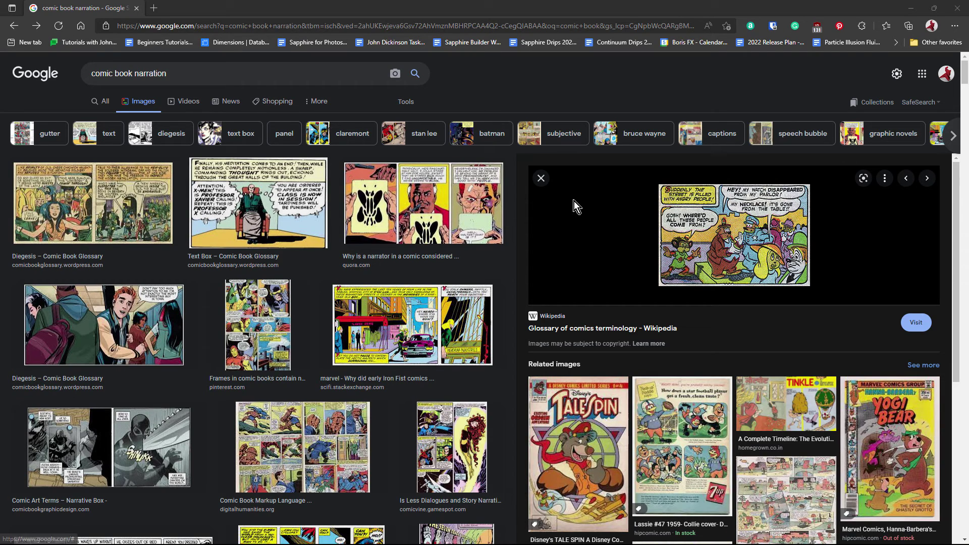
scroll(520, 197, down, 9)
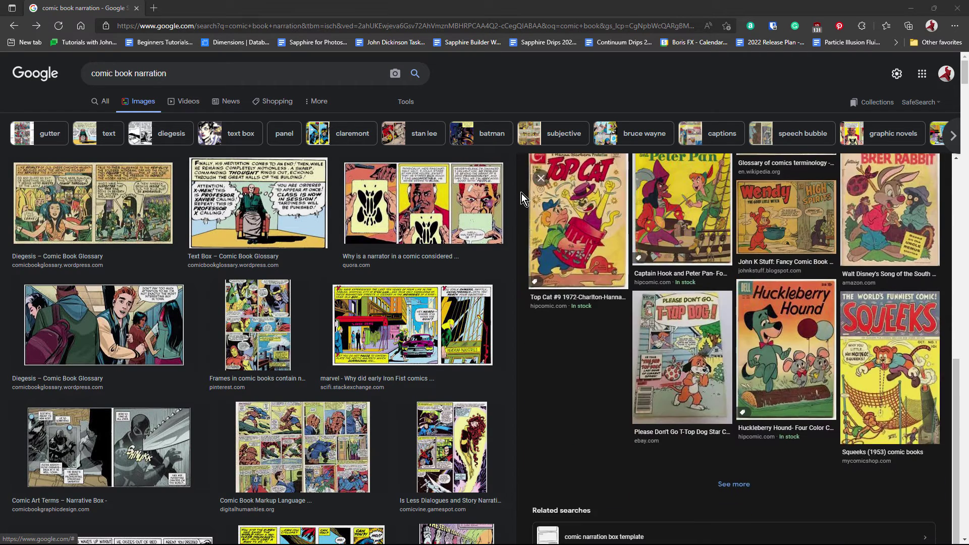
scroll(522, 192, up, 5)
scroll(522, 192, up, 4)
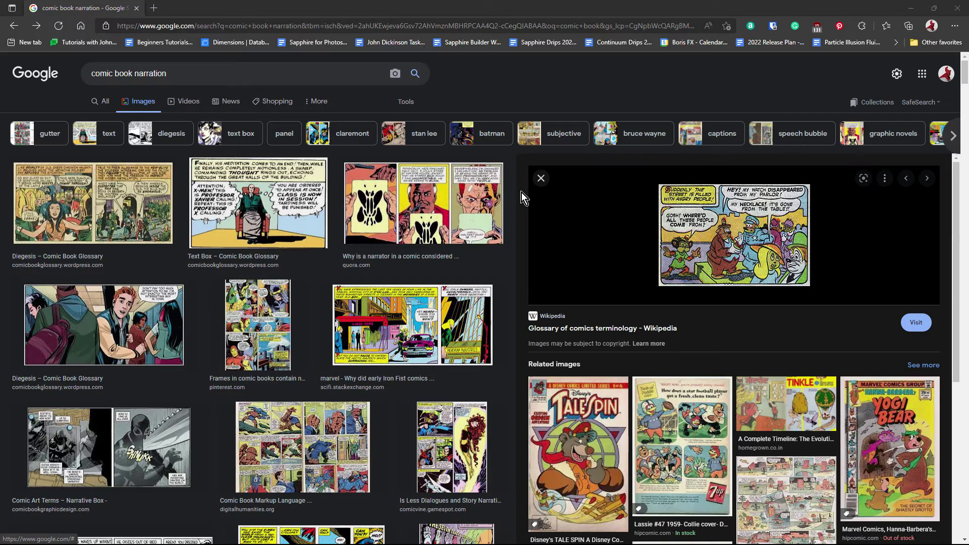
scroll(335, 191, down, 10)
scroll(335, 189, down, 8)
scroll(336, 190, down, 1)
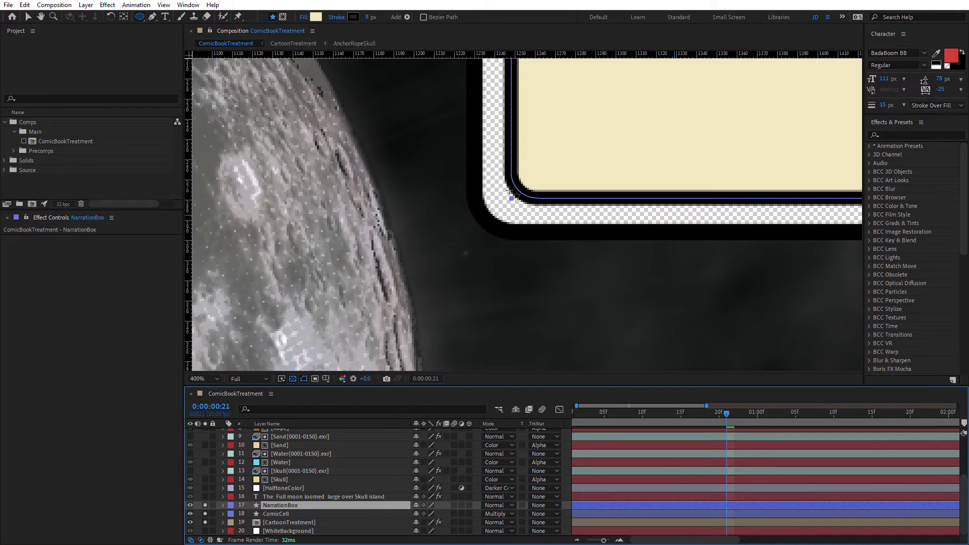
Solo the caption text layer, pan to show the whole caption, and begin editing it.
click(280, 497)
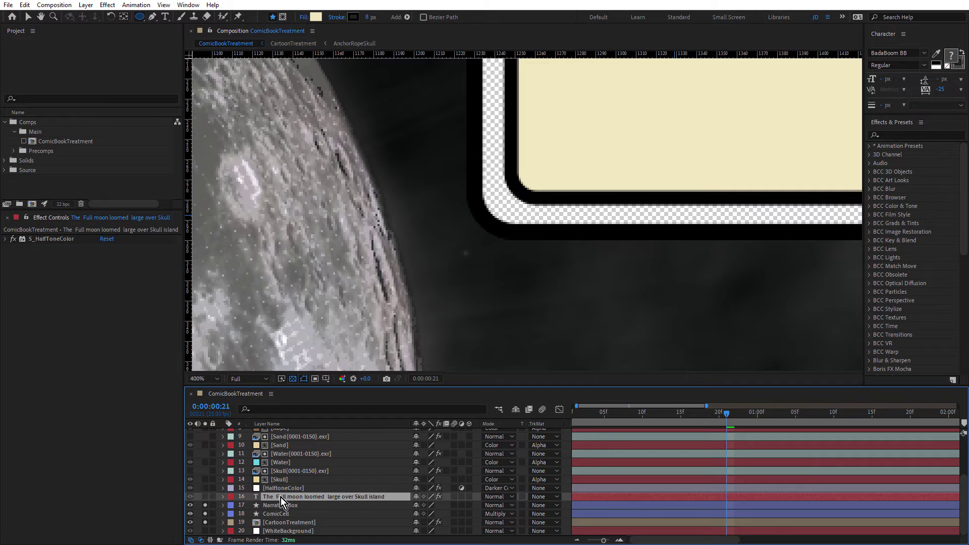
click(206, 497)
scroll(559, 208, down, 2)
scroll(559, 208, down, 2)
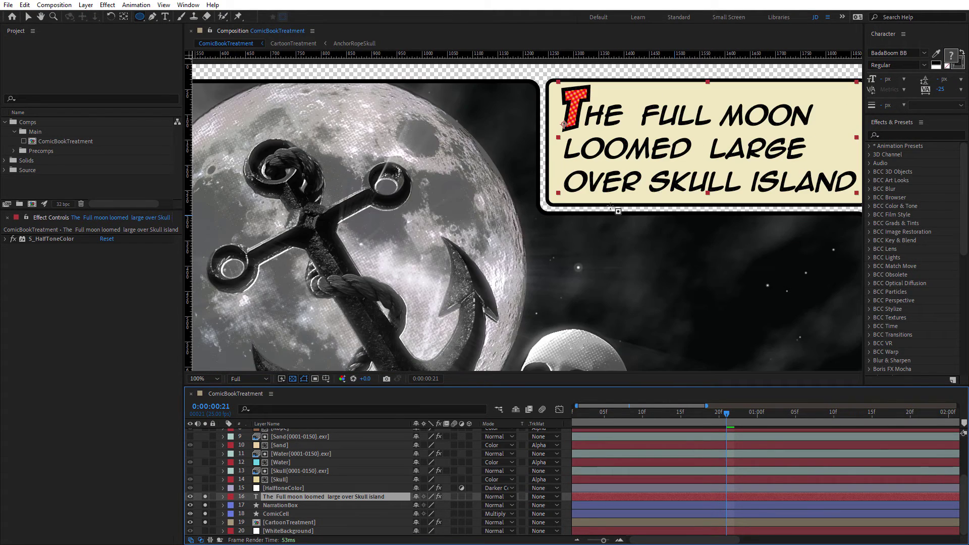
key(h)
drag(666, 169, 504, 214)
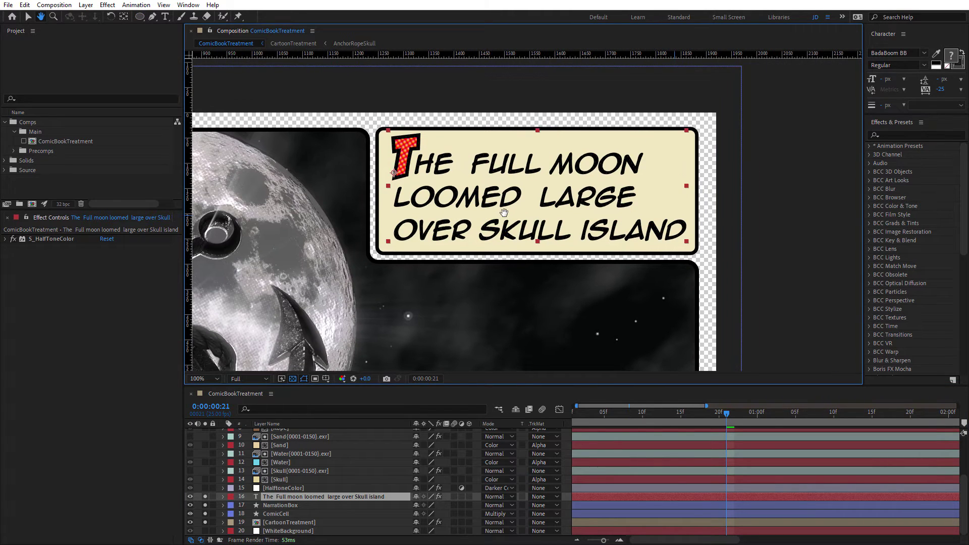
key(q)
key(ctrl+t)
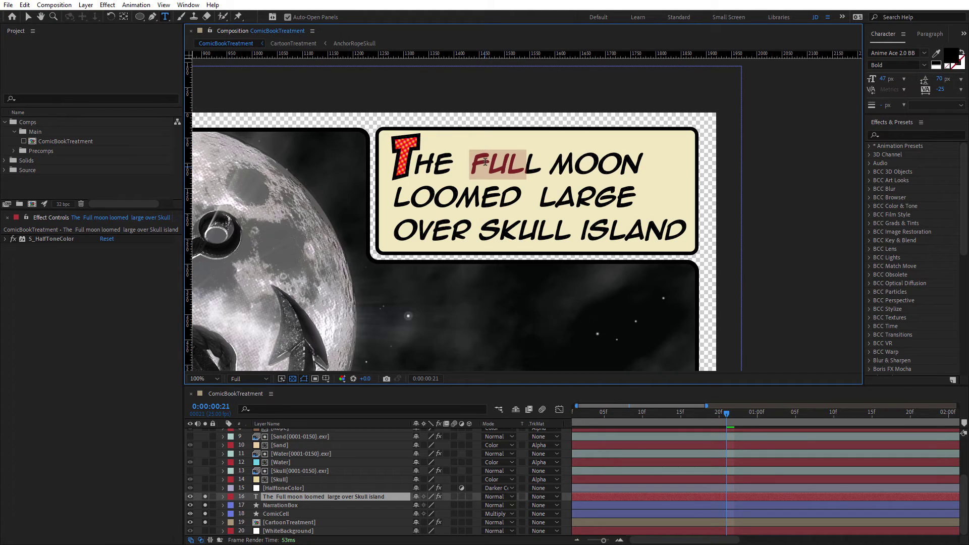
Expand S_HalftoneColor and select HalftoneColor (Dots Frequency 400, Angle -30, Saturation 0.5).
click(281, 498)
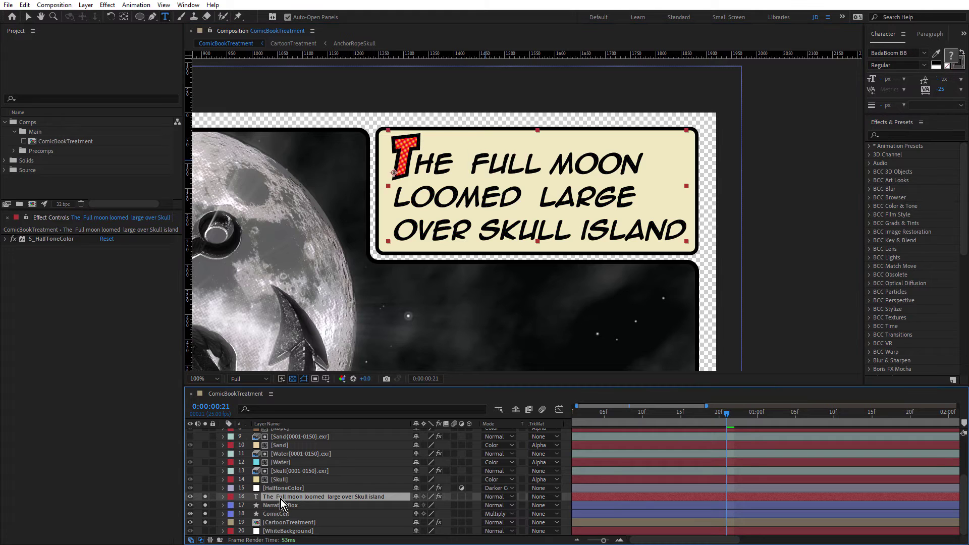
click(6, 239)
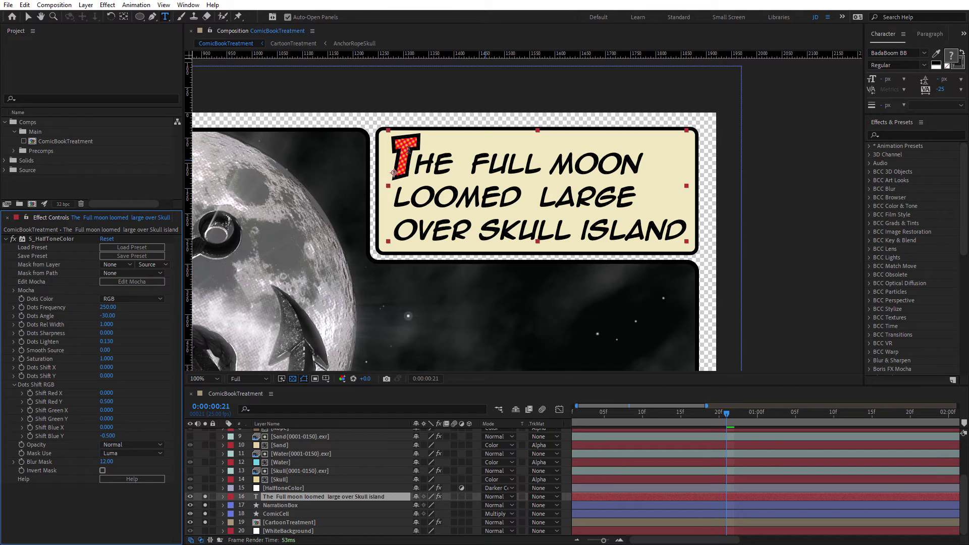
scroll(414, 136, up, 4)
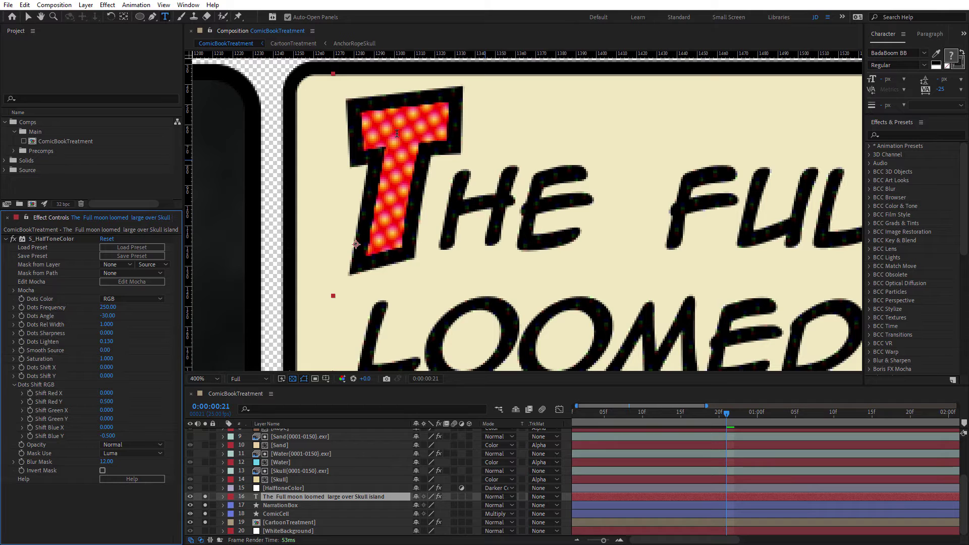
scroll(399, 132, down, 6)
scroll(399, 133, up, 2)
click(282, 488)
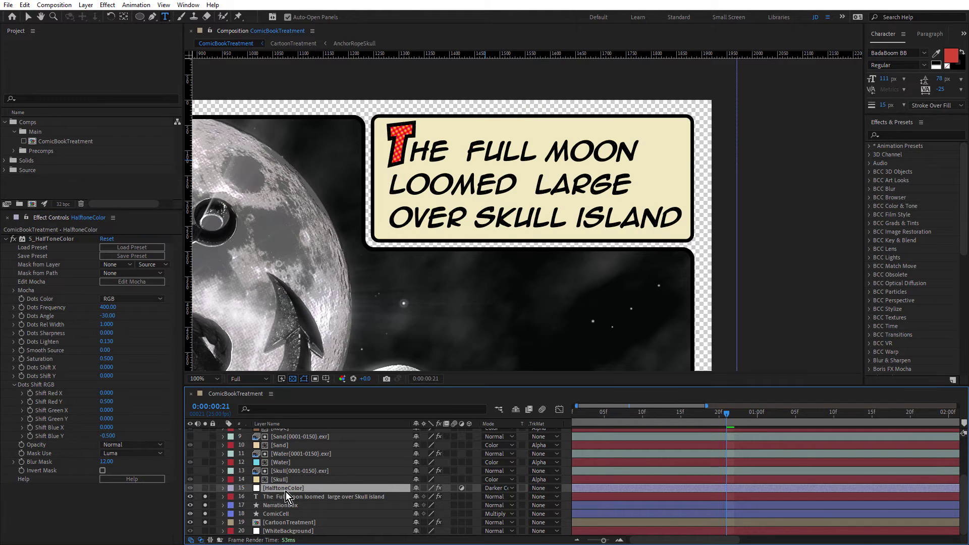
Select layer 14 Skull and solo it to show its flat cream matte.
click(285, 480)
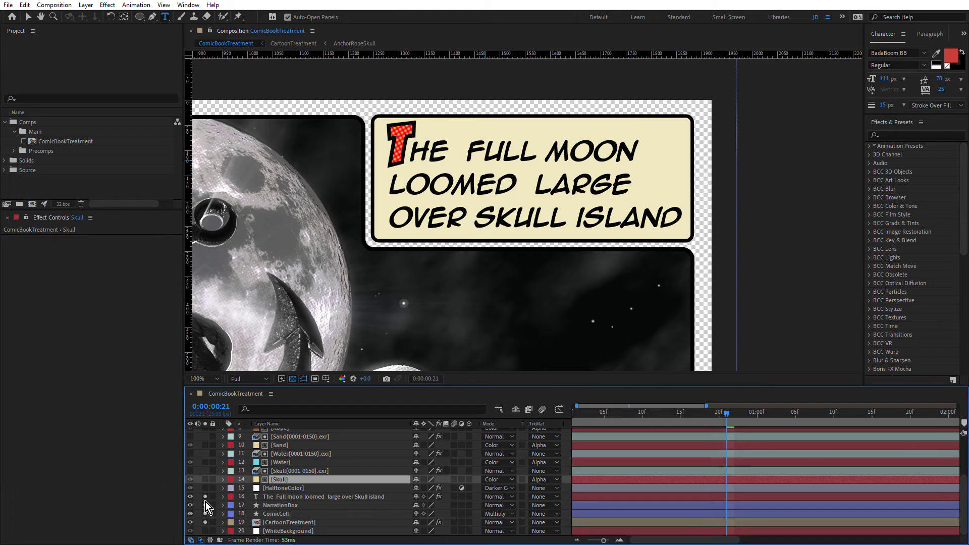
drag(205, 497, 205, 531)
click(204, 480)
scroll(523, 301, down, 2)
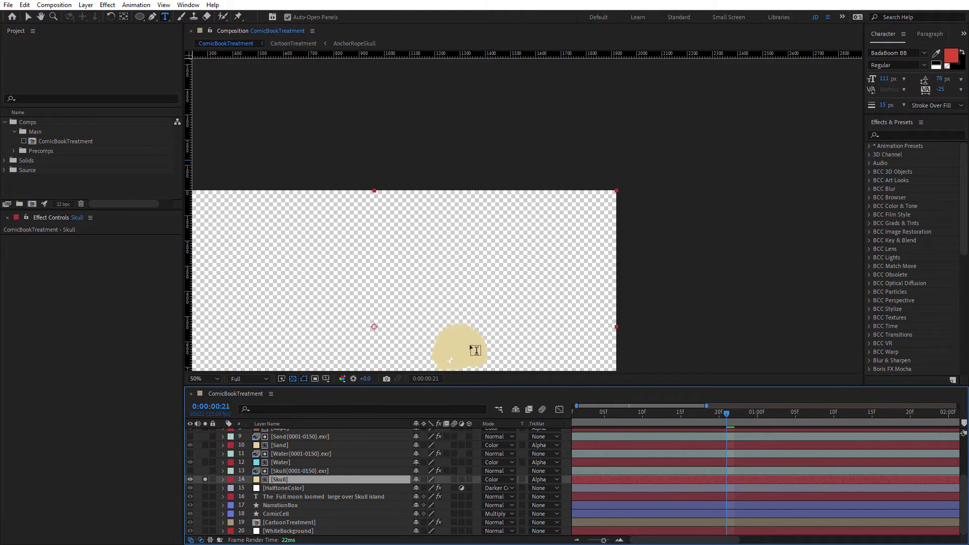
scroll(466, 352, up, 2)
middle_click(529, 279)
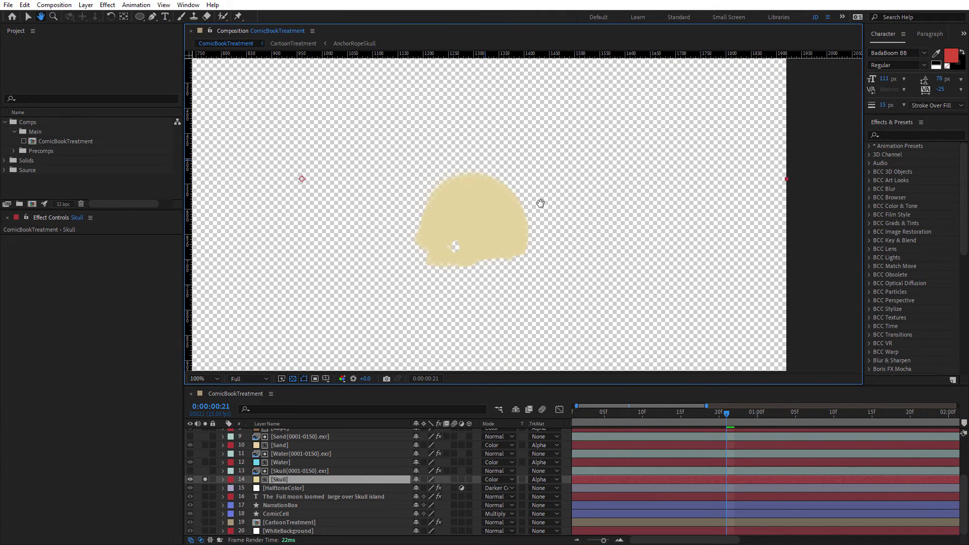
key(ctrl+t)
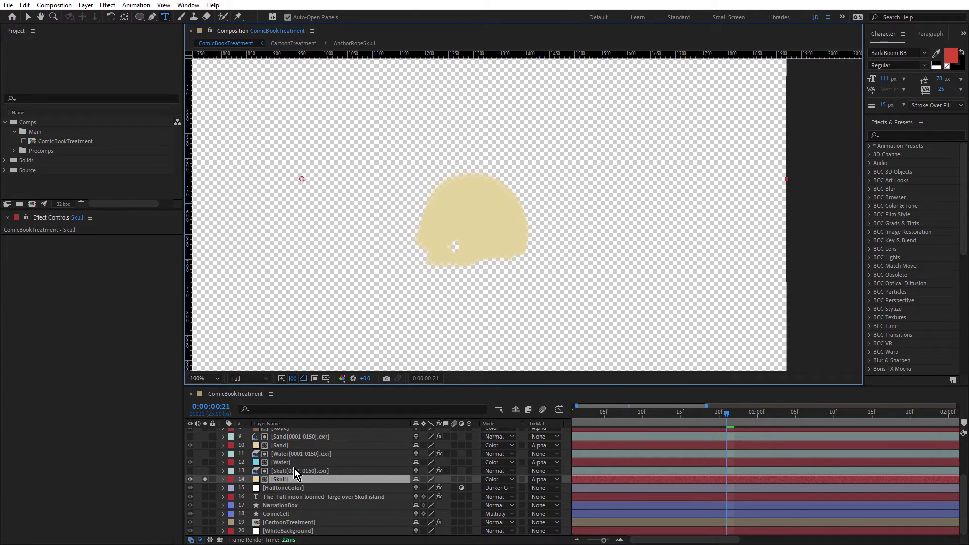
Toggle the Skull solo off and back on to compare against the full scene.
key(h)
scroll(285, 490, up, 3)
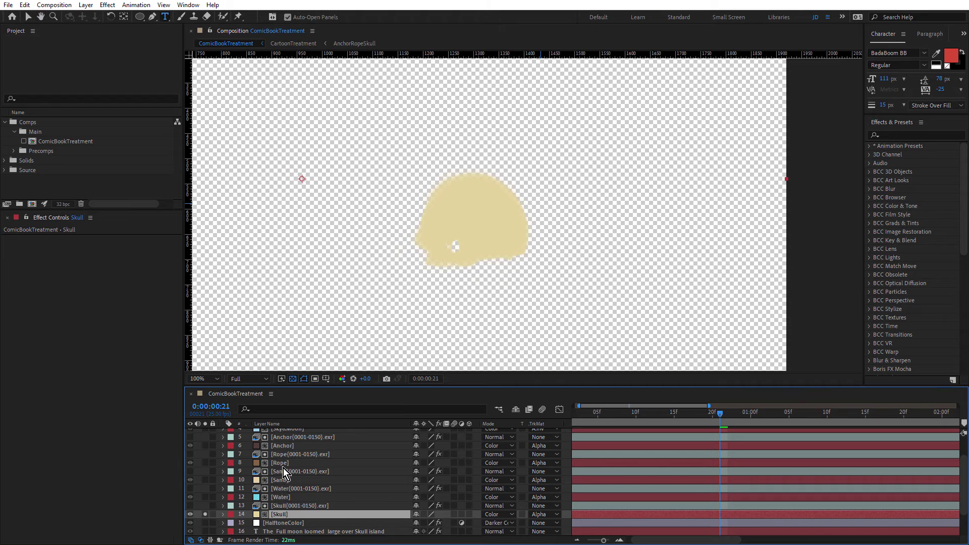
scroll(295, 487, up, 3)
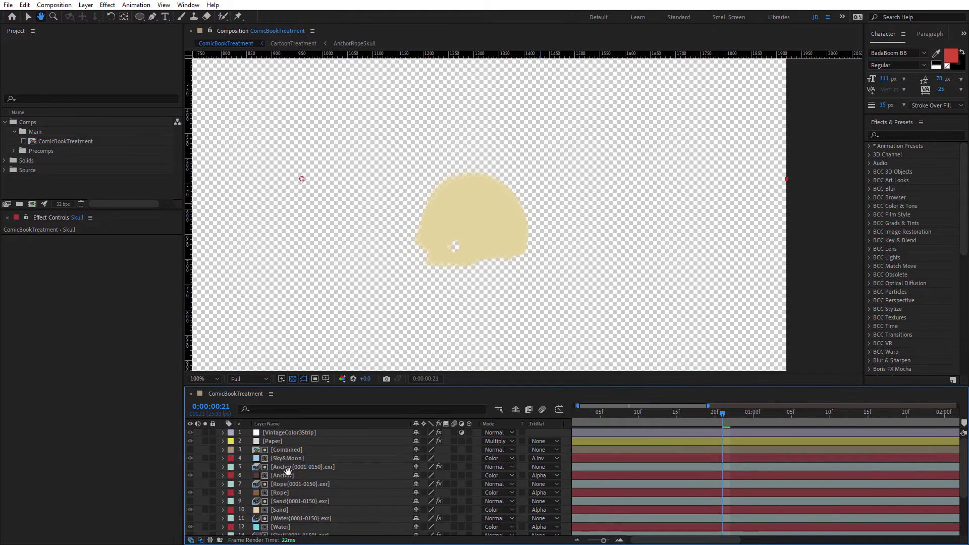
key(ctrl+t)
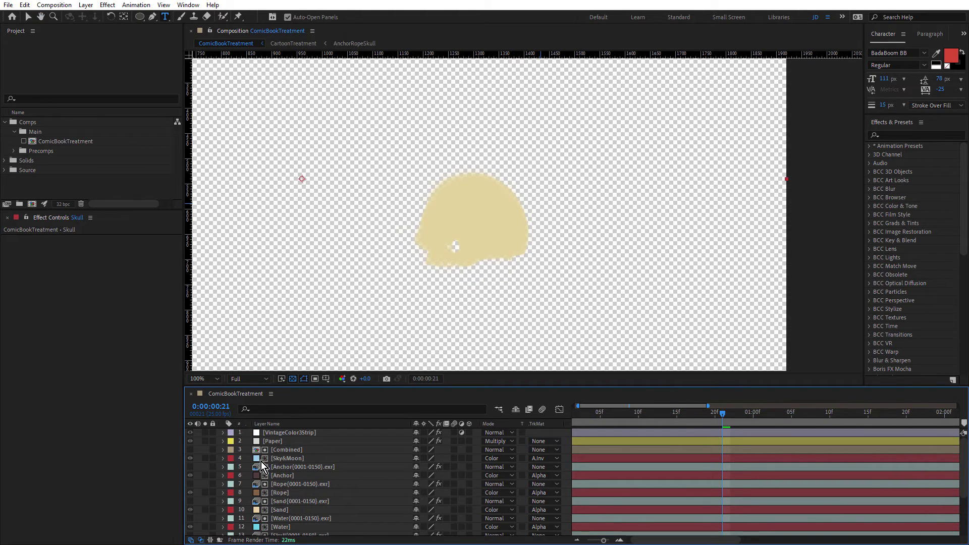
scroll(283, 474, down, 5)
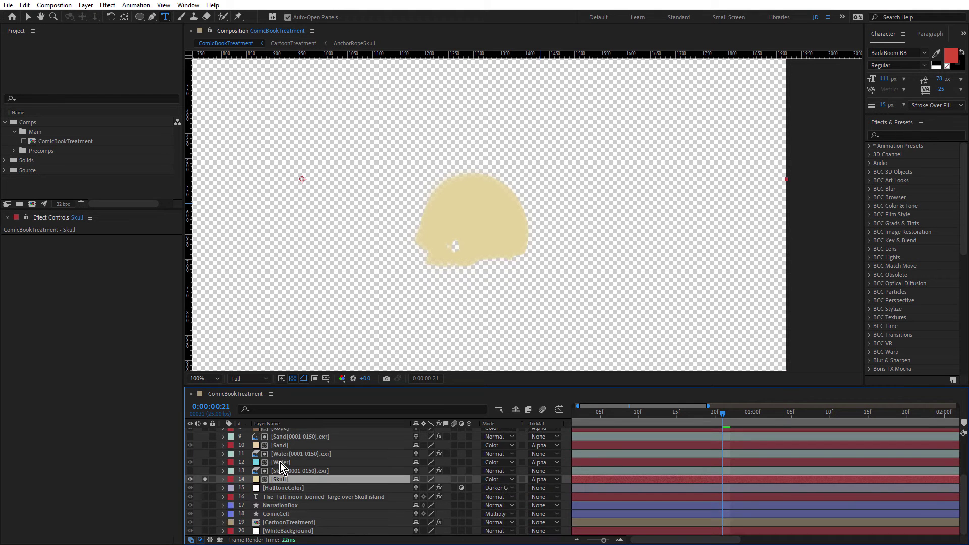
click(205, 480)
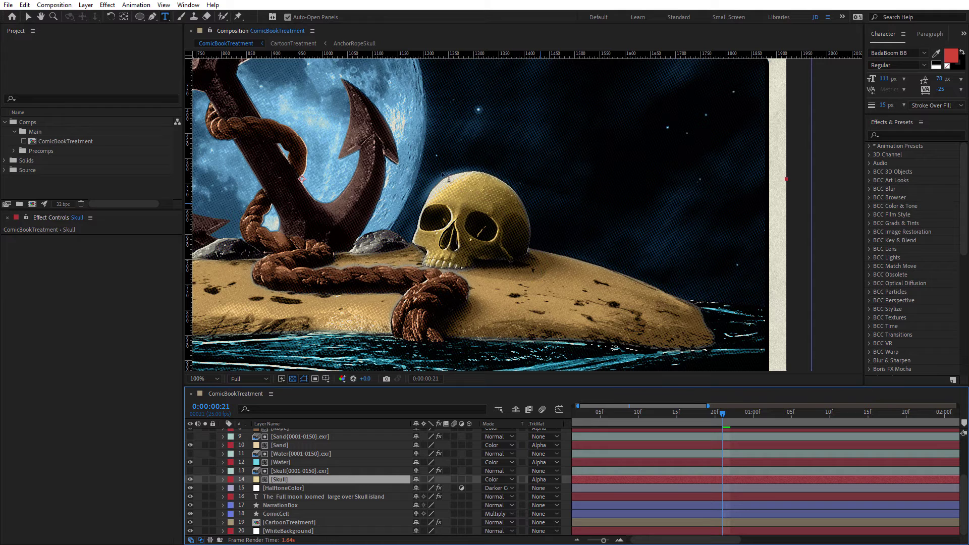
click(206, 480)
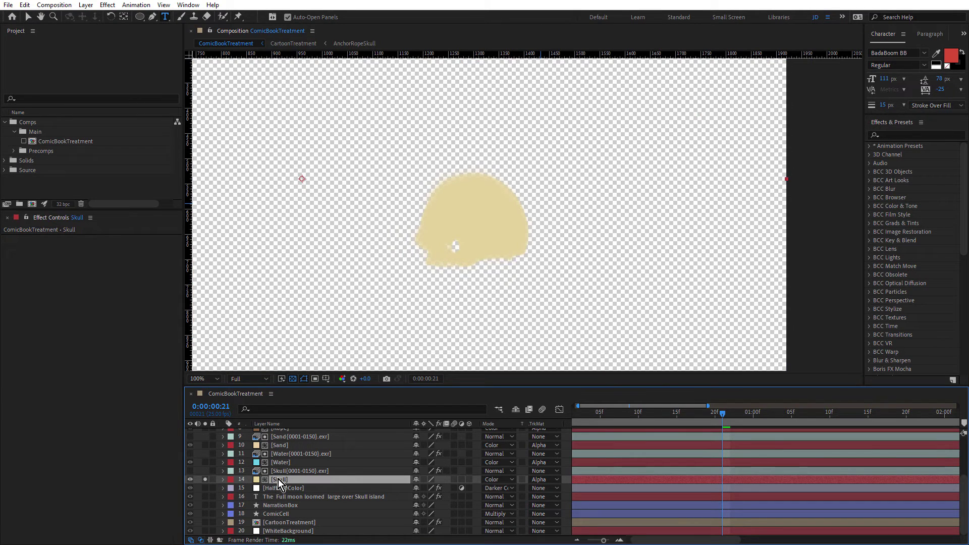
Solo the Skull EXR layer and turn off the transparency grid to view it on black.
click(506, 480)
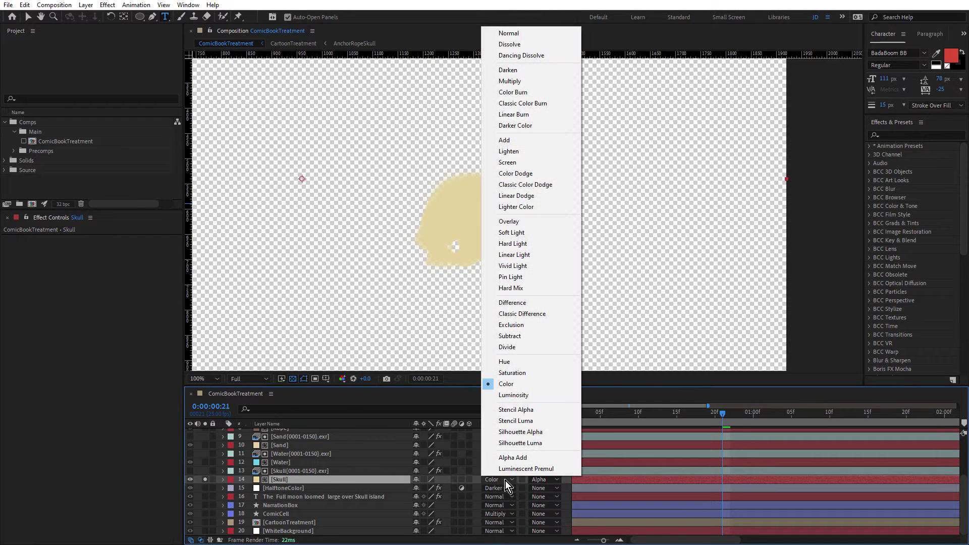
click(301, 470)
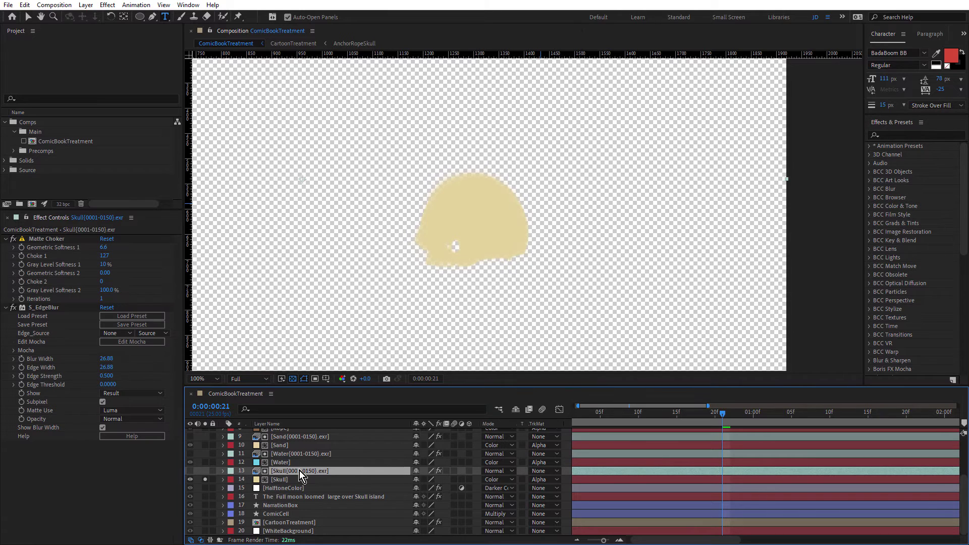
click(190, 470)
click(205, 470)
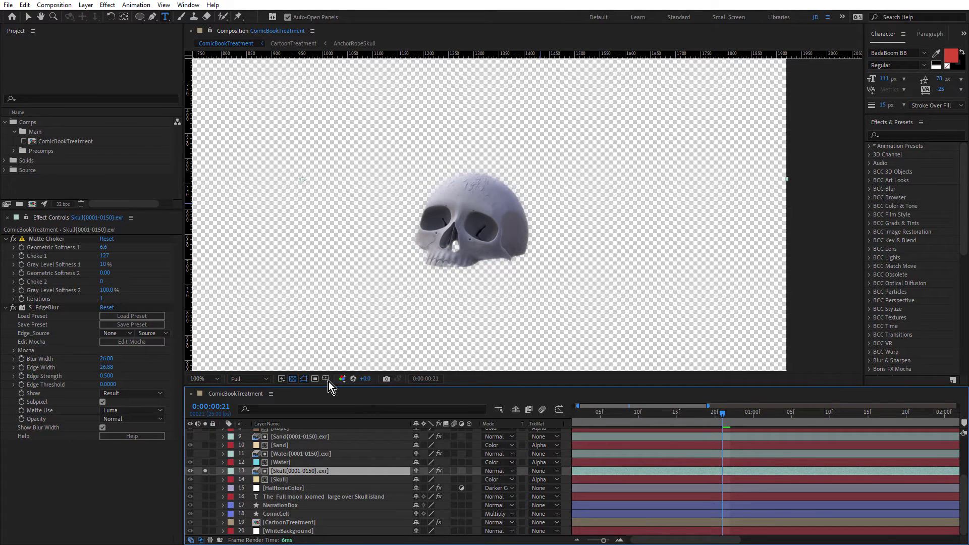
click(293, 380)
click(292, 379)
scroll(496, 209, up, 1)
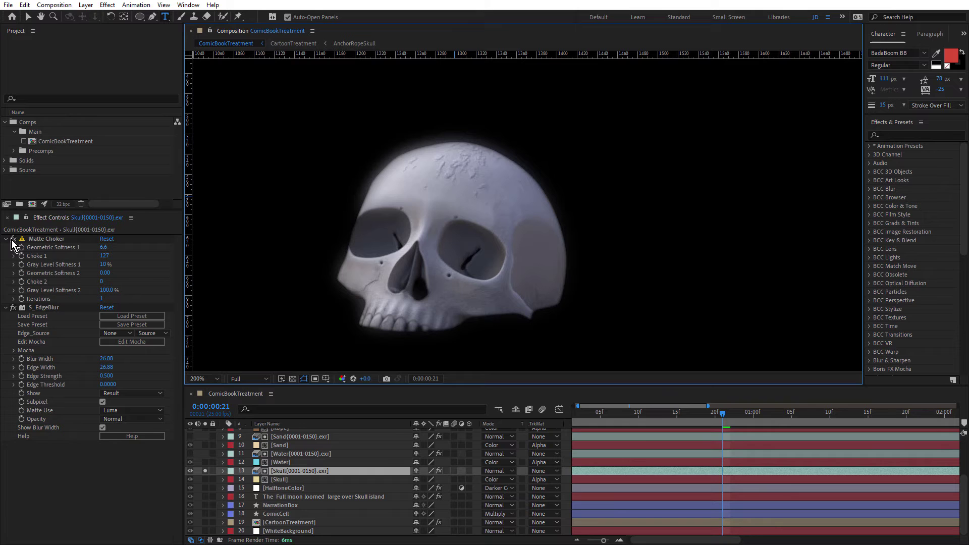
Enable Matte Choker on the Skull EXR layer, keeping S_EdgeBlur switched on.
click(14, 307)
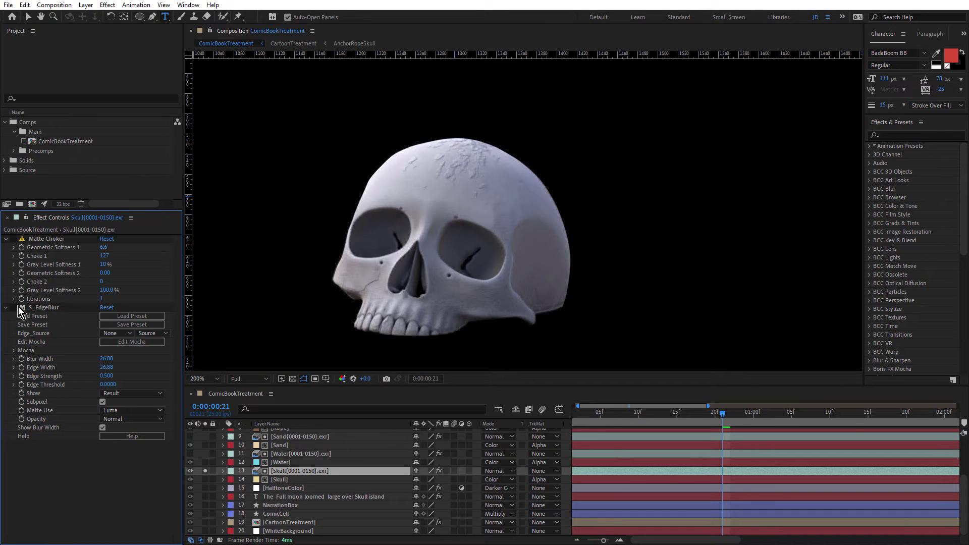
click(14, 238)
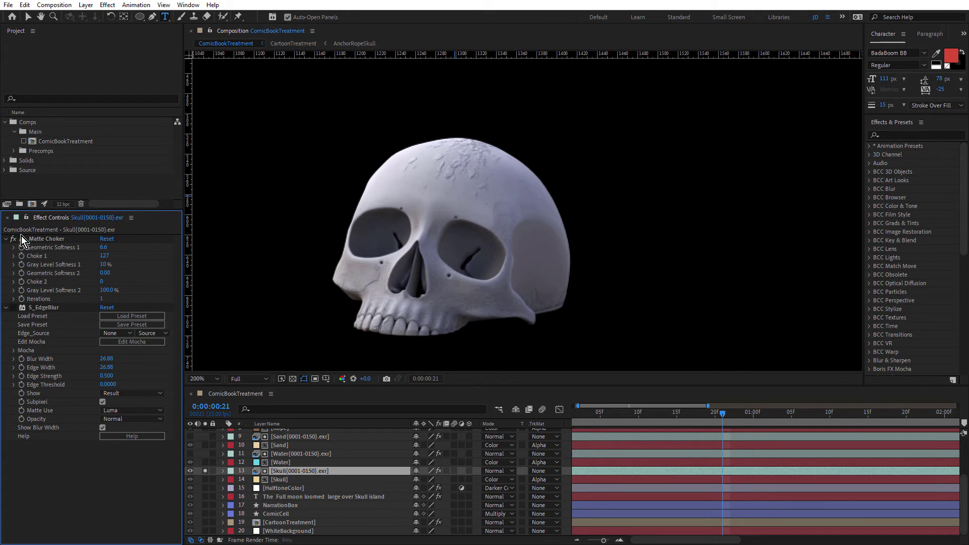
click(43, 309)
click(14, 307)
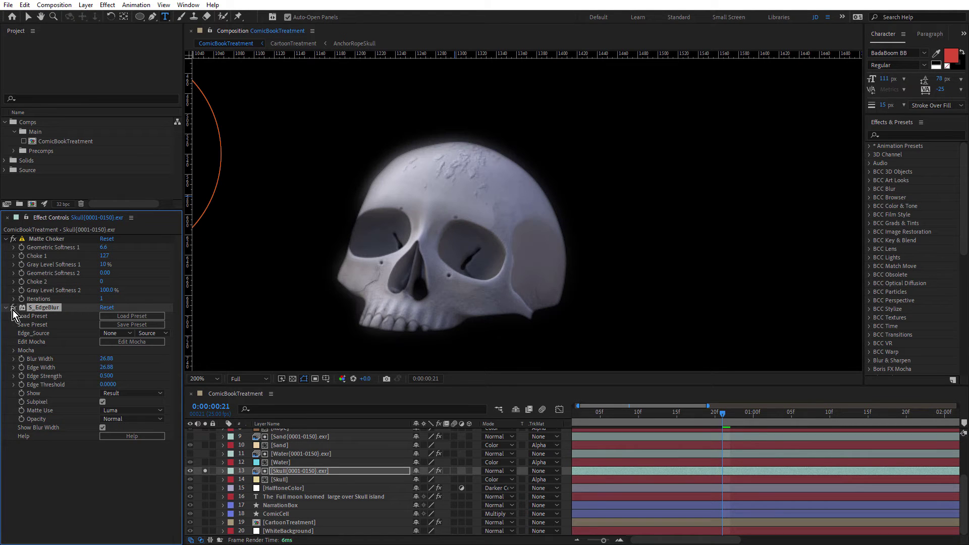
scroll(506, 187, up, 2)
scroll(512, 151, up, 1)
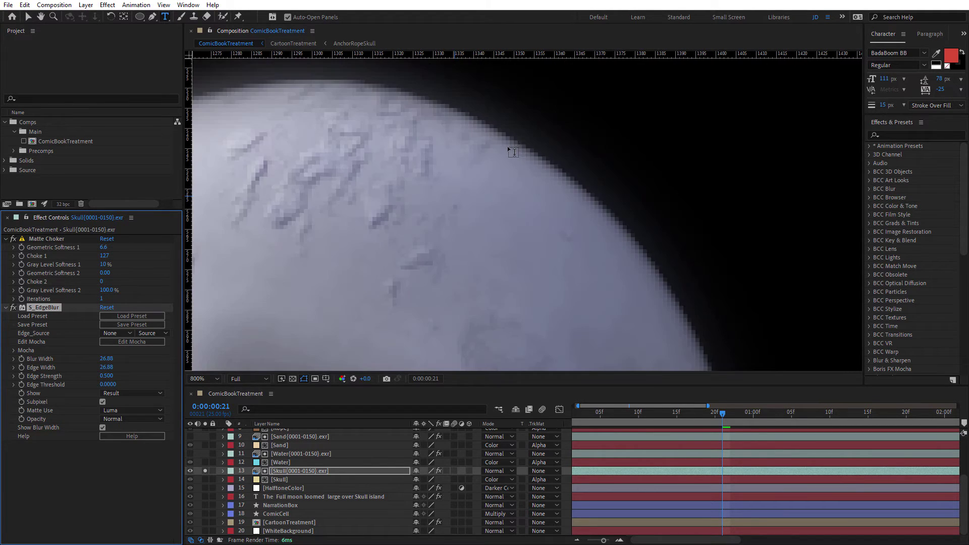
Toggle S_EdgeBlur repeatedly to compare edges, leave it on, then solo the flat Skull layer.
click(14, 308)
click(13, 308)
click(14, 308)
click(14, 307)
click(14, 307)
click(205, 471)
click(204, 480)
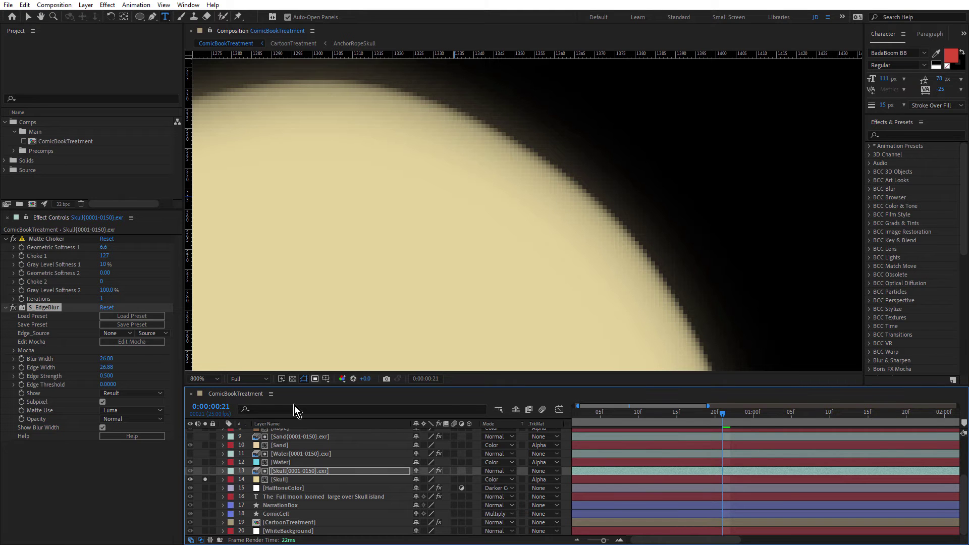
Unsolo to show the full composite and make the Skull colour layer visible again.
click(206, 480)
scroll(588, 233, down, 1)
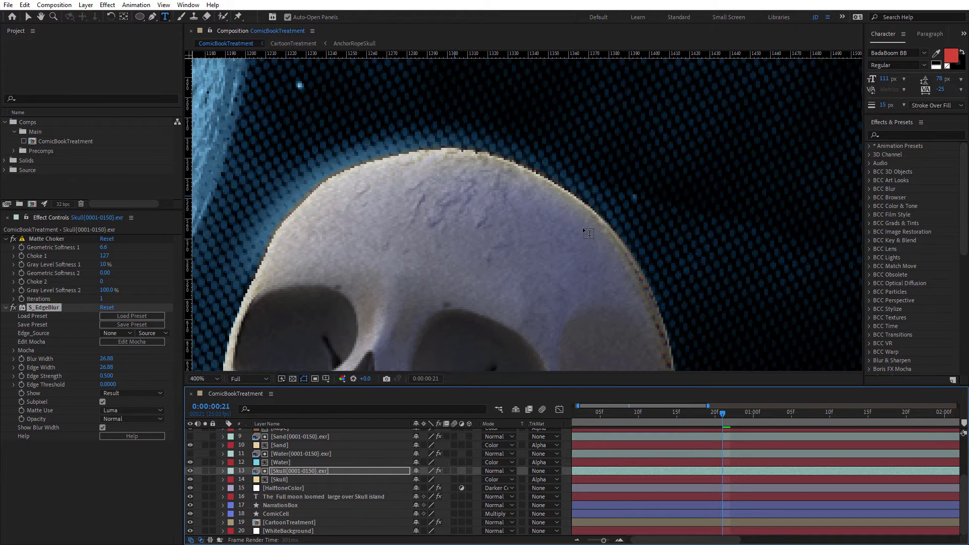
scroll(587, 233, down, 2)
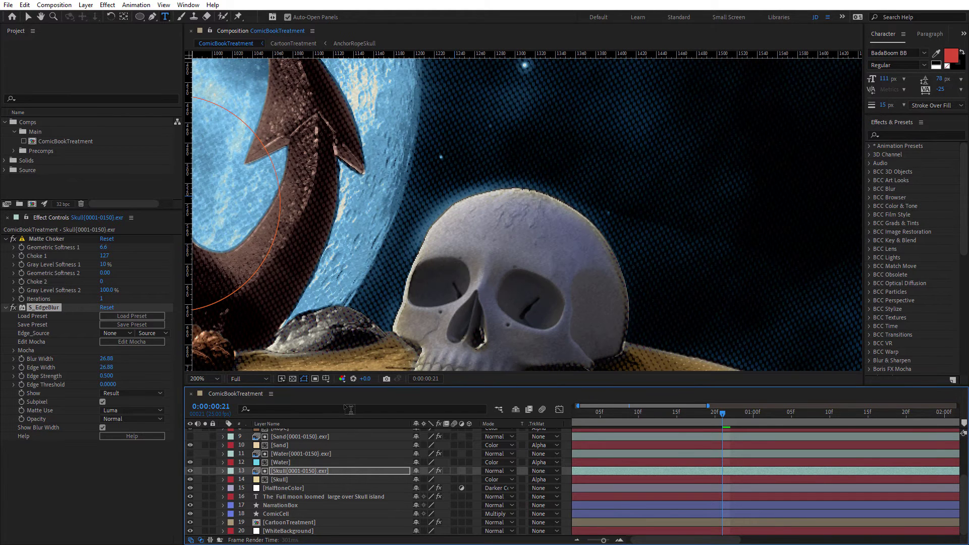
click(189, 479)
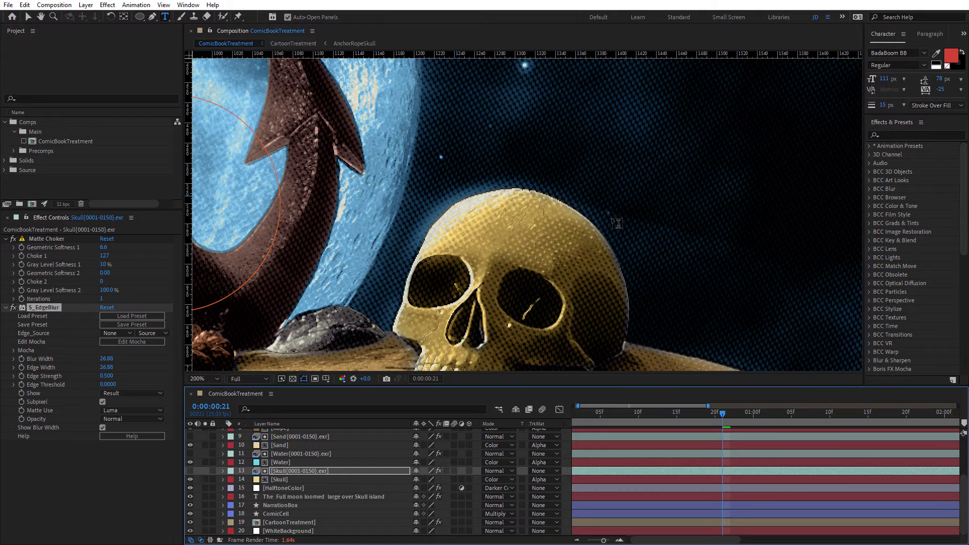
scroll(603, 243, up, 4)
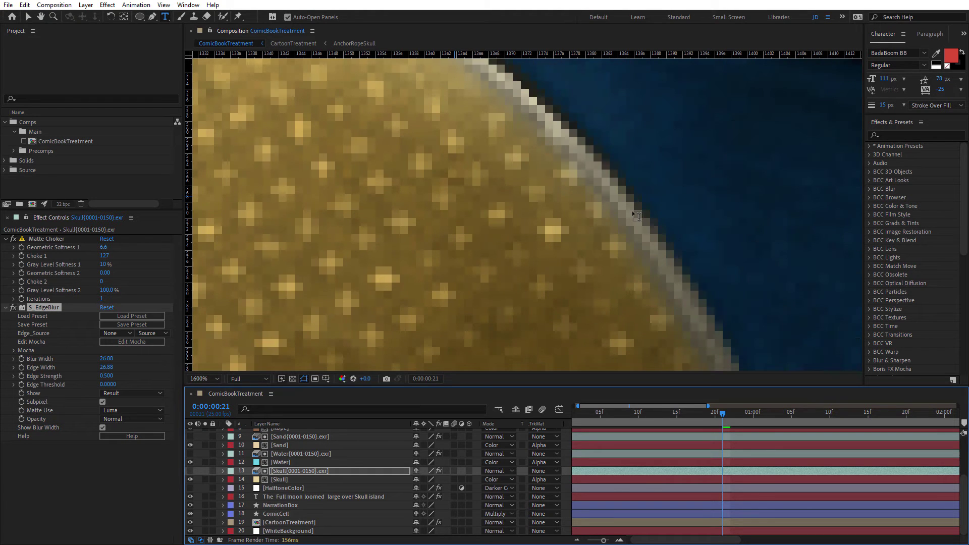
scroll(637, 216, down, 1)
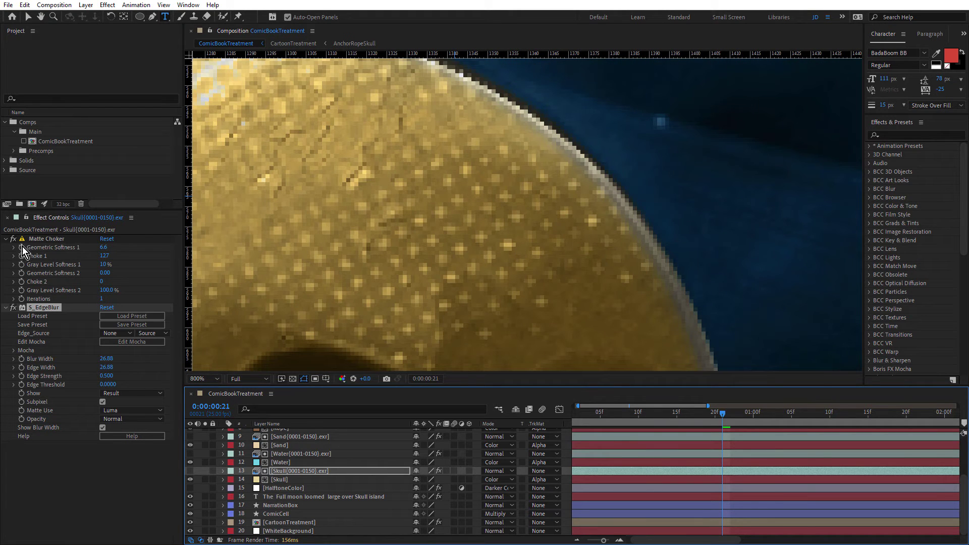
Toggle Matte Choker to compare edges and re-enable the skull layer's effects.
click(13, 239)
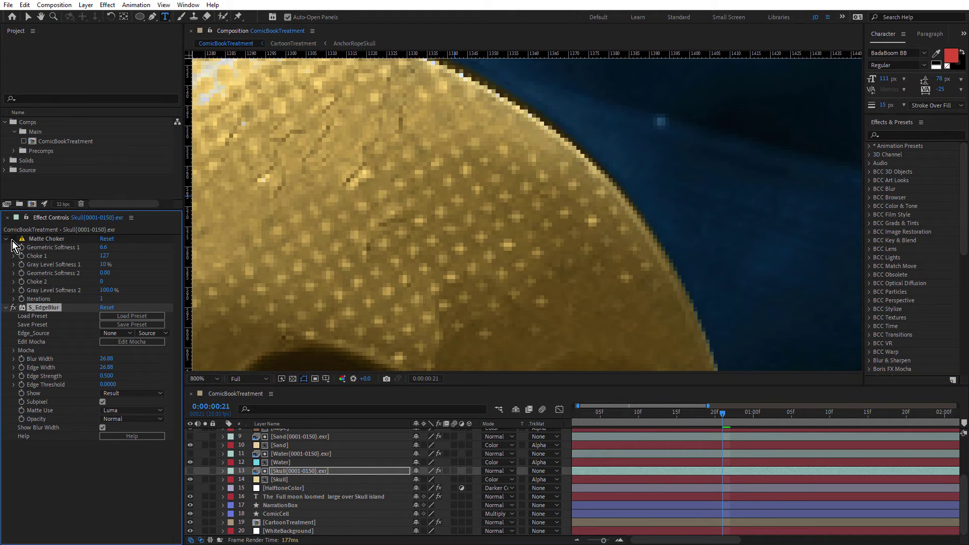
click(12, 239)
click(15, 241)
click(14, 308)
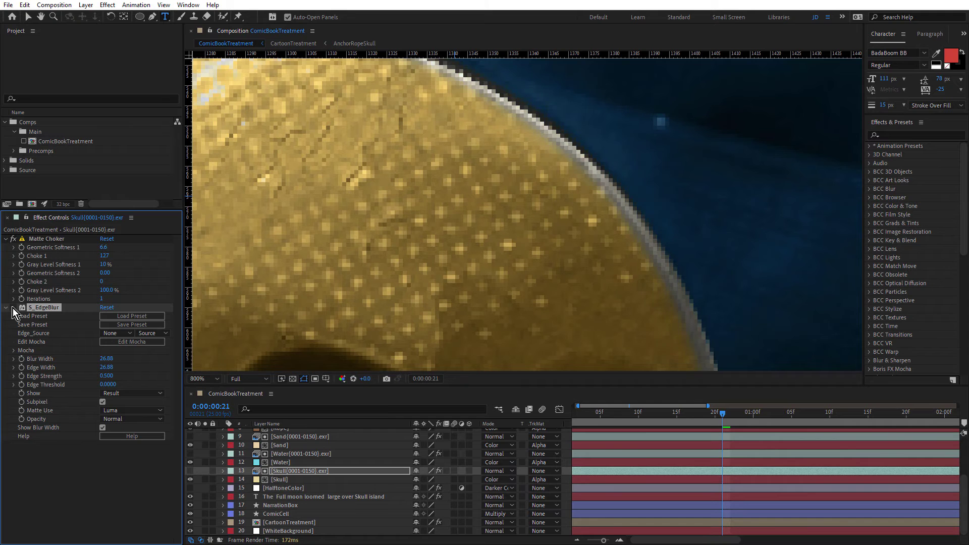
click(14, 308)
scroll(602, 169, down, 5)
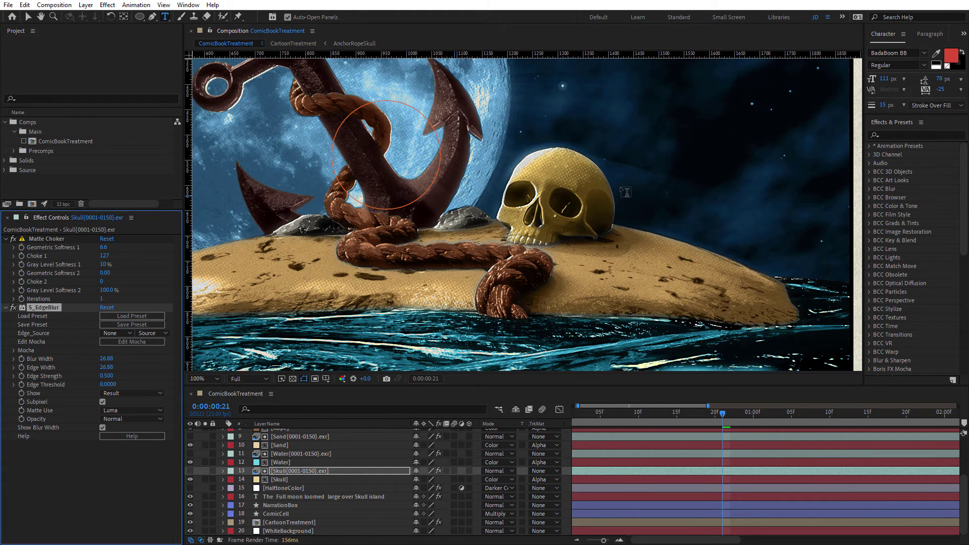
scroll(607, 181, up, 2)
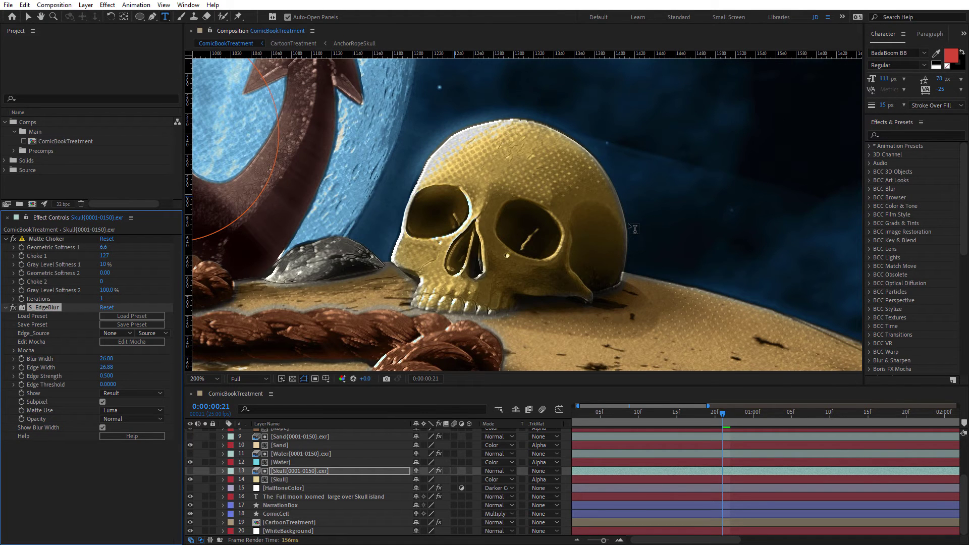
scroll(656, 295, up, 2)
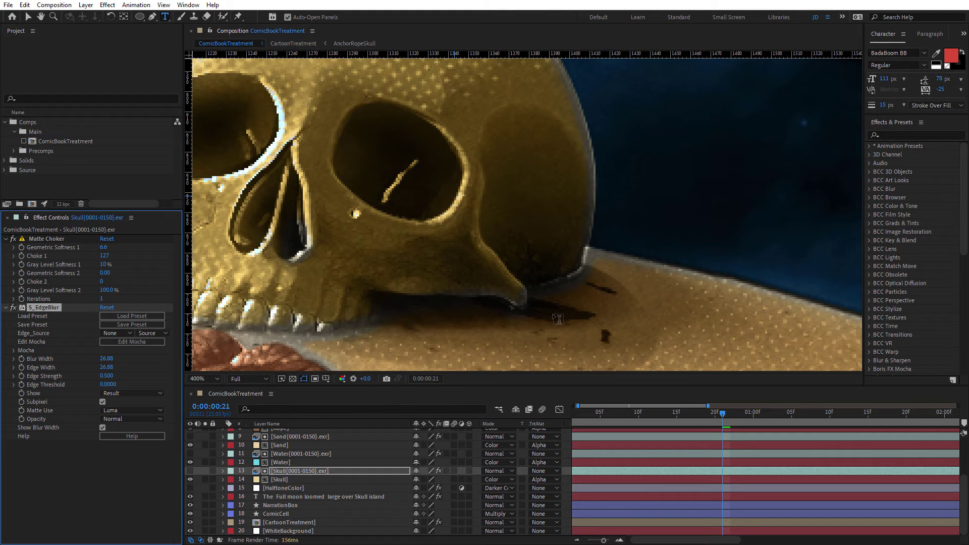
key(comma)
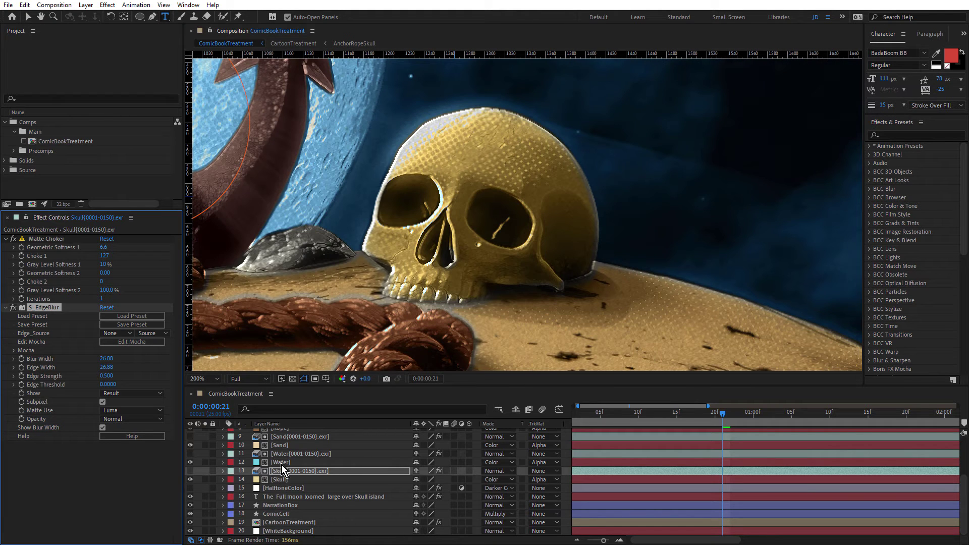
click(281, 463)
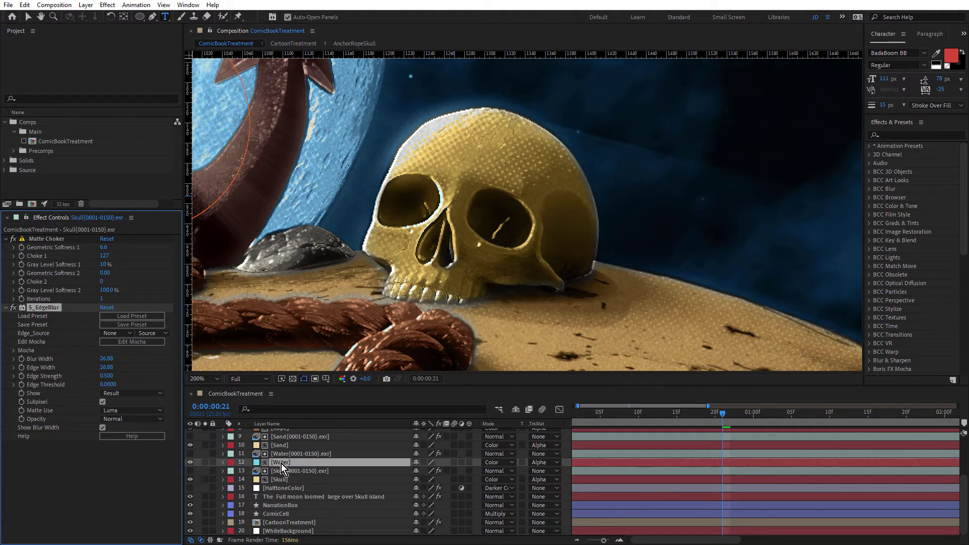
click(205, 463)
scroll(525, 257, down, 3)
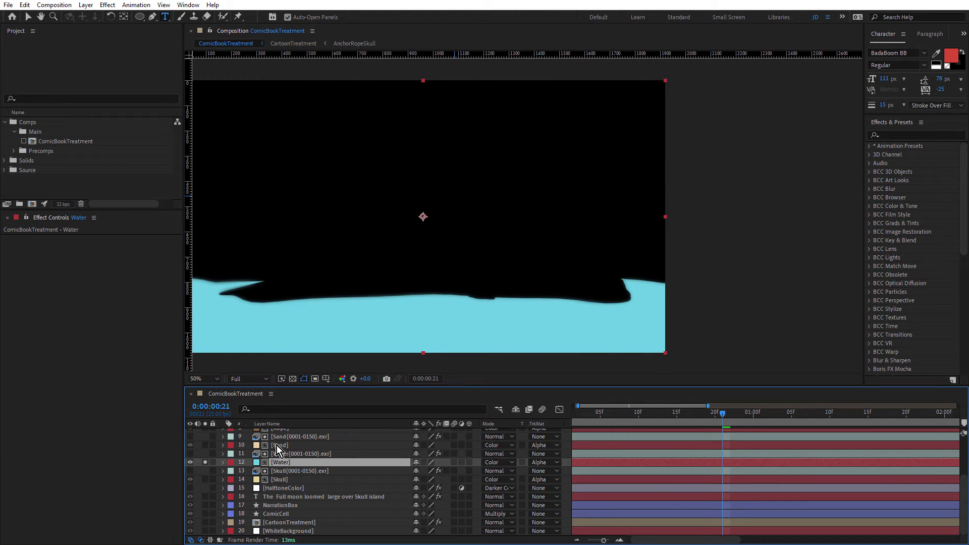
click(280, 445)
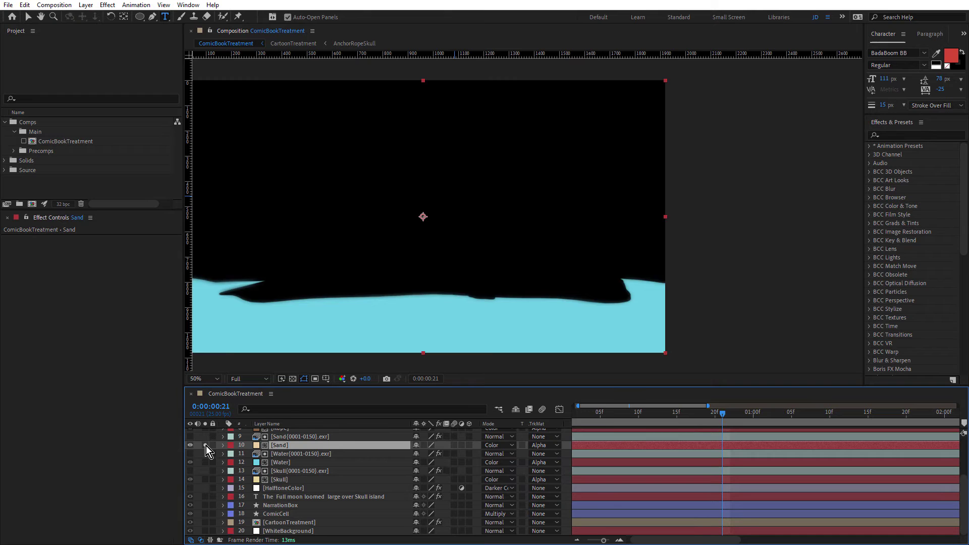
alt+click(205, 445)
drag(466, 264, 497, 253)
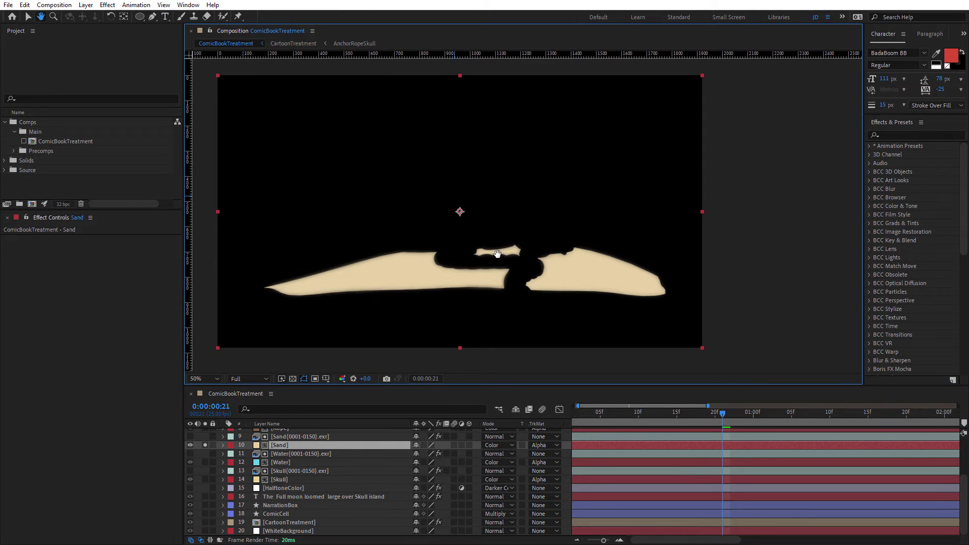
scroll(306, 459, up, 2)
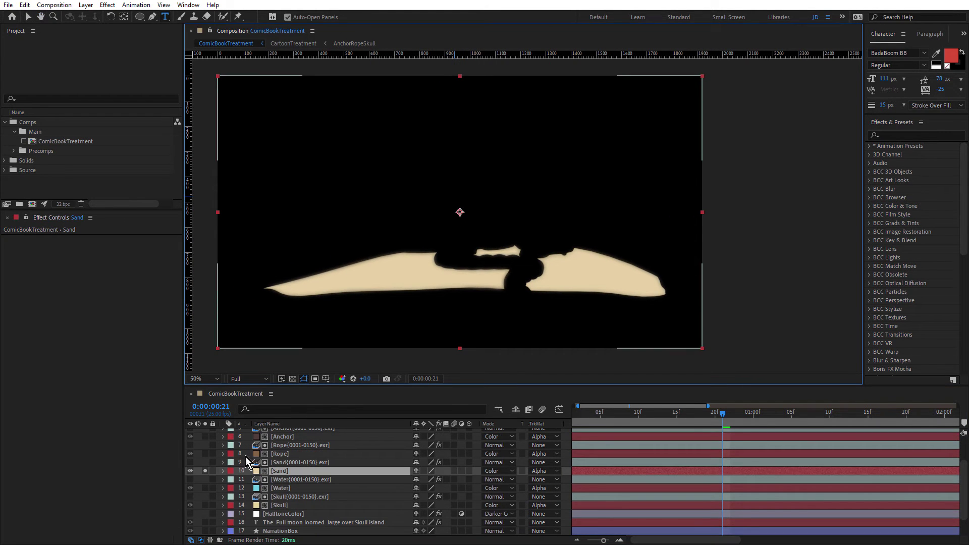
alt+click(205, 453)
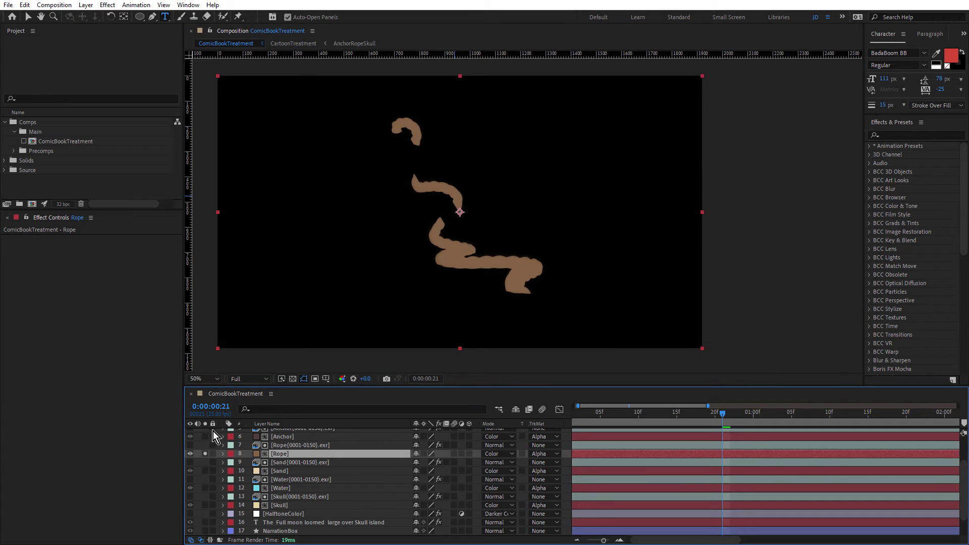
alt+click(205, 436)
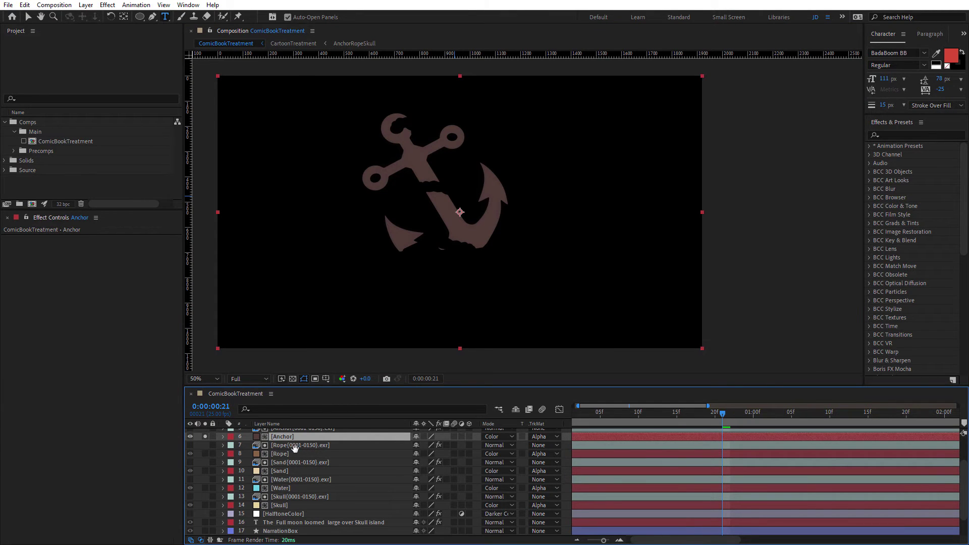
scroll(294, 449, up, 3)
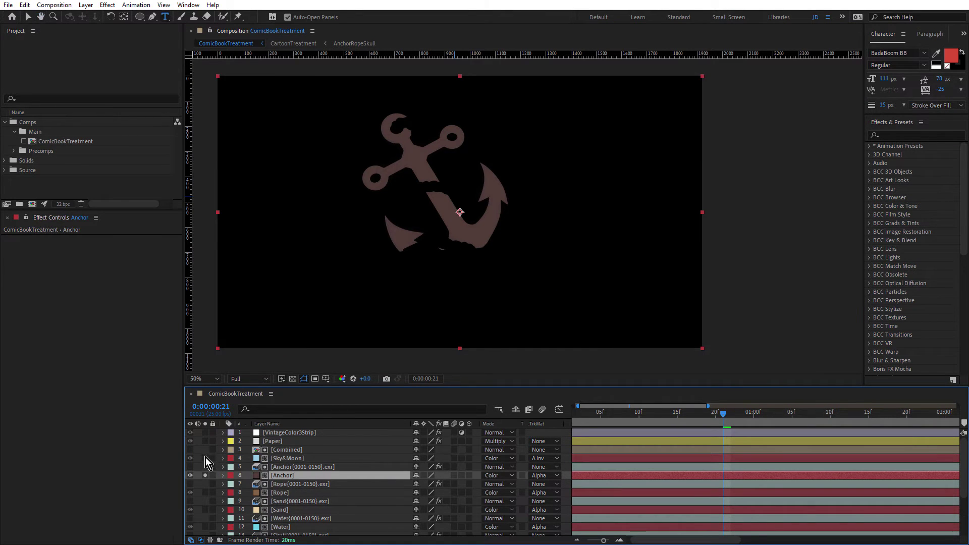
alt+click(204, 458)
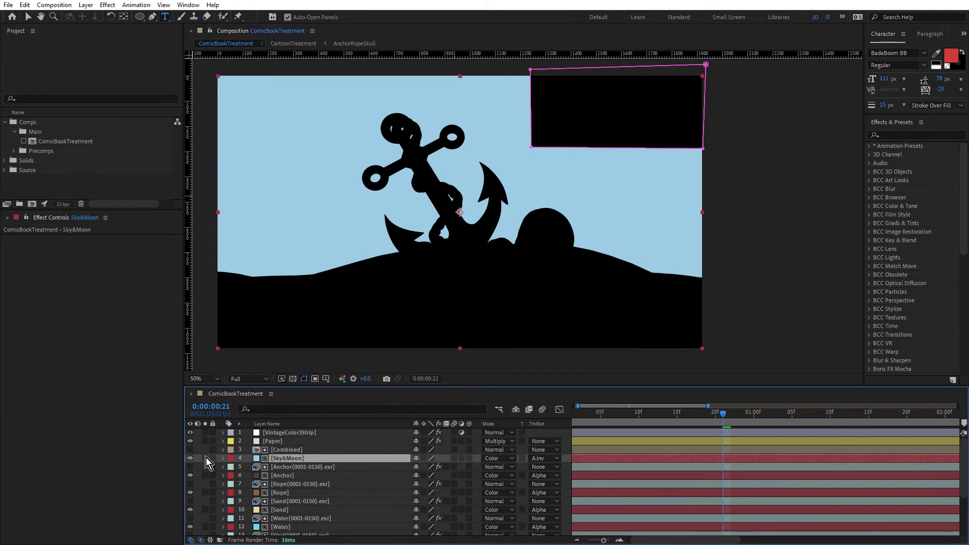
click(205, 458)
Move HalftoneColor to layer 2 below VintageColor3Strip and switch its video on.
scroll(336, 485, down, 5)
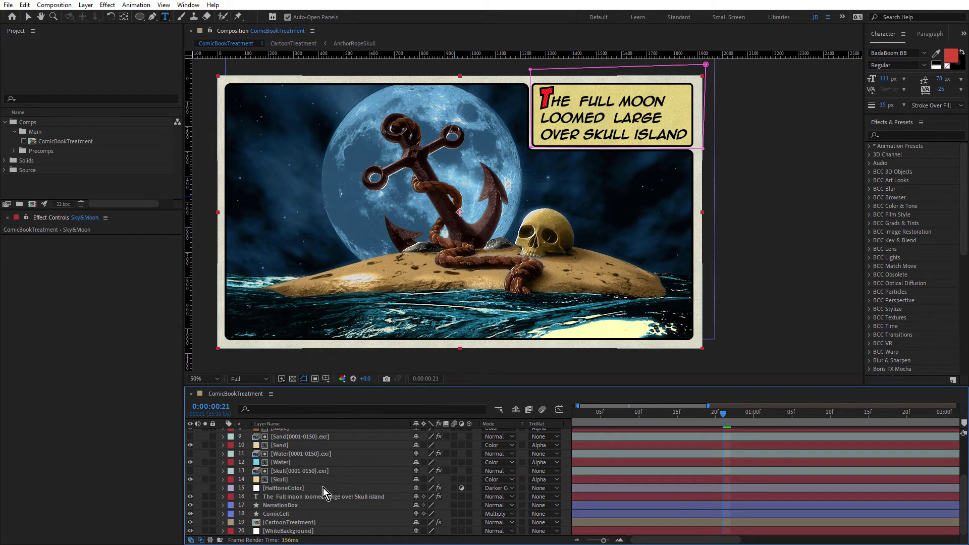
click(289, 489)
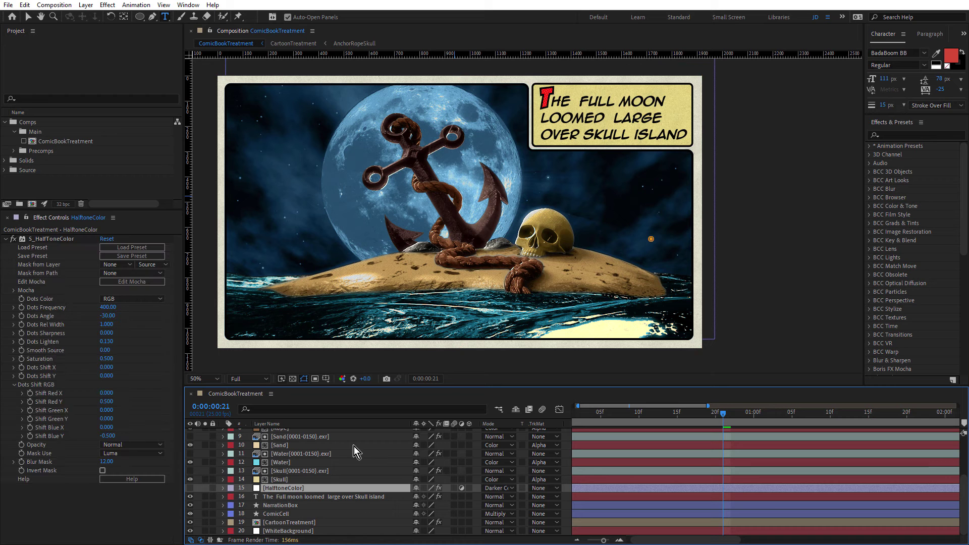
scroll(516, 252, up, 6)
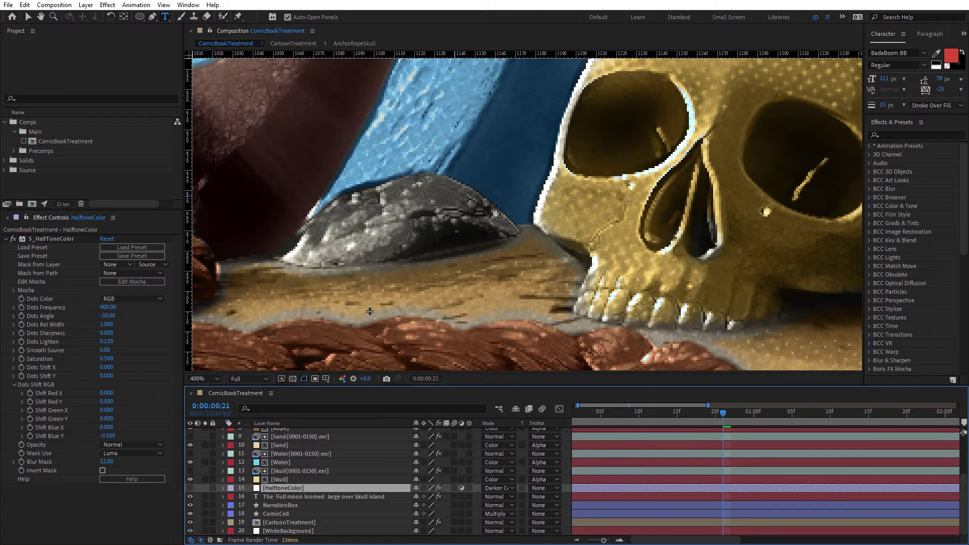
drag(346, 387, 346, 312)
drag(294, 477, 291, 368)
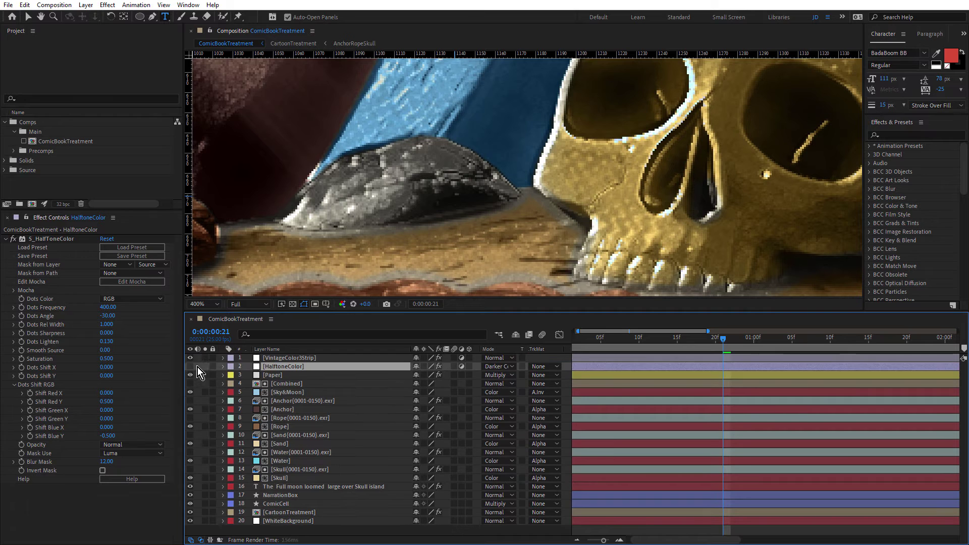
click(190, 375)
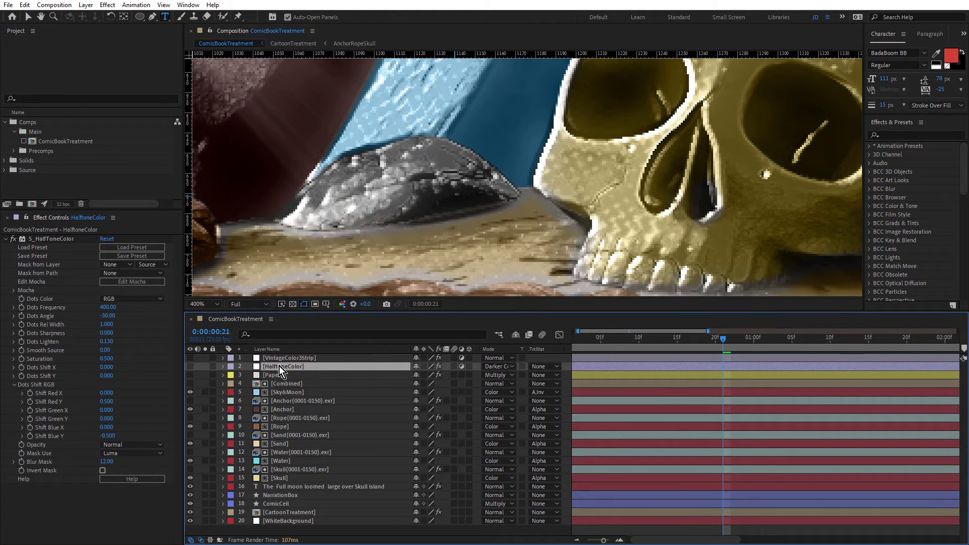
click(189, 366)
scroll(509, 205, down, 4)
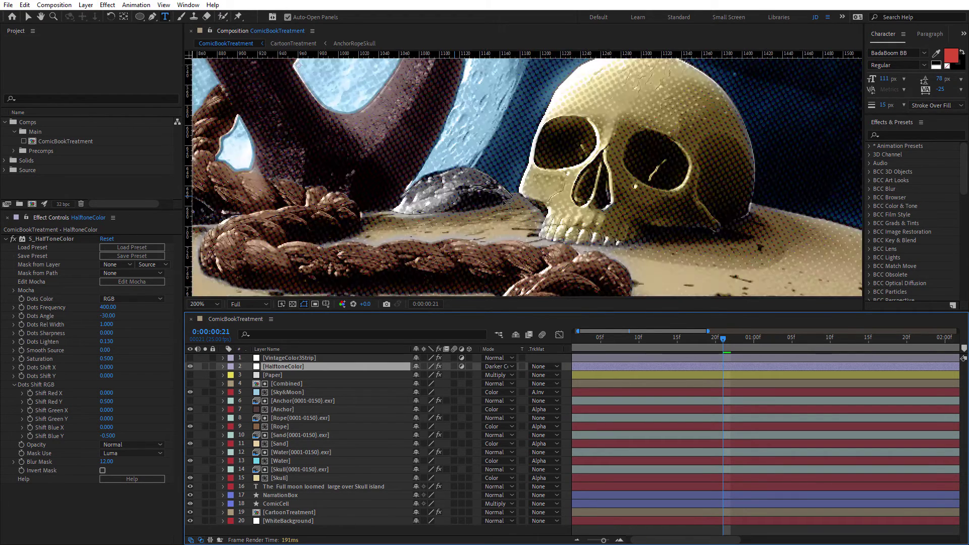
scroll(508, 205, down, 2)
scroll(584, 208, up, 6)
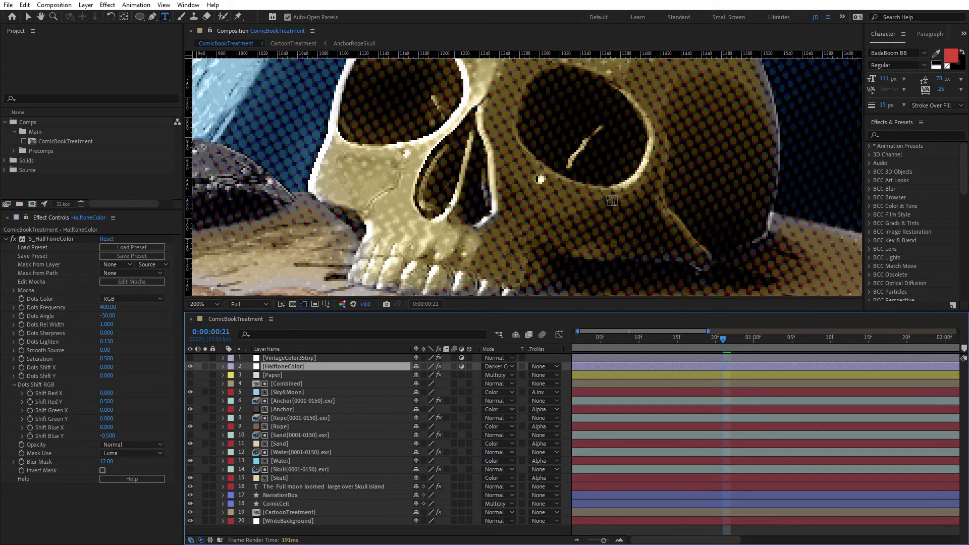
scroll(612, 201, down, 4)
scroll(531, 174, down, 2)
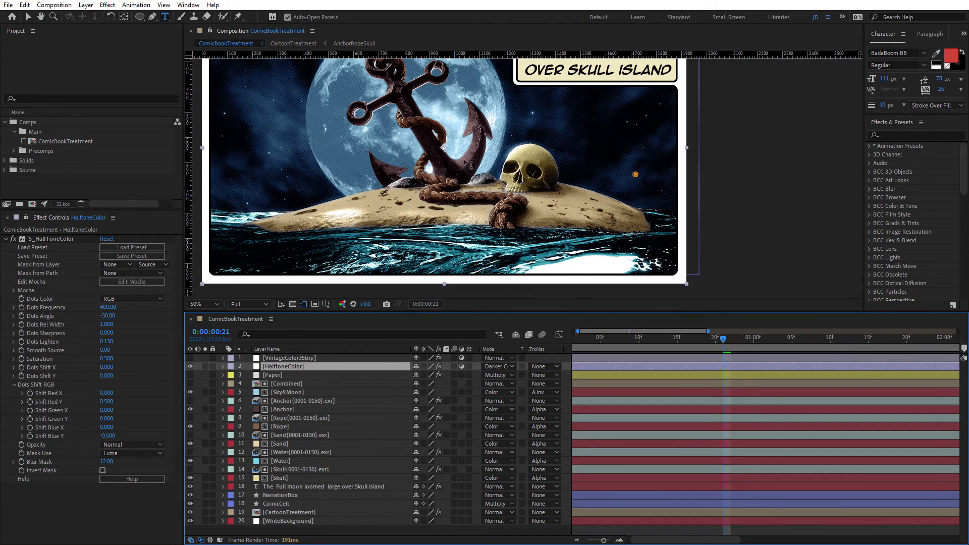
Move the HalftoneColor layer back down below the Skull layer.
scroll(470, 164, up, 4)
scroll(485, 181, up, 2)
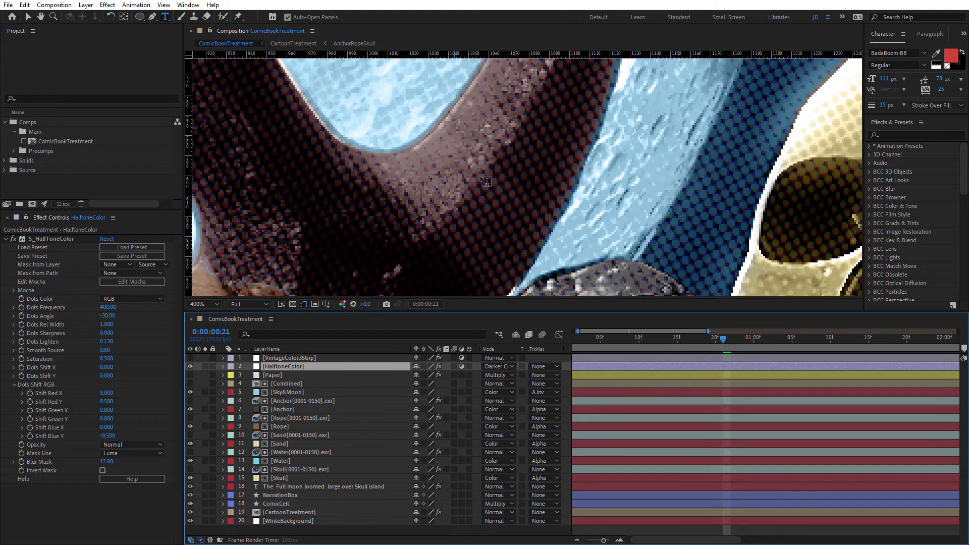
scroll(488, 184, down, 2)
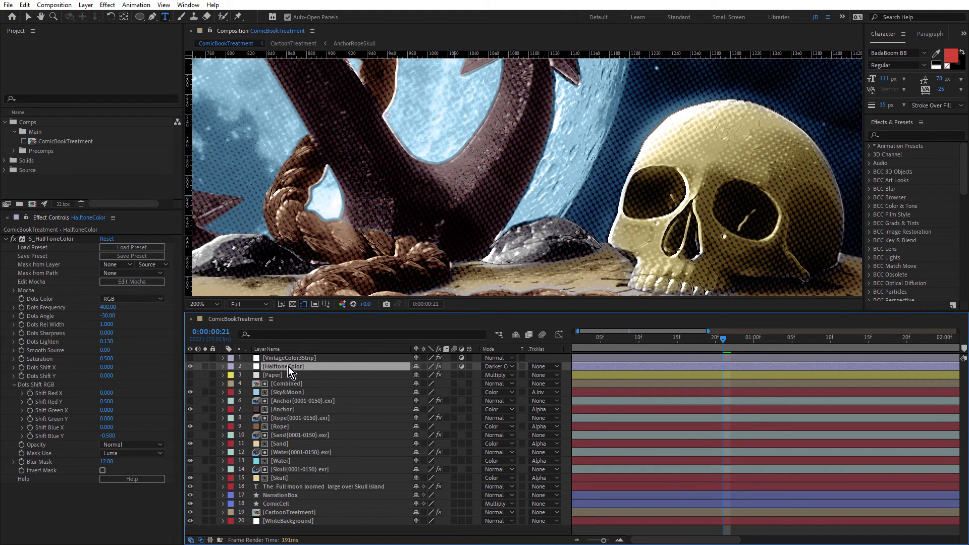
drag(289, 371, 293, 484)
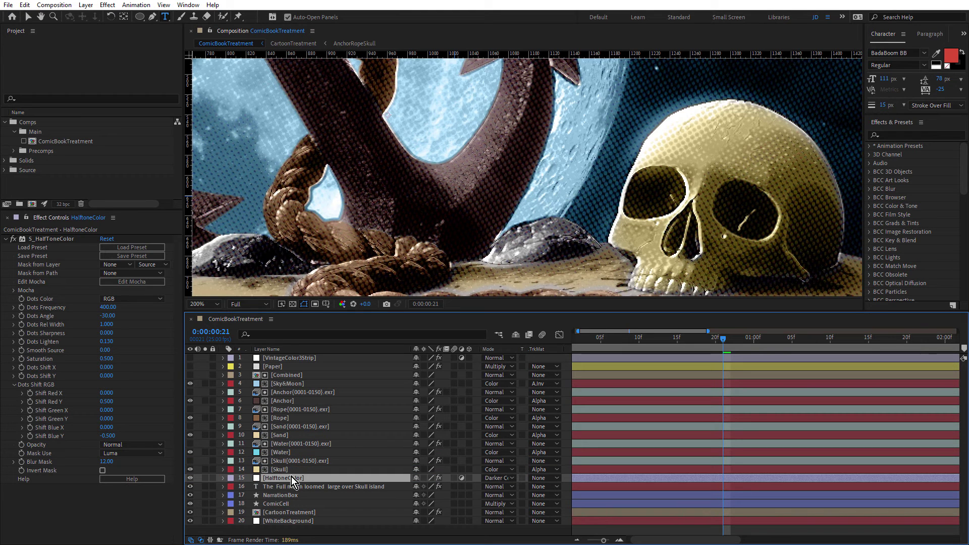
Zoom the Composition viewer in and out to inspect the halftone dot pattern.
scroll(614, 217, down, 1)
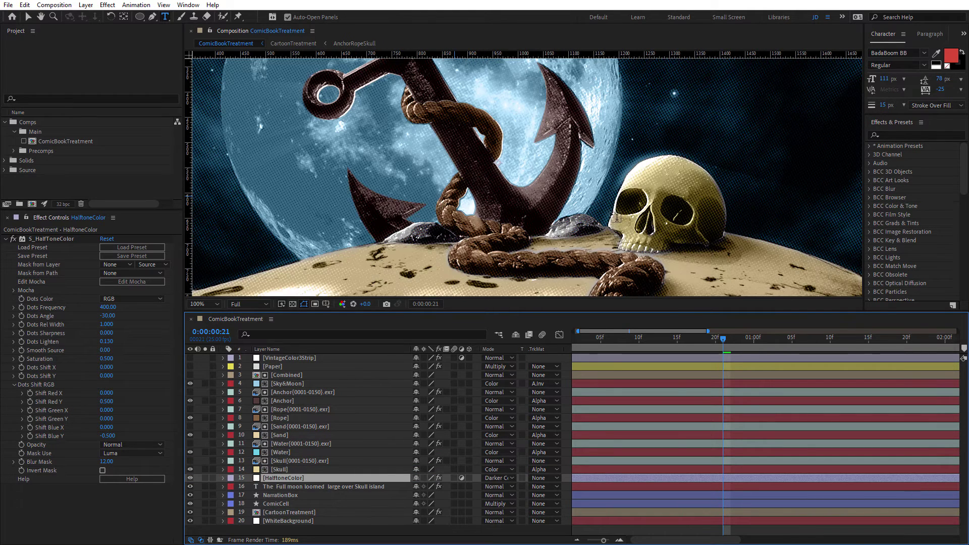
scroll(746, 244, up, 2)
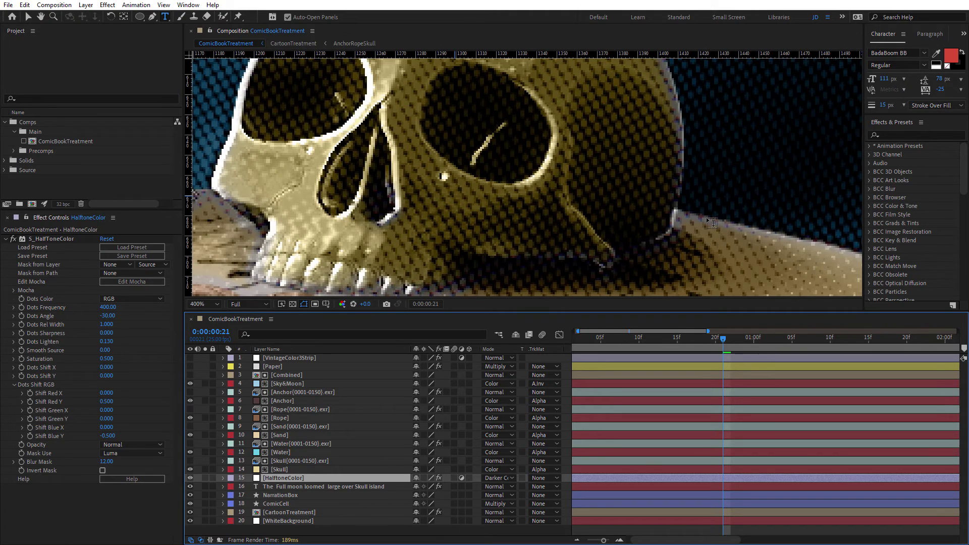
scroll(713, 224, up, 1)
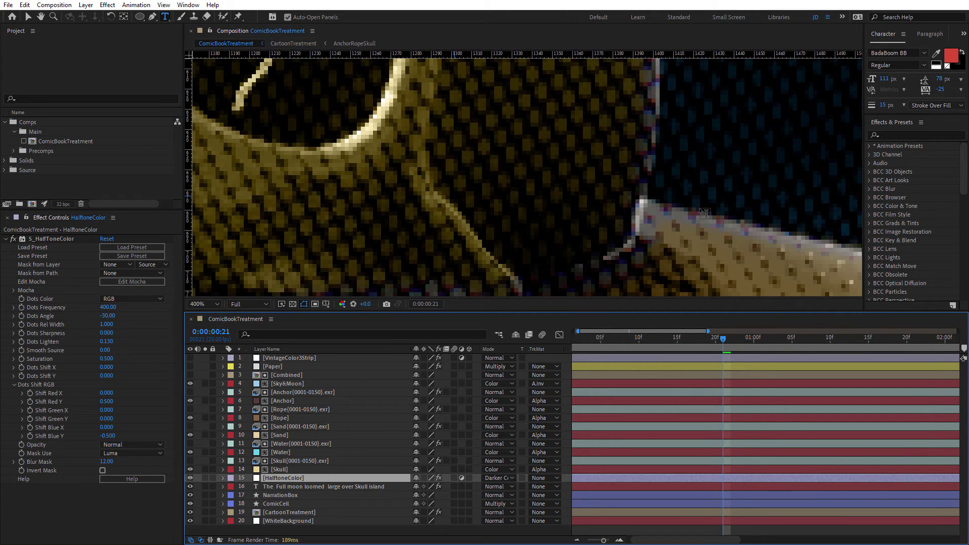
scroll(706, 216, down, 4)
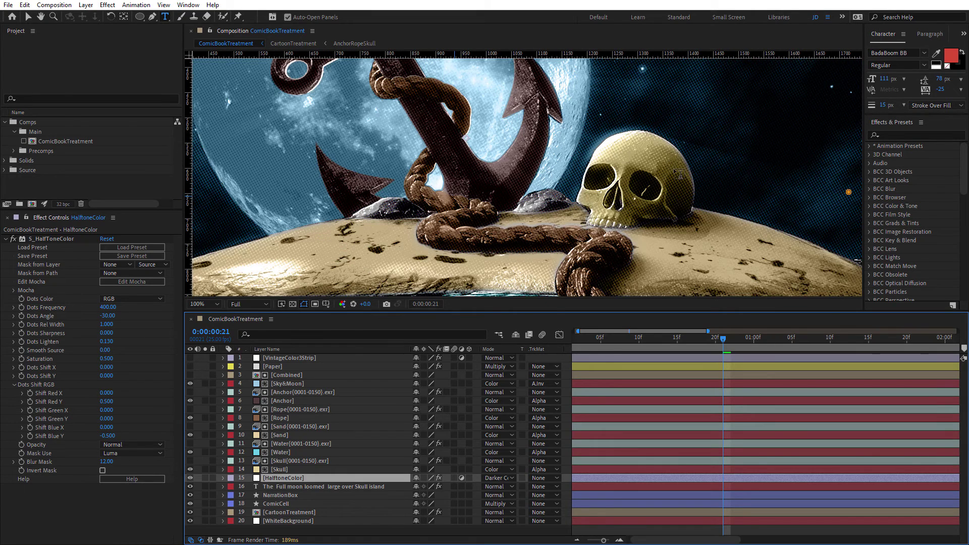
scroll(679, 173, up, 2)
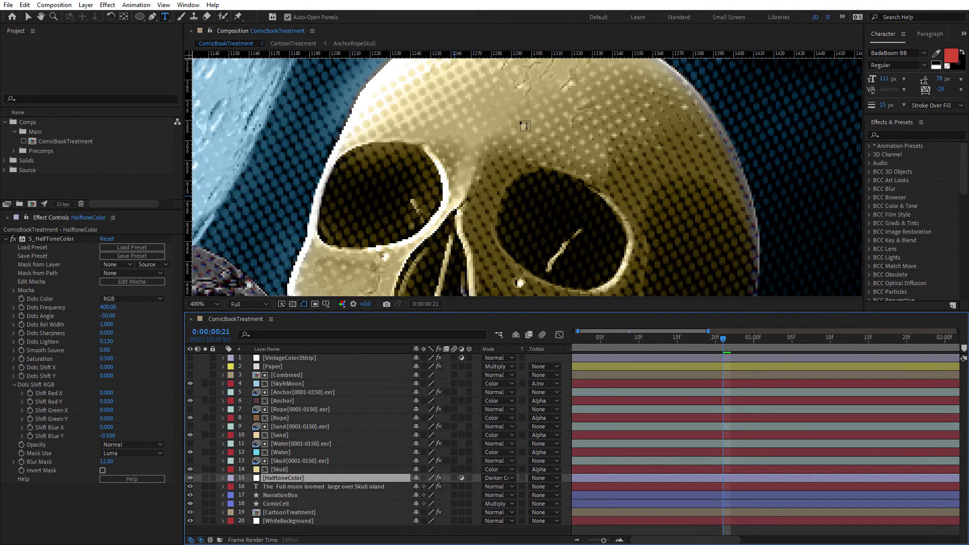
scroll(567, 211, down, 3)
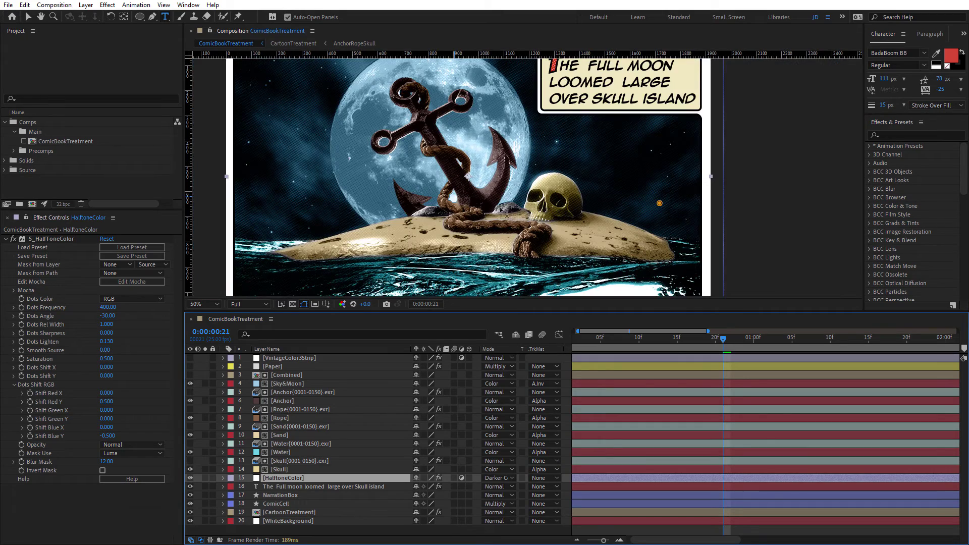
scroll(500, 211, up, 1)
scroll(499, 209, up, 3)
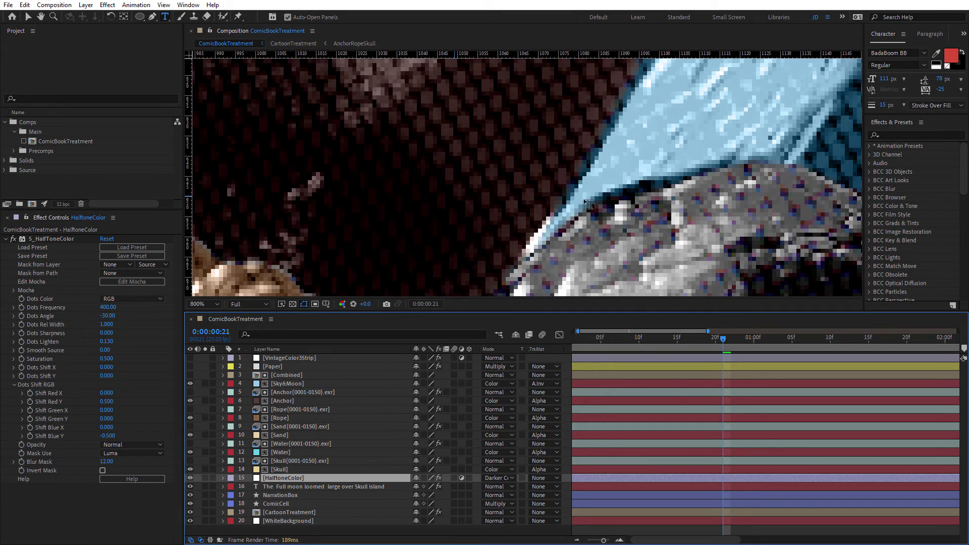
scroll(588, 205, down, 2)
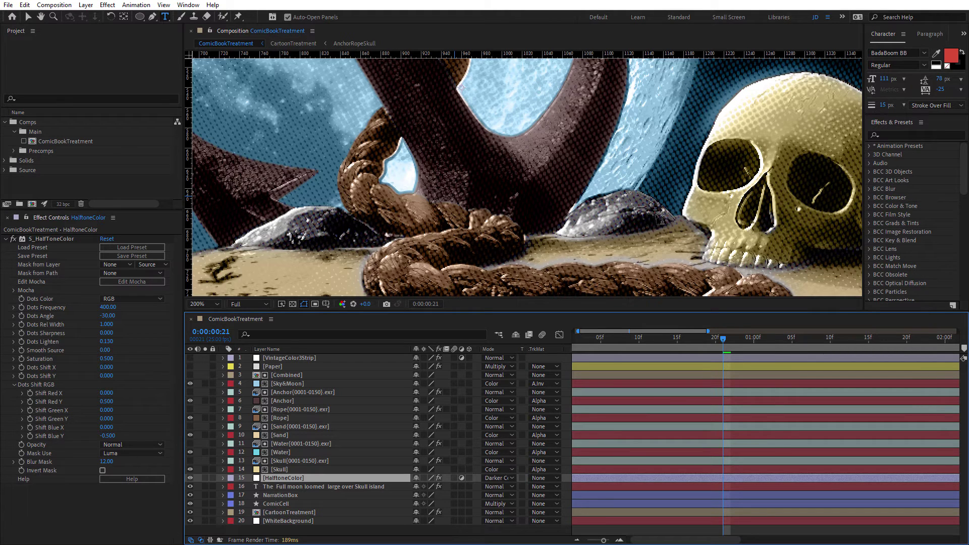
scroll(640, 211, up, 1)
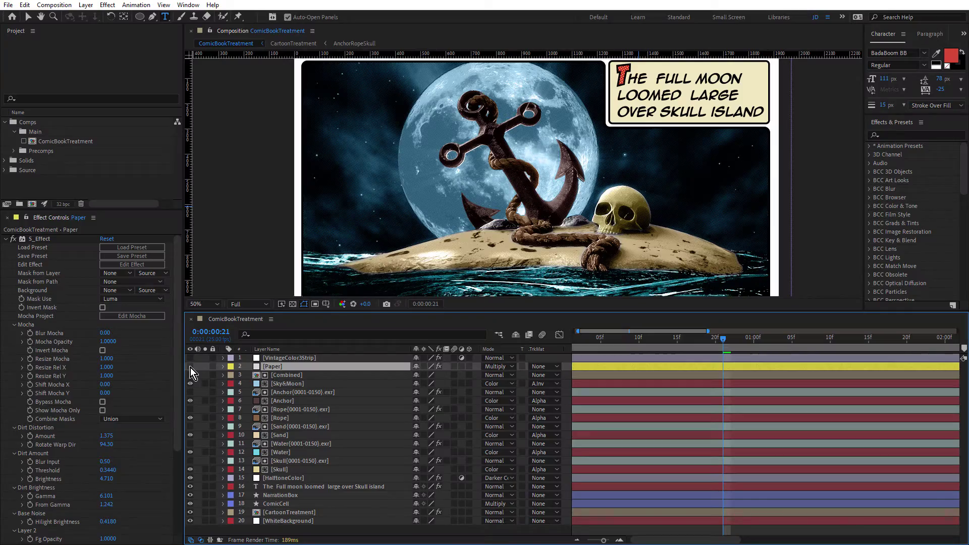
Switch on the Paper layer's texture and zoom in on the narration caption.
click(191, 367)
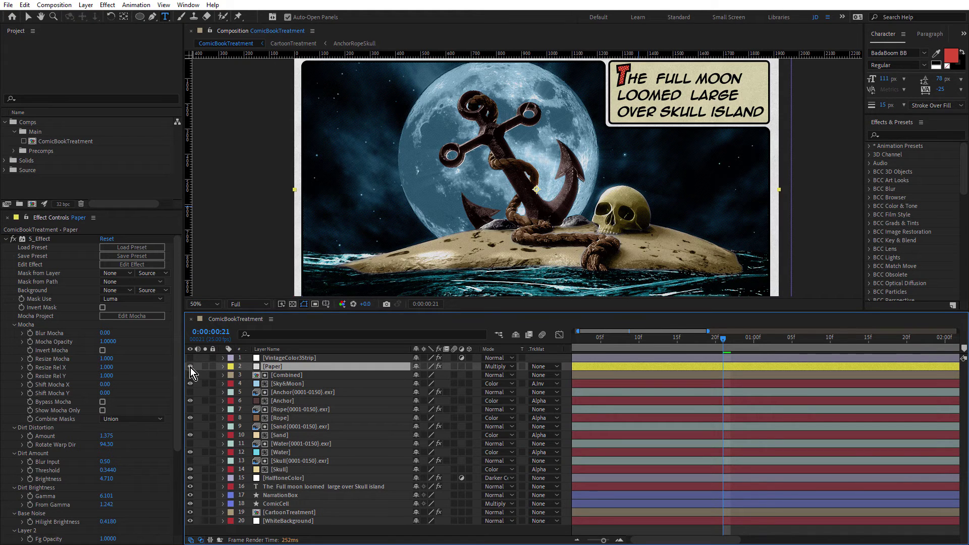
scroll(676, 104, up, 4)
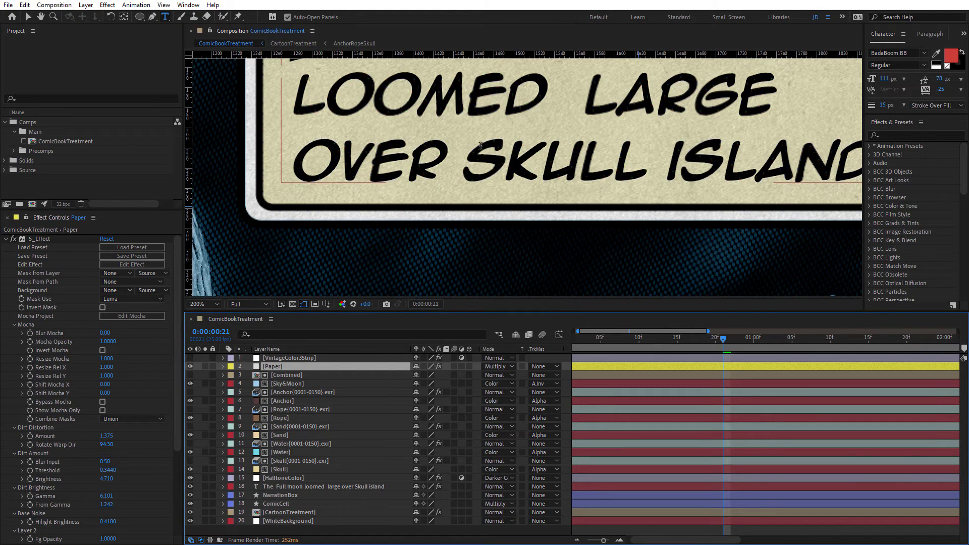
scroll(583, 132, down, 4)
key(h)
drag(540, 166, 569, 200)
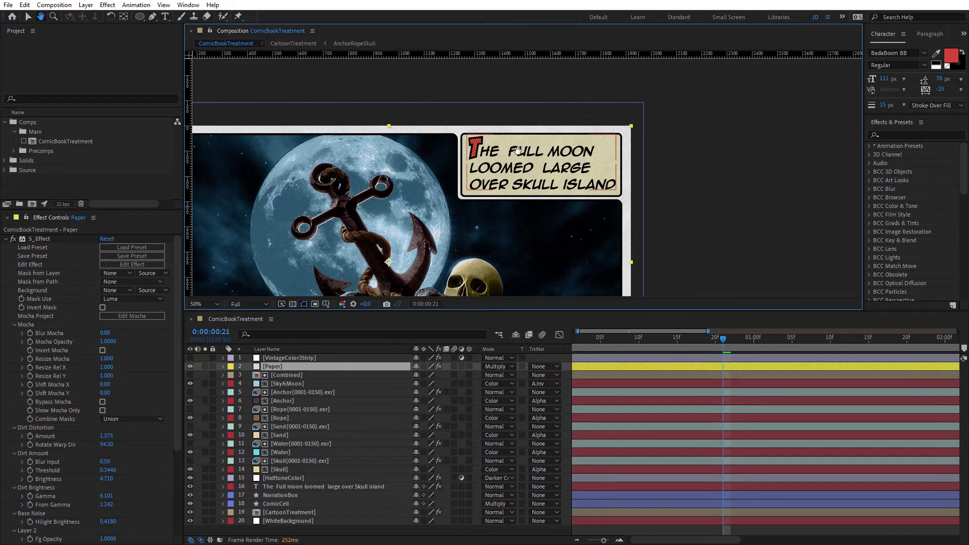
key(ctrl+t)
scroll(515, 146, up, 2)
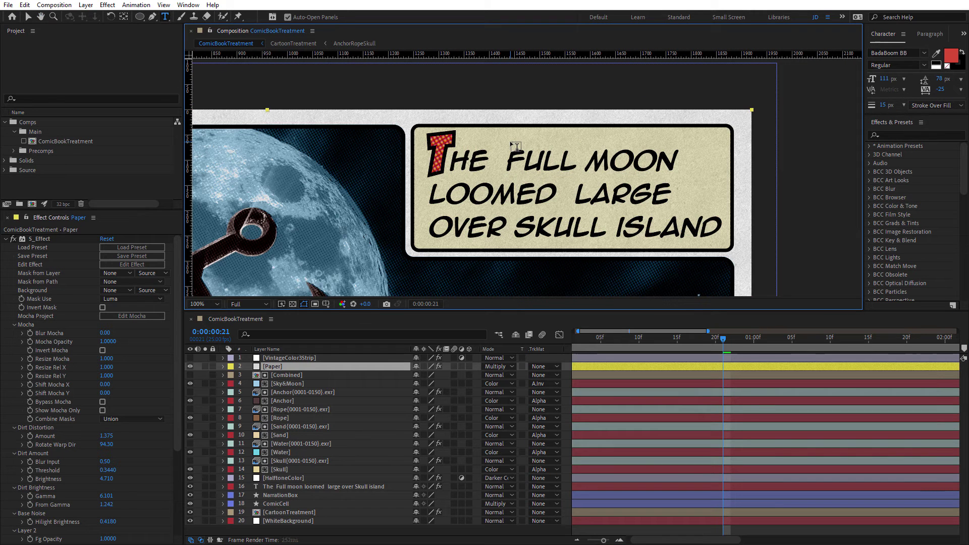
Toggle the Paper layer off and on to compare, then save the project.
click(191, 367)
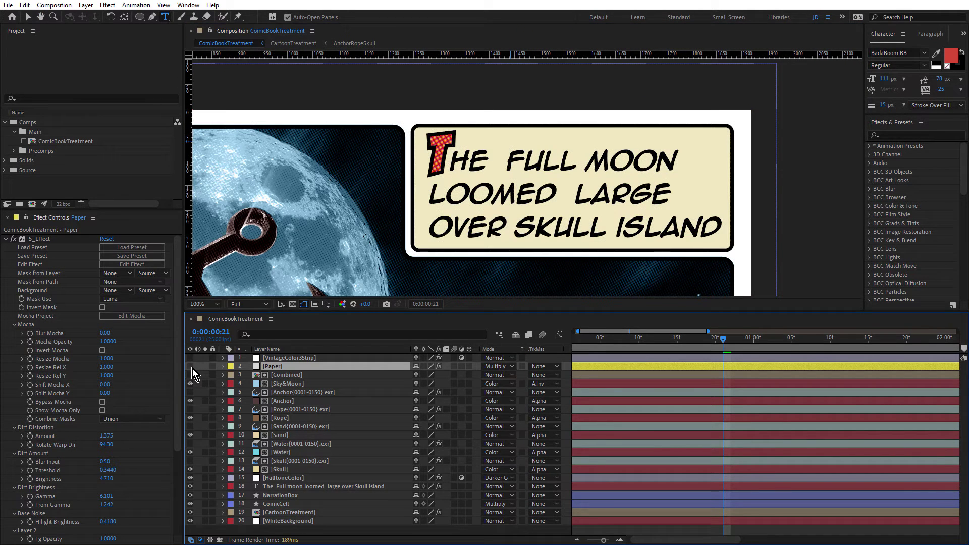
click(191, 367)
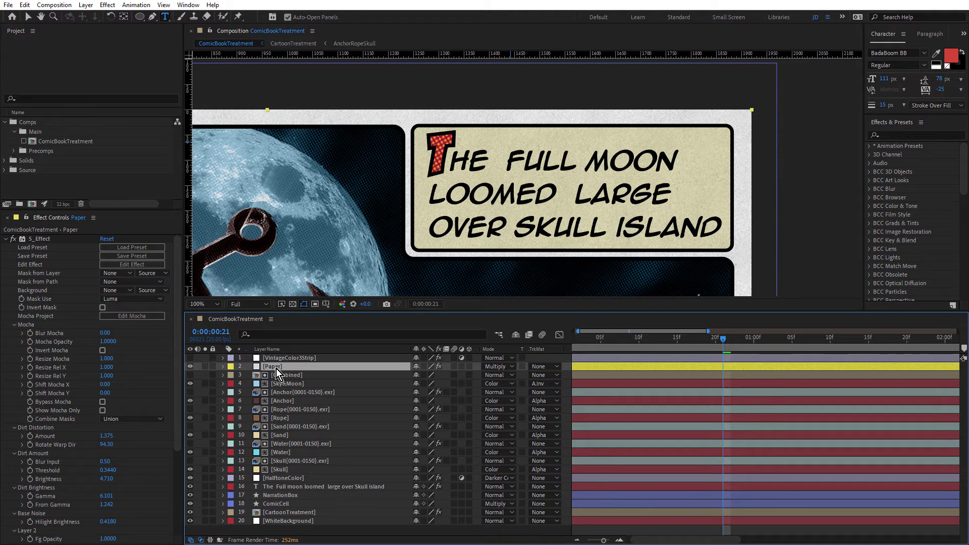
key(ctrl+s)
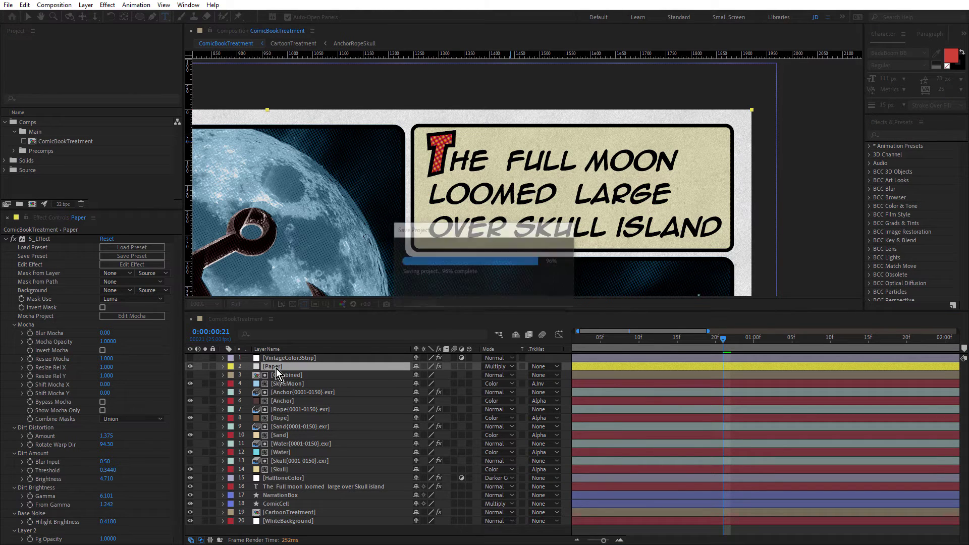
Open the paper effect in Sapphire Effect Builder and enlarge its preview area.
click(137, 266)
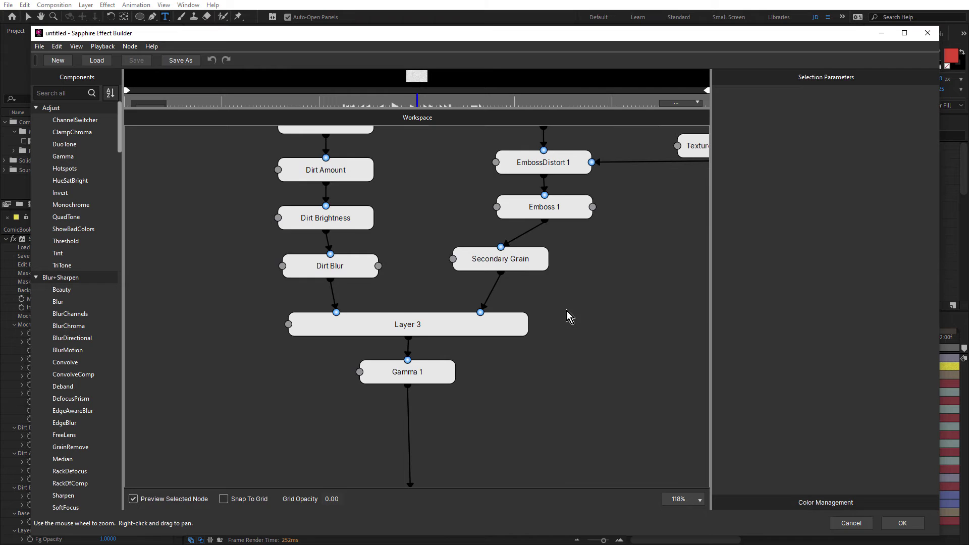
scroll(568, 312, down, 5)
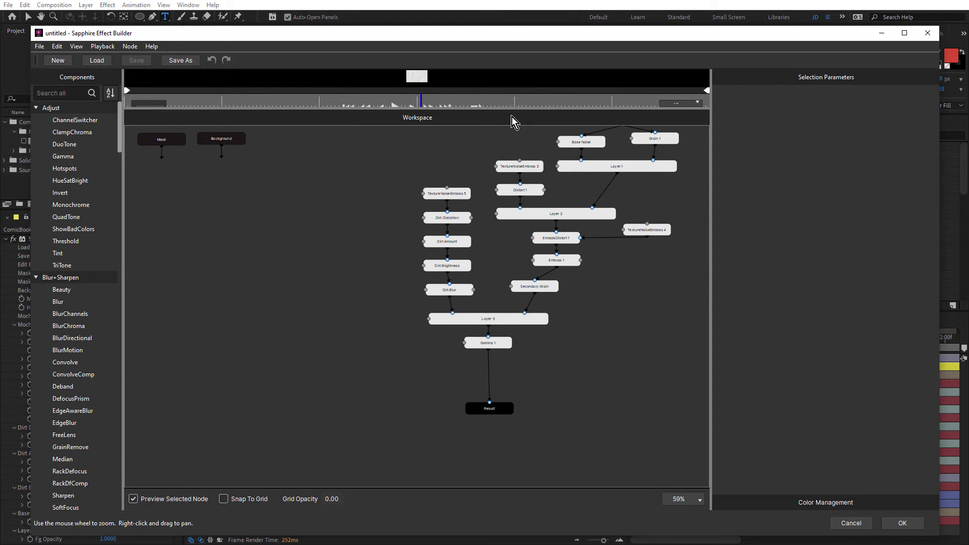
drag(508, 107, 507, 279)
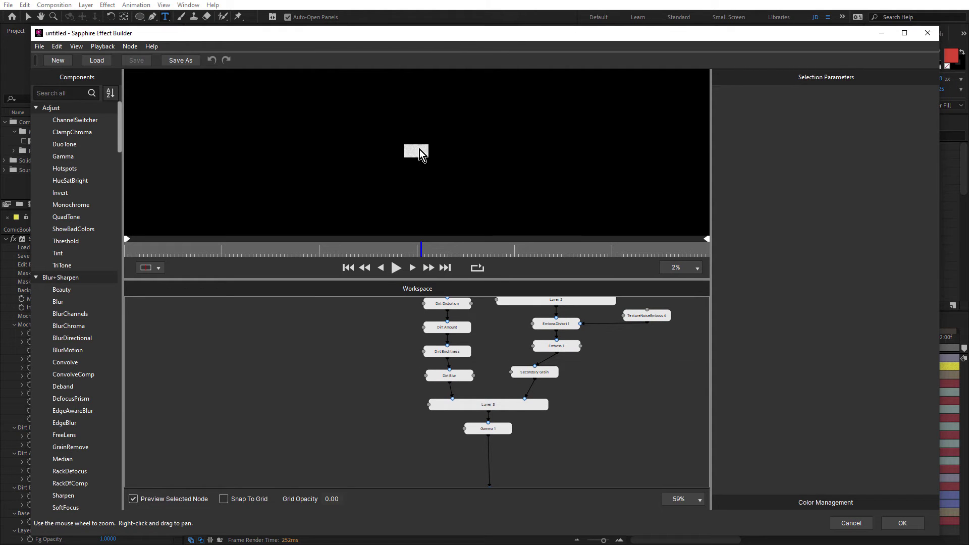
Show the preview at 100% and pan the graph to the Source, Base Noise and Grain 1 nodes.
click(685, 267)
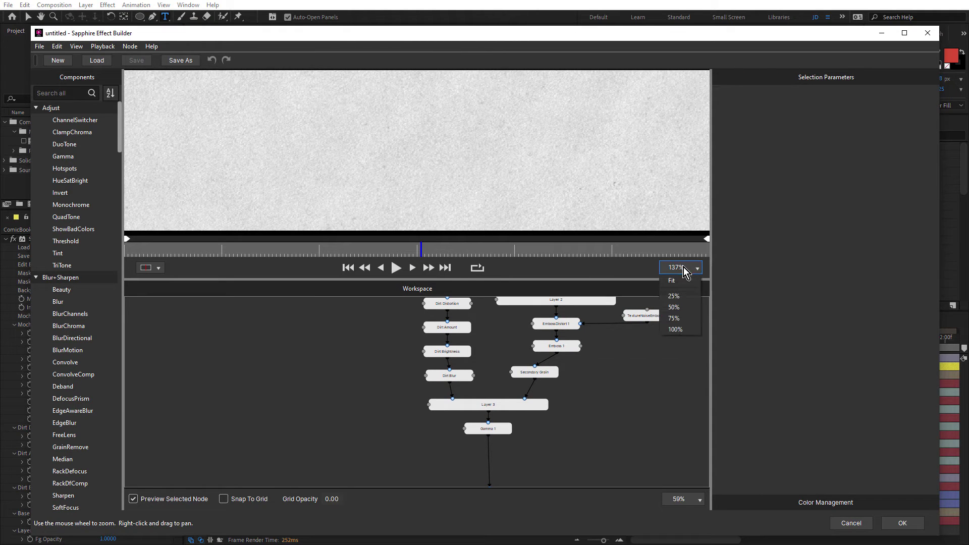
click(678, 329)
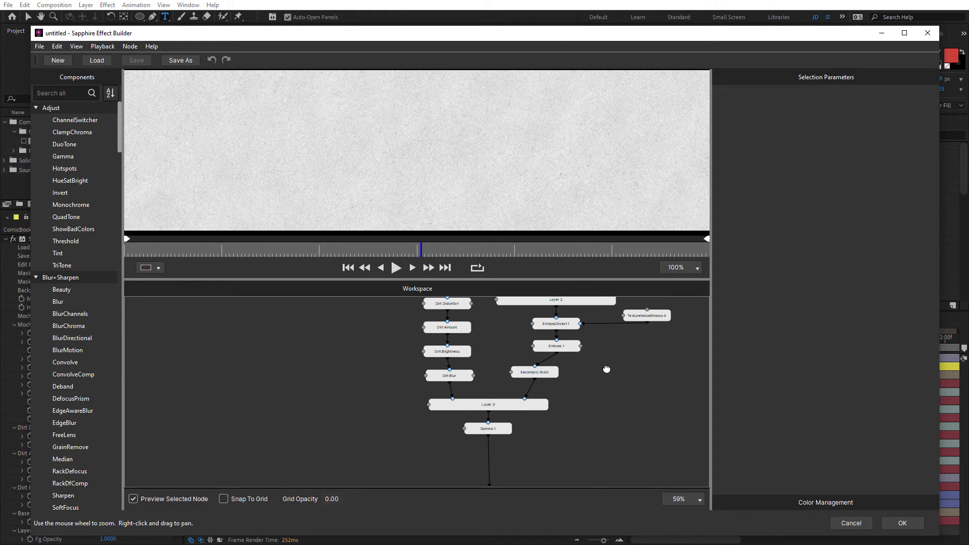
drag(605, 368, 523, 393)
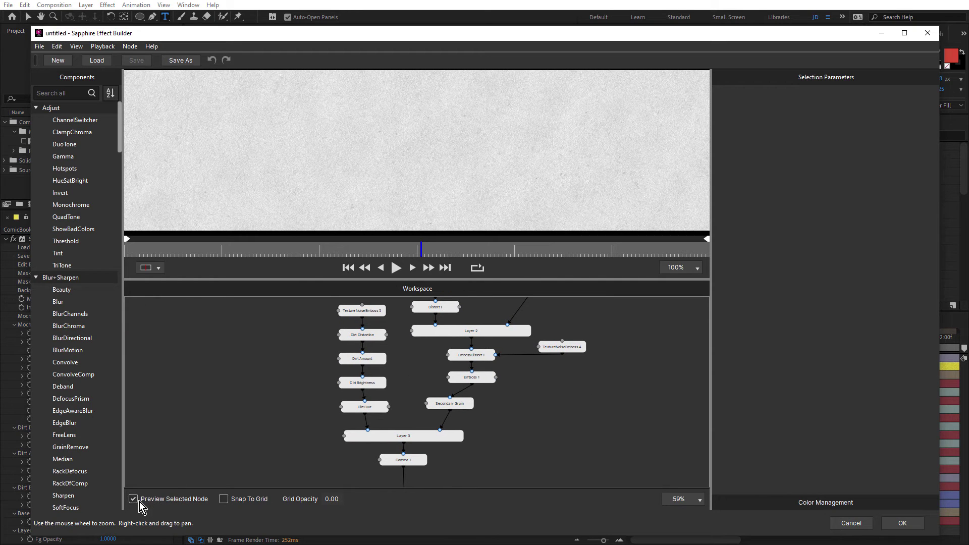
drag(573, 415, 591, 367)
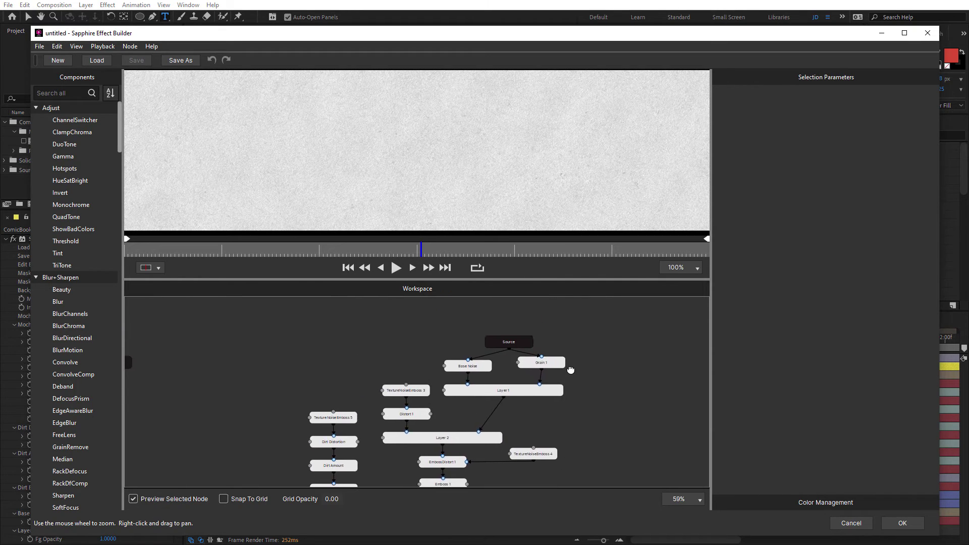
scroll(510, 361, up, 5)
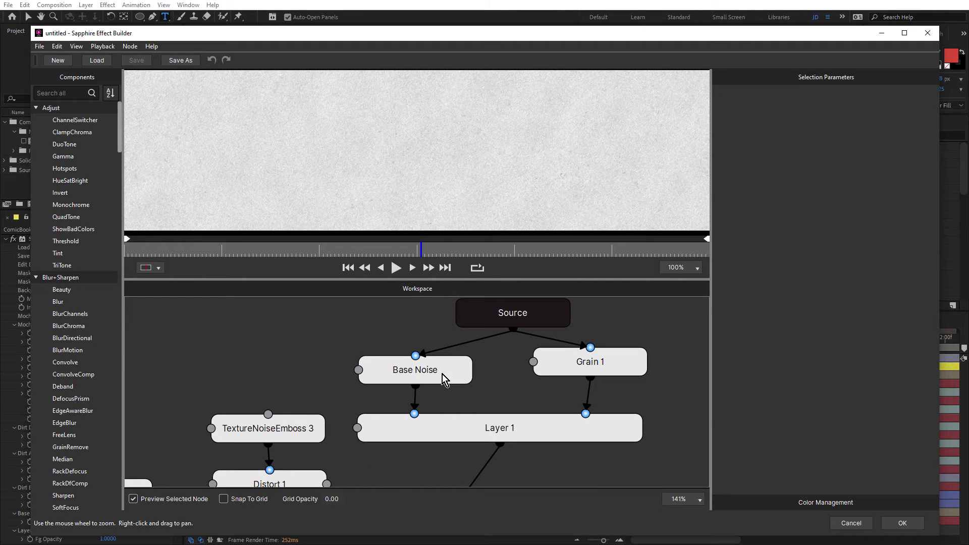
click(442, 374)
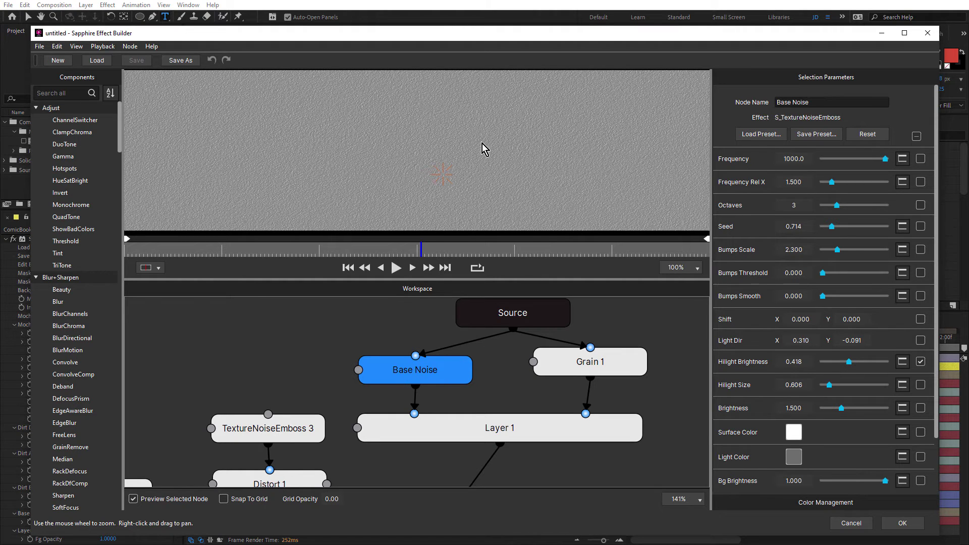
scroll(483, 146, up, 2)
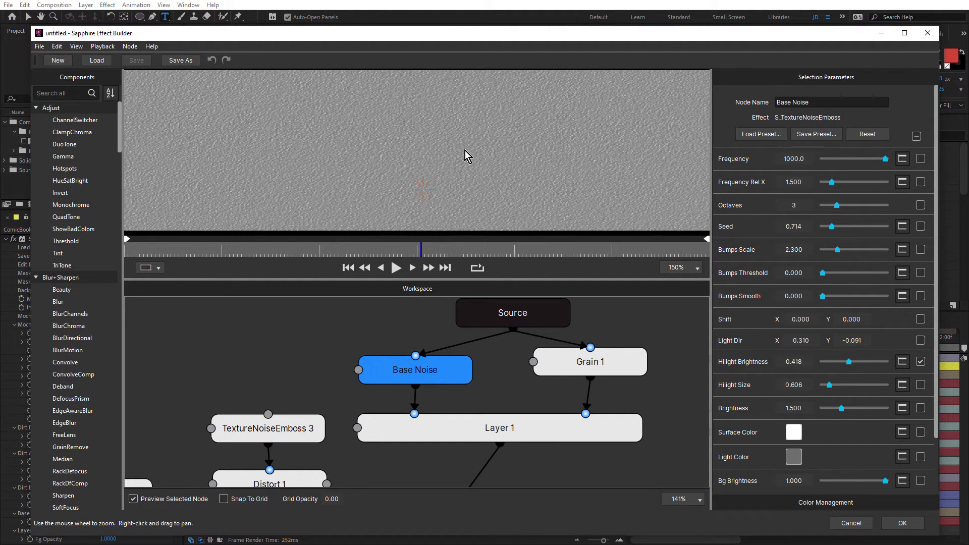
click(565, 362)
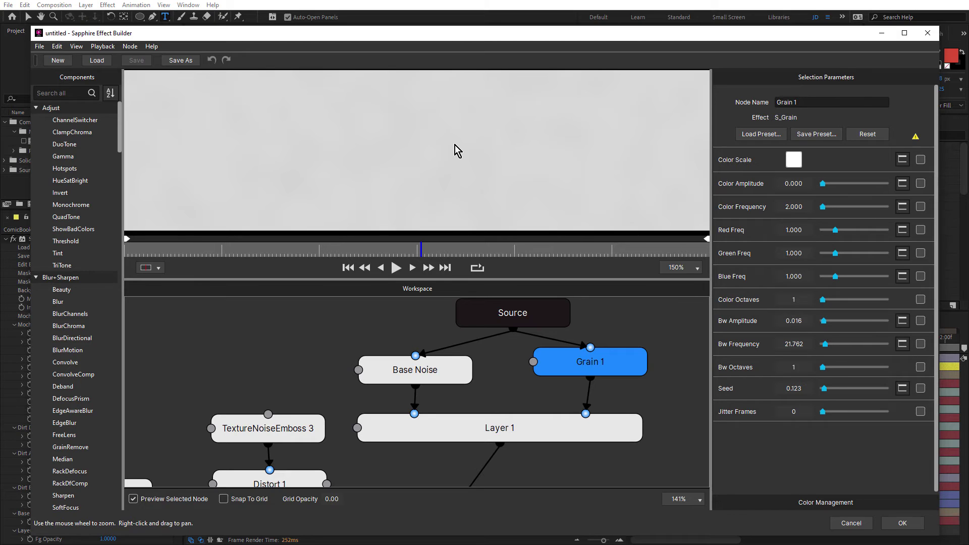
scroll(395, 148, down, 4)
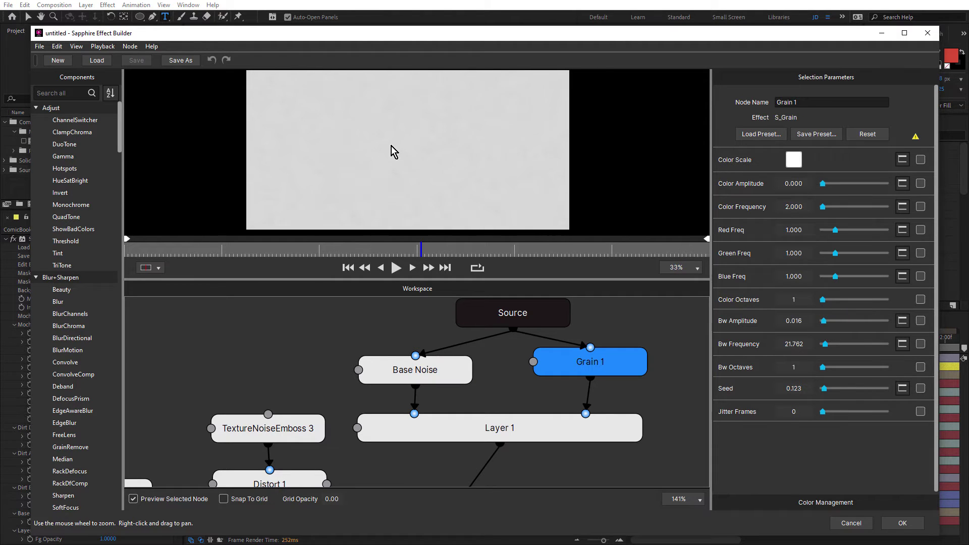
scroll(387, 129, down, 1)
scroll(392, 117, up, 2)
scroll(404, 123, up, 1)
scroll(522, 135, down, 3)
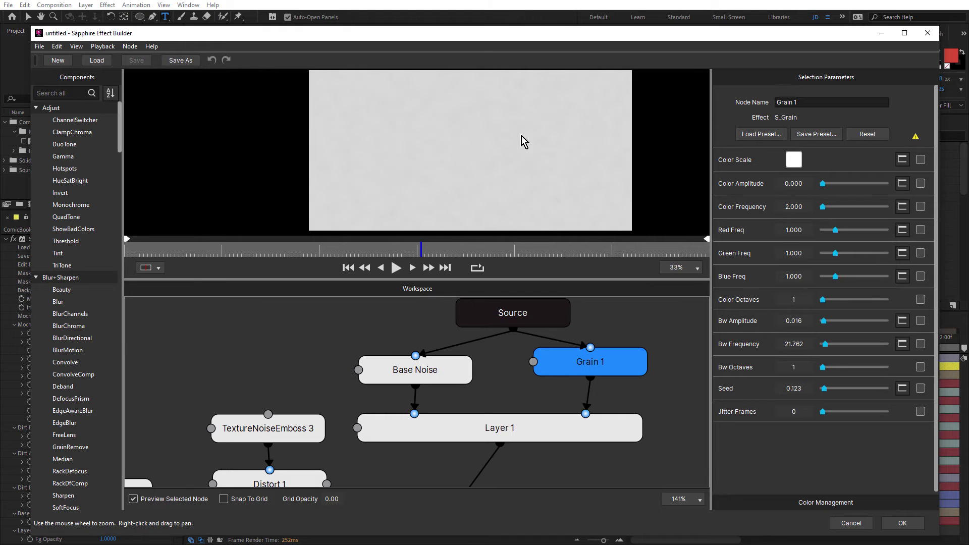
scroll(521, 135, up, 1)
mouse_move(826, 187)
mouse_down()
mouse_move(839, 188)
mouse_move(816, 189)
mouse_up()
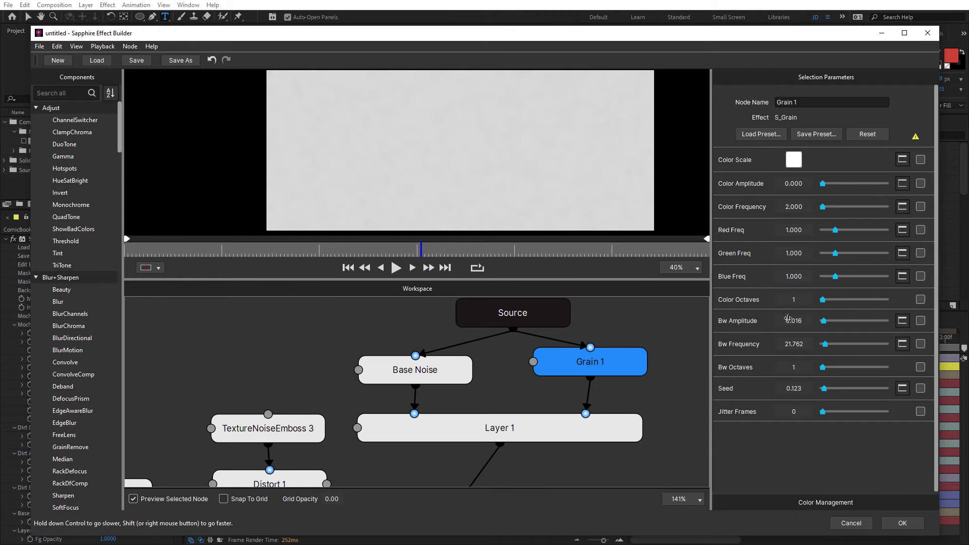
mouse_move(824, 323)
mouse_down()
mouse_move(863, 323)
mouse_move(823, 325)
mouse_up()
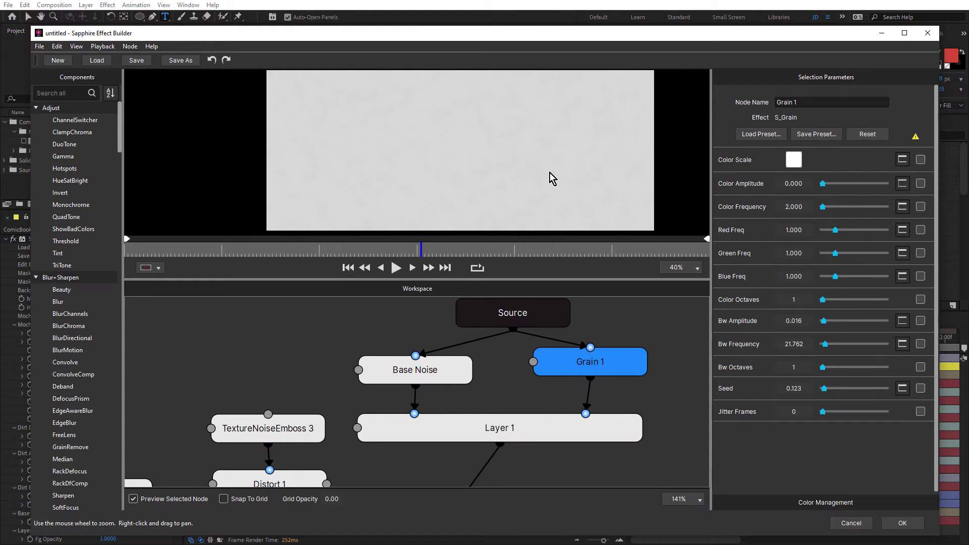
click(543, 431)
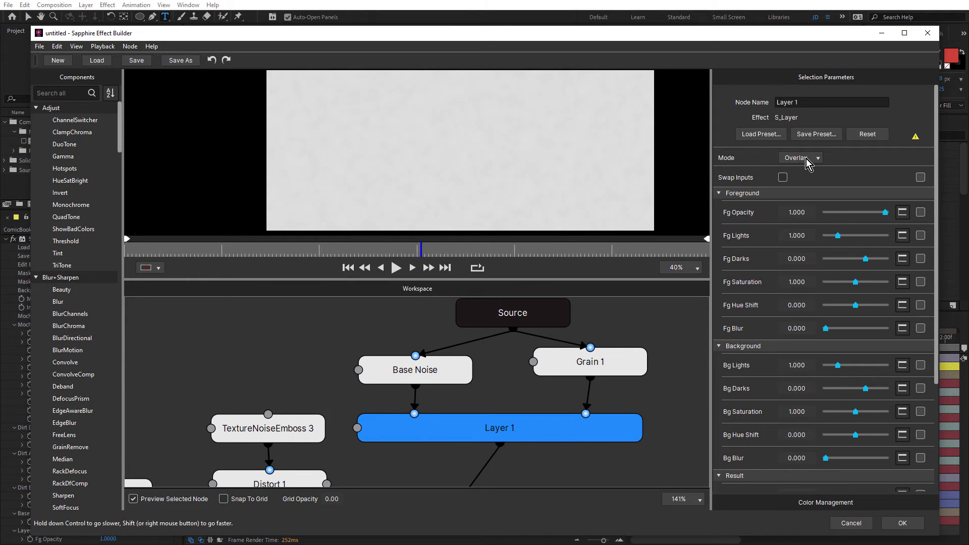
scroll(500, 161, up, 1)
scroll(503, 159, down, 2)
scroll(503, 159, up, 3)
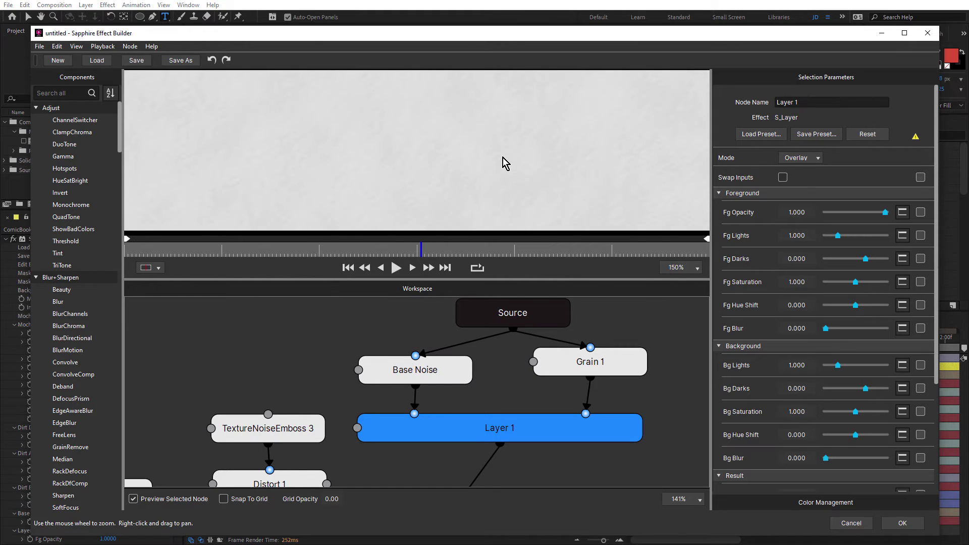
scroll(507, 138, down, 3)
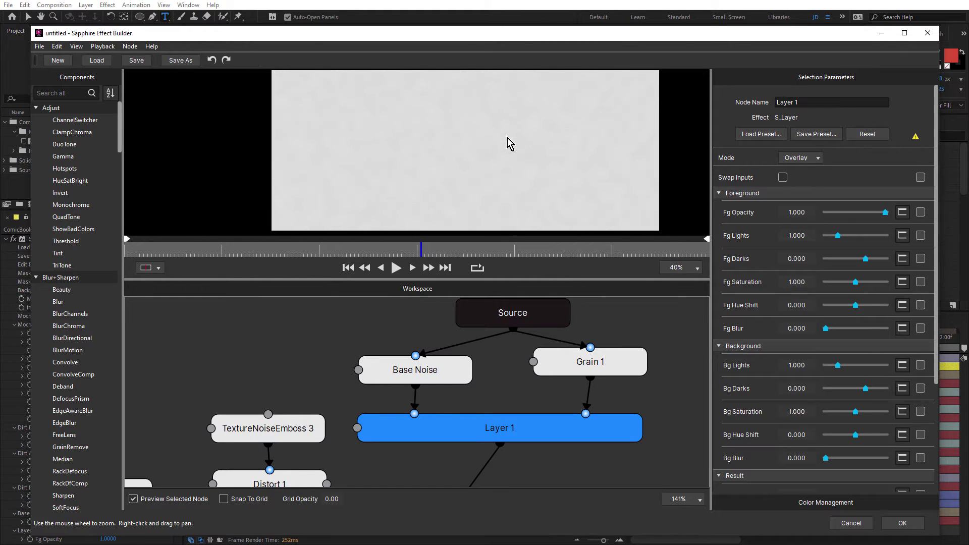
click(513, 389)
drag(514, 389, 509, 407)
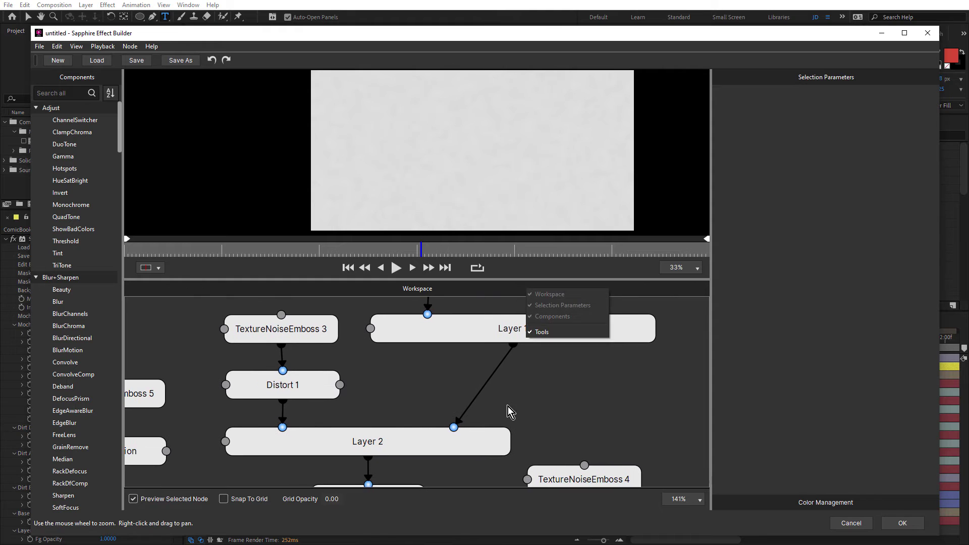
scroll(446, 387, down, 2)
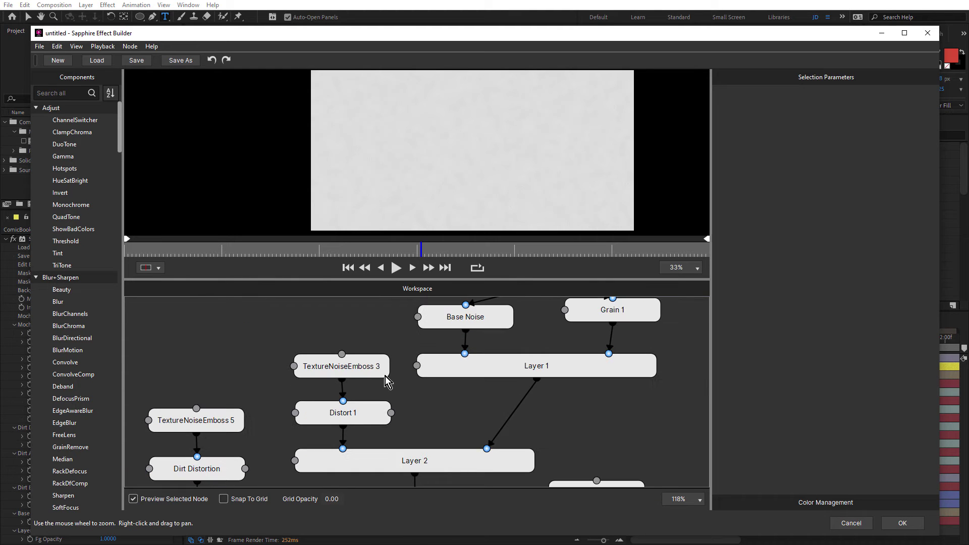
click(358, 364)
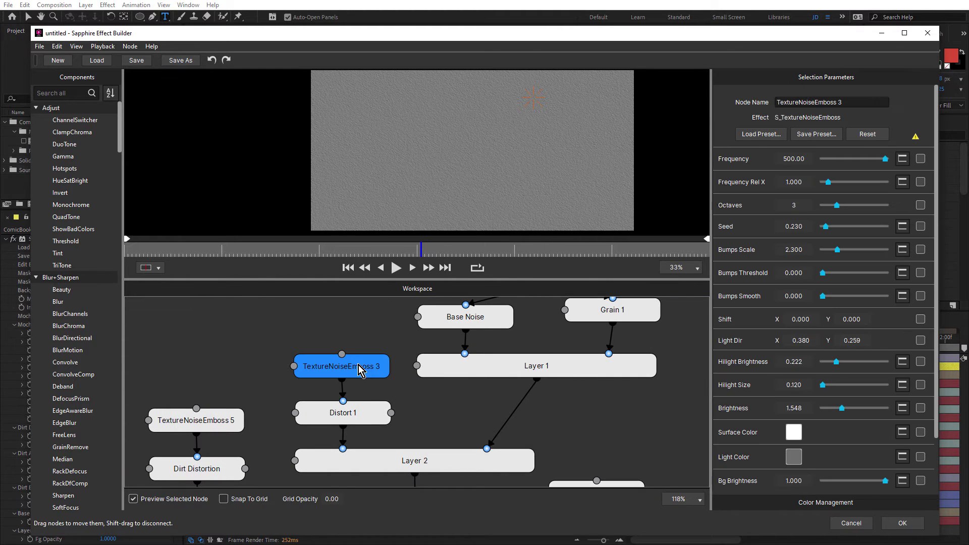
scroll(465, 177, up, 1)
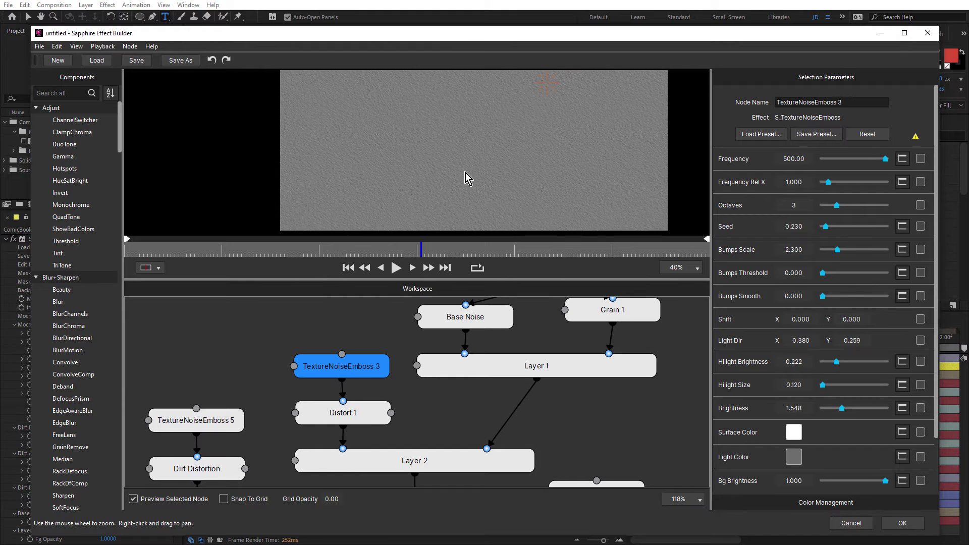
click(360, 414)
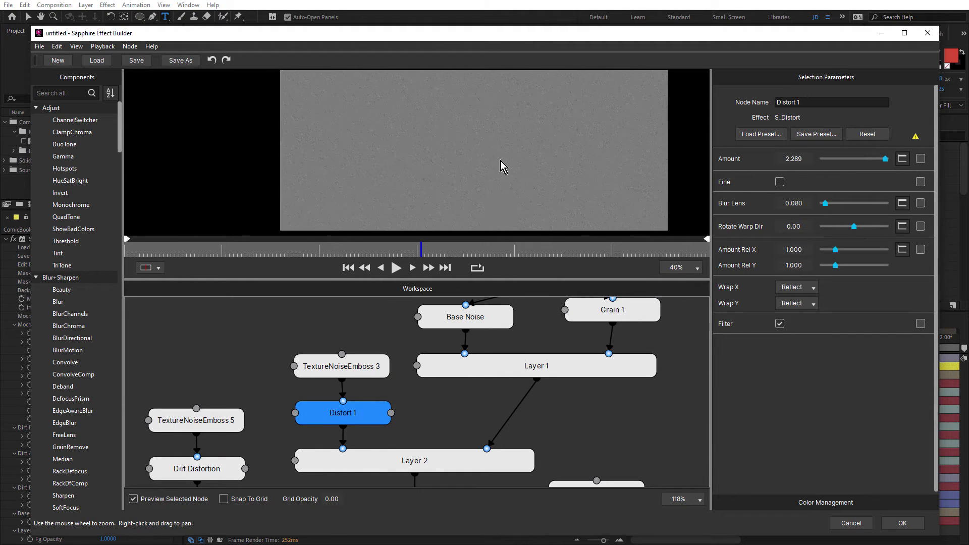
scroll(501, 162, up, 3)
scroll(501, 139, up, 1)
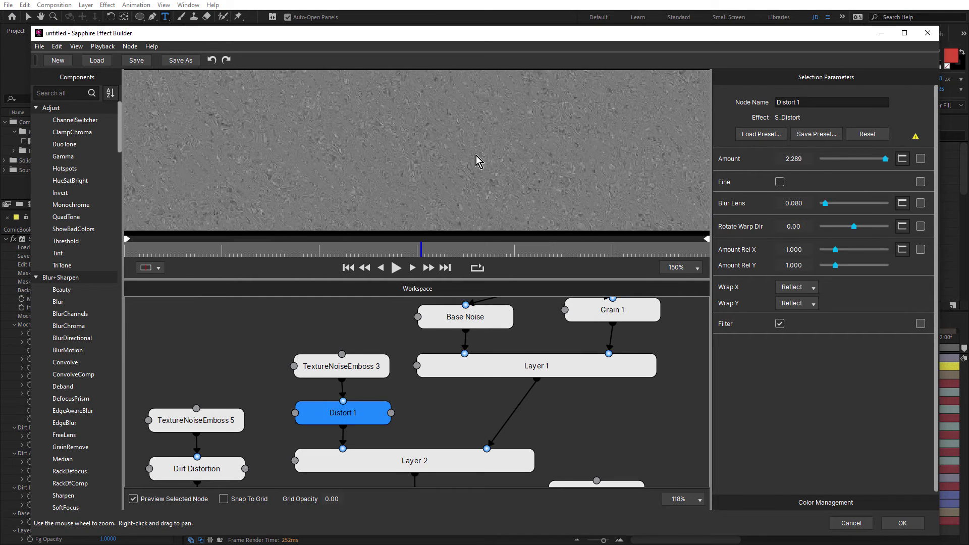
click(413, 465)
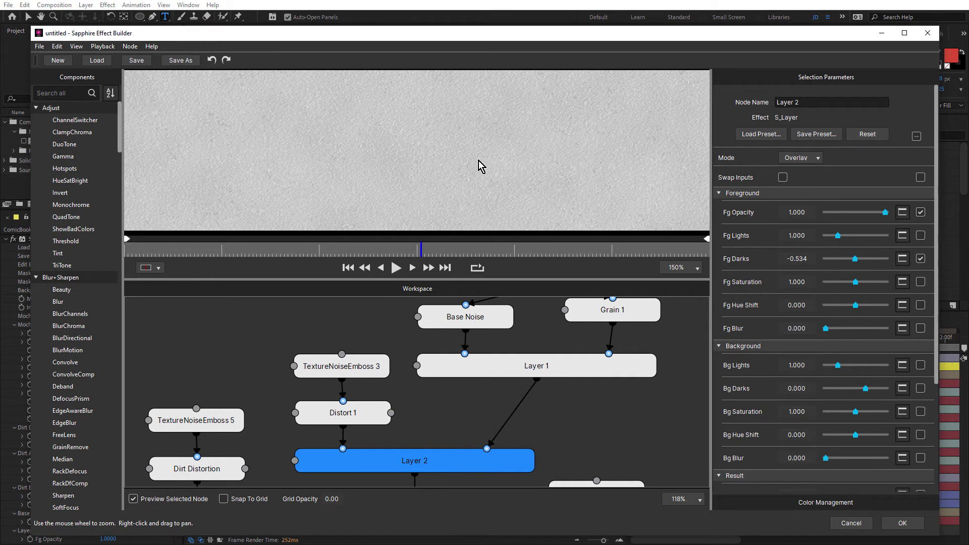
scroll(482, 160, down, 1)
scroll(483, 161, down, 1)
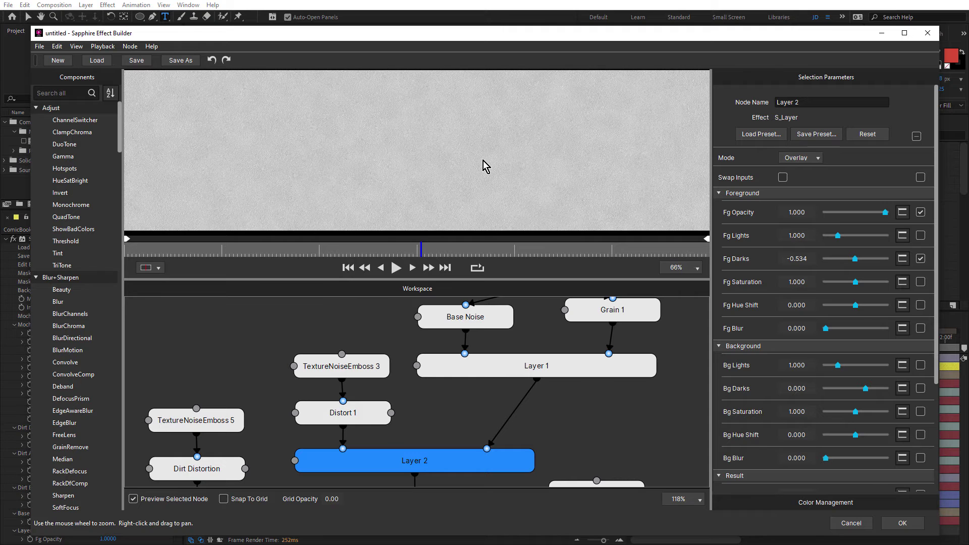
click(535, 368)
click(464, 458)
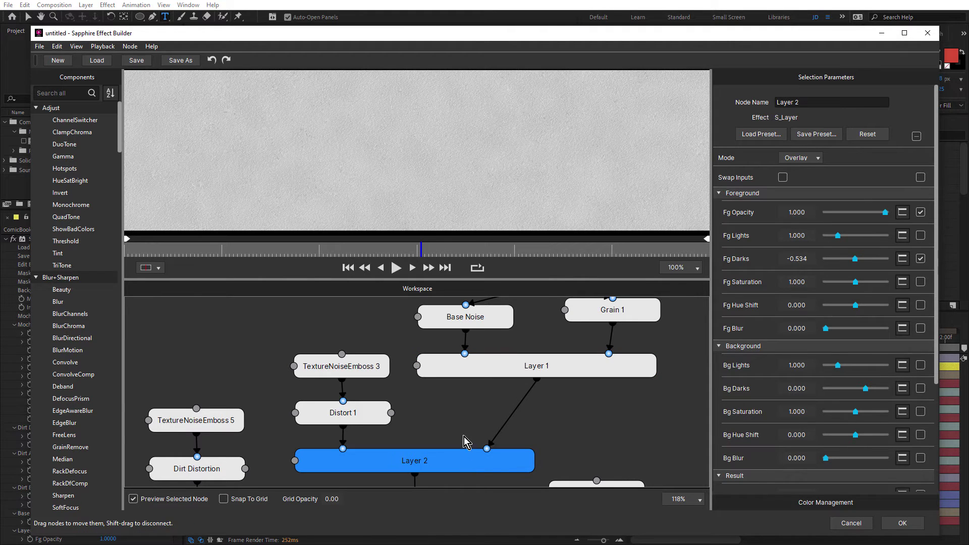
drag(463, 413, 466, 294)
right_click(467, 295)
click(462, 390)
click(462, 390)
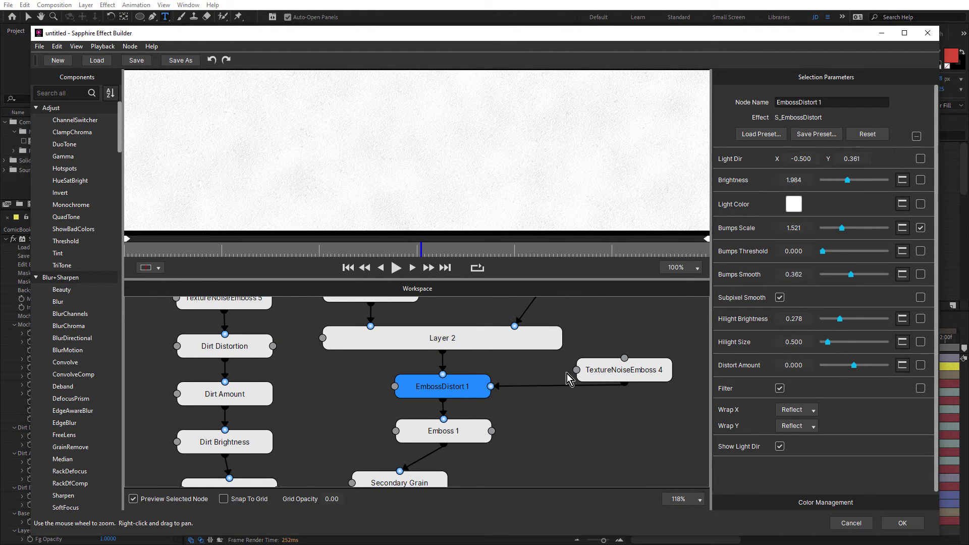
click(607, 373)
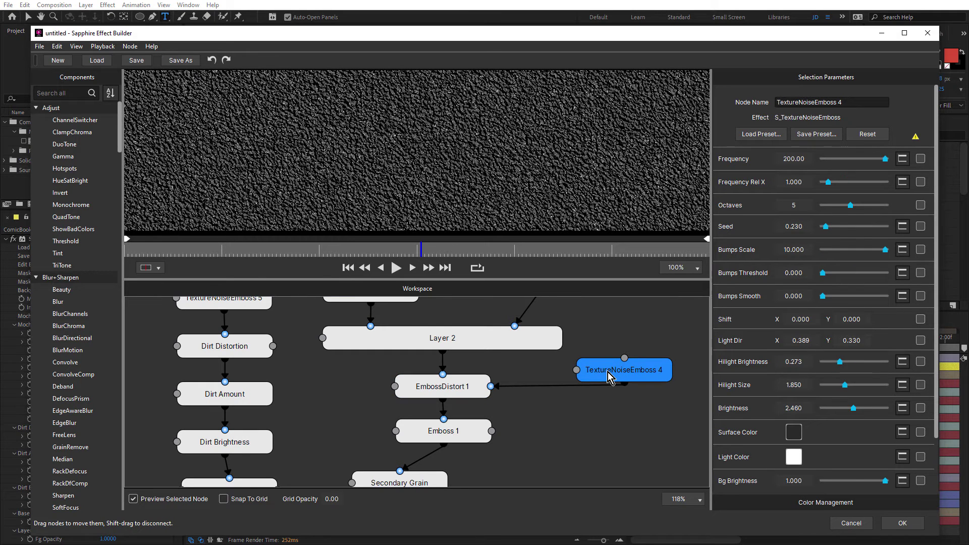
drag(608, 371, 490, 387)
click(468, 385)
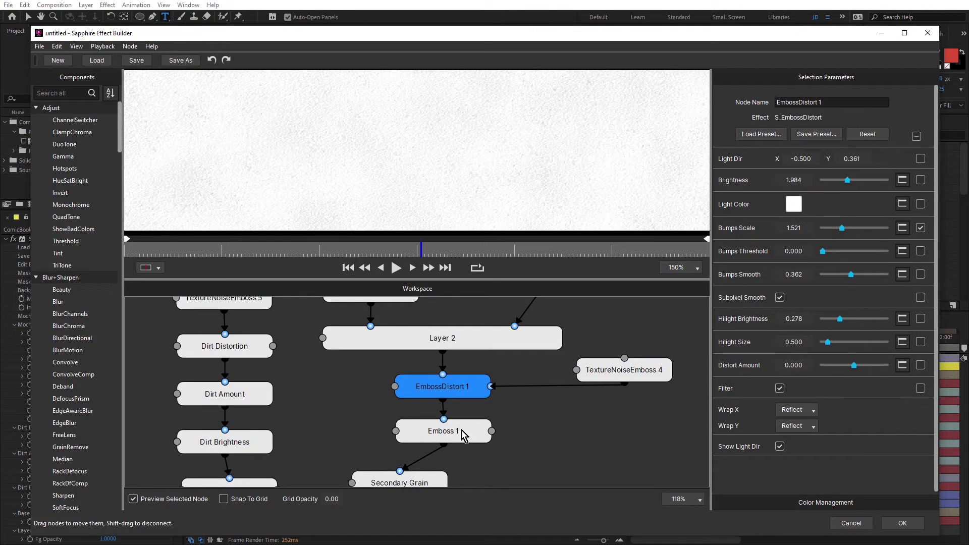
click(463, 435)
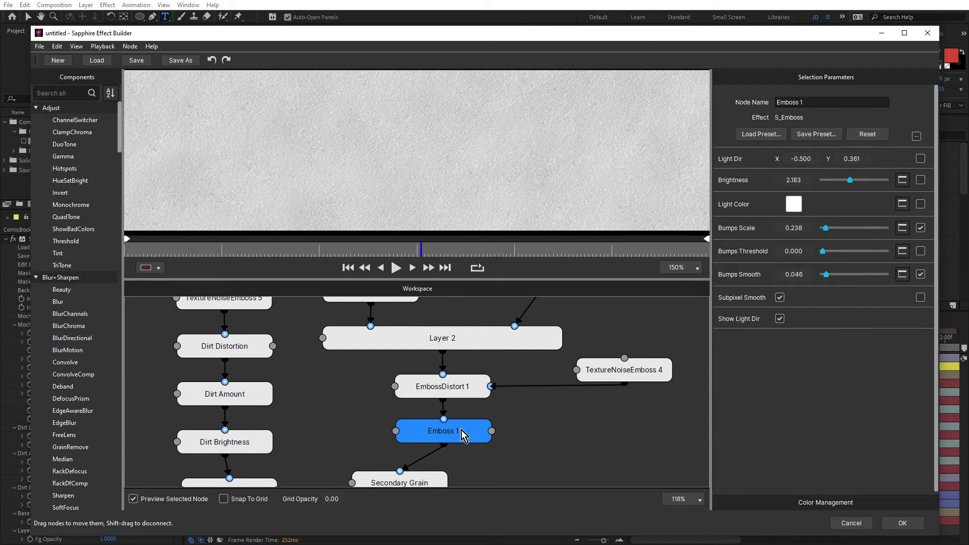
drag(528, 431, 570, 328)
click(458, 387)
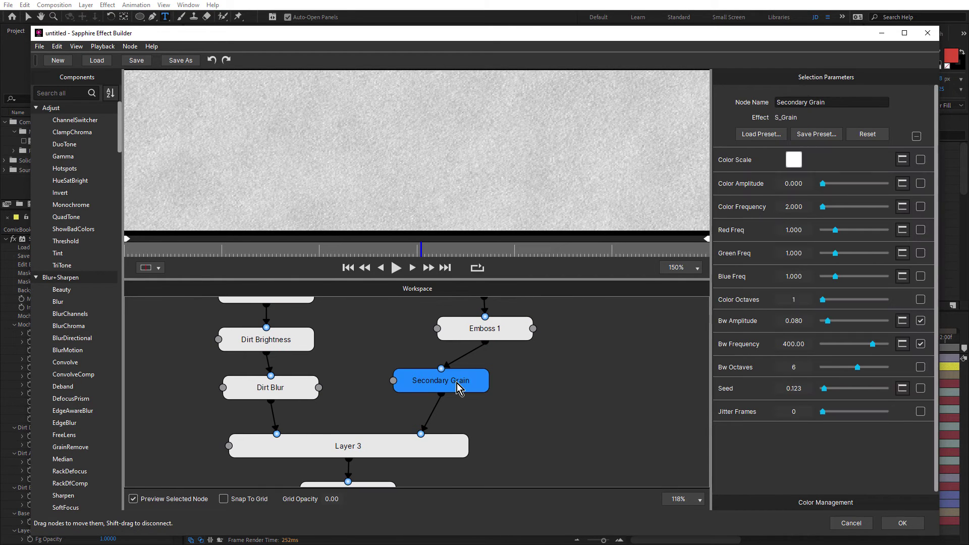
click(483, 334)
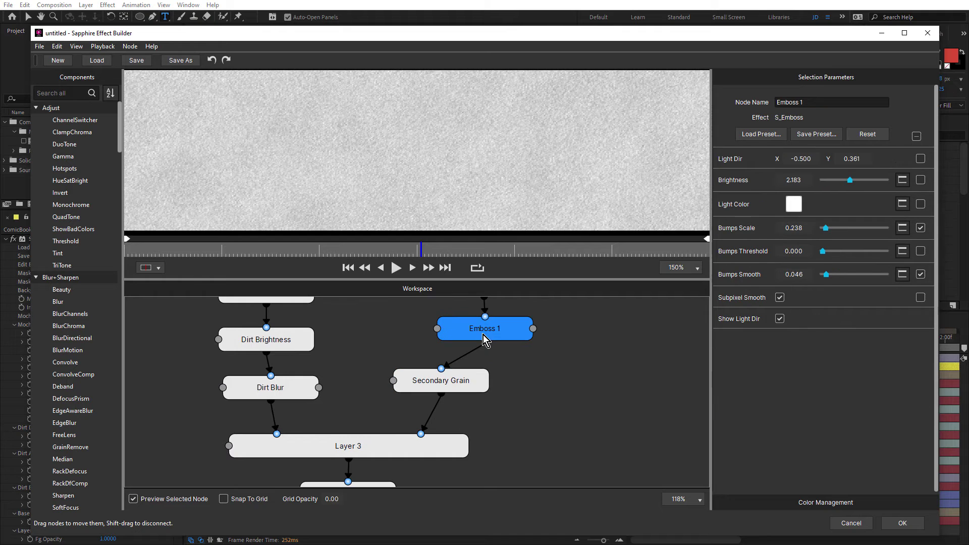
click(466, 387)
drag(520, 384, 483, 440)
Review TextureNoiseEmboss 5 and the Dirt Distortion, Amount, Brightness and Blur nodes.
click(401, 349)
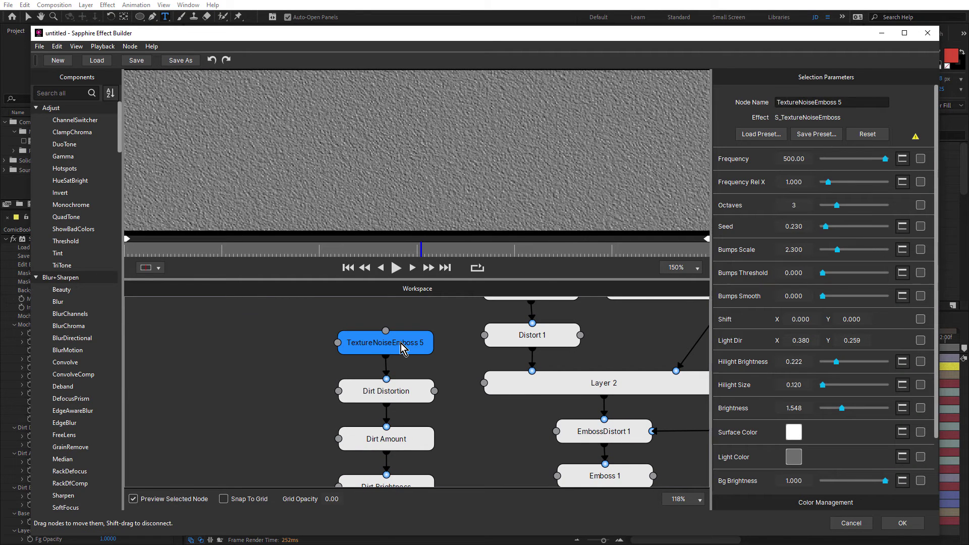
click(405, 394)
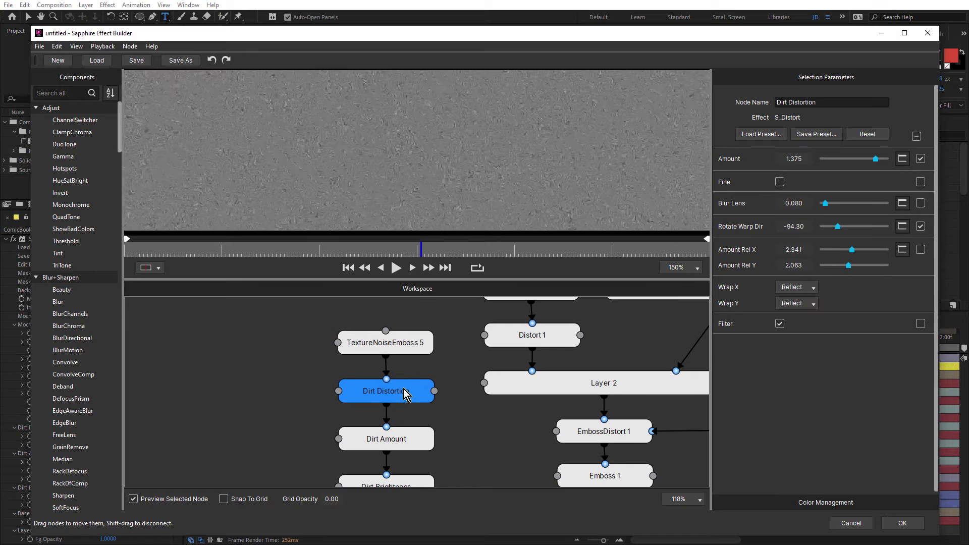
click(476, 426)
drag(475, 426, 458, 394)
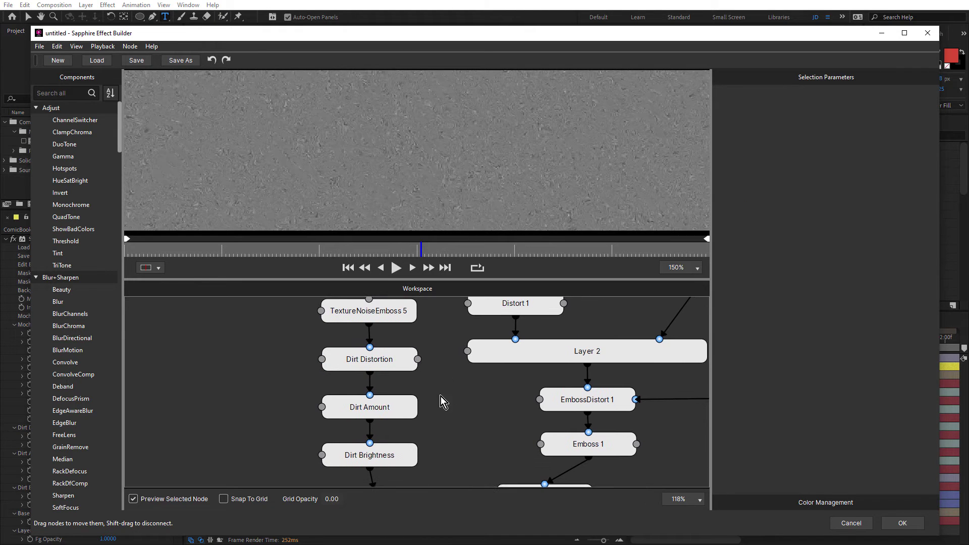
click(389, 406)
drag(471, 429, 472, 398)
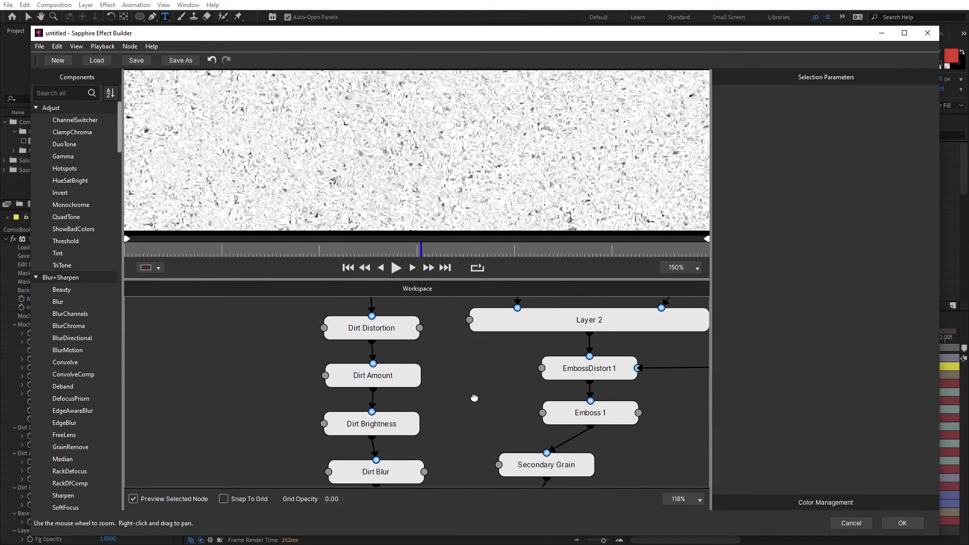
click(400, 425)
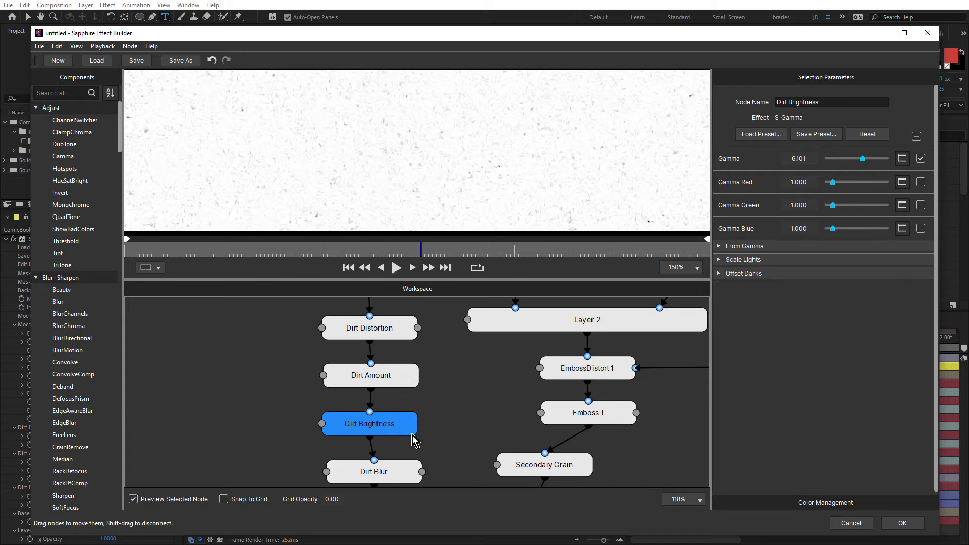
click(396, 471)
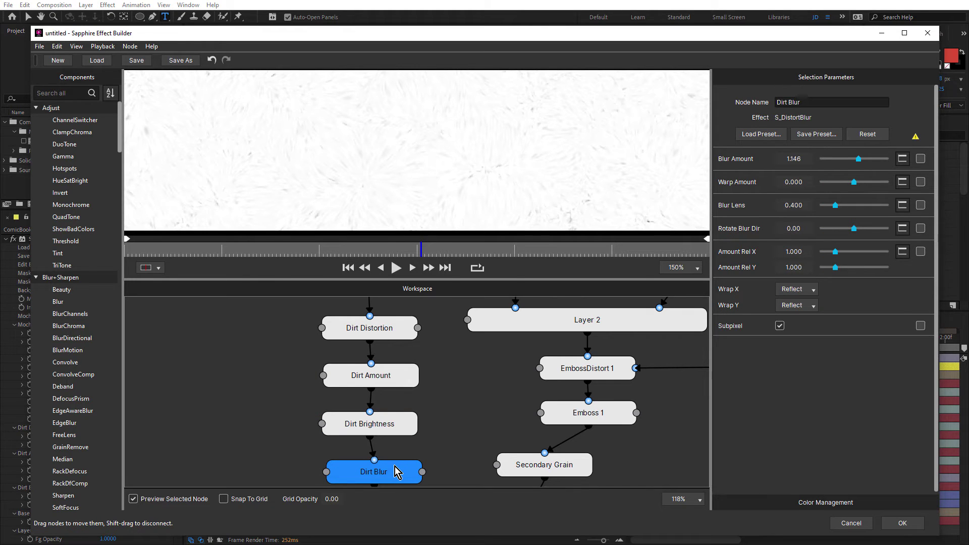
Connect Secondary Grain into Layer 3's input and check its blend settings.
drag(461, 446, 398, 343)
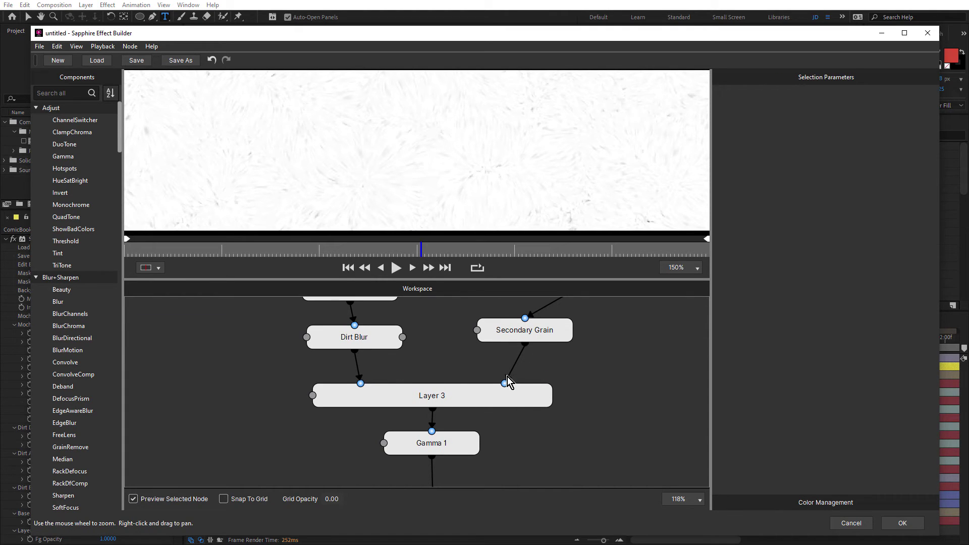
drag(507, 377, 507, 381)
click(470, 396)
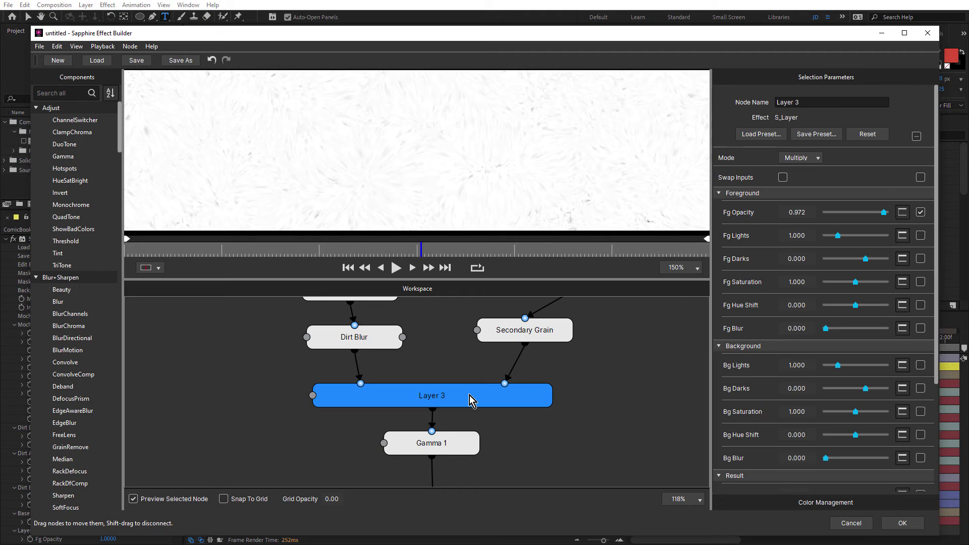
scroll(500, 169, up, 1)
scroll(499, 169, down, 5)
scroll(500, 180, up, 3)
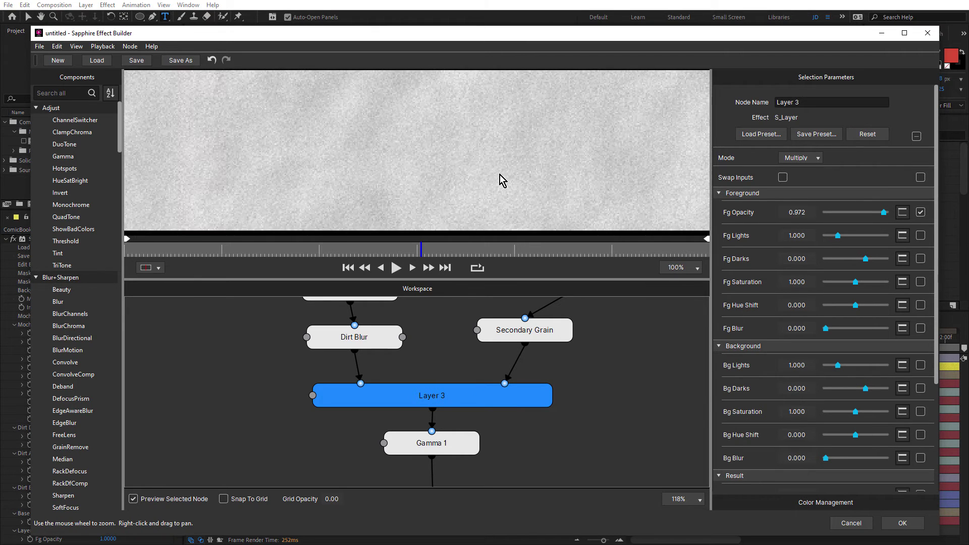
Check Gamma 1, then pull back to see the whole graph including Mask and Background nodes.
click(449, 446)
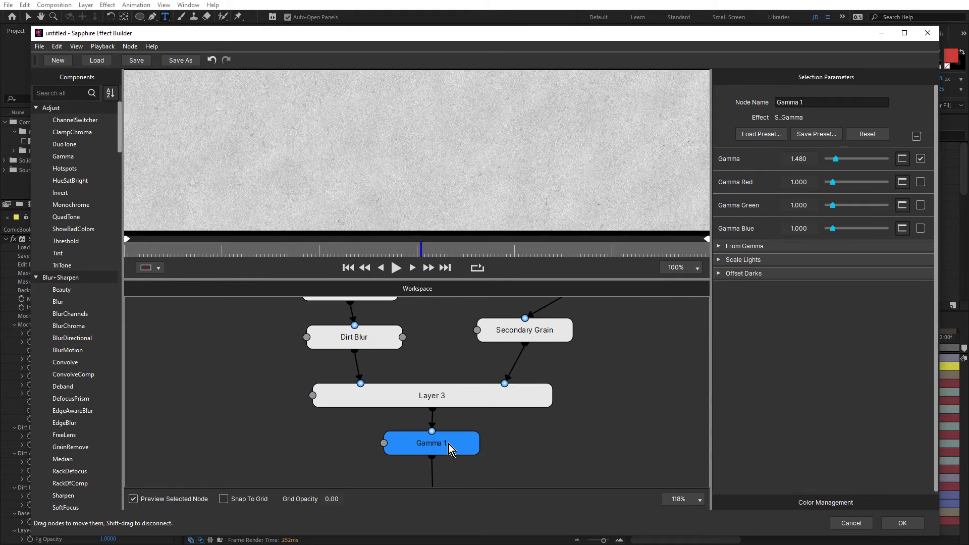
drag(529, 463, 496, 470)
scroll(526, 362, down, 5)
scroll(526, 362, down, 2)
drag(552, 407, 526, 432)
scroll(567, 353, up, 3)
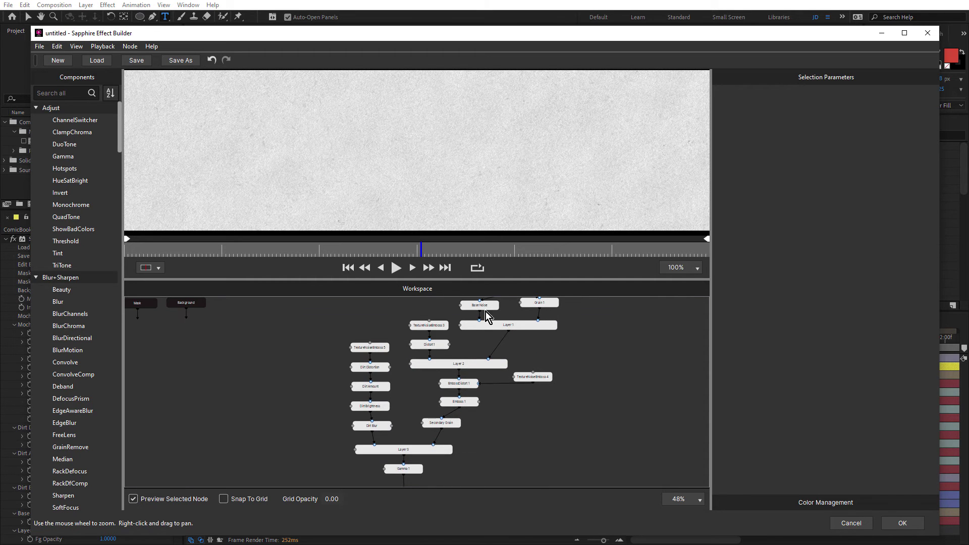
key(Return)
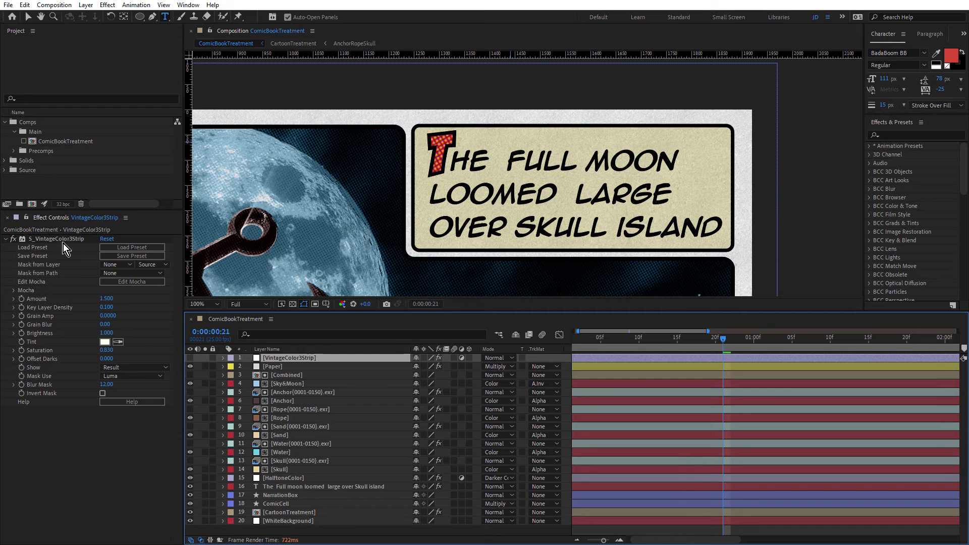
scroll(399, 220, down, 4)
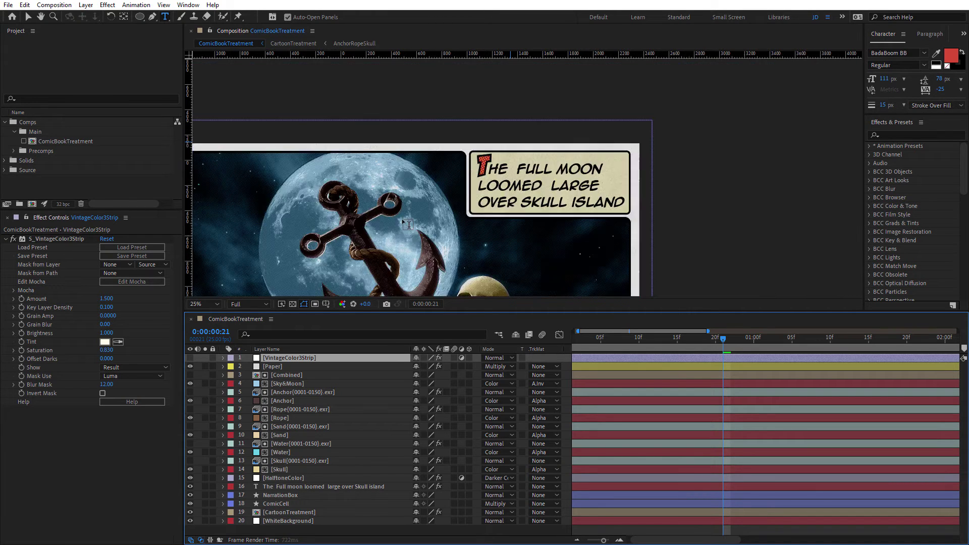
scroll(519, 207, up, 2)
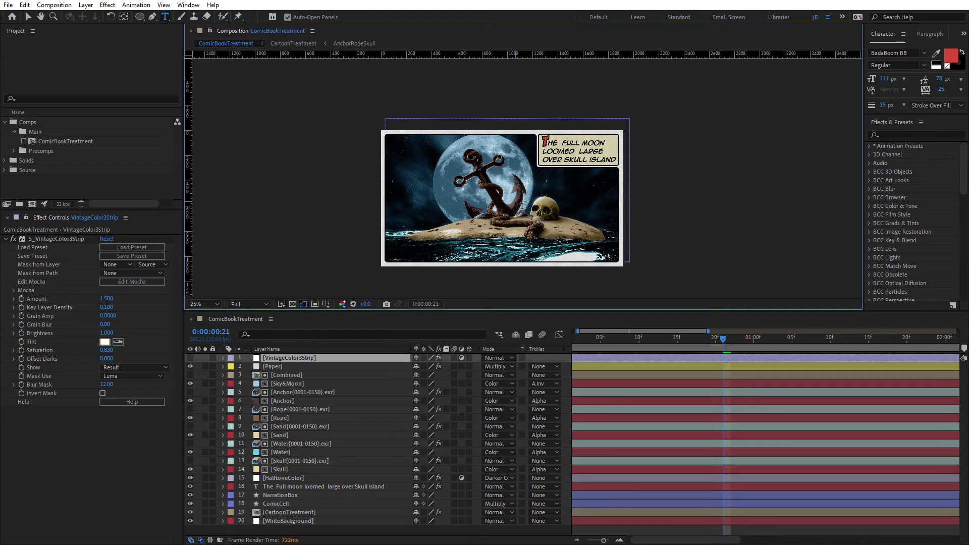
click(190, 358)
click(191, 358)
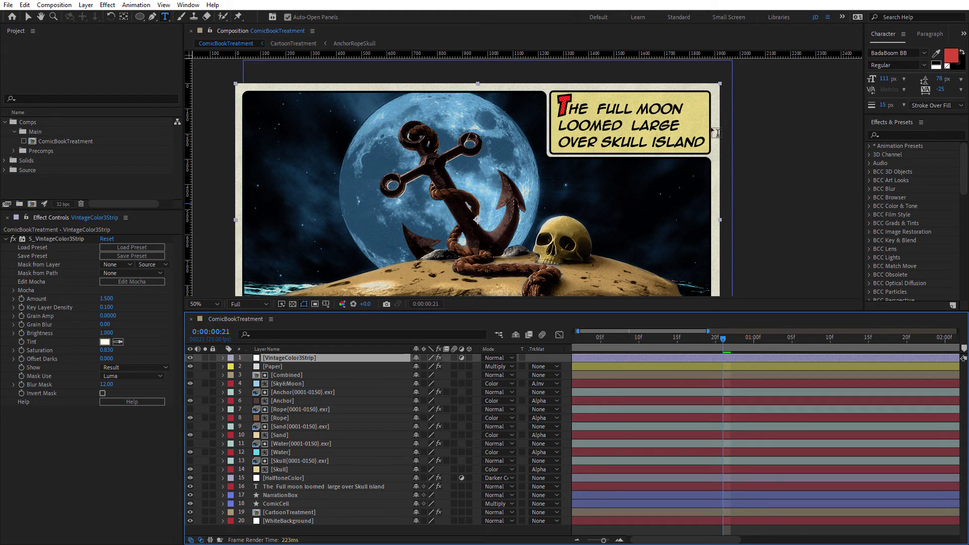
click(105, 342)
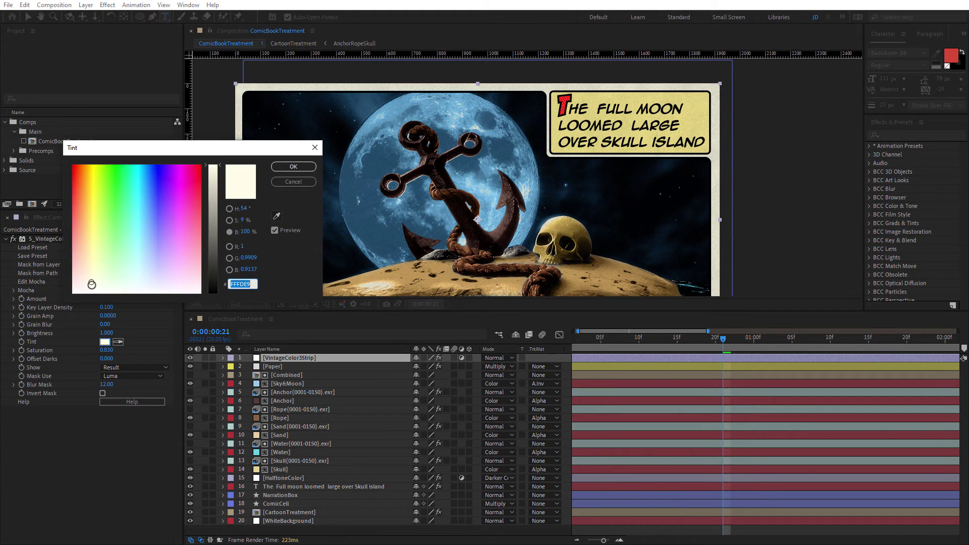
click(293, 182)
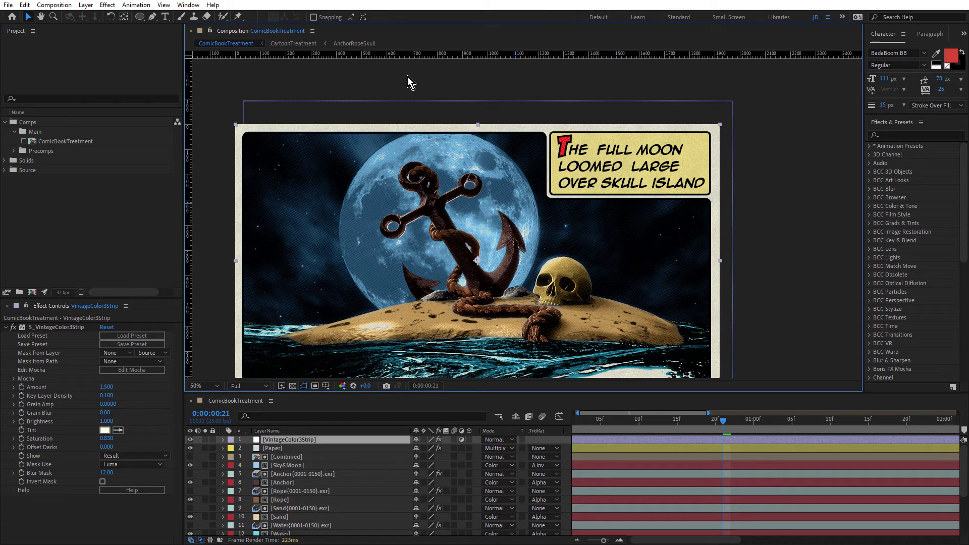
Open a second viewer of the comic composition and pan it across the panel.
click(163, 5)
click(177, 17)
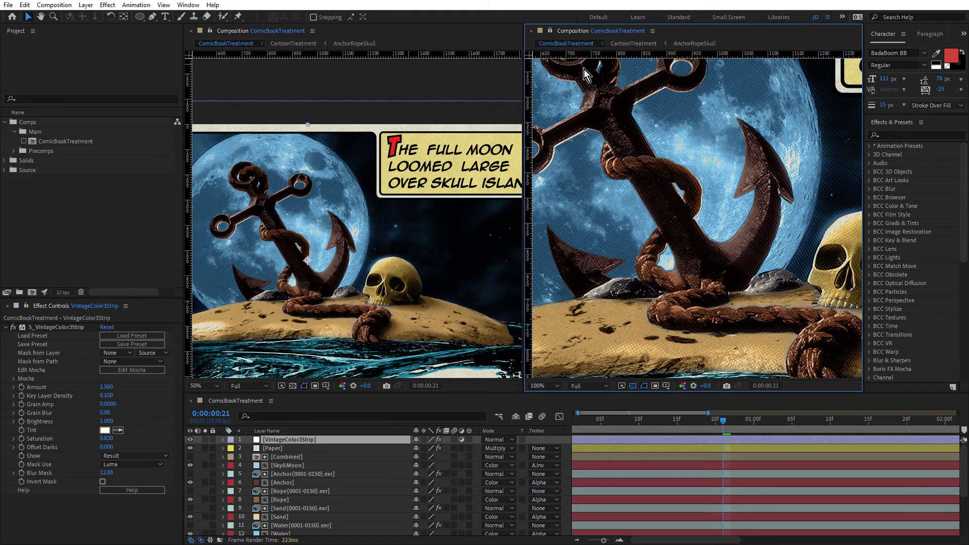
scroll(620, 126, down, 2)
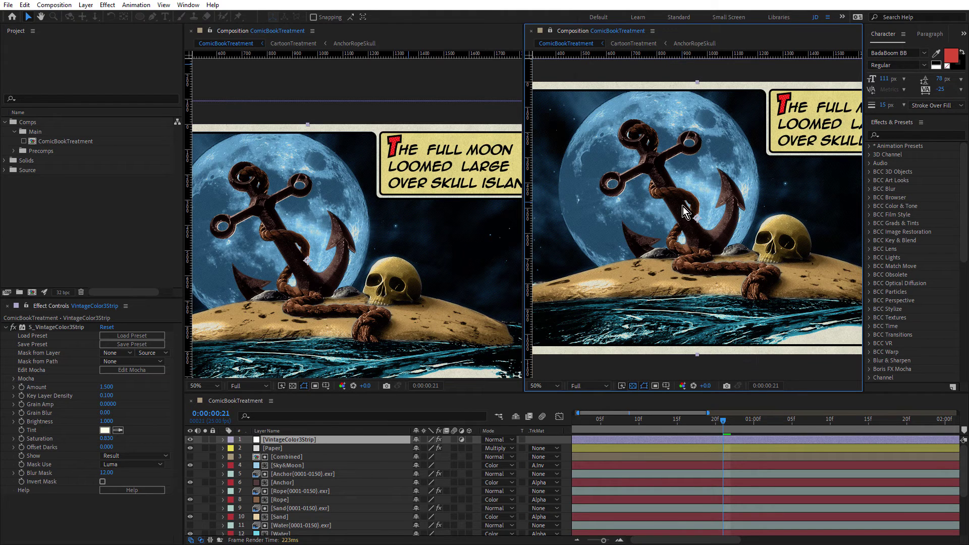
key(h)
mouse_move(684, 211)
mouse_down()
mouse_move(717, 200)
mouse_move(695, 203)
mouse_up()
key(v)
Open the CartoonTreatment composition and select the Luna layer.
click(297, 45)
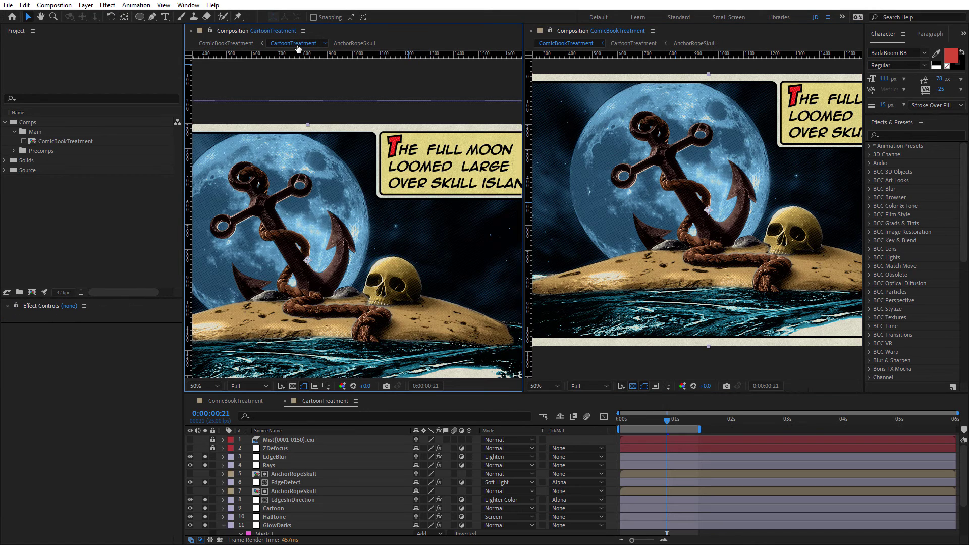
key(h)
drag(366, 218, 411, 233)
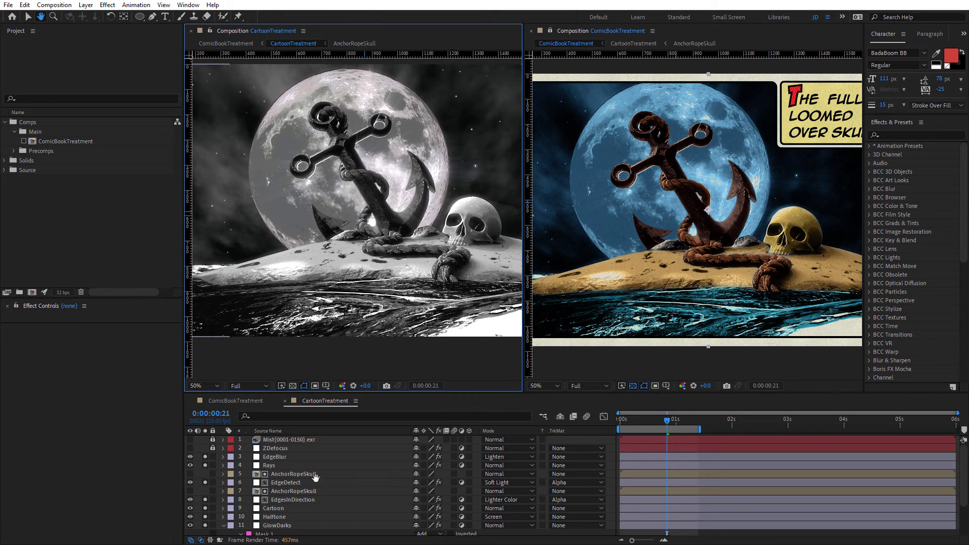
key(v)
scroll(294, 492, down, 3)
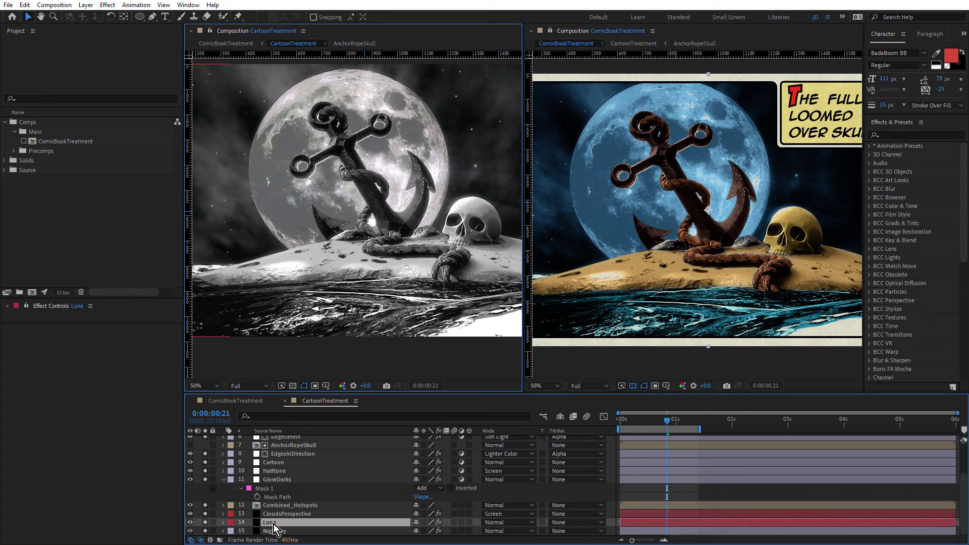
click(275, 523)
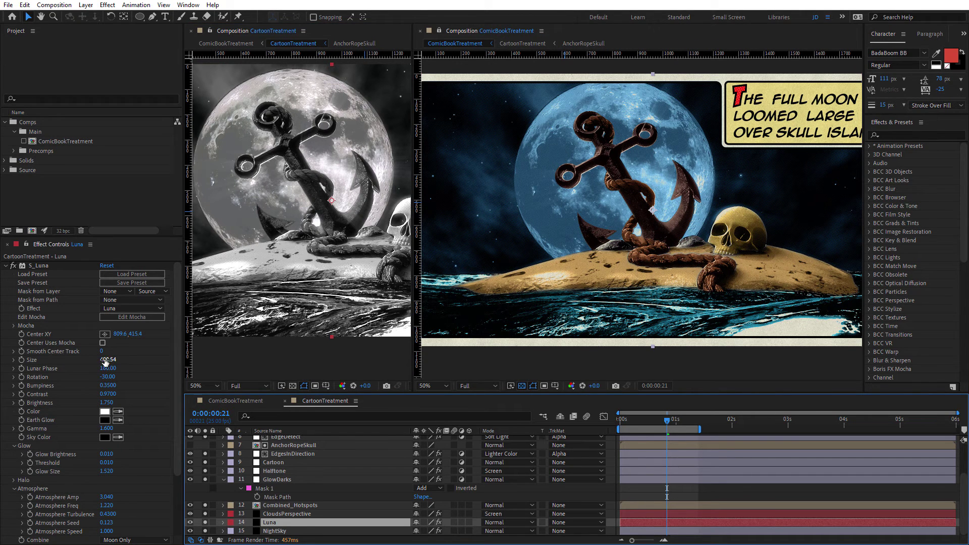
Scrub S_Luna Size up and back to 400.54, then set Lunar Phase to 88.
mouse_move(105, 361)
mouse_down()
mouse_move(133, 359)
mouse_move(125, 359)
mouse_up()
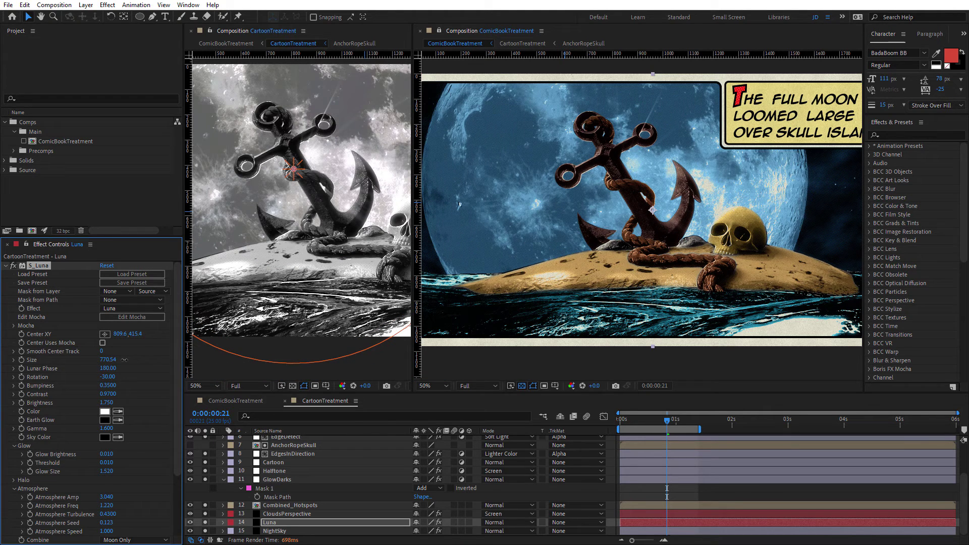
mouse_move(124, 360)
mouse_down()
mouse_move(108, 360)
mouse_move(123, 368)
mouse_up()
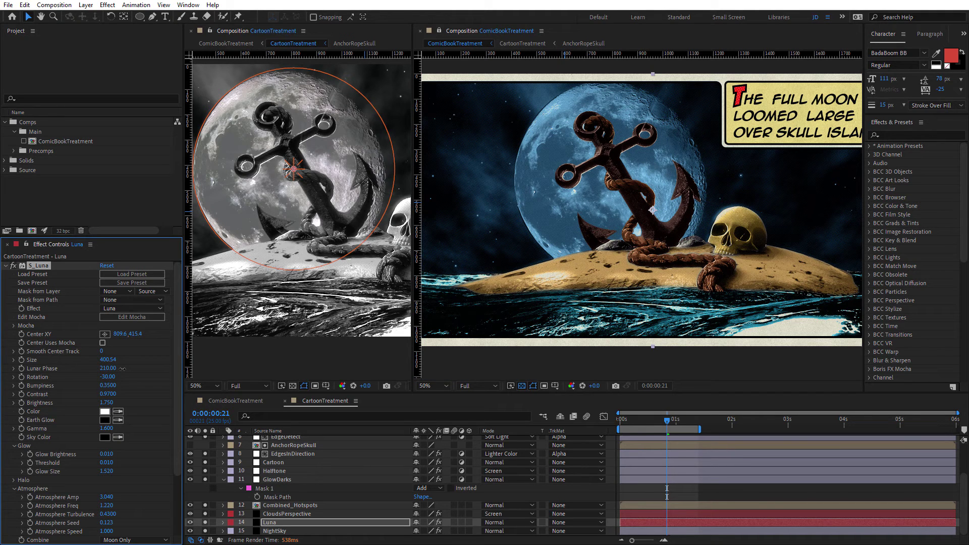
key(ctrl+z)
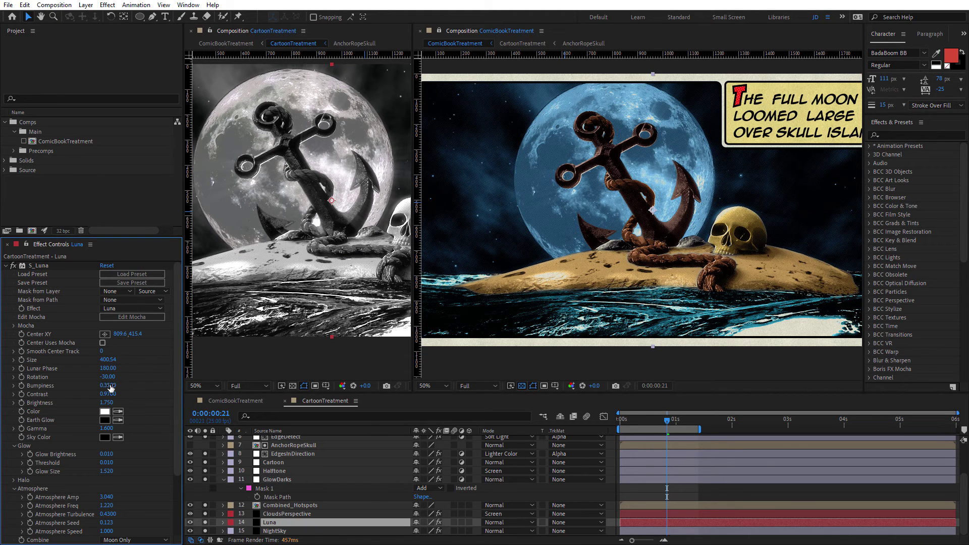
drag(105, 368, 103, 369)
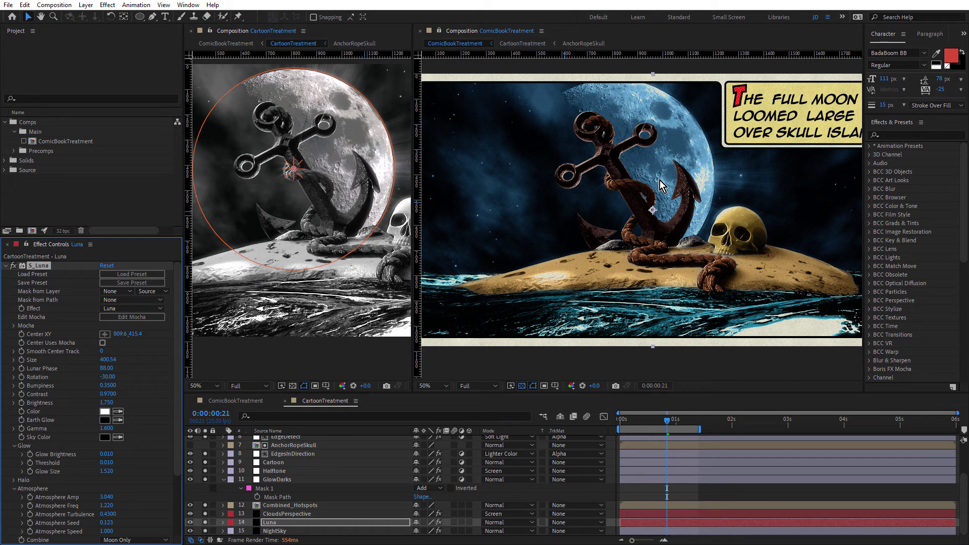
scroll(659, 187, up, 2)
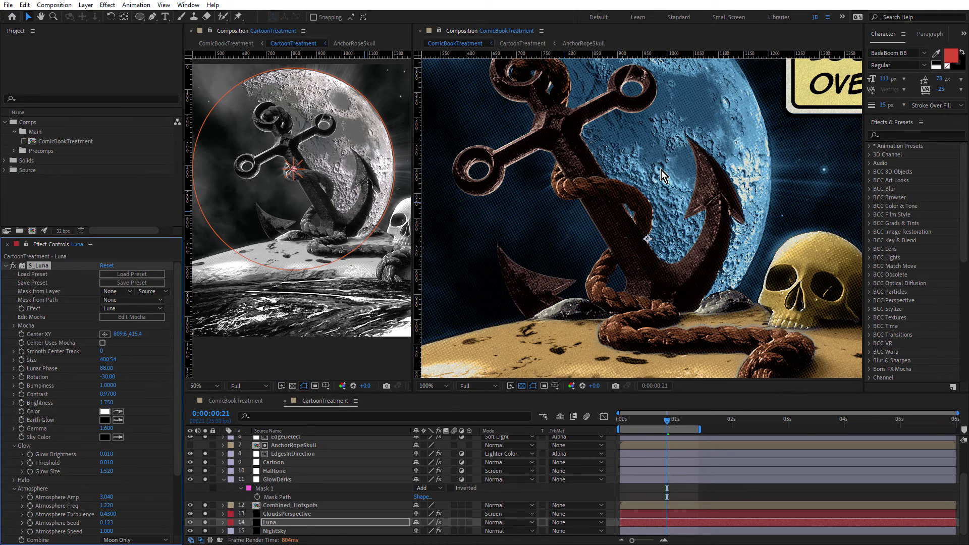
scroll(663, 169, down, 2)
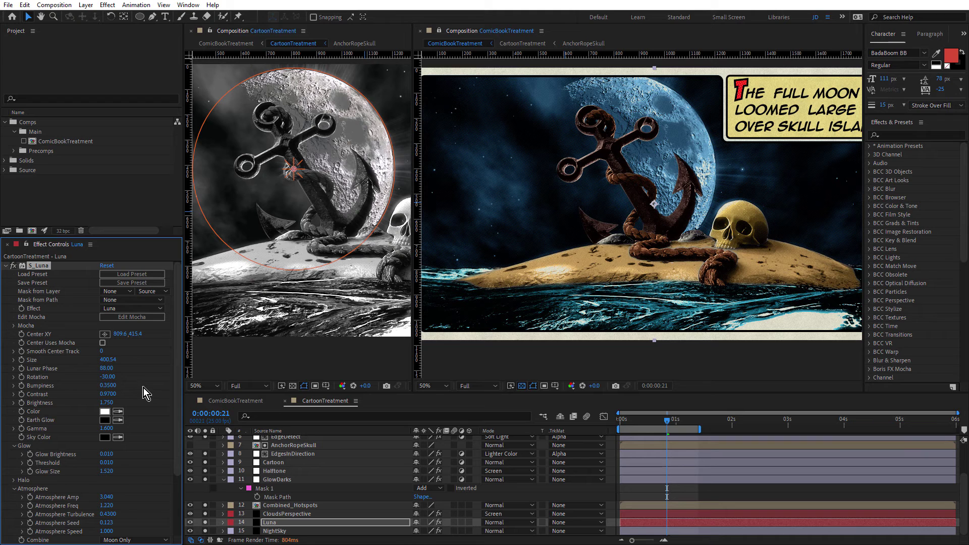
Return the moon to Lunar Phase 165 with Glow Brightness 0.370 and Atmosphere Amp 4.040.
key(ctrl+z)
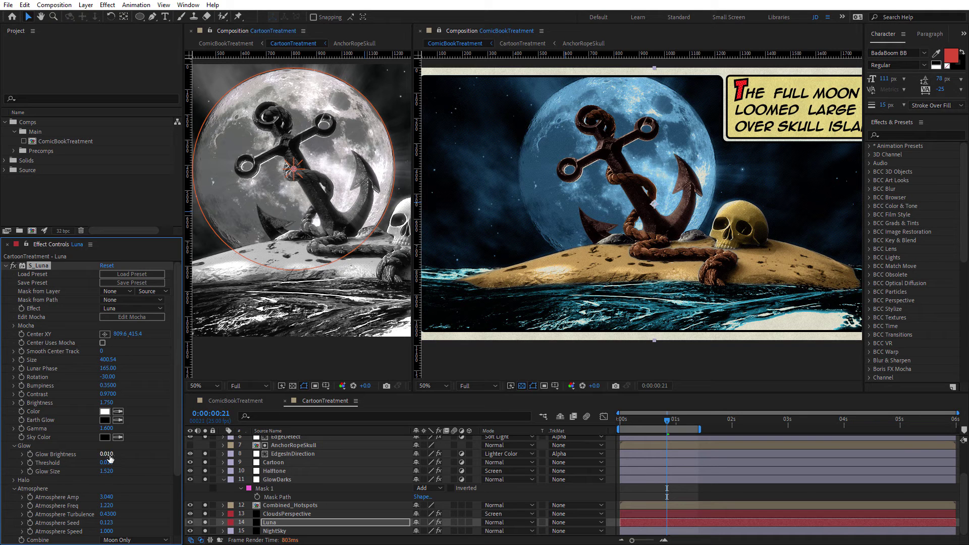
drag(117, 455, 117, 456)
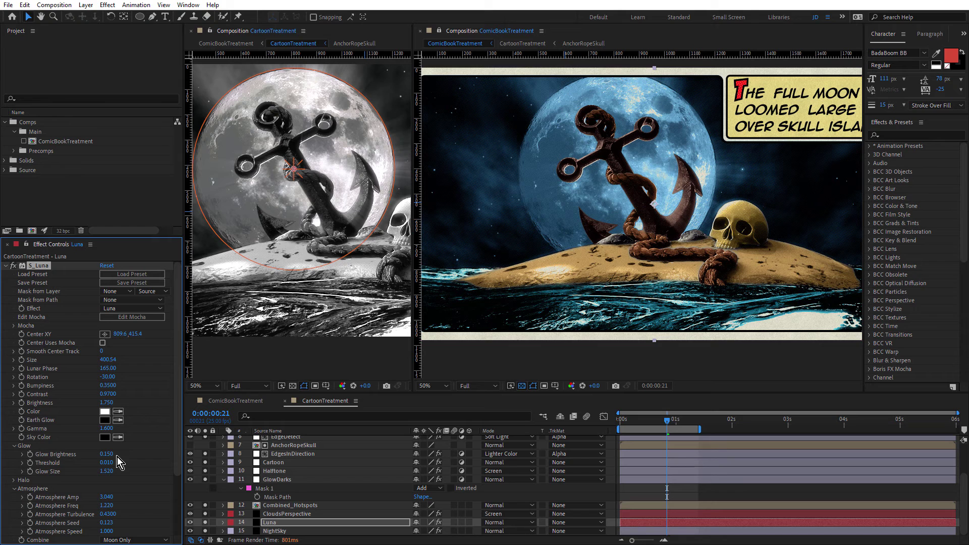
drag(115, 455, 125, 456)
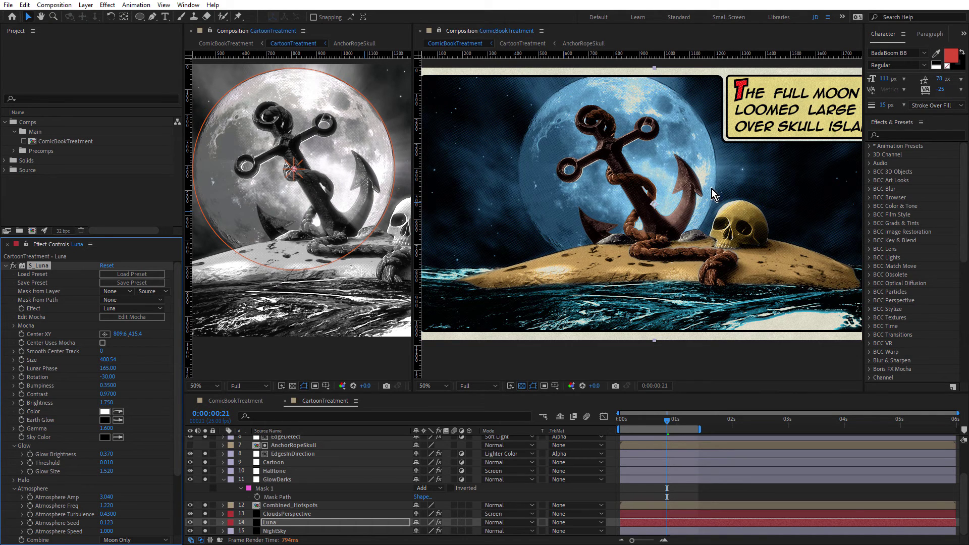
scroll(709, 181, up, 6)
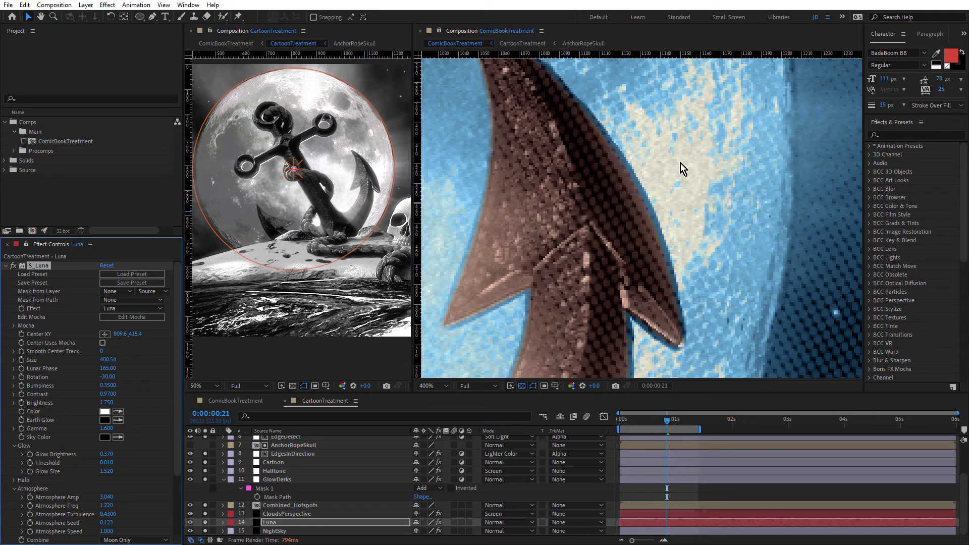
scroll(679, 169, down, 6)
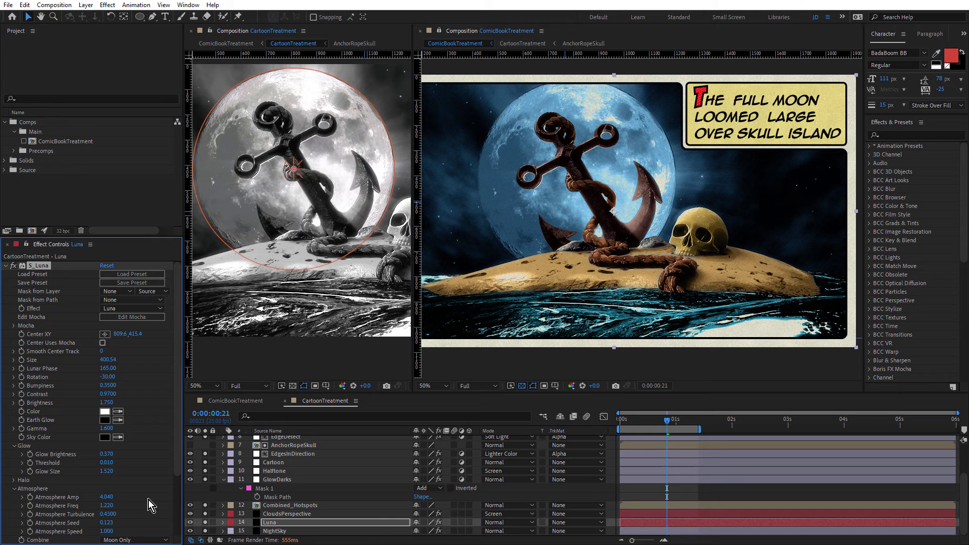
scroll(641, 177, up, 2)
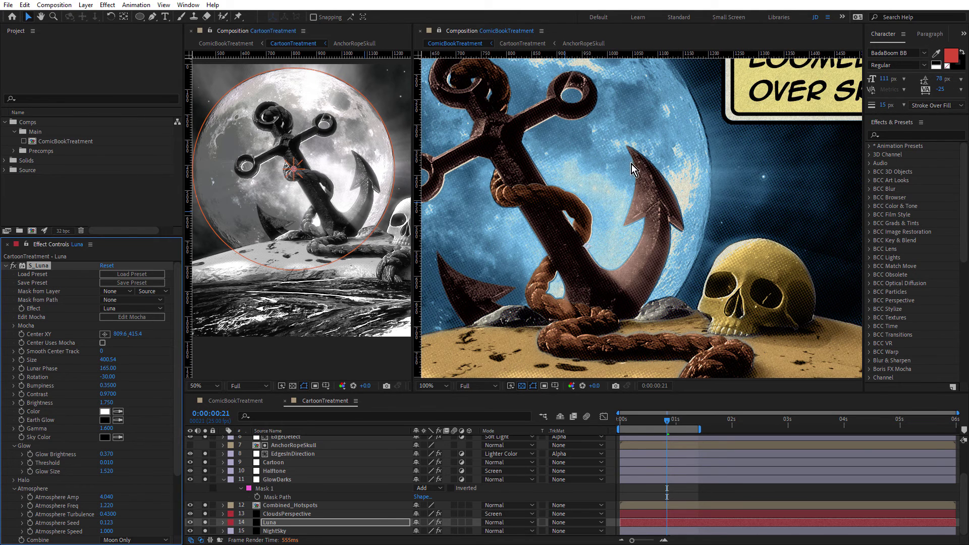
scroll(619, 181, down, 2)
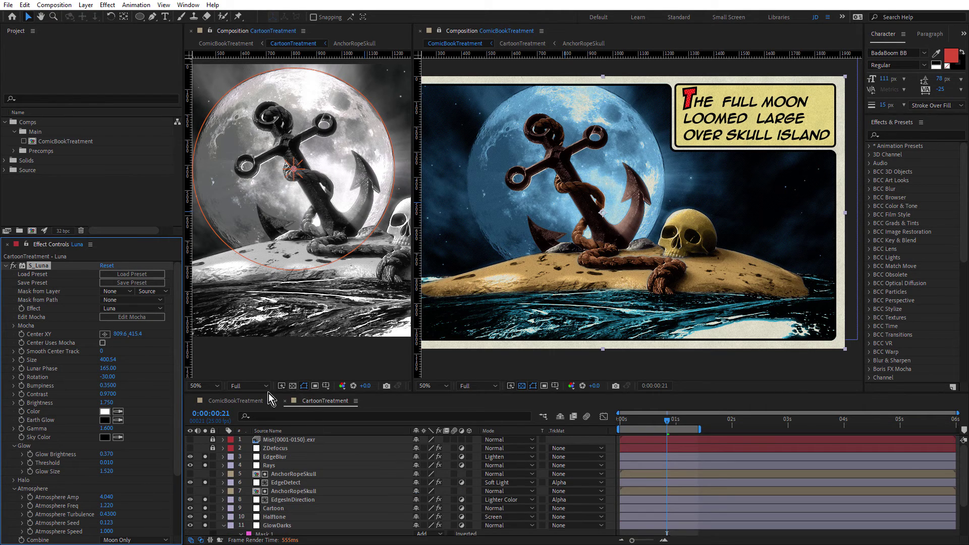
Switch to ComicBookTreatment, select Sky&Moon and centre the moon in the left viewer.
click(250, 400)
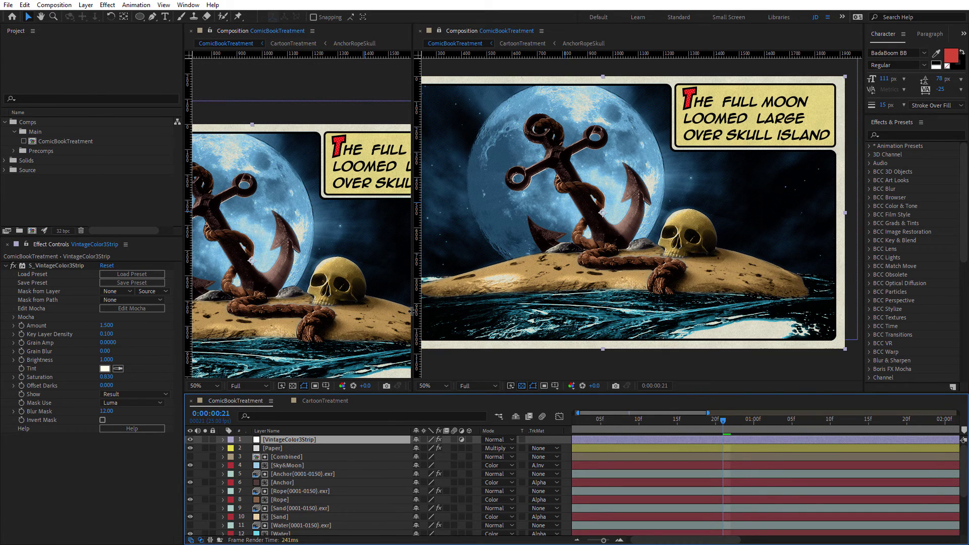
drag(412, 311, 610, 317)
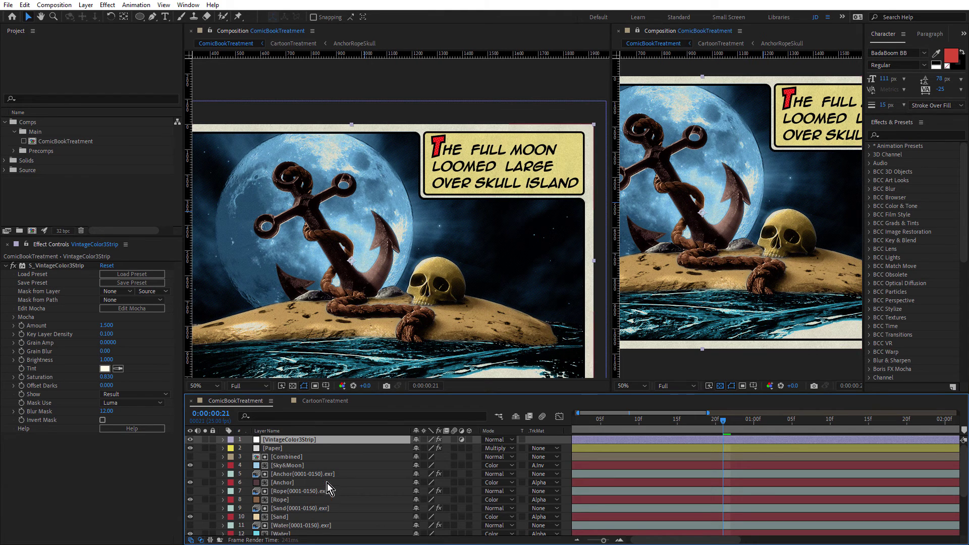
click(298, 465)
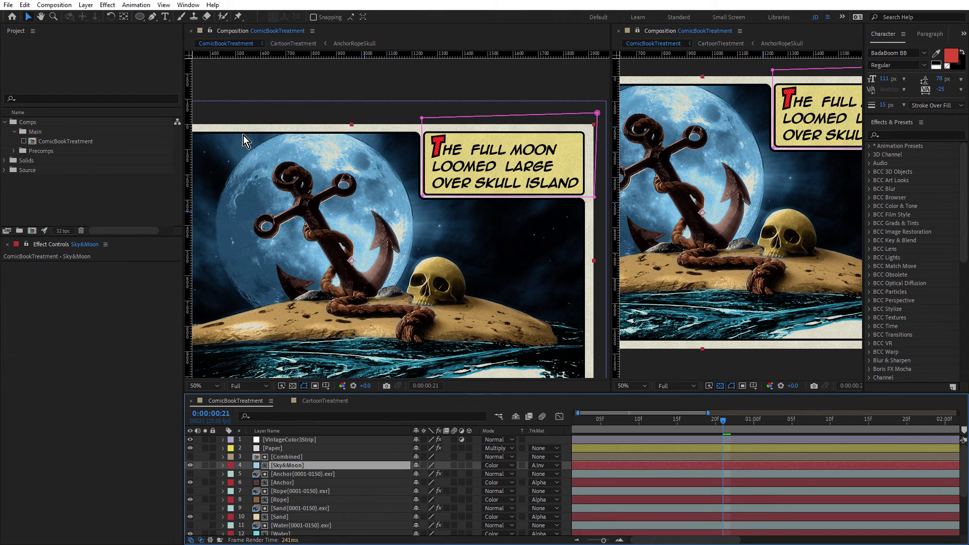
key(h)
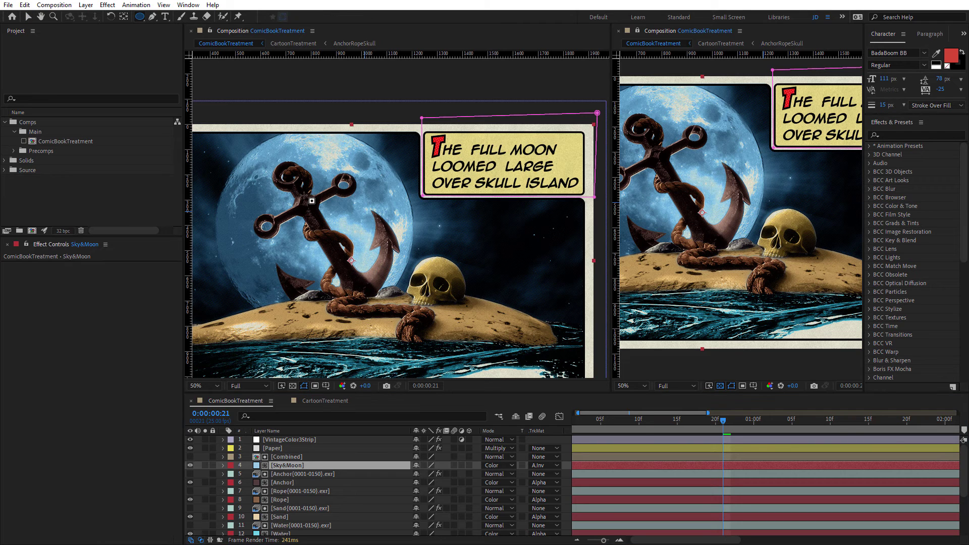
click(350, 196)
drag(350, 196, 396, 200)
Draw a circular ellipse mask around the moon and set Mask 2 to Subtract.
key(q)
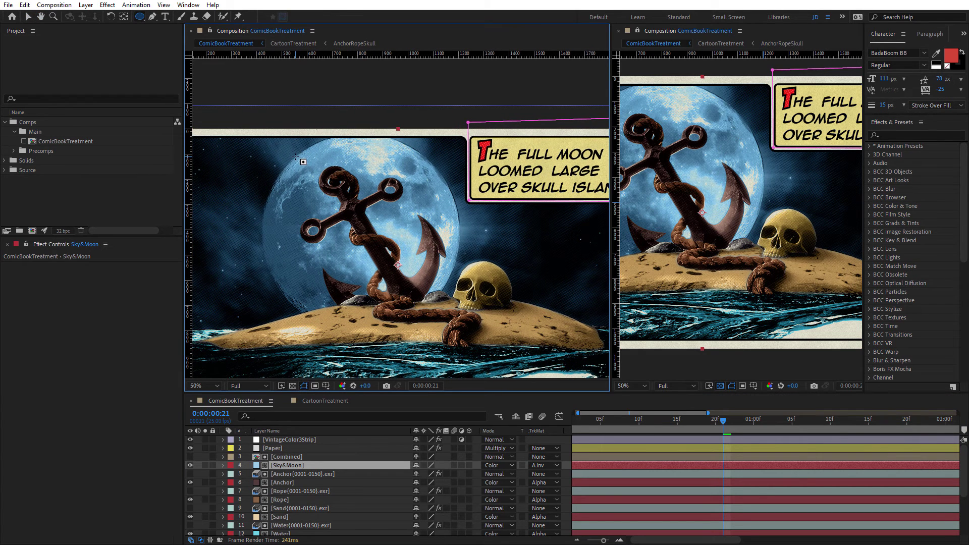
mouse_move(294, 156)
mouse_down()
mouse_move(352, 193)
mouse_move(411, 212)
mouse_move(475, 319)
mouse_move(454, 306)
mouse_up()
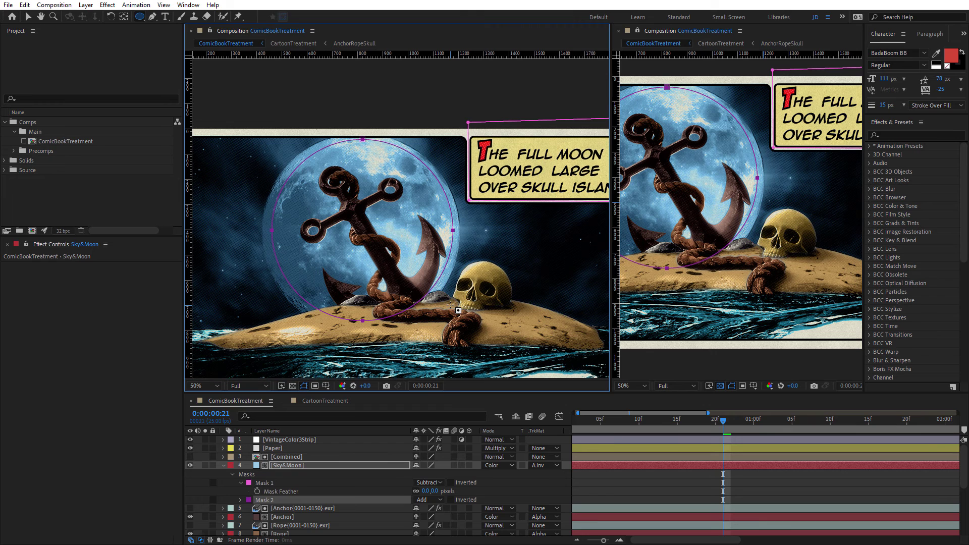
click(426, 499)
click(442, 444)
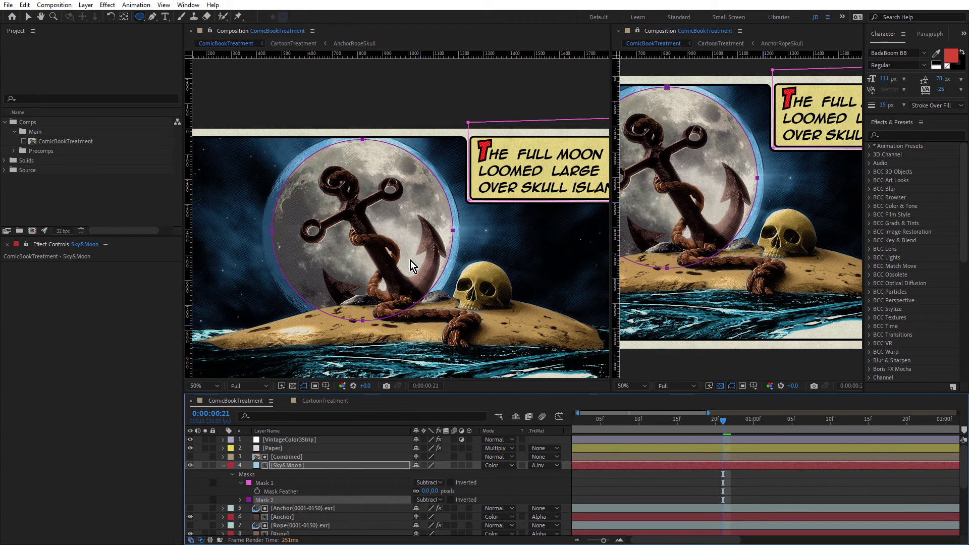
Raise Mask 2's feather step by step to about 554 pixels.
key(f)
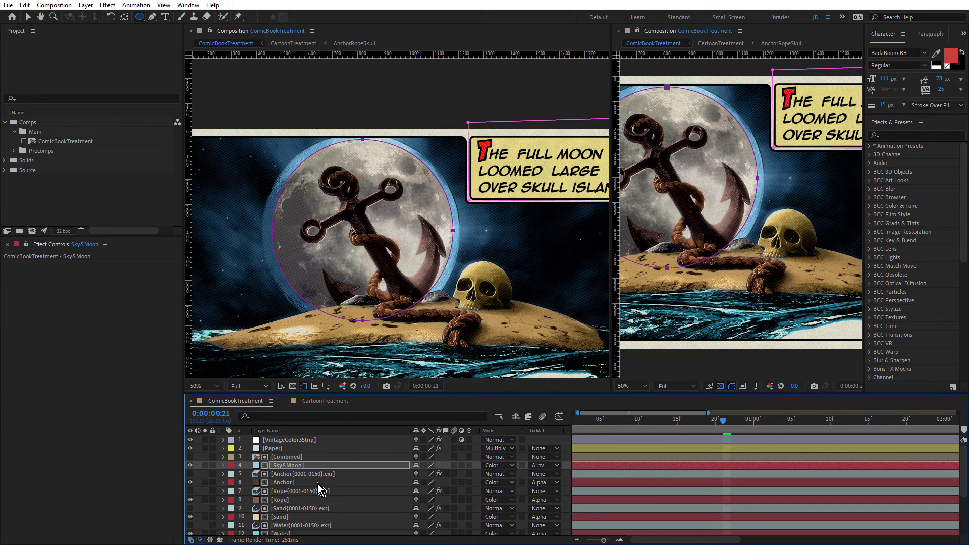
key(f)
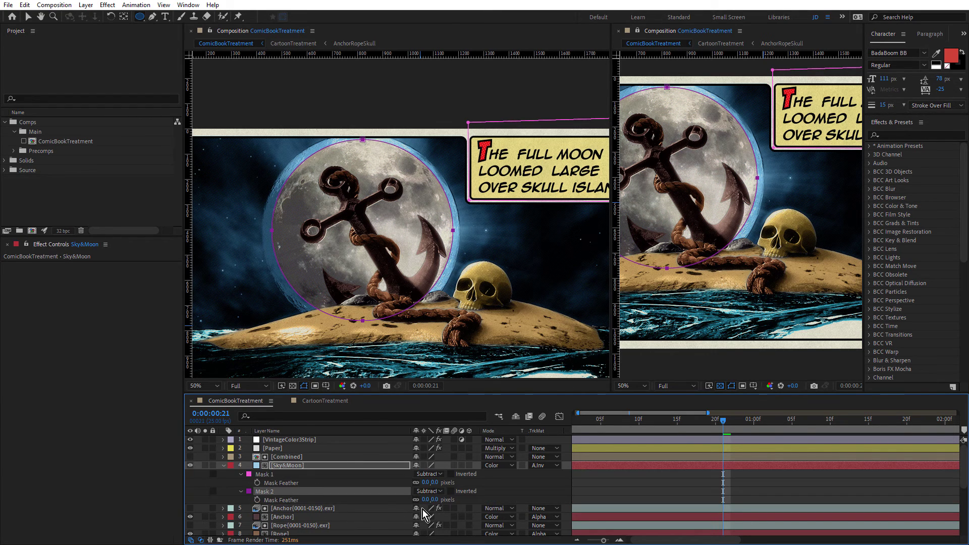
drag(436, 500, 448, 500)
drag(522, 500, 526, 500)
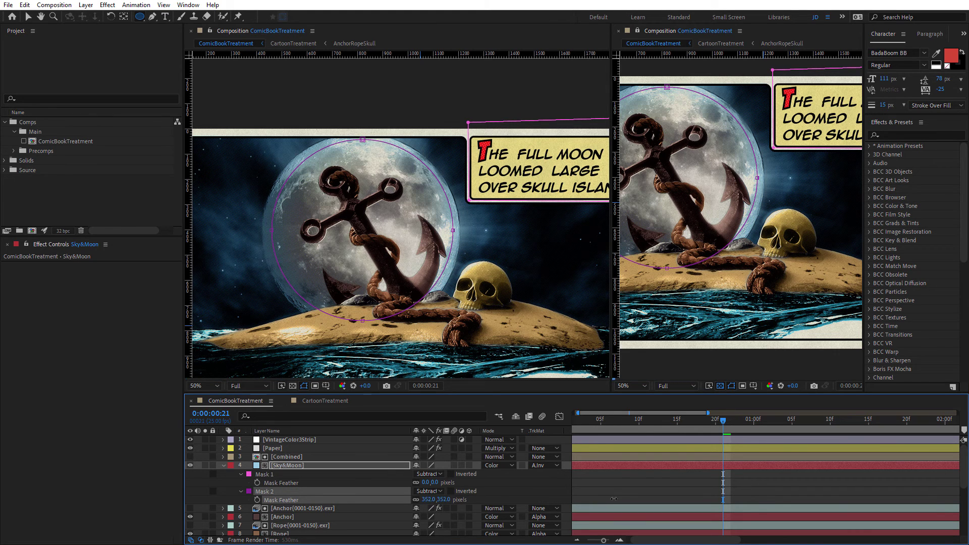
drag(615, 498, 655, 497)
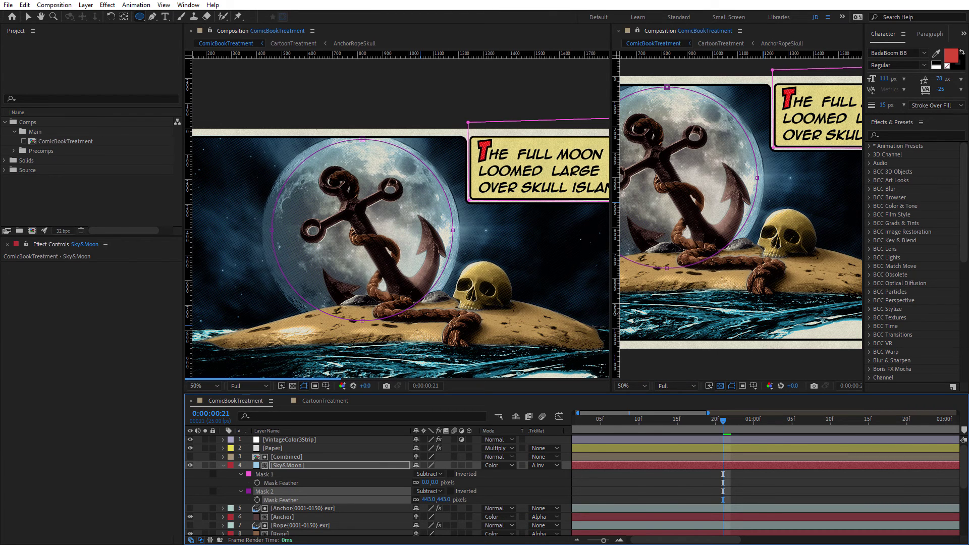
drag(612, 317, 406, 304)
click(704, 493)
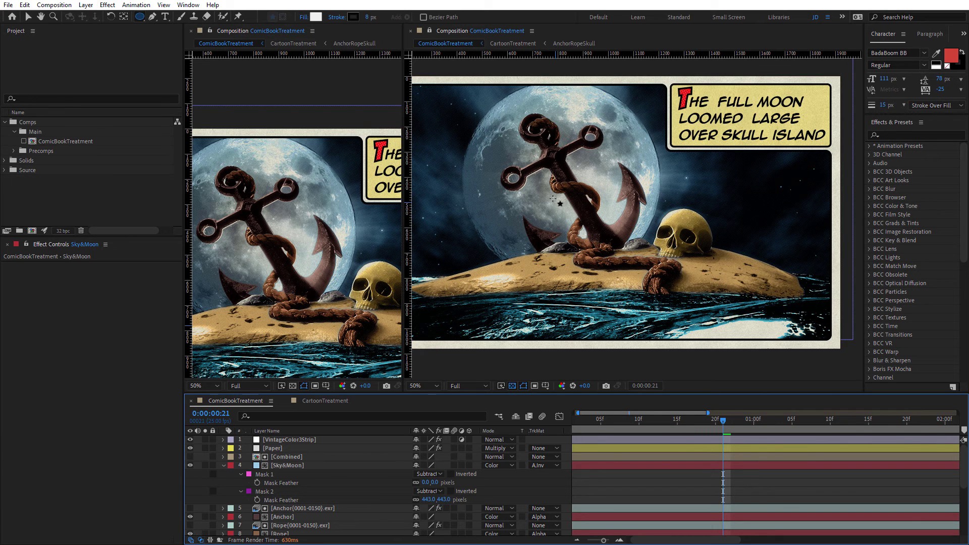
scroll(553, 198, down, 2)
scroll(561, 198, up, 2)
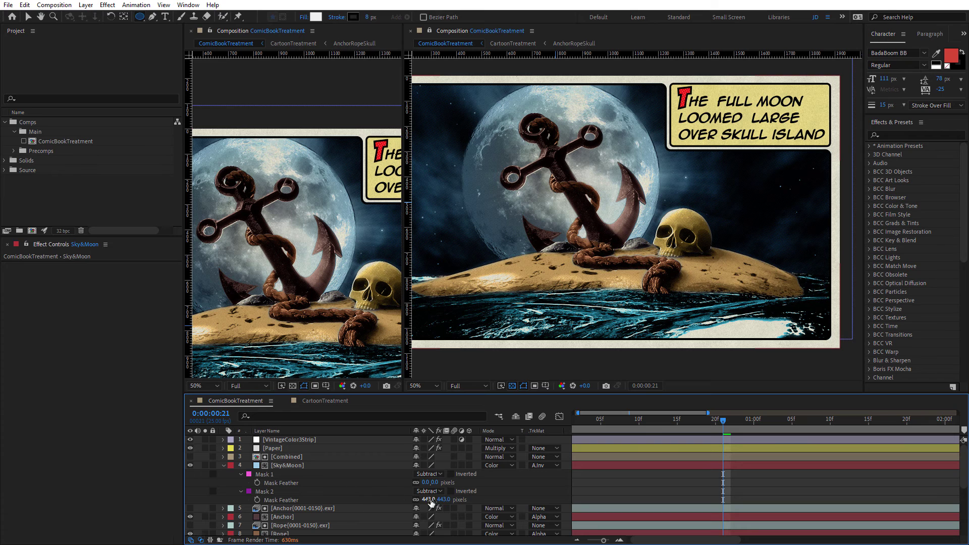
drag(431, 501, 493, 505)
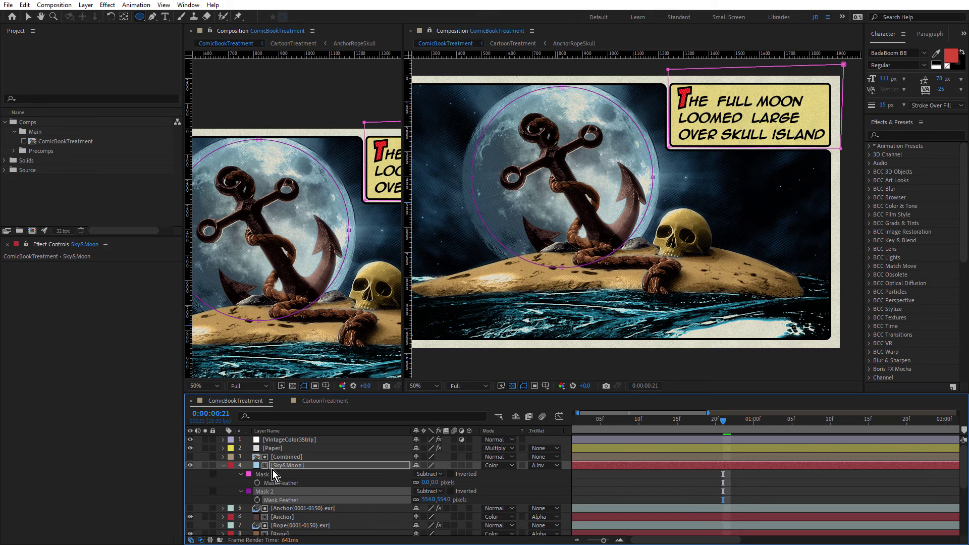
Set Sky&Moon's Mask 2 opacity to 75%.
key(f)
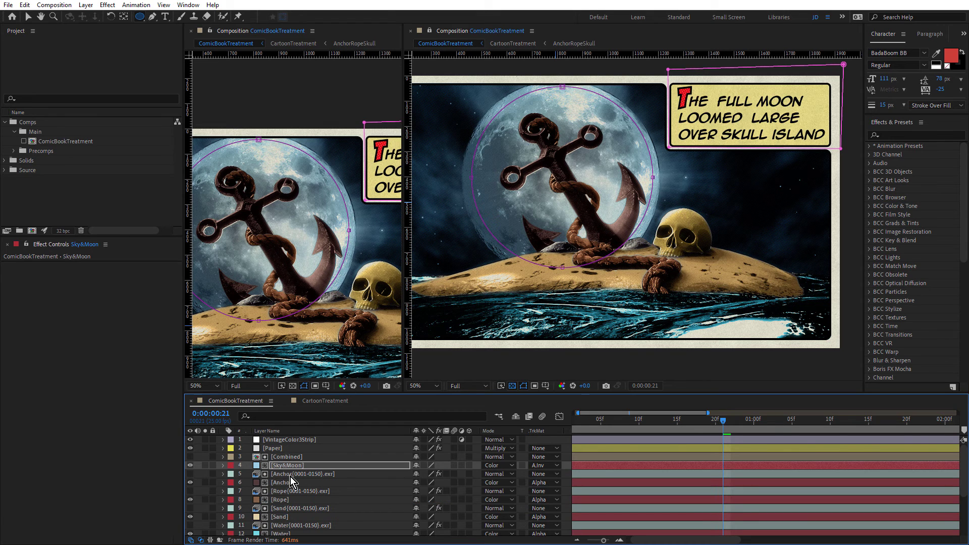
key(m)
key(m)
key(m)
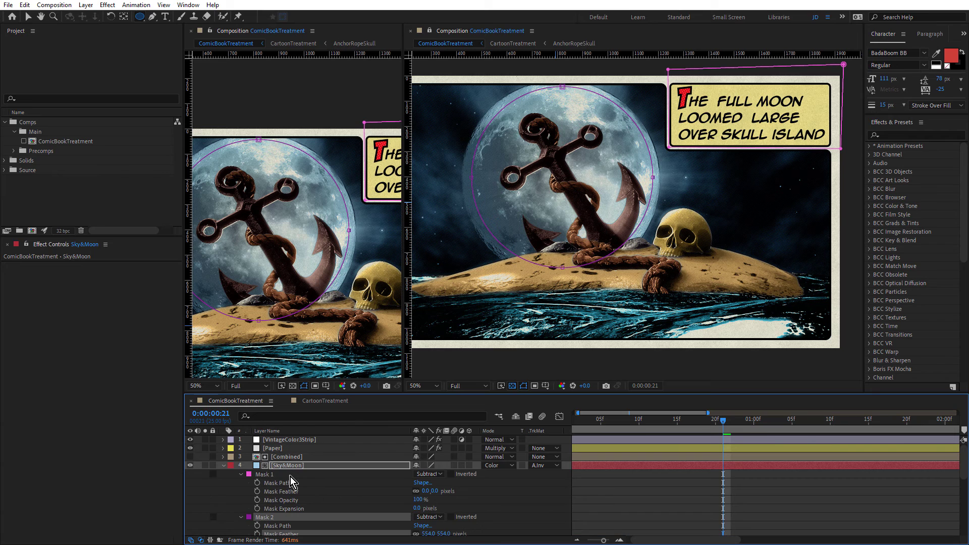
scroll(302, 481, down, 1)
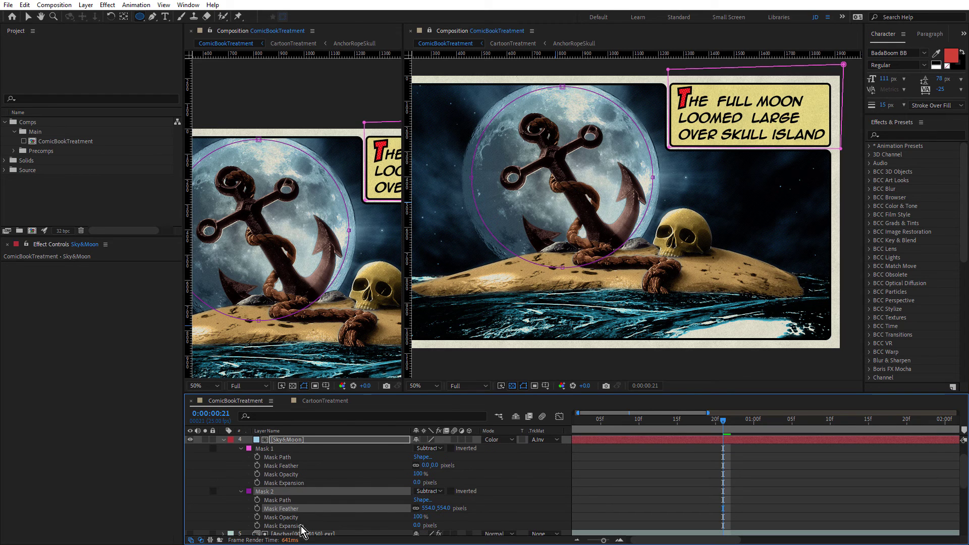
click(290, 518)
mouse_move(414, 517)
mouse_down()
mouse_move(390, 521)
mouse_move(399, 525)
mouse_up()
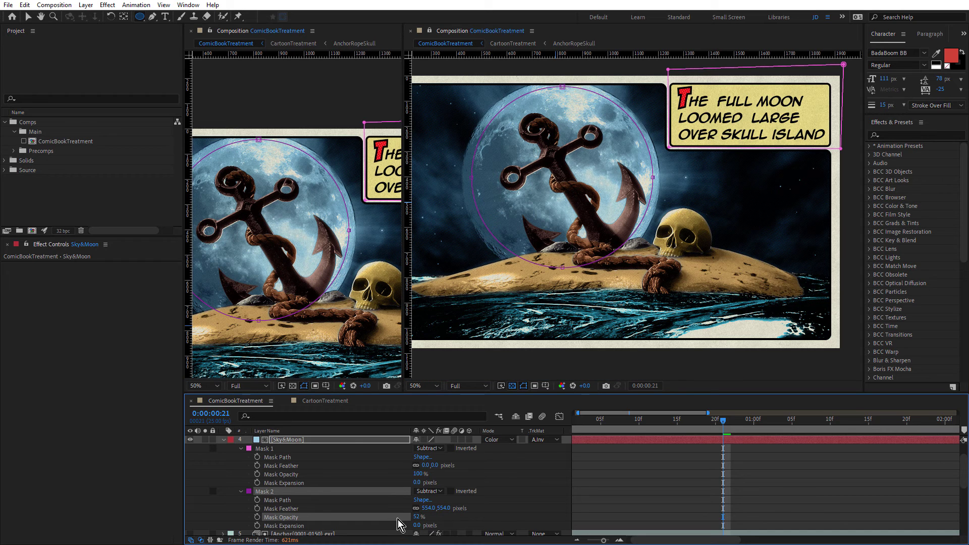
scroll(555, 172, down, 2)
scroll(570, 164, up, 2)
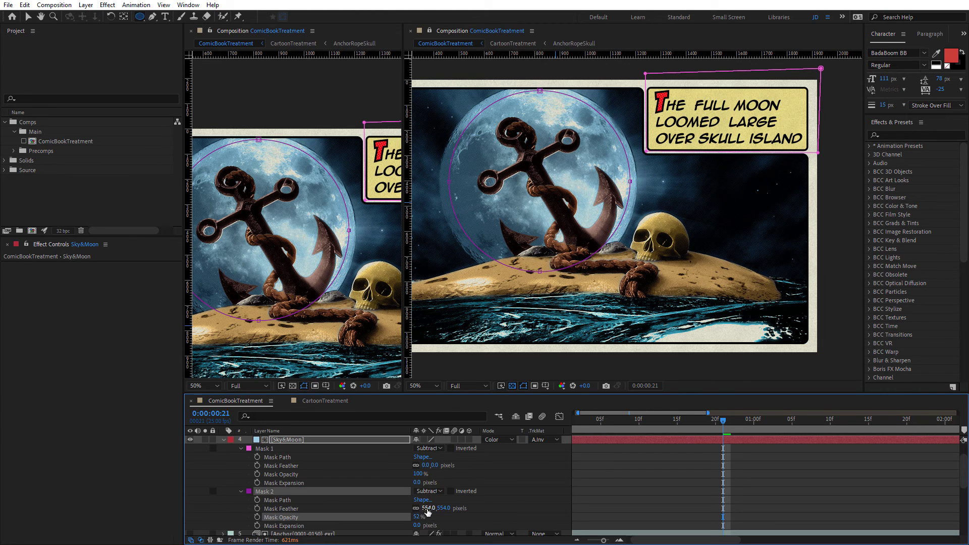
drag(417, 517, 425, 519)
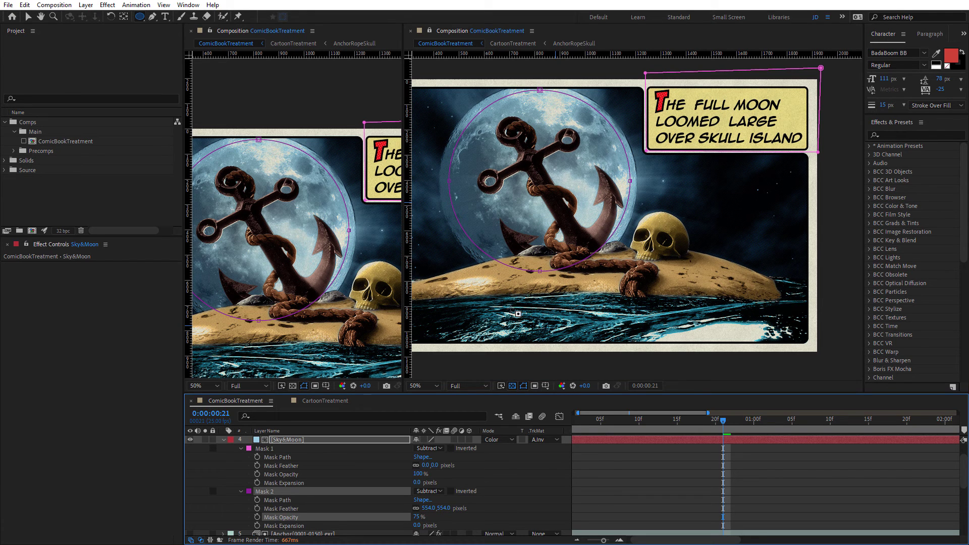
Scale the moon mask ellipse slightly larger with free transform.
key(v)
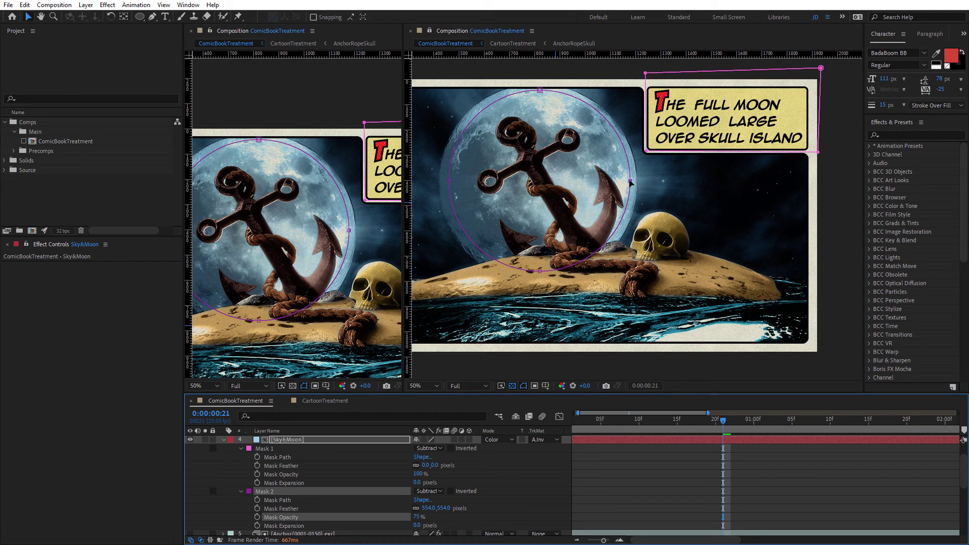
double_click(630, 183)
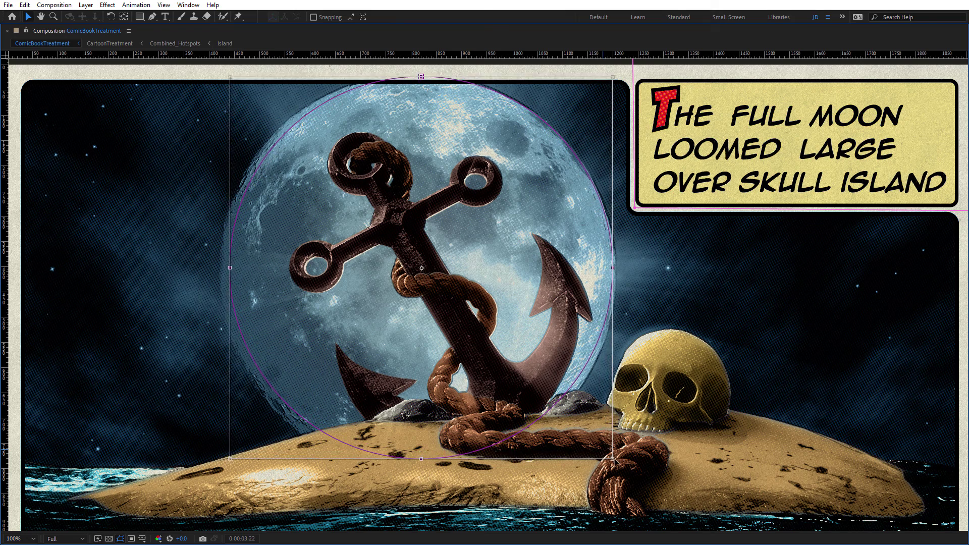
mouse_move(614, 459)
mouse_down()
mouse_move(624, 471)
mouse_move(616, 465)
mouse_up()
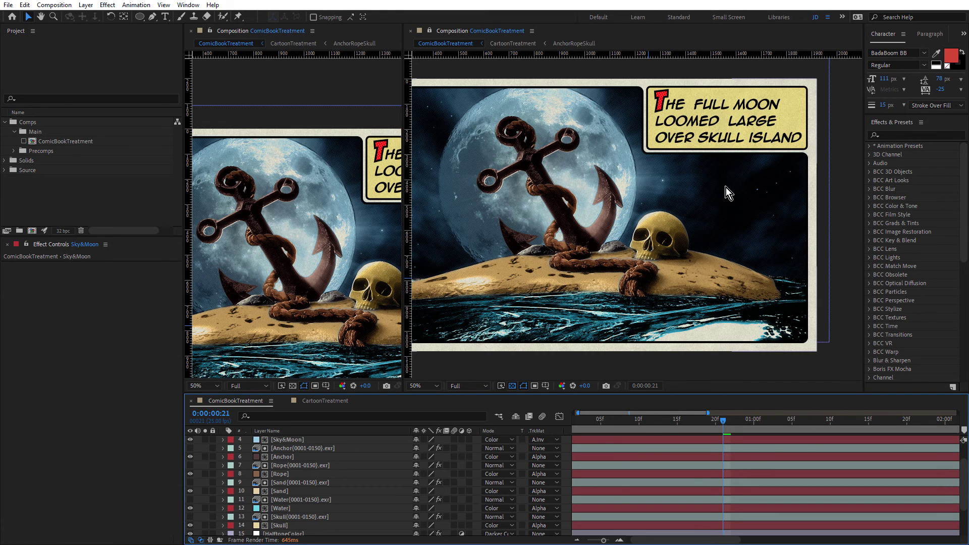
In CartoonTreatment, raise CloudsPerspective's Brightness1 from 0.620 to 0.750.
key(comma)
key(period)
scroll(572, 203, up, 3)
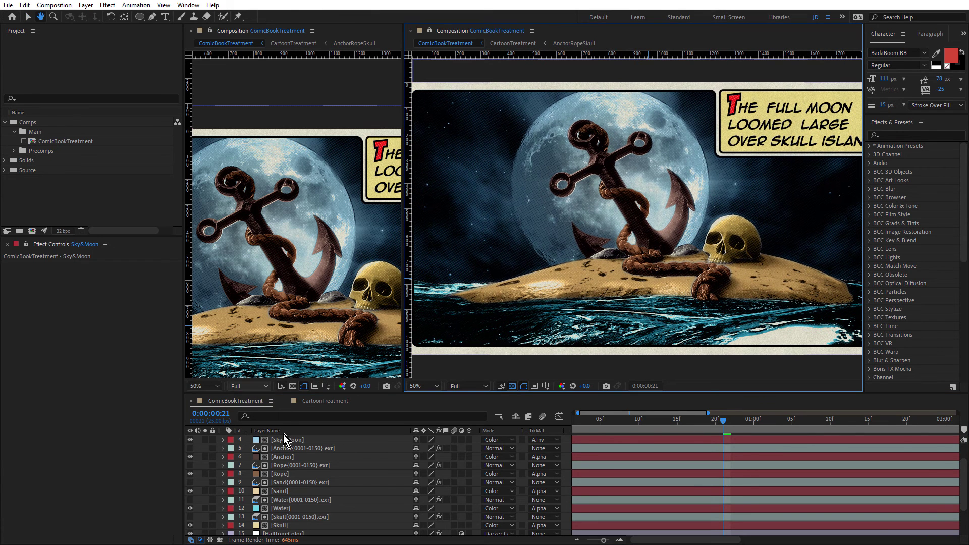
click(311, 403)
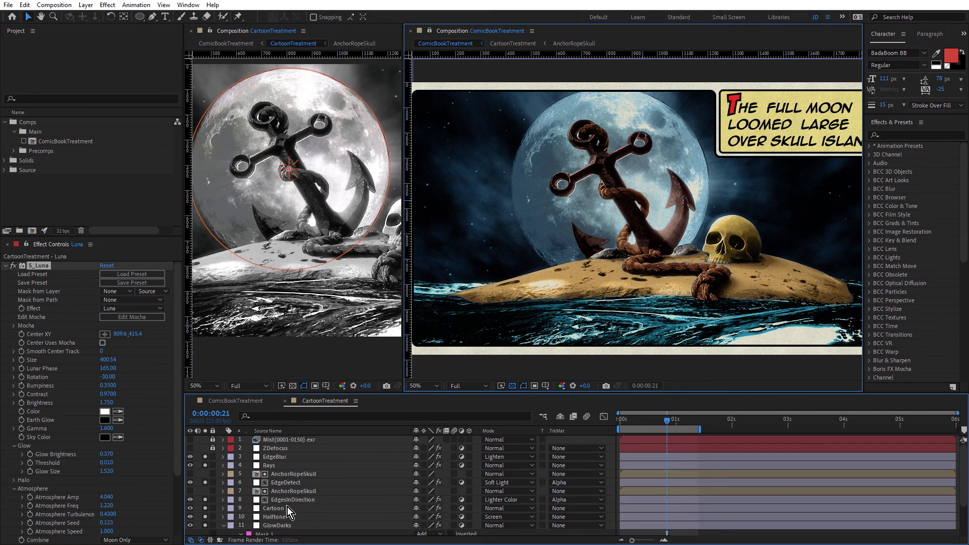
scroll(285, 489, down, 3)
click(292, 514)
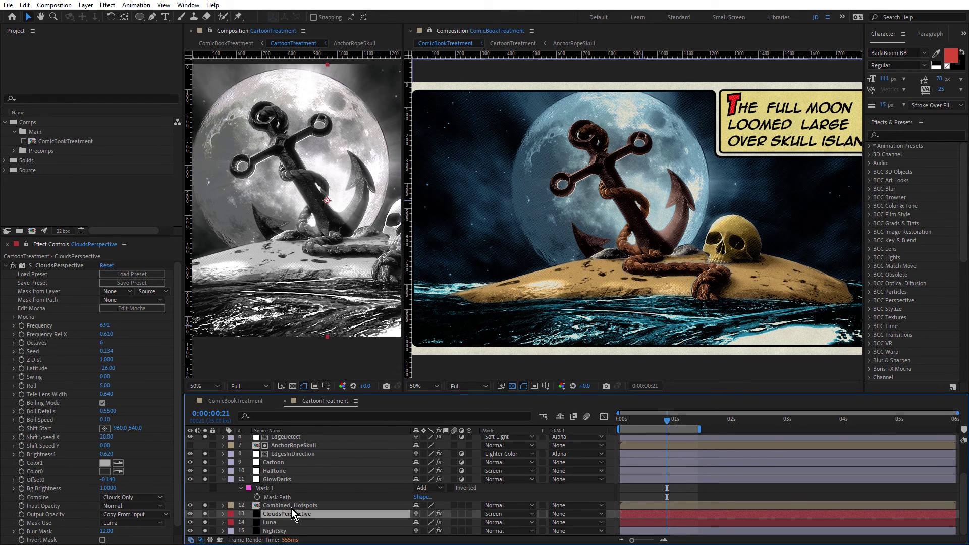
key(e)
scroll(292, 509, down, 3)
scroll(302, 443, down, 3)
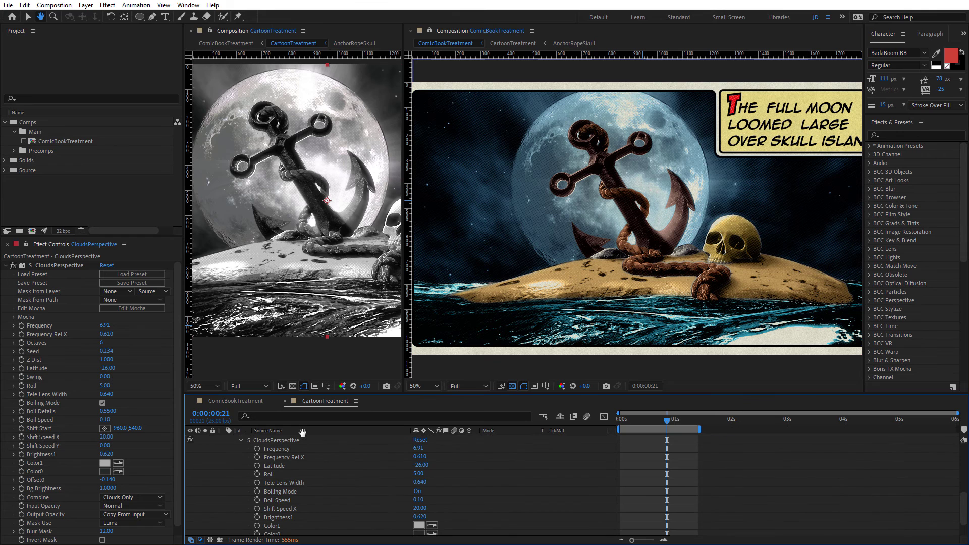
scroll(303, 434, down, 1)
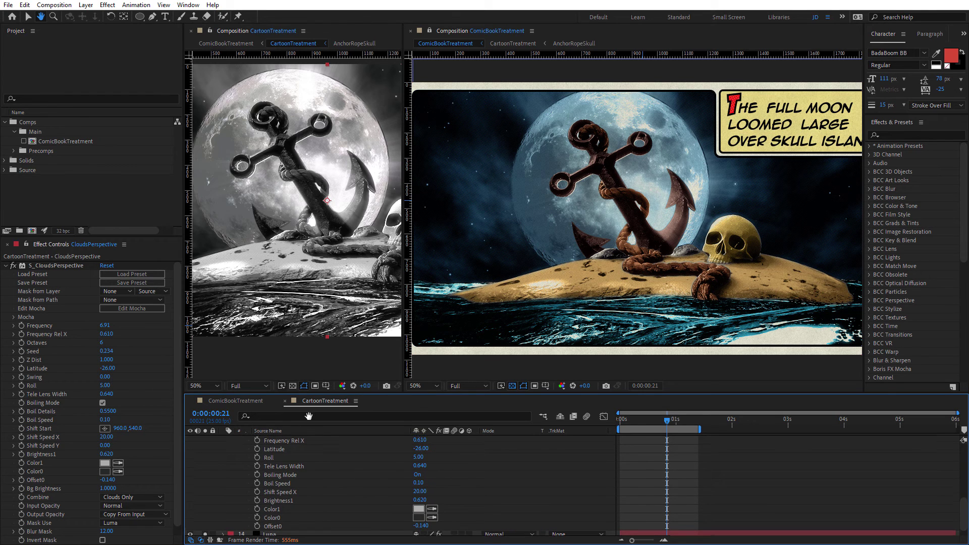
key(v)
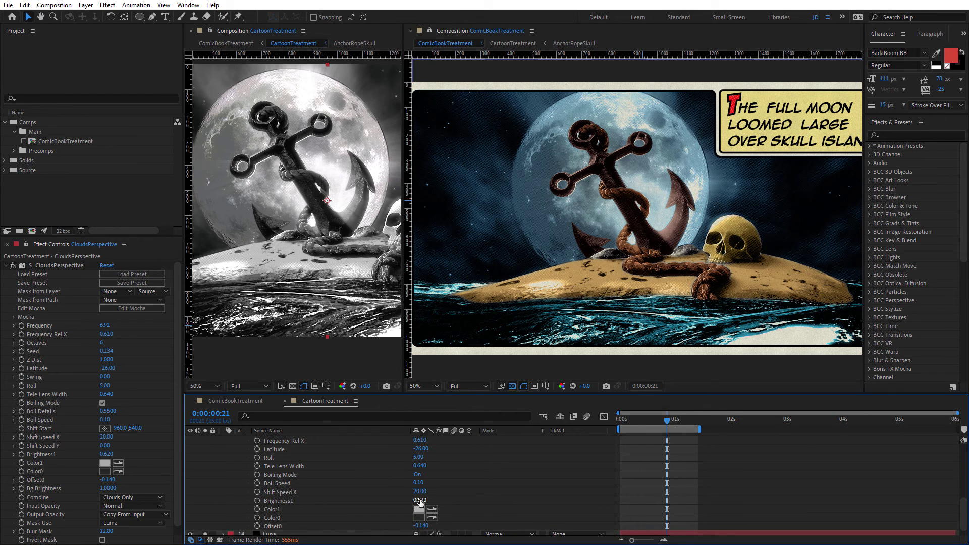
mouse_move(420, 499)
mouse_down()
mouse_move(404, 501)
mouse_move(429, 501)
mouse_up()
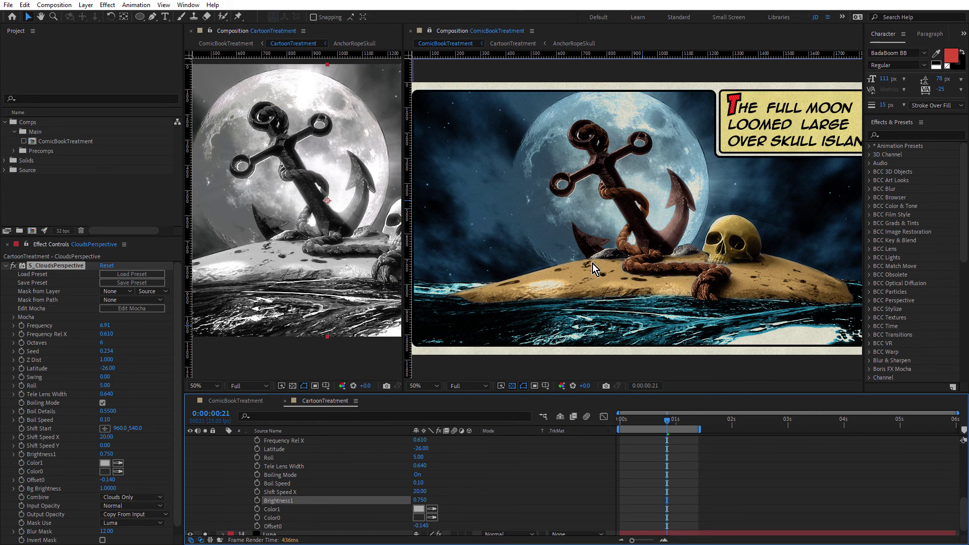
Zoom and pan around the halftone clouds, then undo Brightness1 back to 0.620.
scroll(629, 184, down, 2)
scroll(703, 187, up, 2)
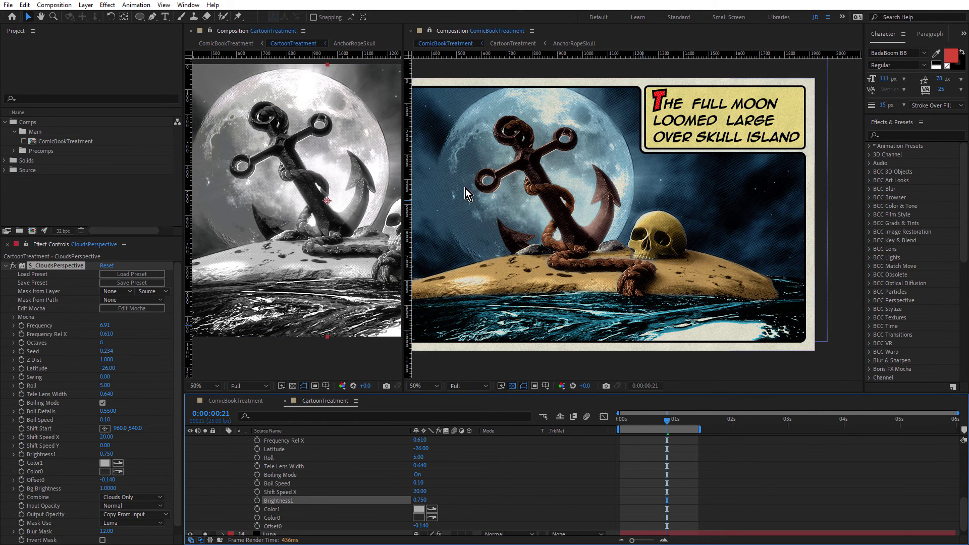
scroll(482, 202, down, 2)
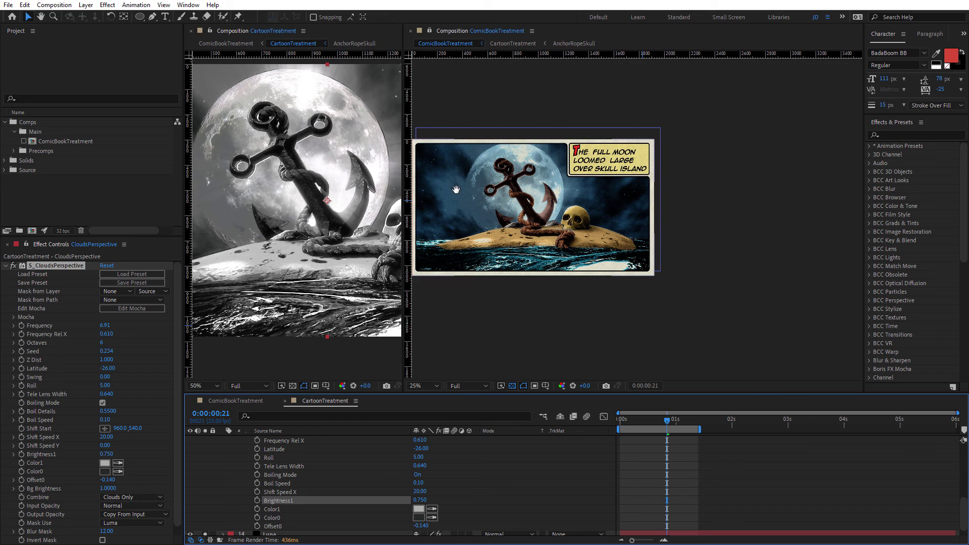
key(space)
drag(462, 191, 502, 189)
scroll(489, 199, up, 2)
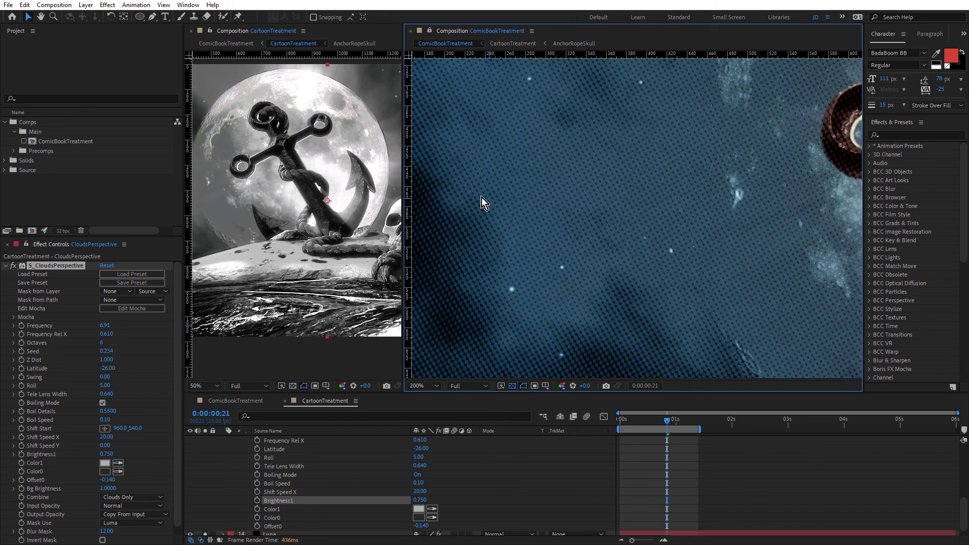
scroll(507, 186, down, 2)
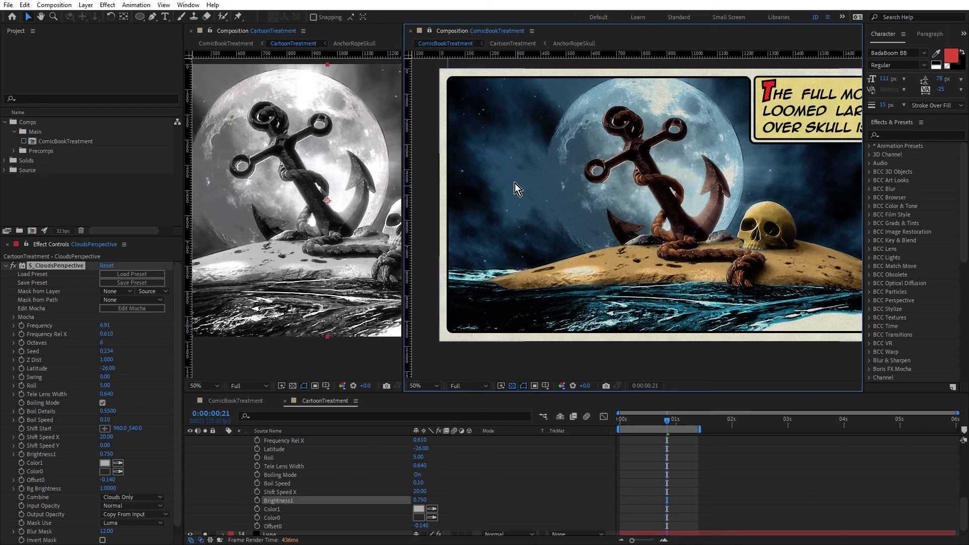
scroll(515, 184, up, 1)
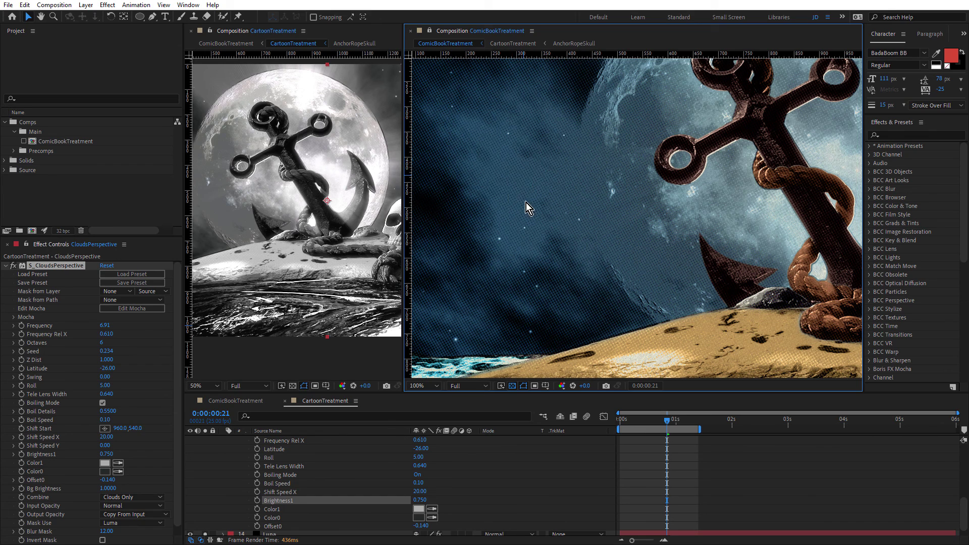
scroll(516, 183, up, 1)
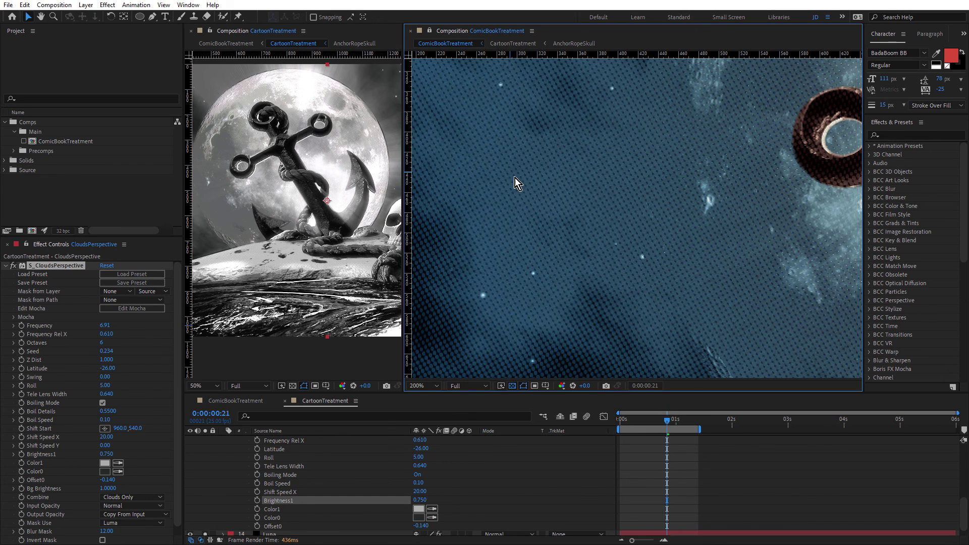
scroll(524, 184, down, 2)
key(ctrl+z)
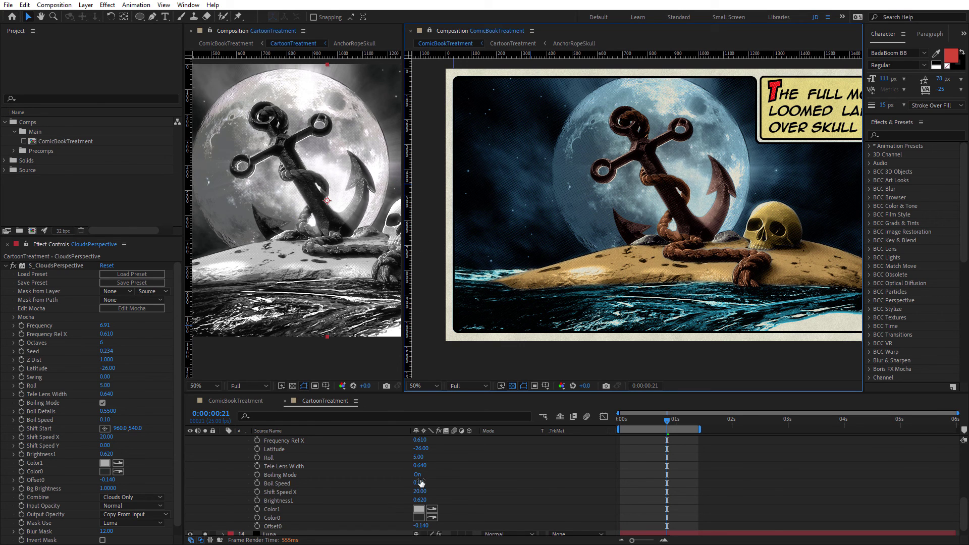
Try brightening the clouds' Brightness1 to 0.730, then revert it to 0.620.
click(421, 500)
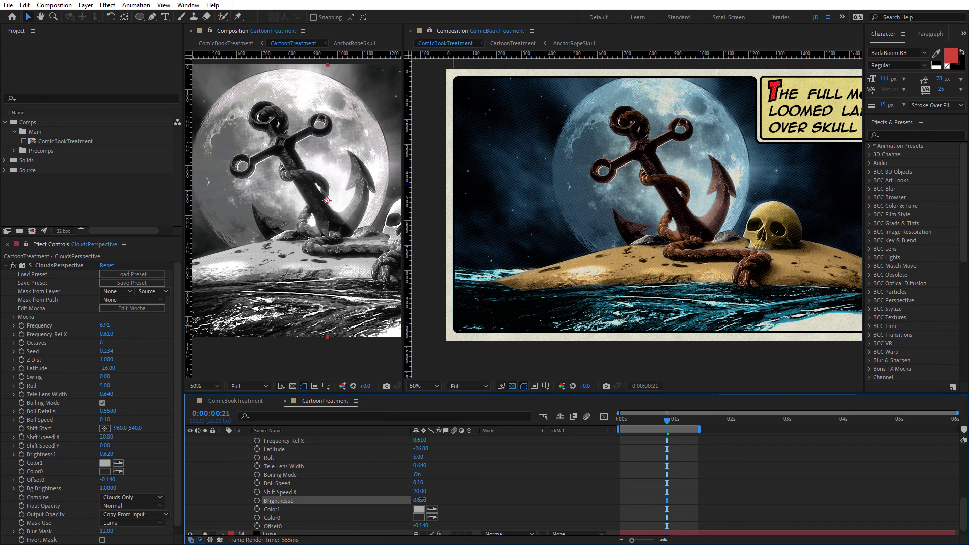
drag(422, 499, 424, 501)
key(ctrl+z)
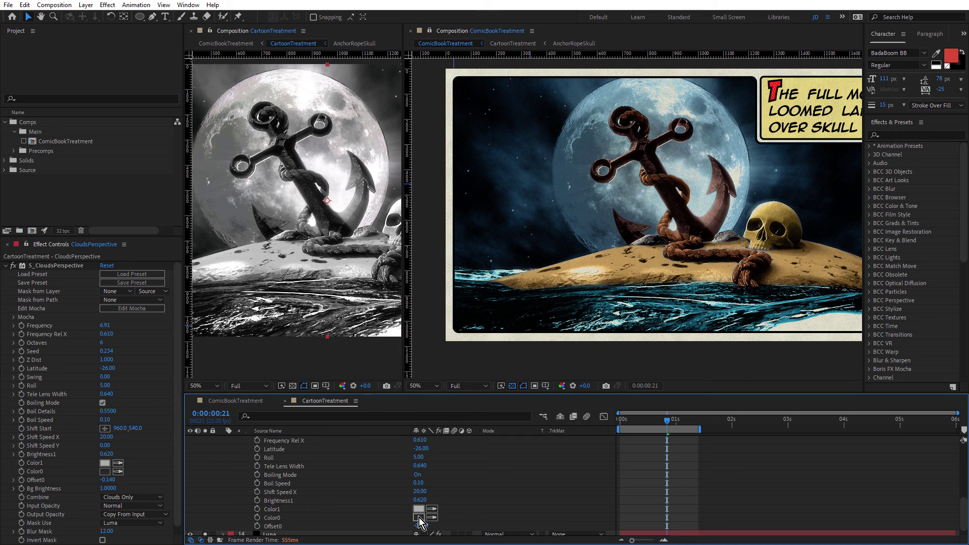
Try a lighter Color1 grey for the clouds, then undo it.
click(418, 509)
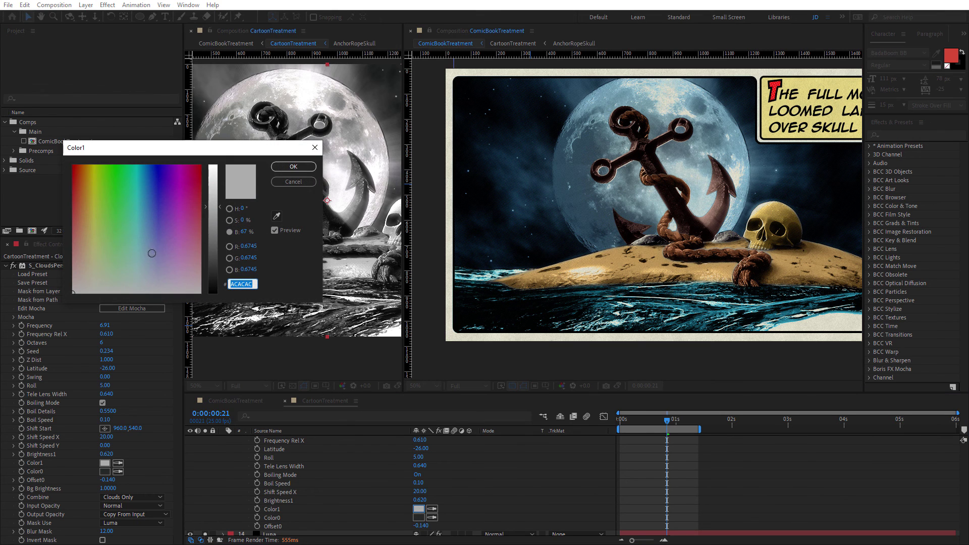
drag(208, 211, 213, 192)
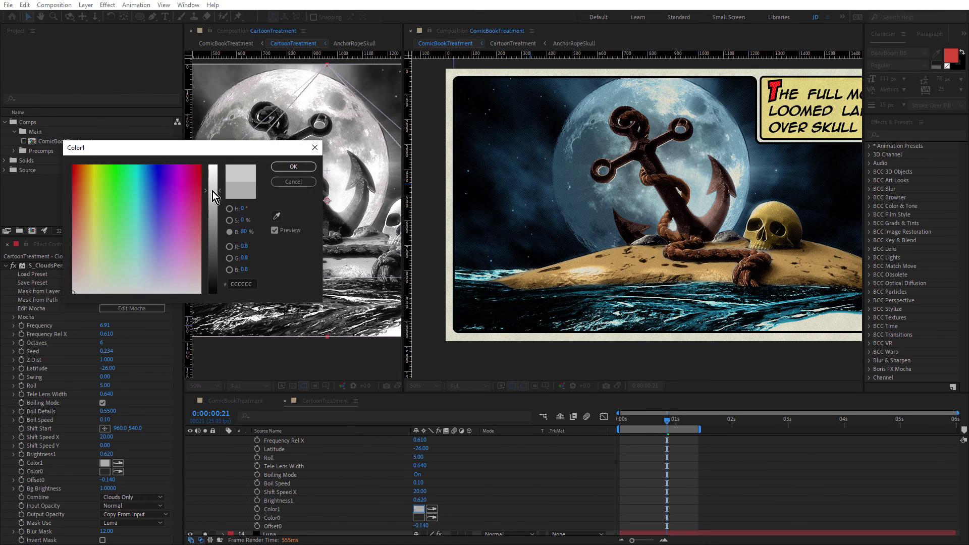
click(294, 168)
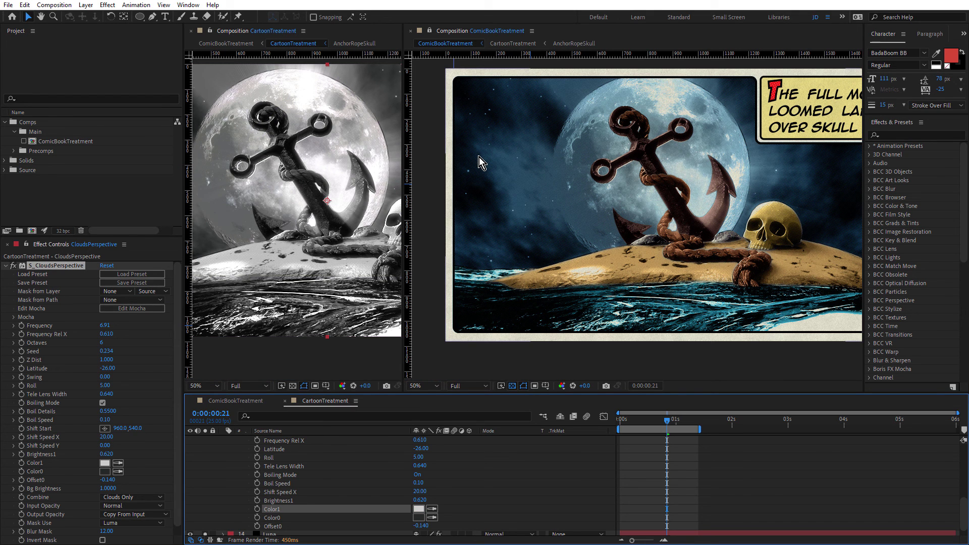
key(F2)
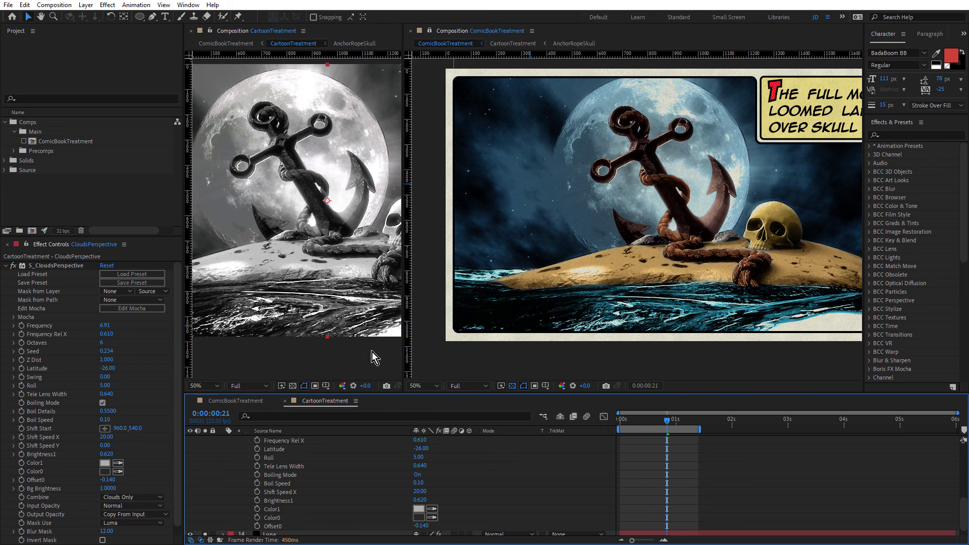
Set the clouds' Color1 to AFAFAF and widen the CartoonTreatment view beside the panel.
click(419, 509)
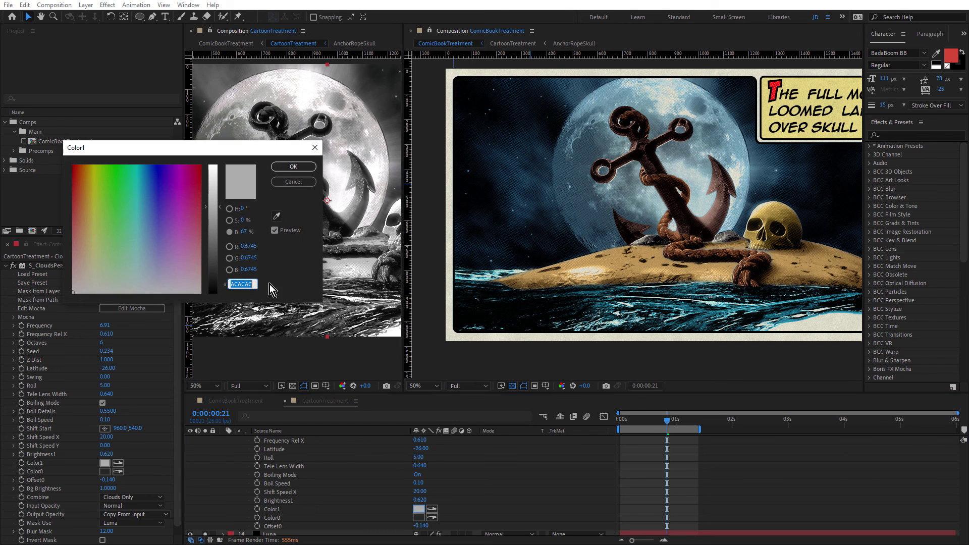
drag(220, 209, 219, 206)
click(293, 166)
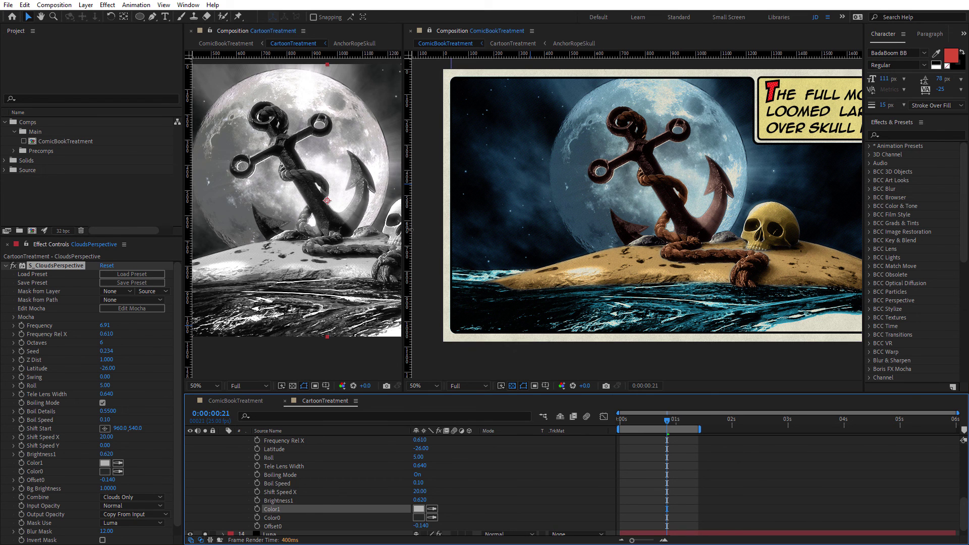
click(448, 239)
drag(449, 240, 476, 242)
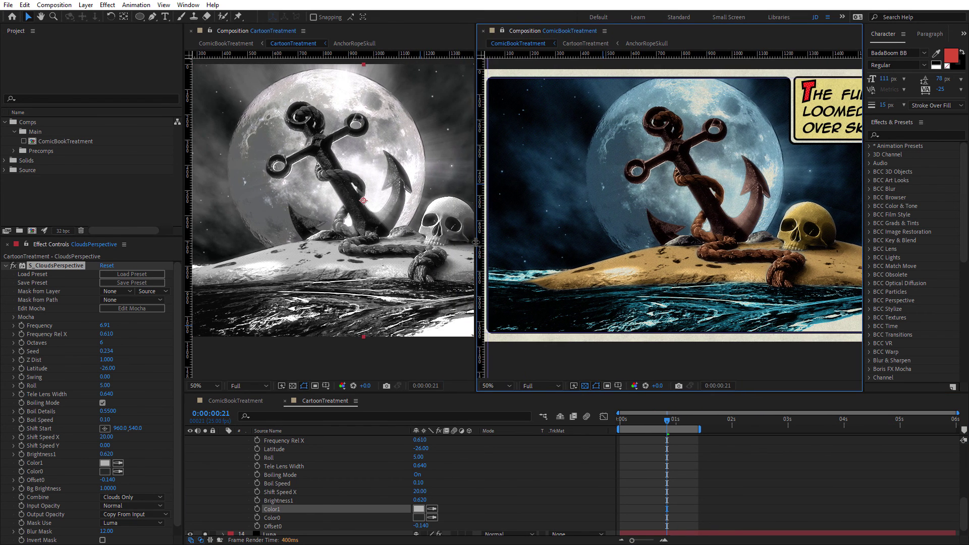